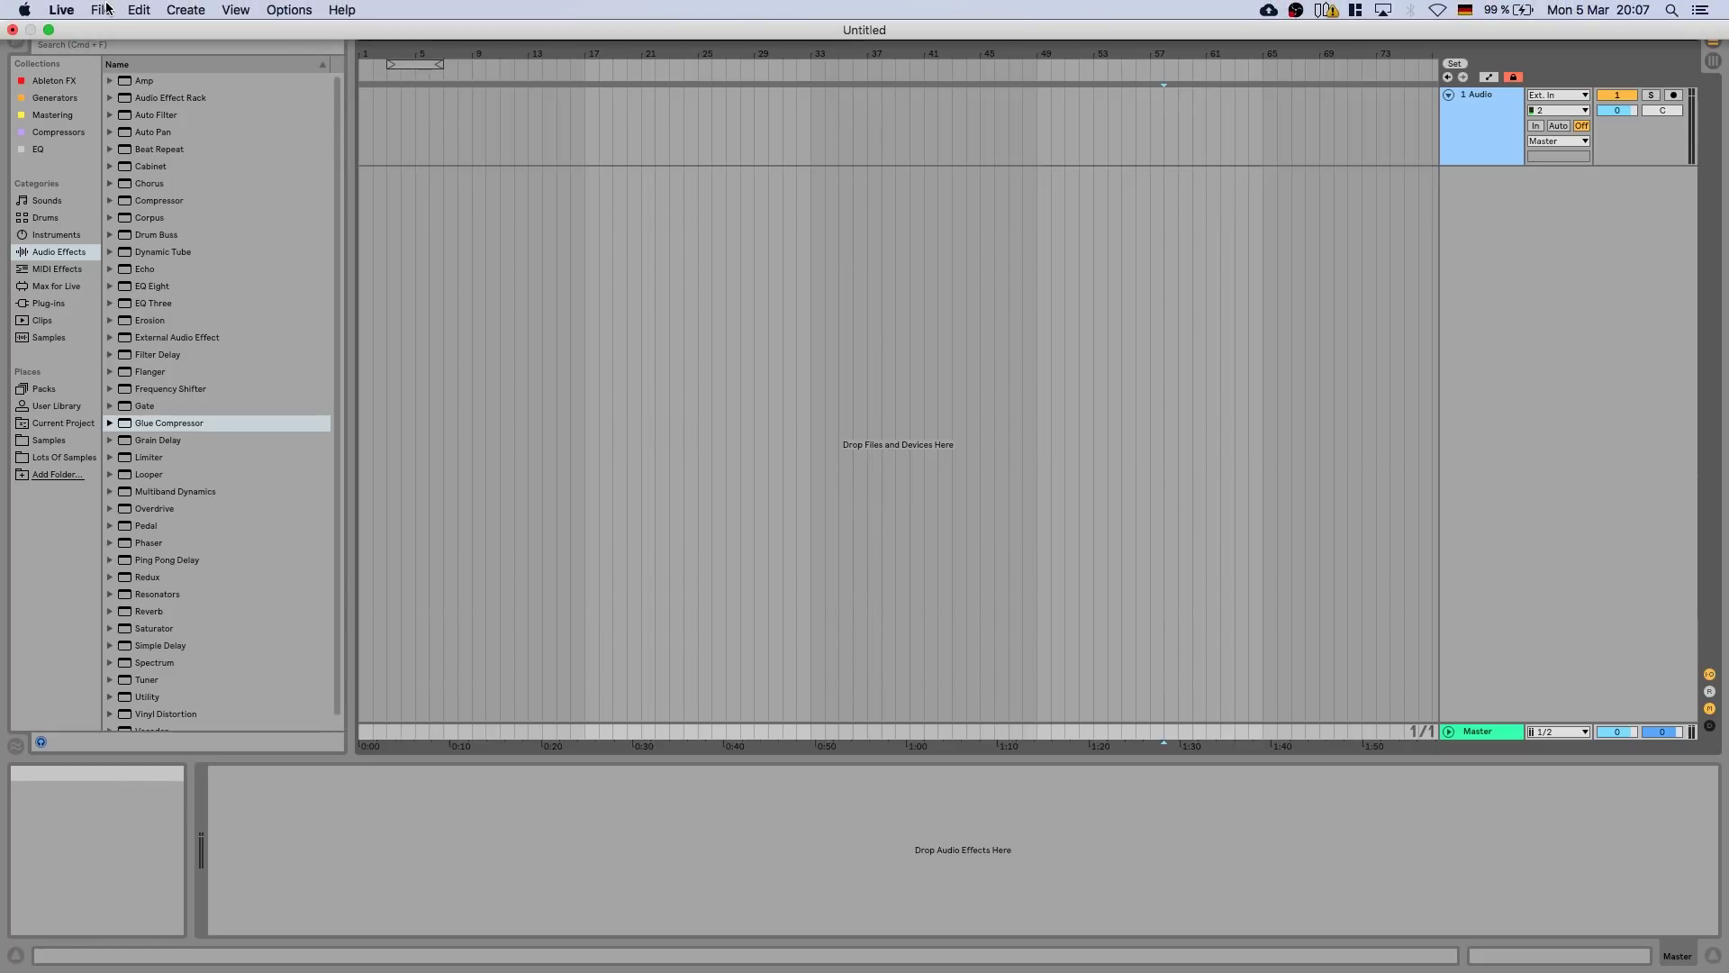
Check the Export Audio render sources, leave Master selected, and cancel without rendering
click(101, 10)
click(158, 246)
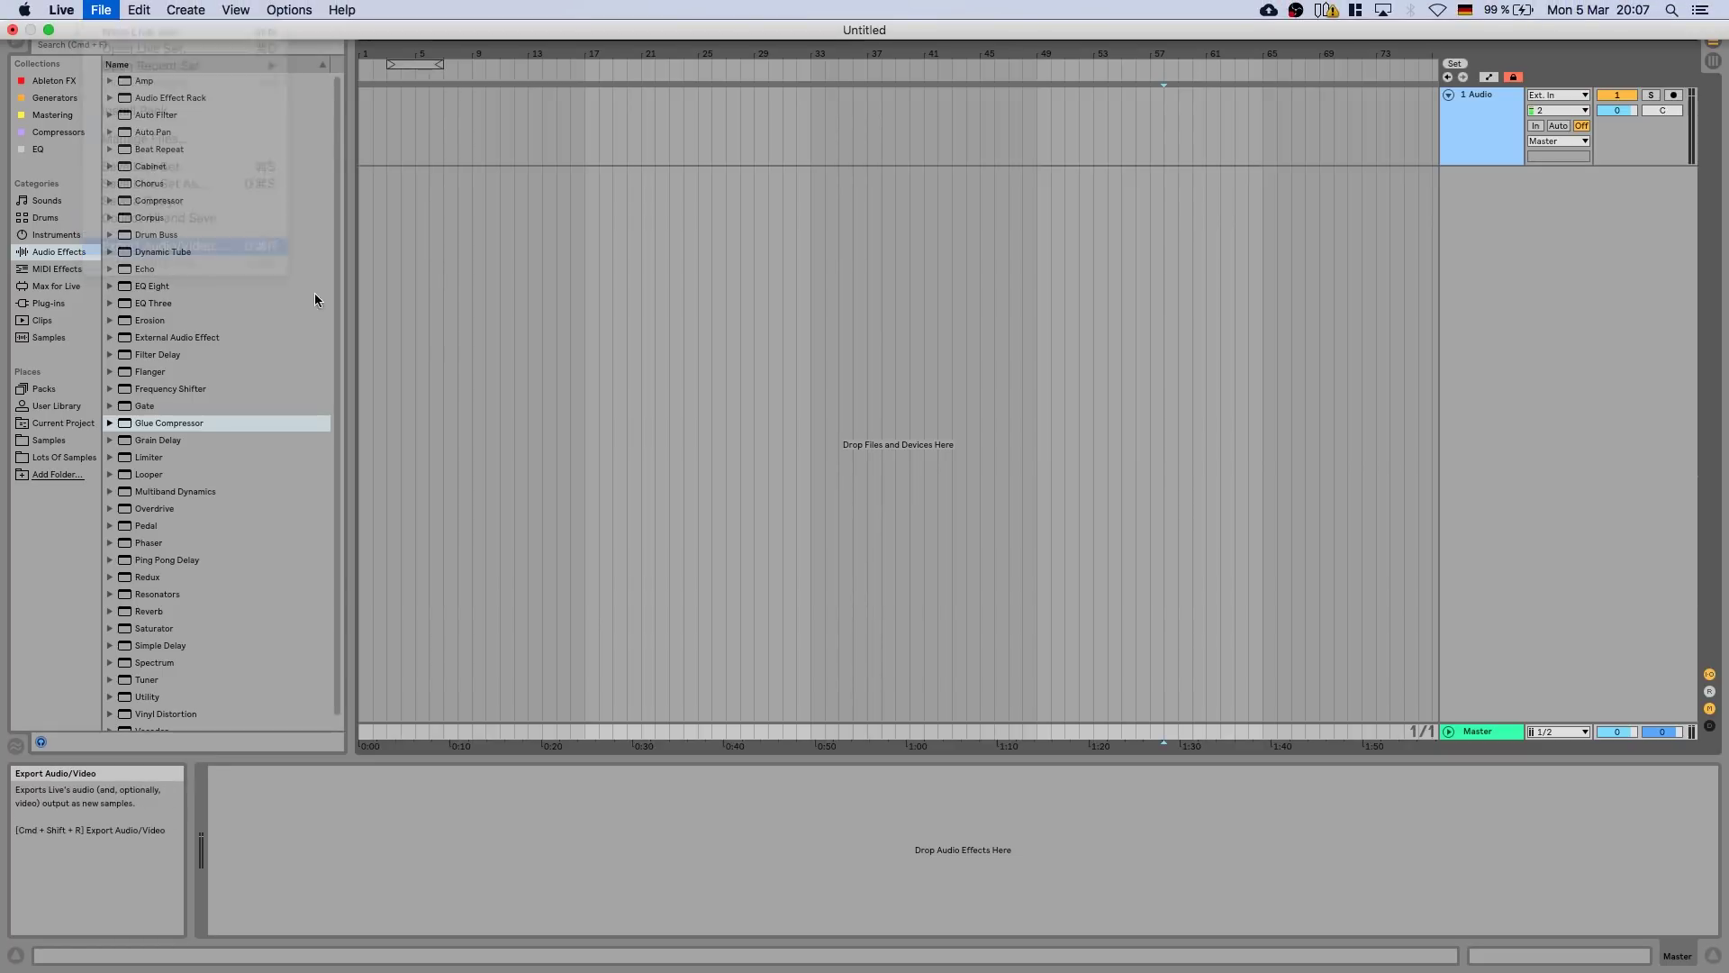
click(887, 244)
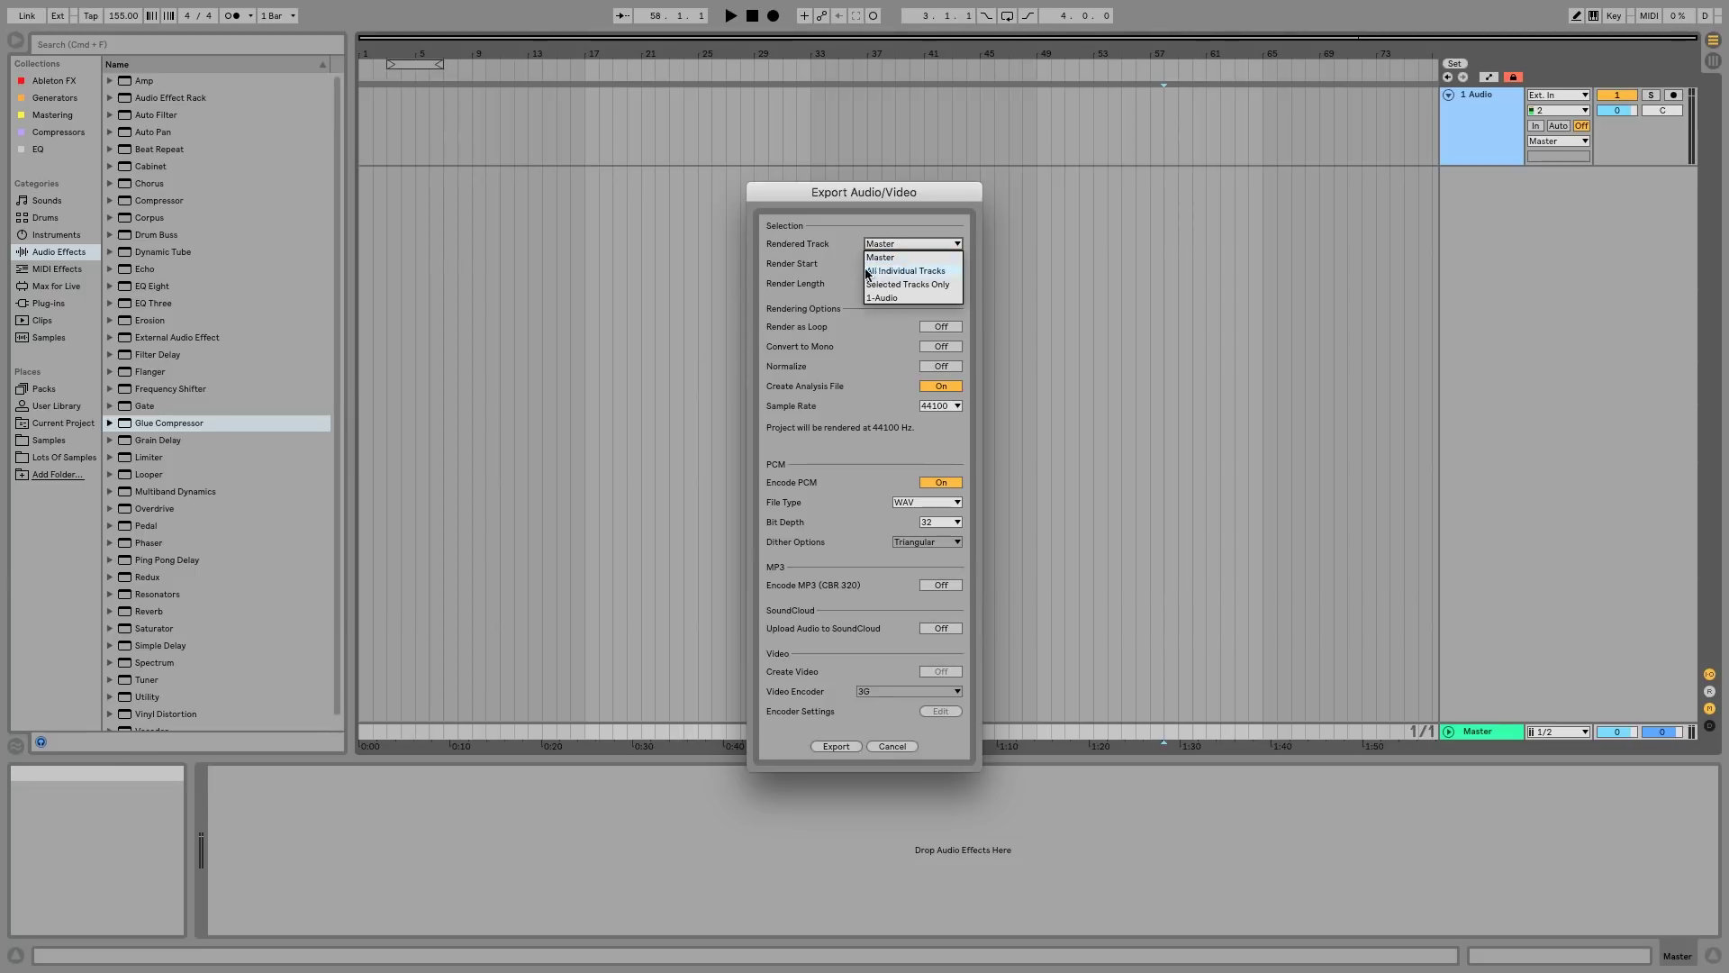
click(798, 269)
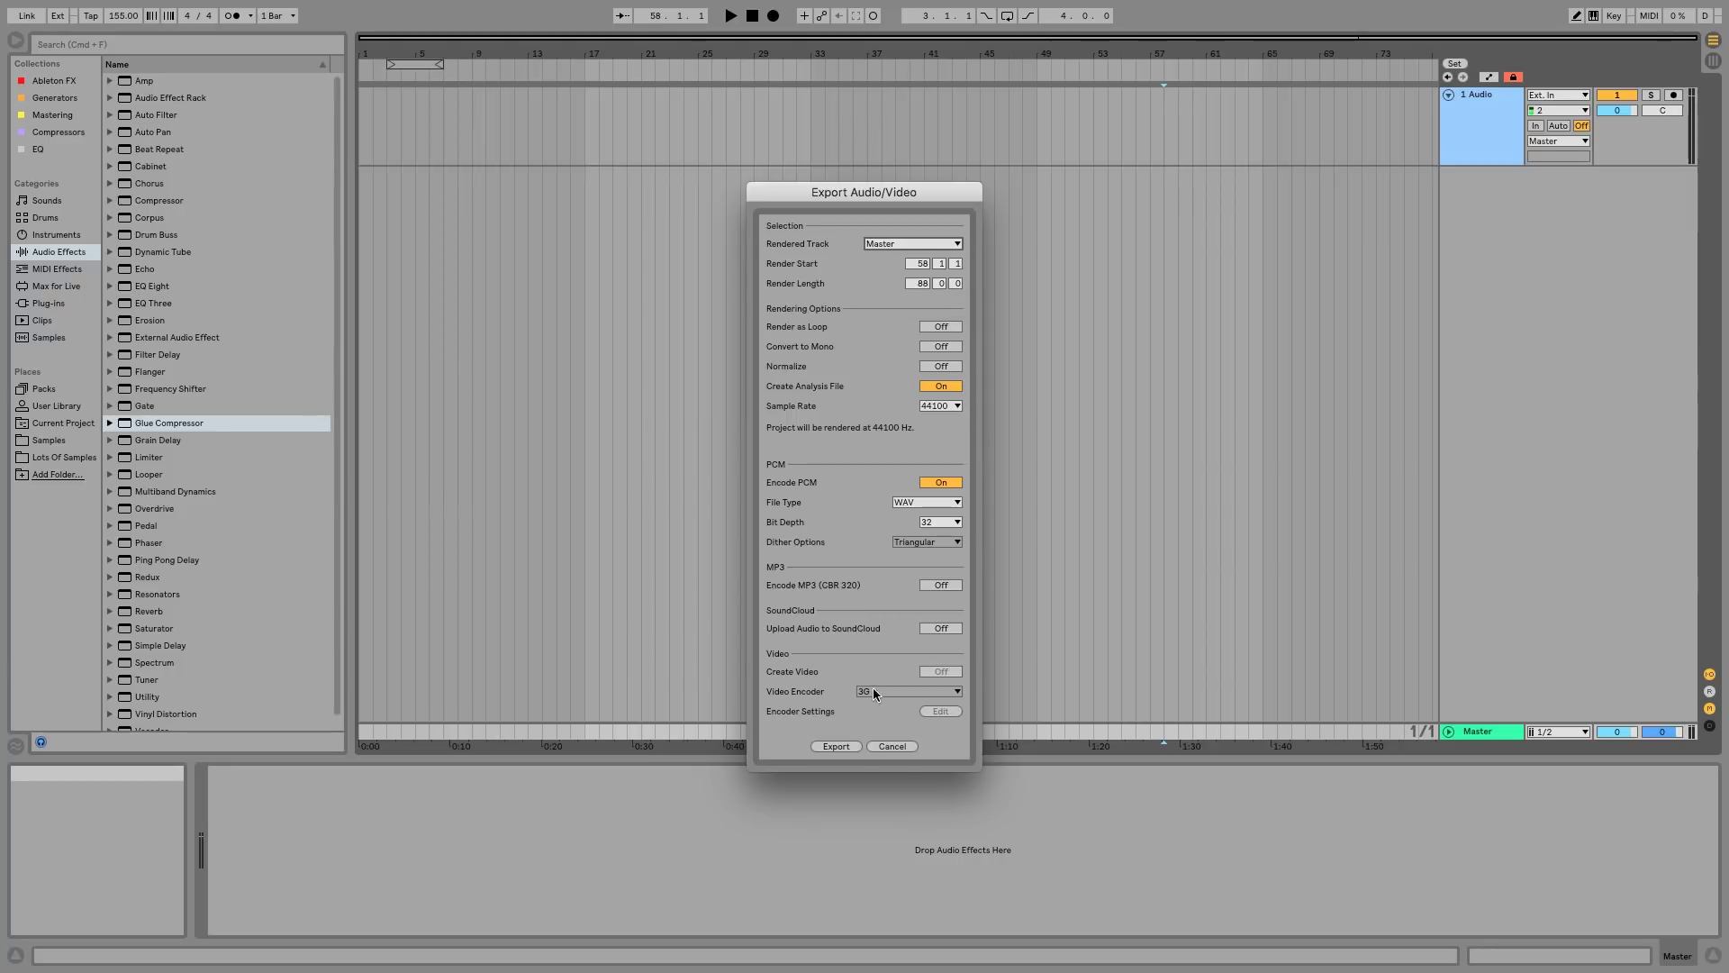
click(892, 746)
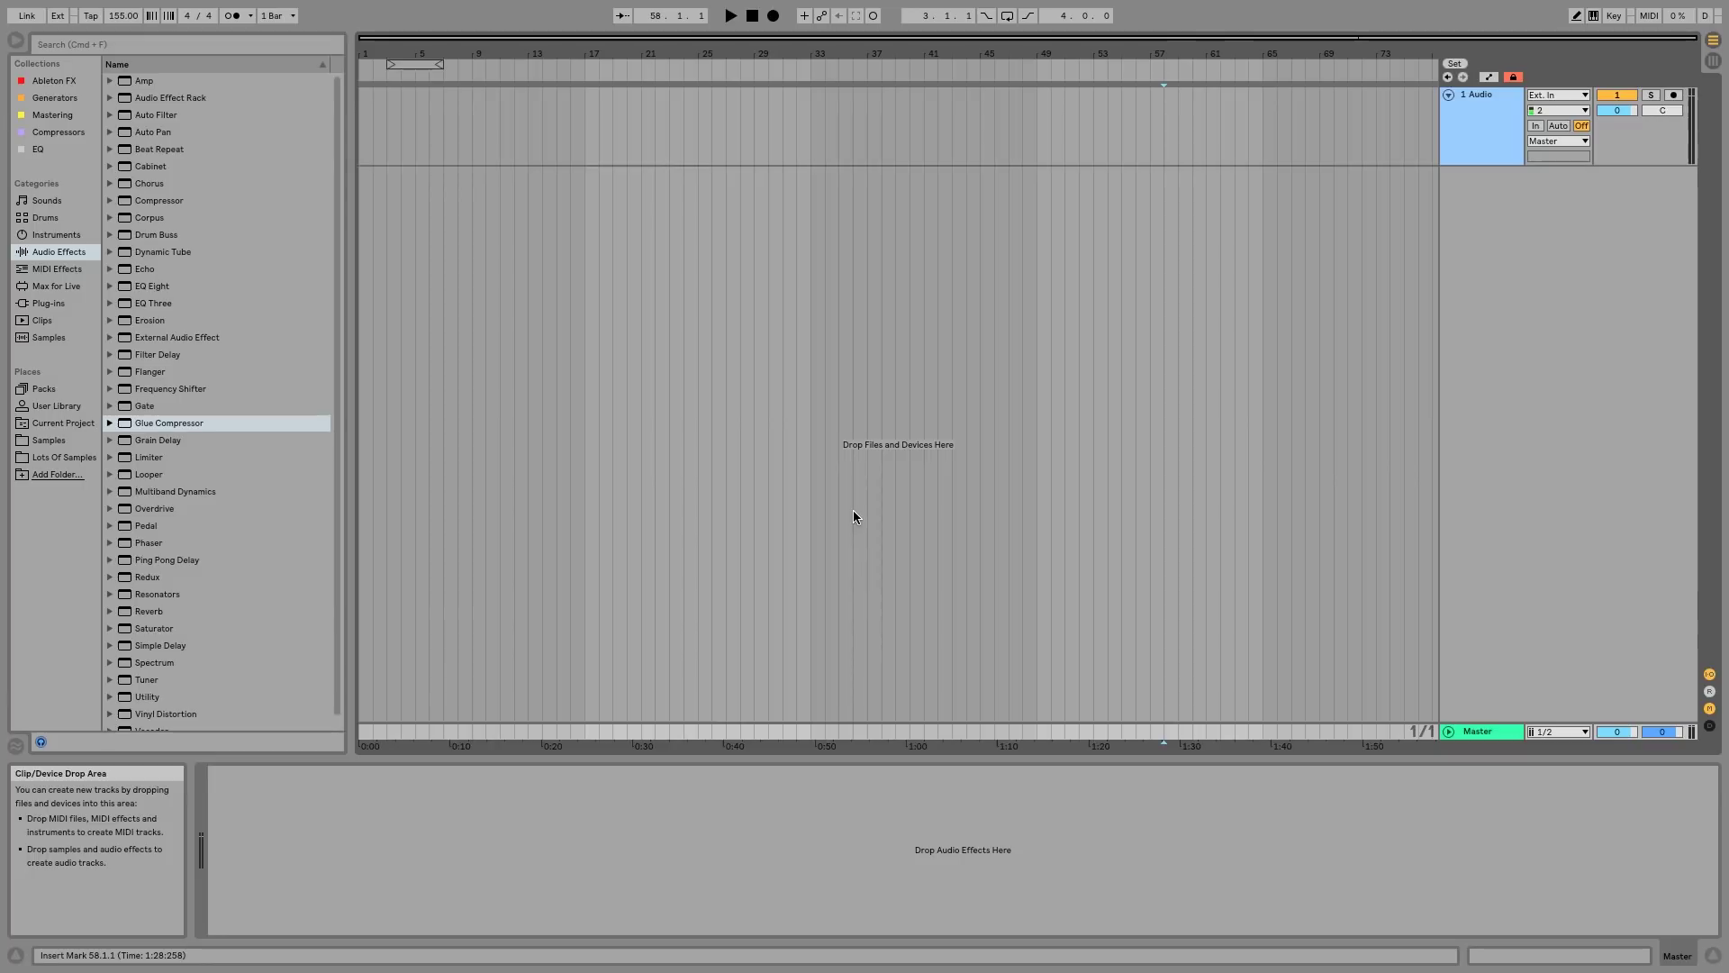
Review the Link/MIDI, File/Folder and Record/Warp/Launch preferences, then close Preferences
key(super+comma)
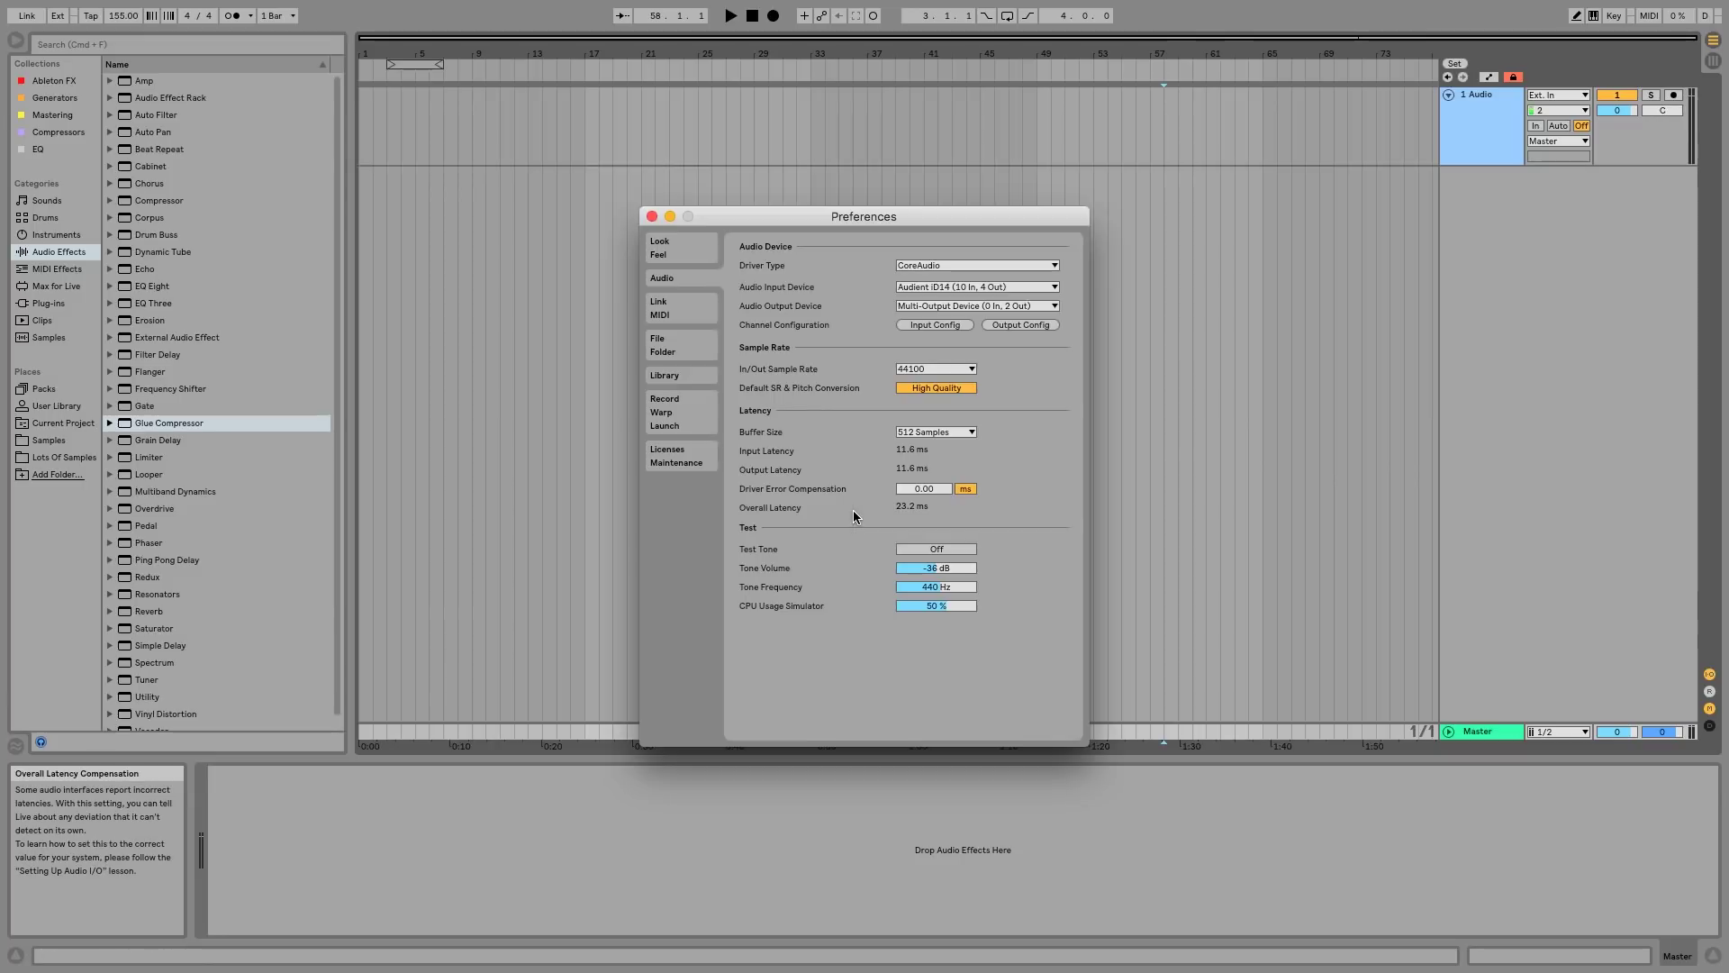
click(659, 307)
click(663, 345)
click(675, 412)
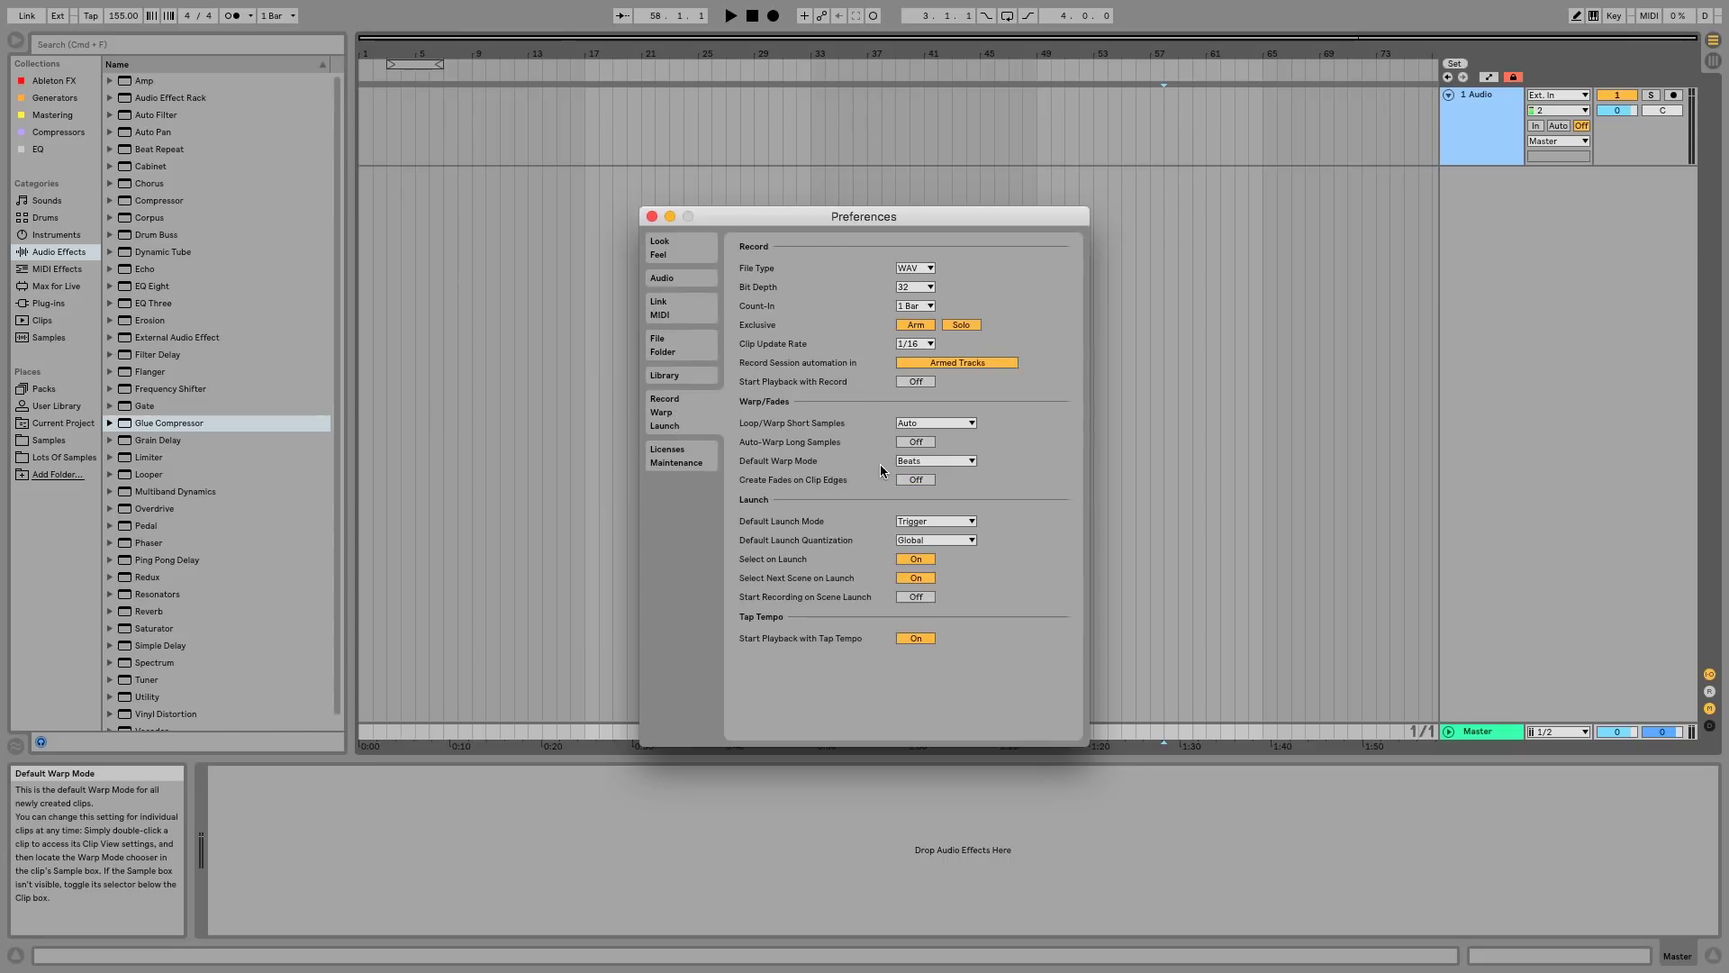
click(652, 216)
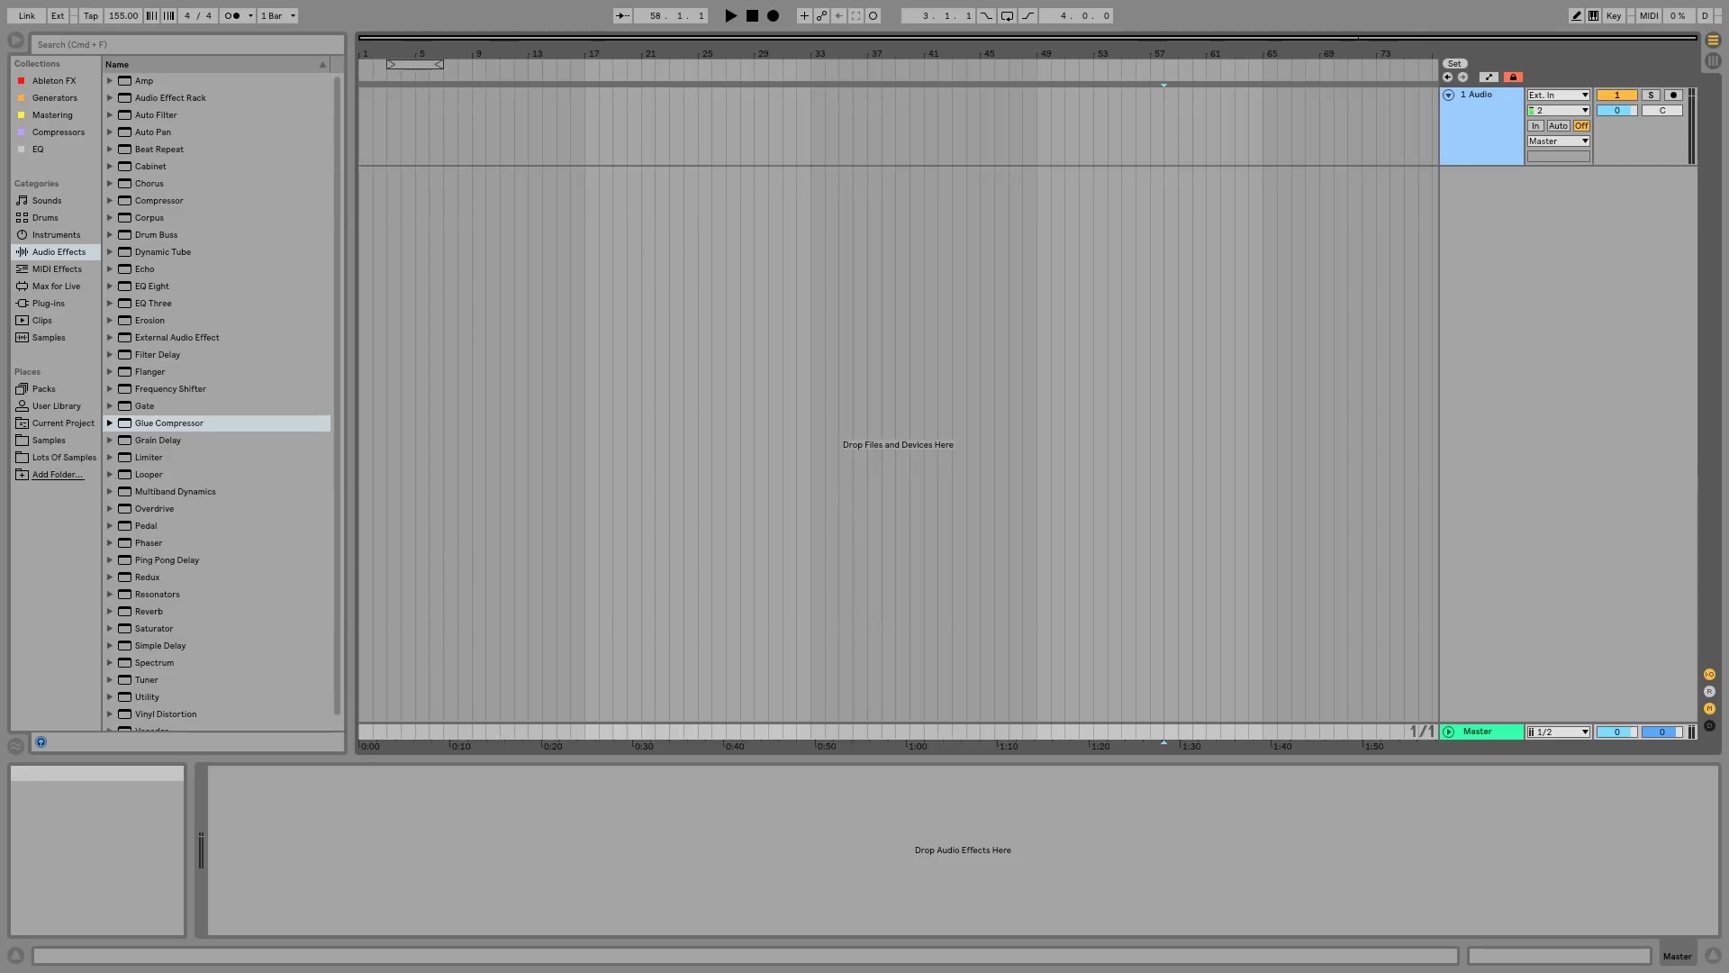
Import the eleven stem WAVs as audio tracks and move Kick Stem to the top
mouse_move(849, 971)
mouse_down()
mouse_move(803, 484)
mouse_move(669, 405)
mouse_move(344, 149)
mouse_move(363, 146)
mouse_up()
click(526, 412)
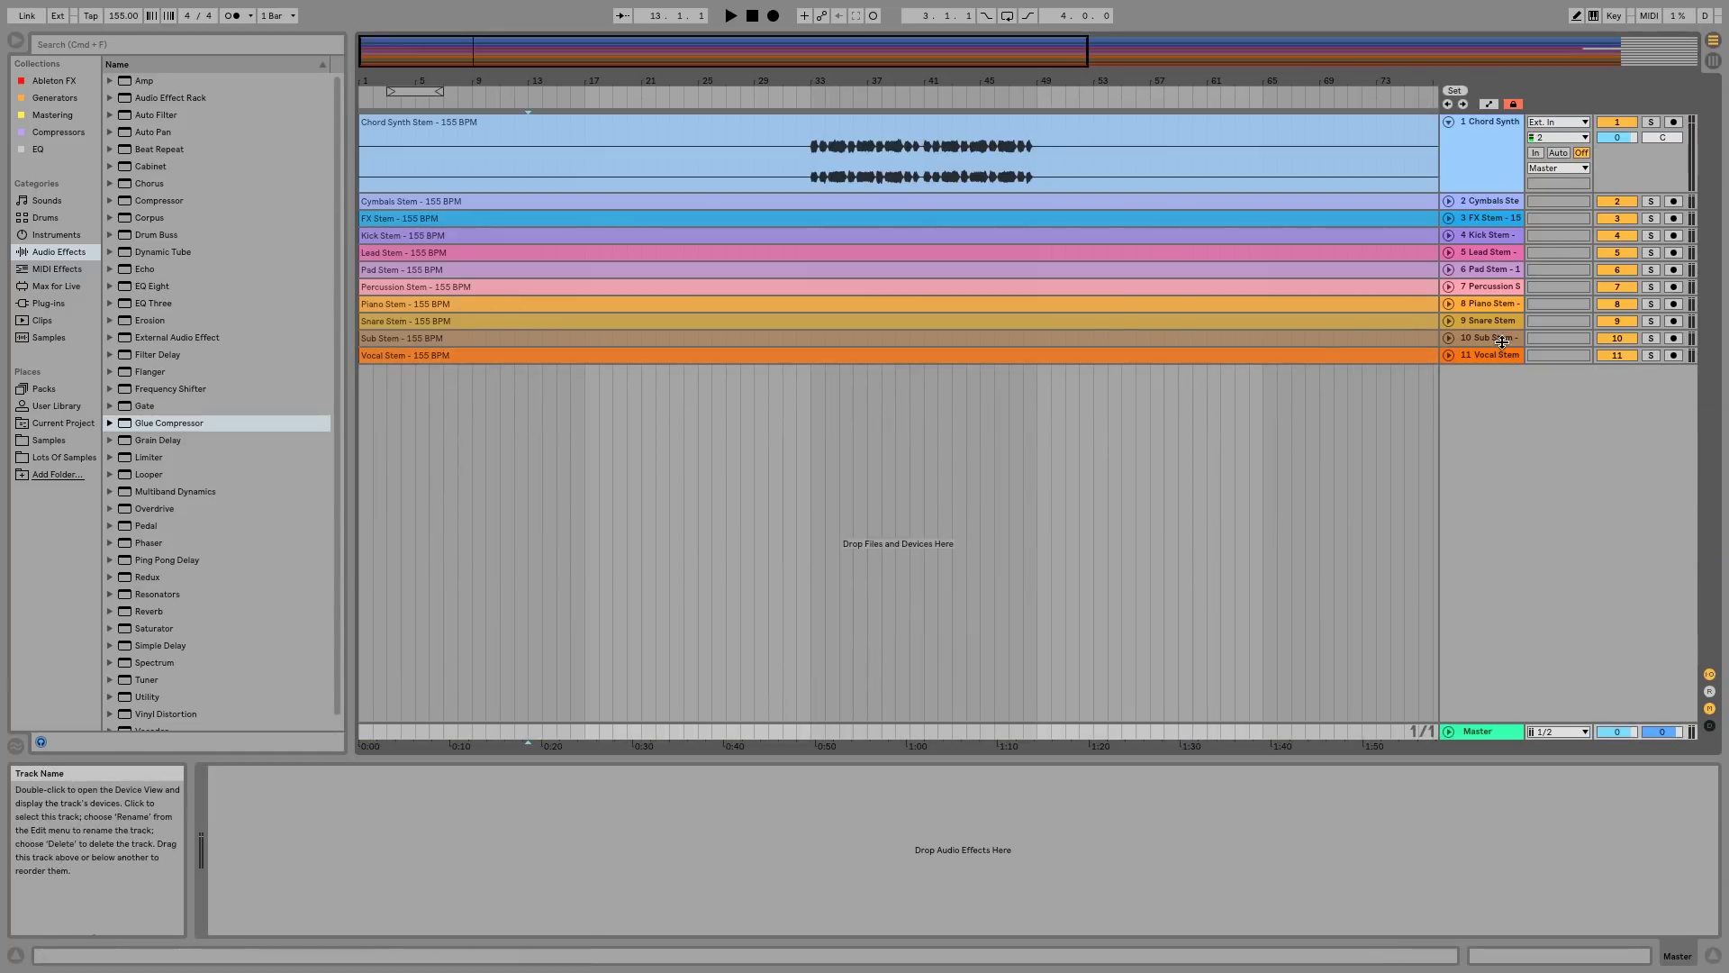
click(1484, 238)
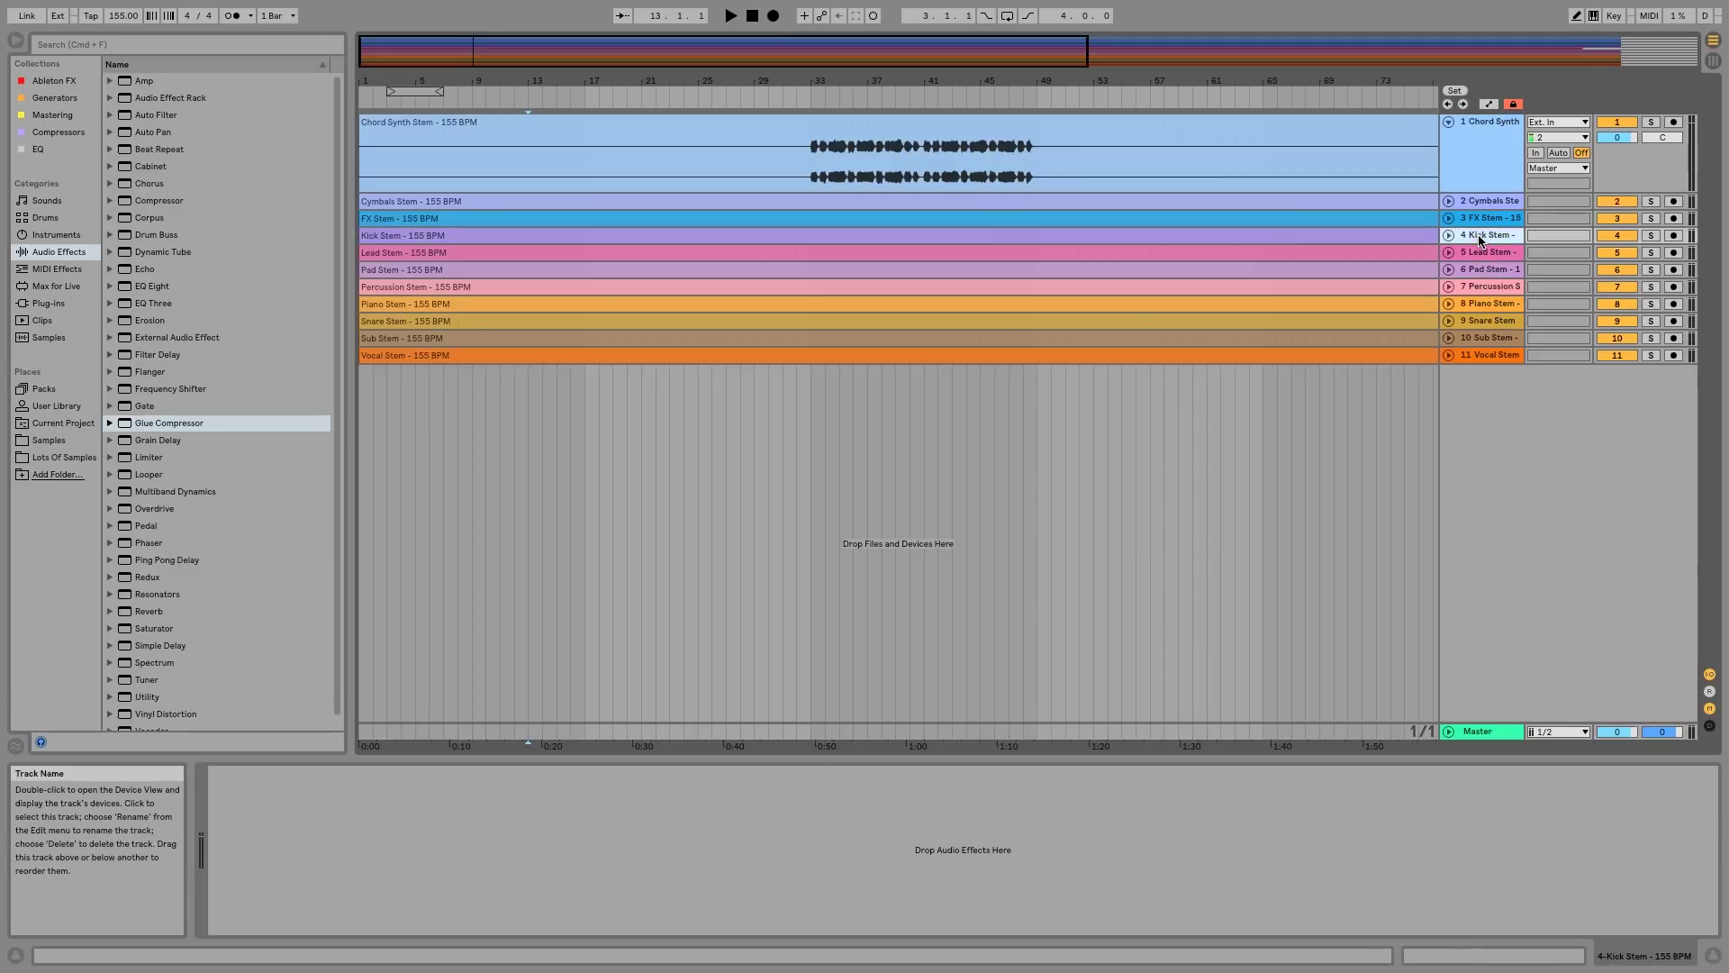
drag(1485, 238, 1481, 135)
Move Cymbals, Snare and Percussion stems up under Kick, and FX Stem to the bottom
drag(1492, 220, 1484, 139)
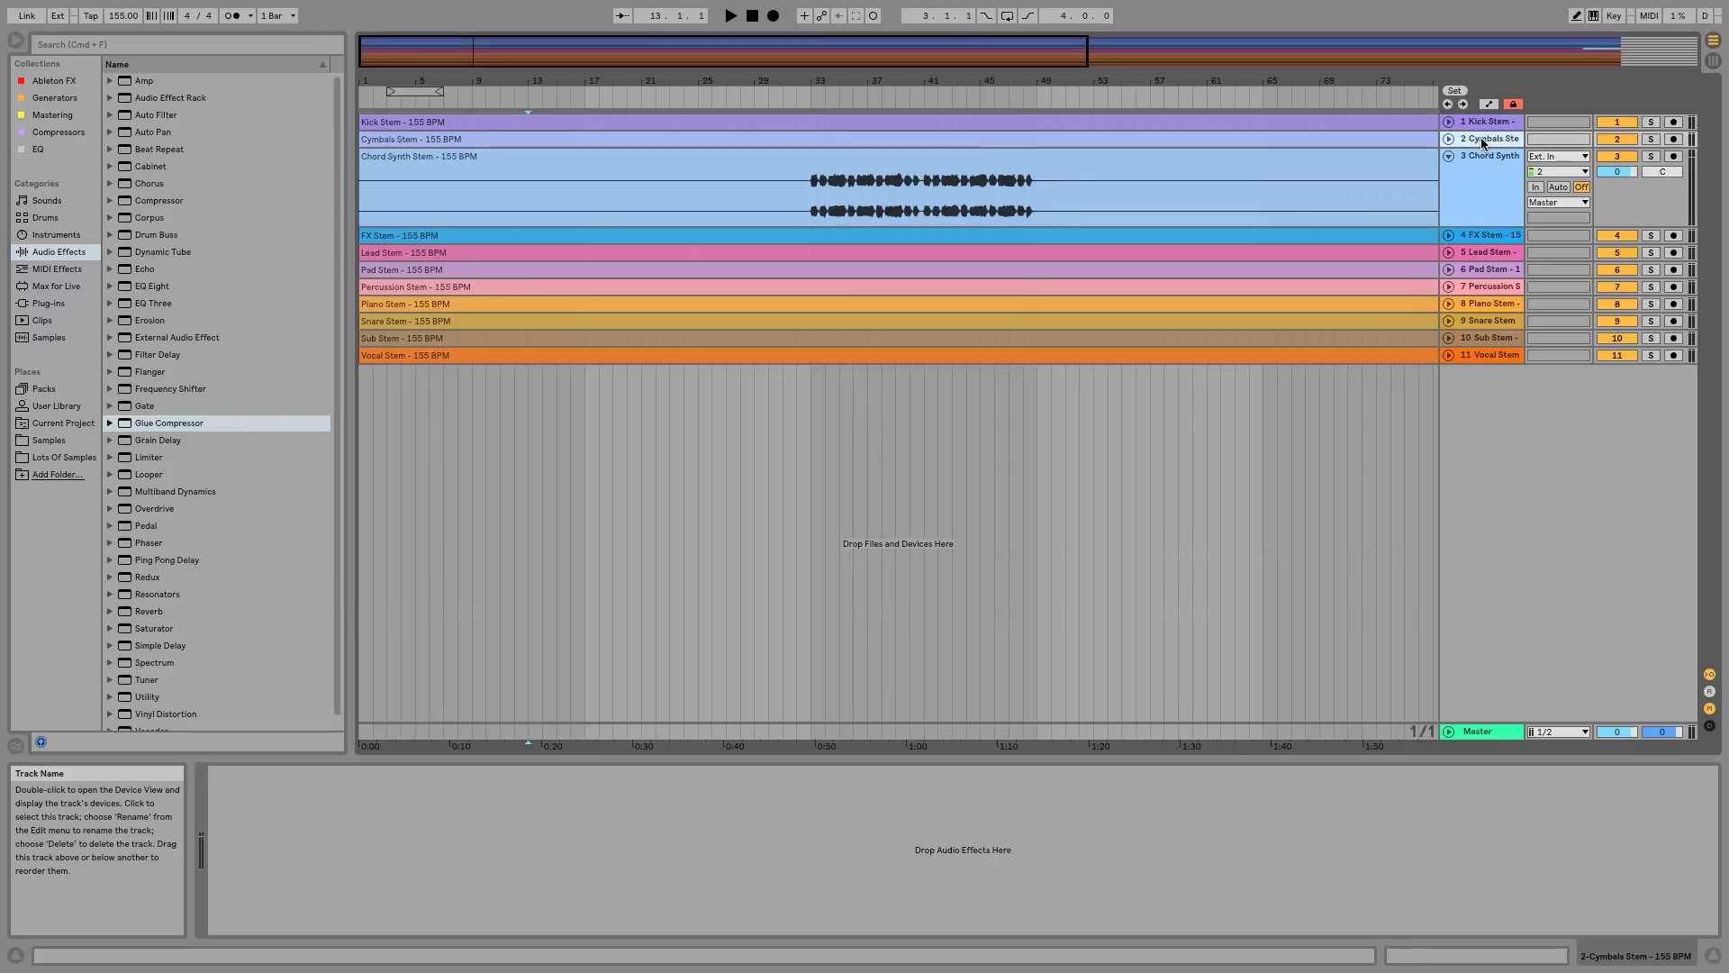
drag(1495, 323, 1499, 139)
drag(1500, 303, 1495, 149)
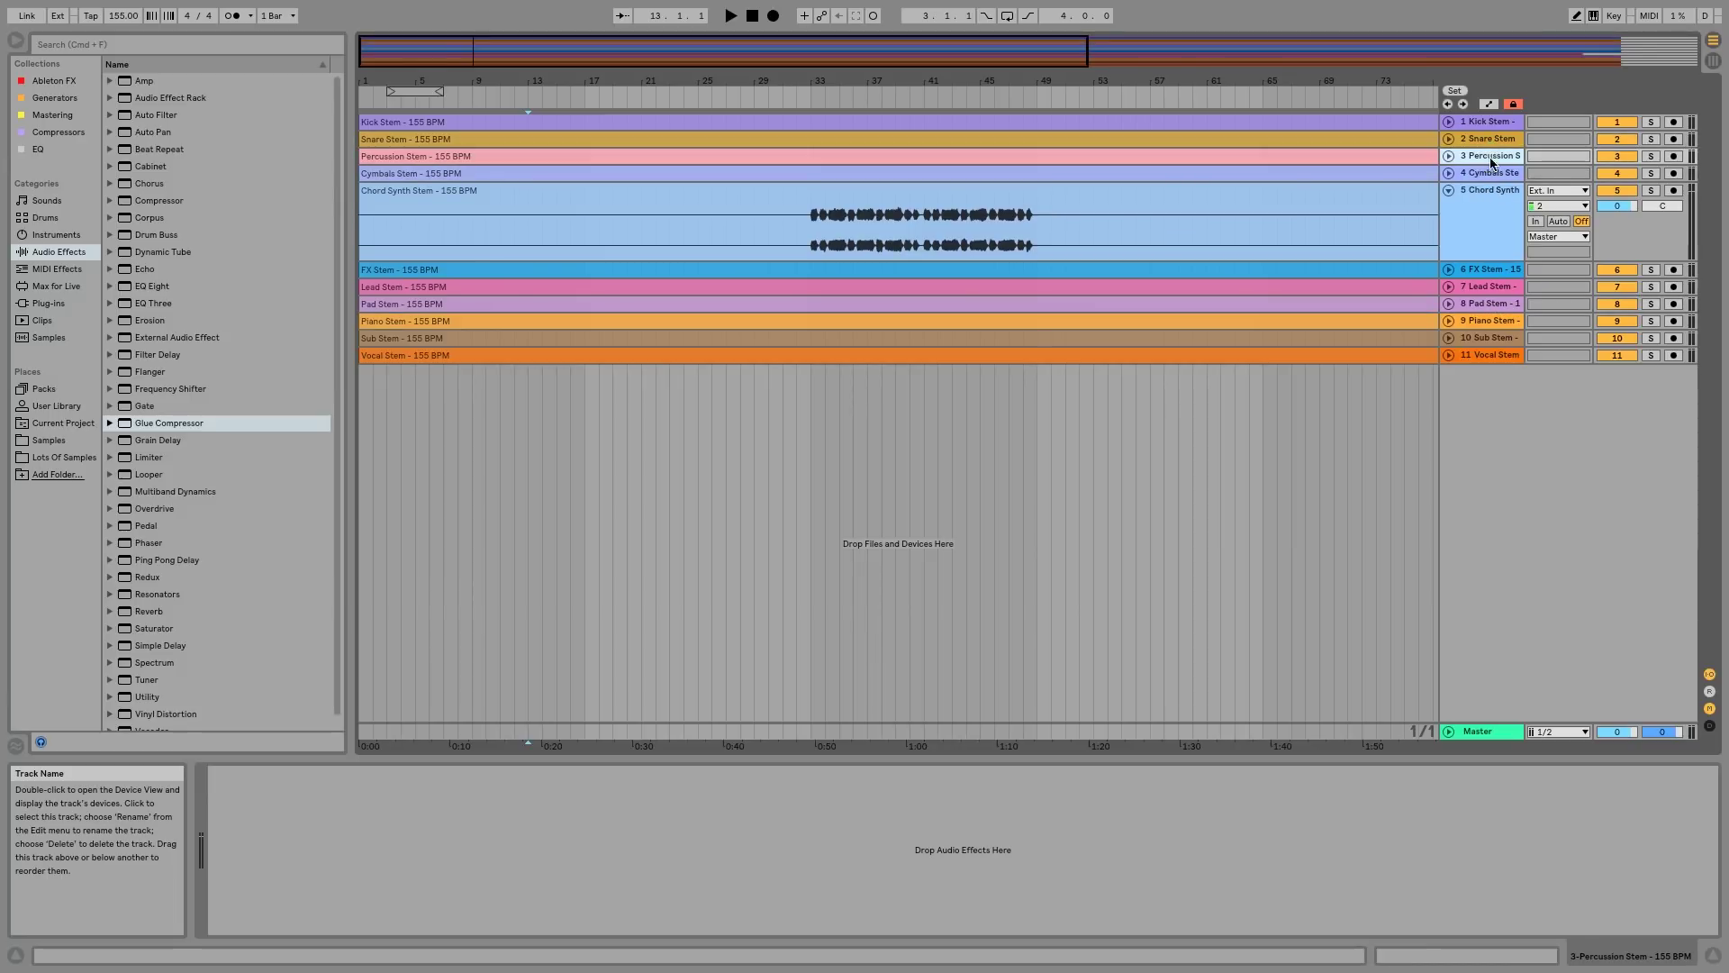
drag(1496, 270, 1494, 434)
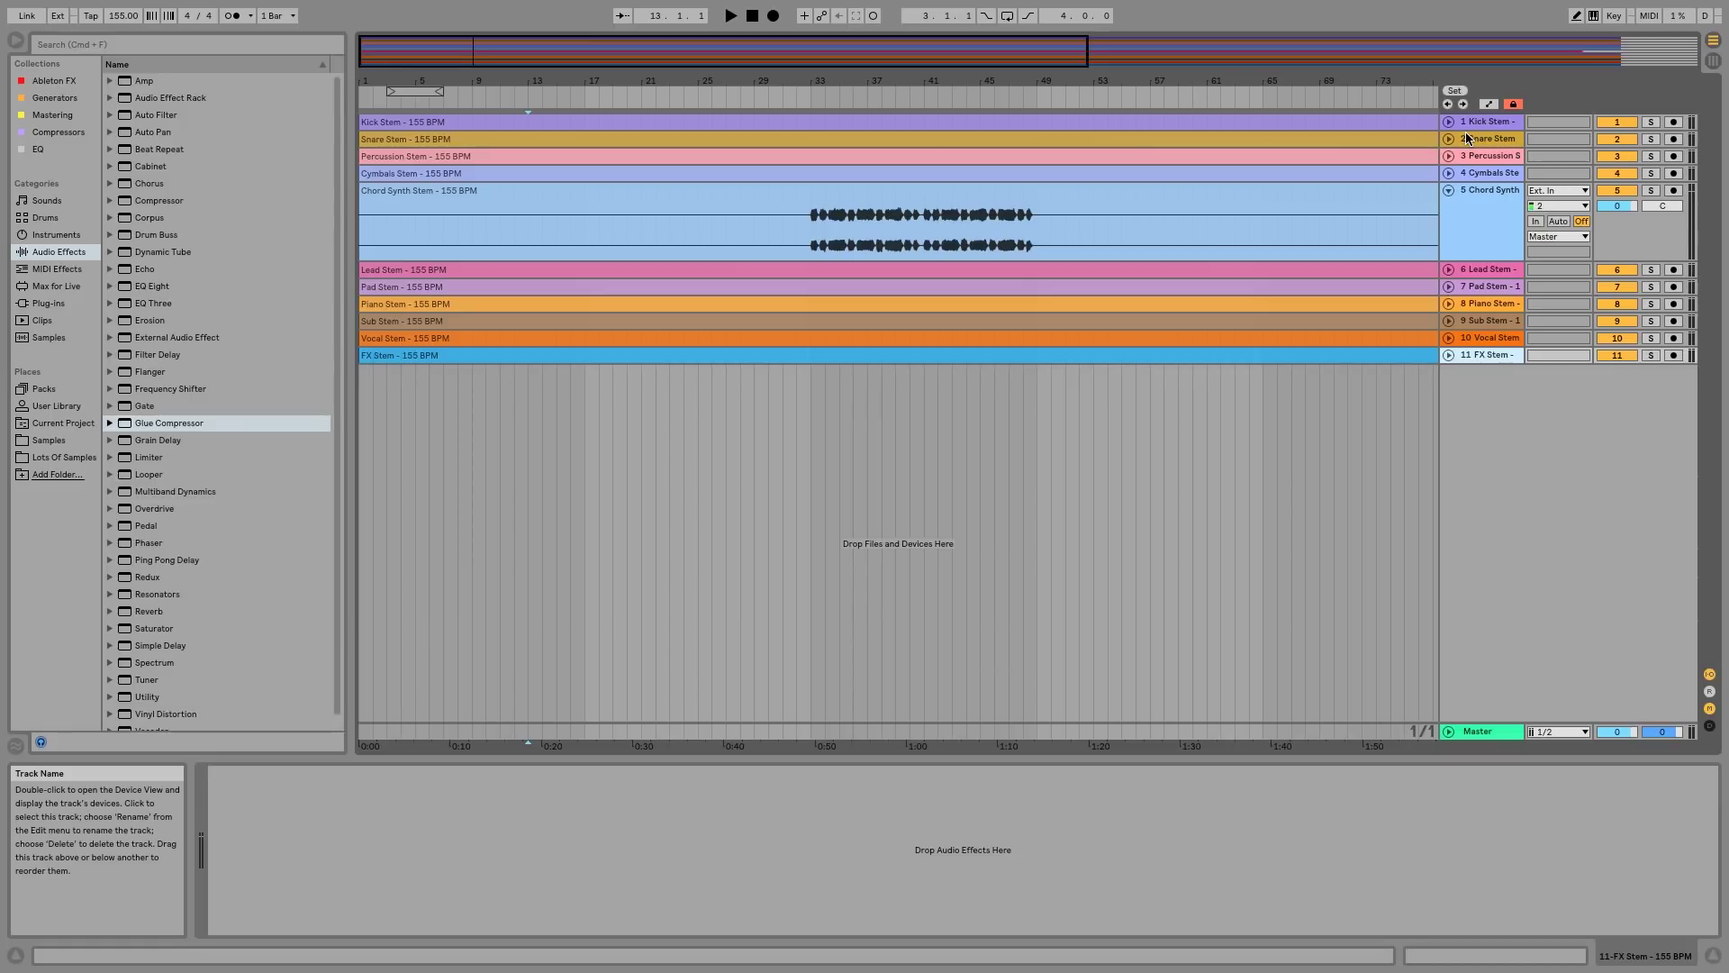
Drag Sub Stem, then Lead Stem, up so both sit just above Chord Synth Stem
drag(1484, 322, 1488, 199)
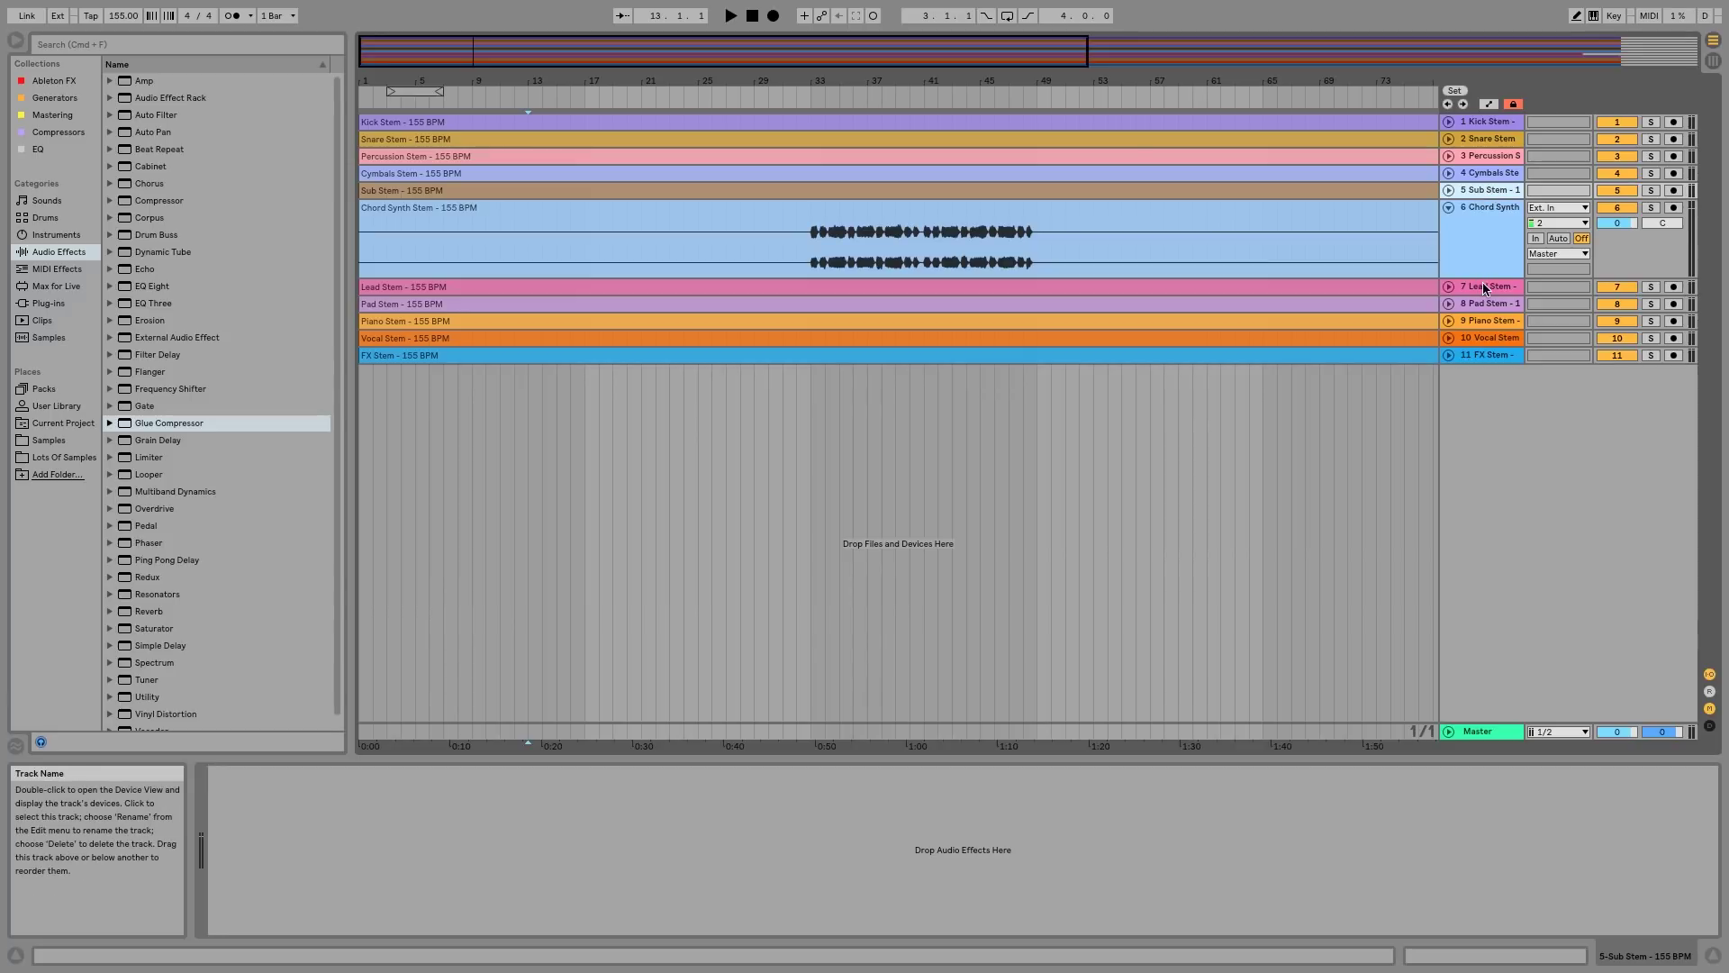
drag(1487, 283, 1488, 200)
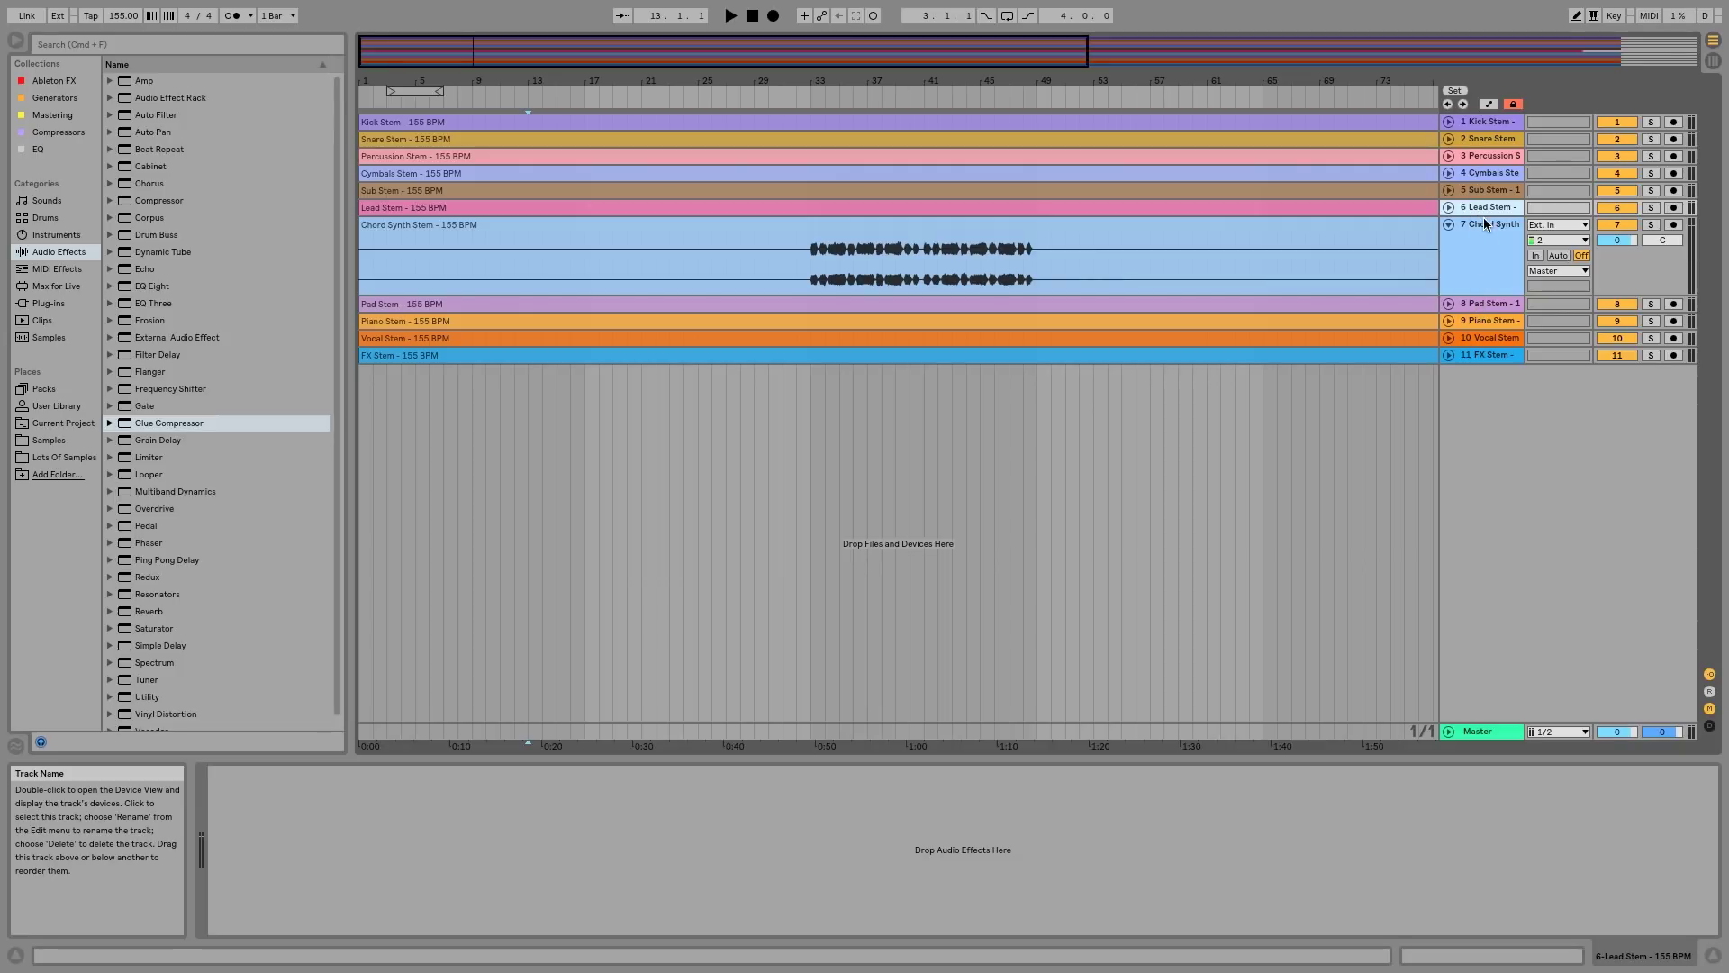
Inspect the Sub, Cymbals, Percussion, Kick and Snare waveforms, folding the drum stems again
click(1448, 190)
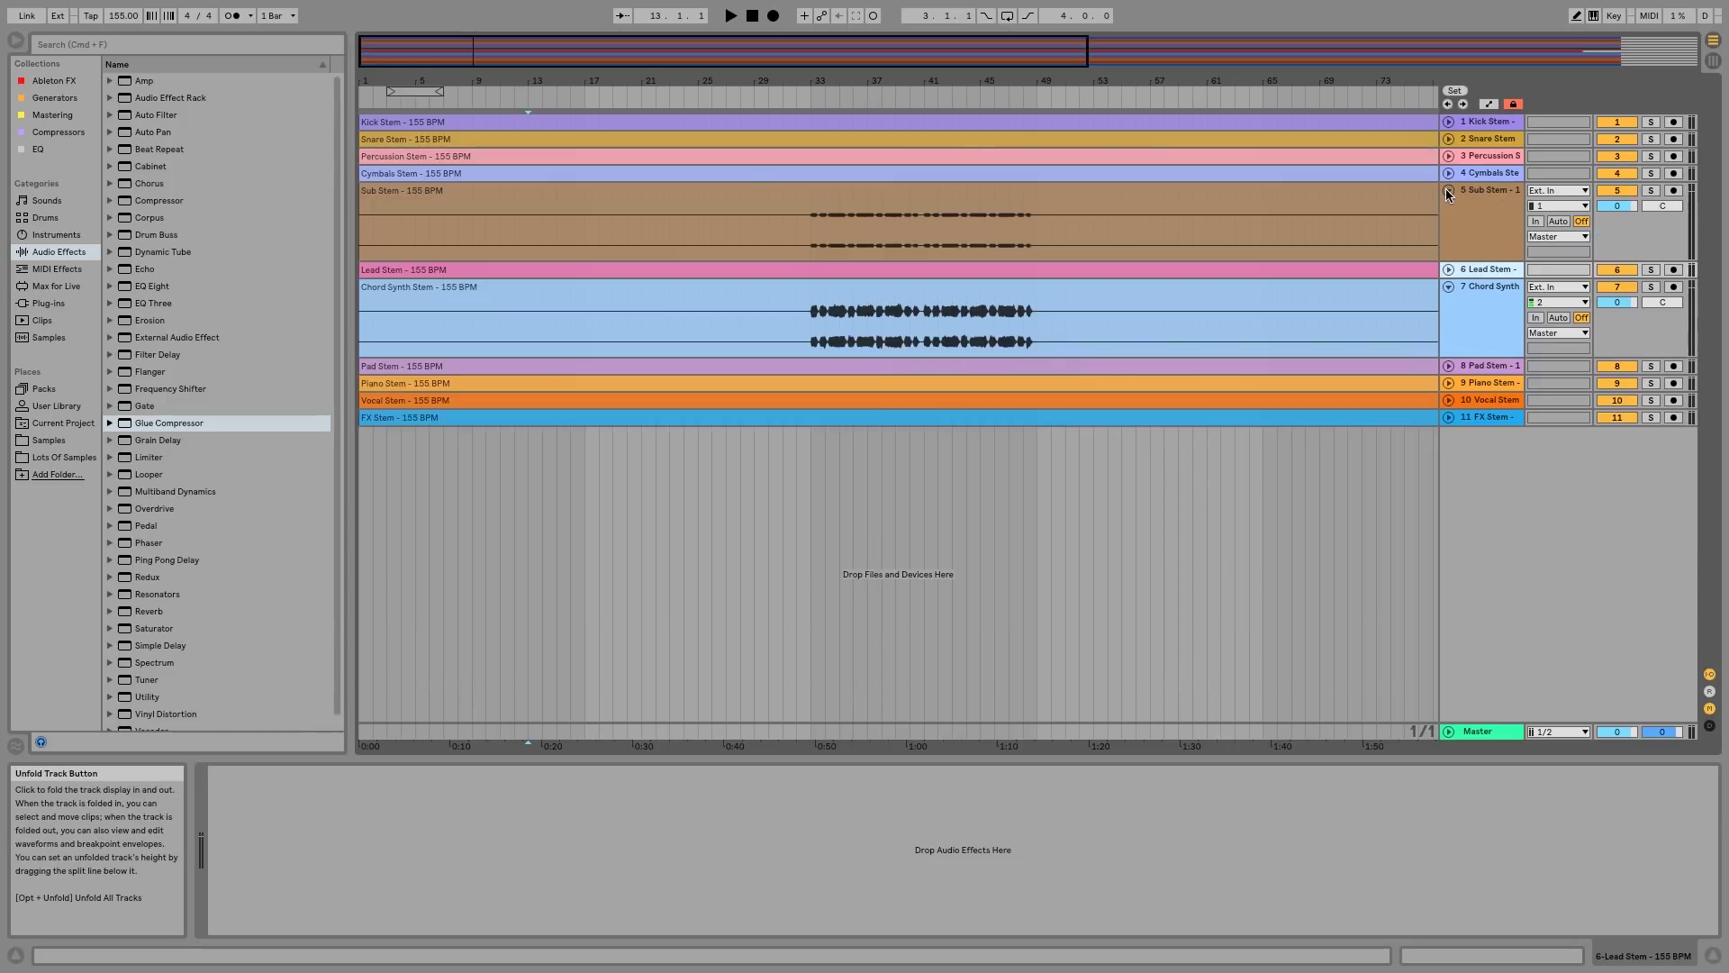
click(1448, 173)
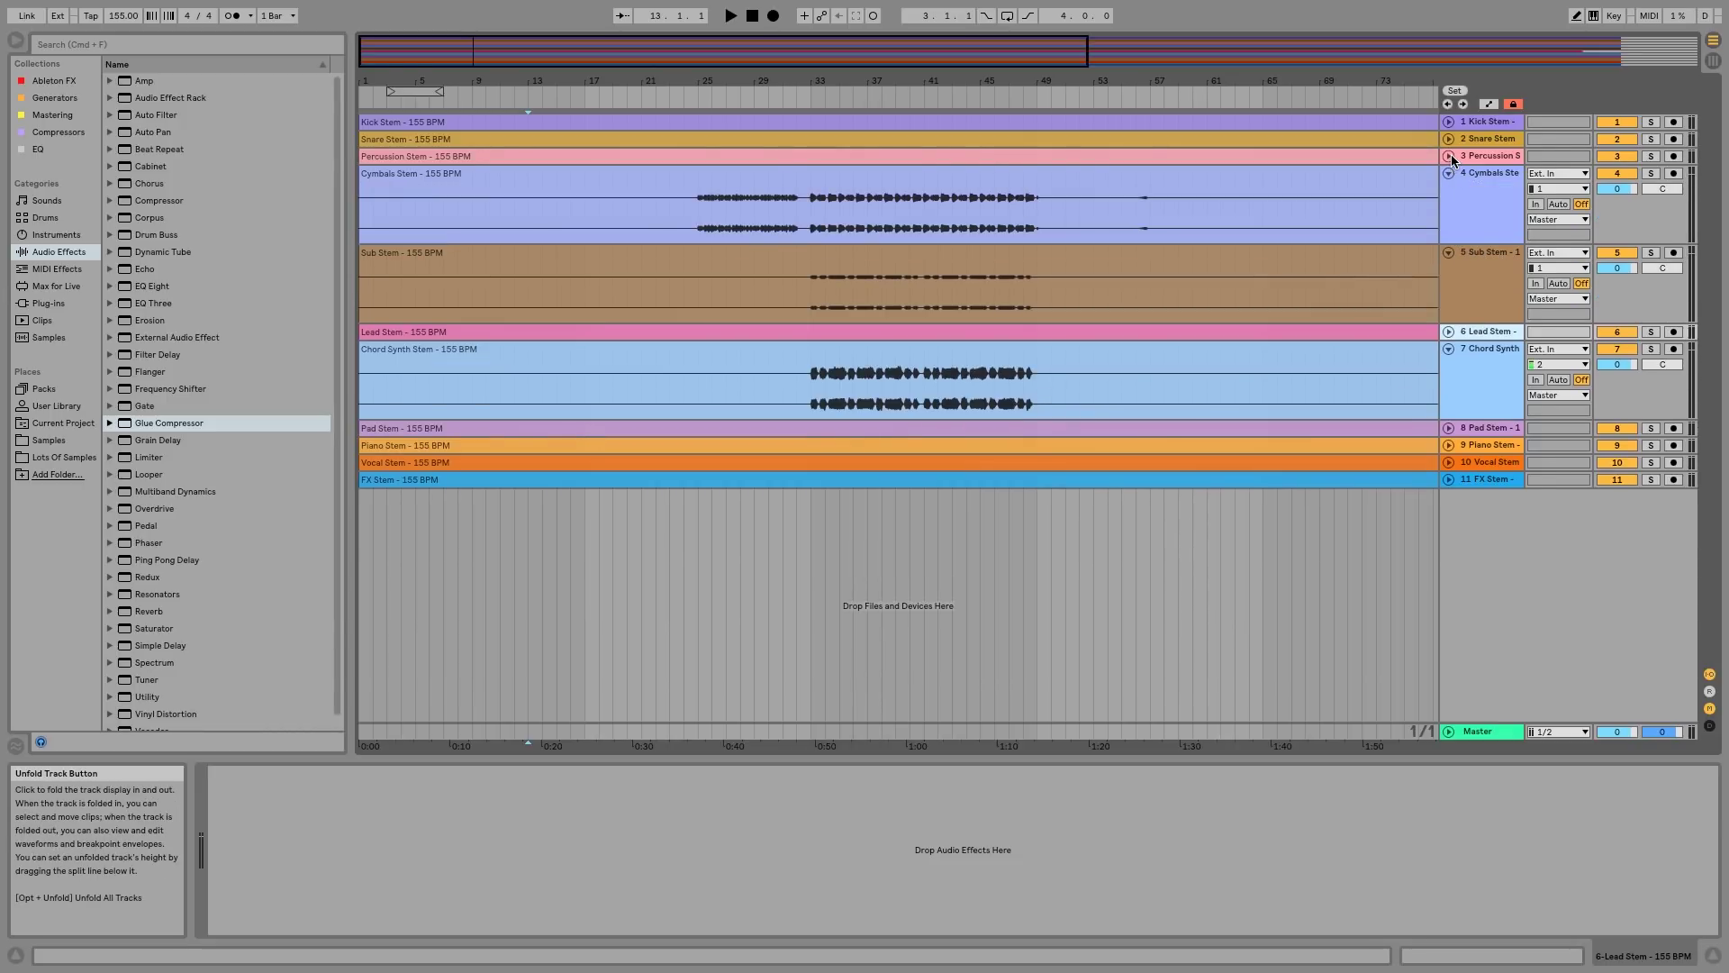
click(1448, 156)
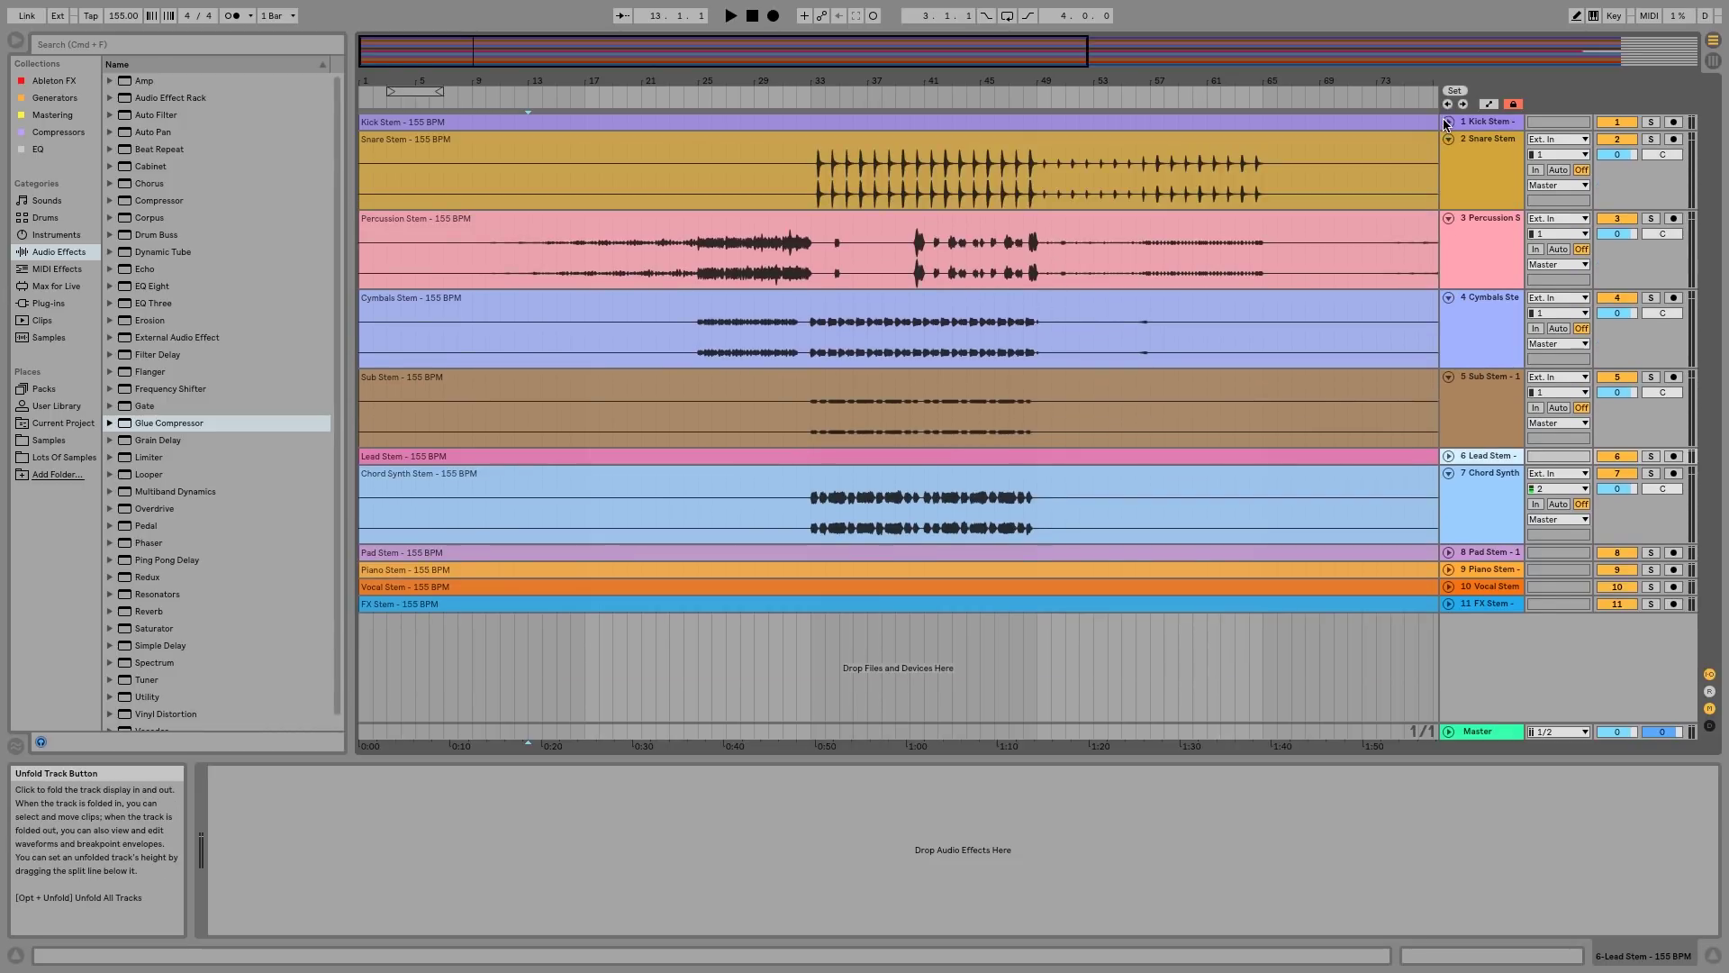
click(1449, 140)
click(1448, 123)
click(1449, 124)
click(1449, 139)
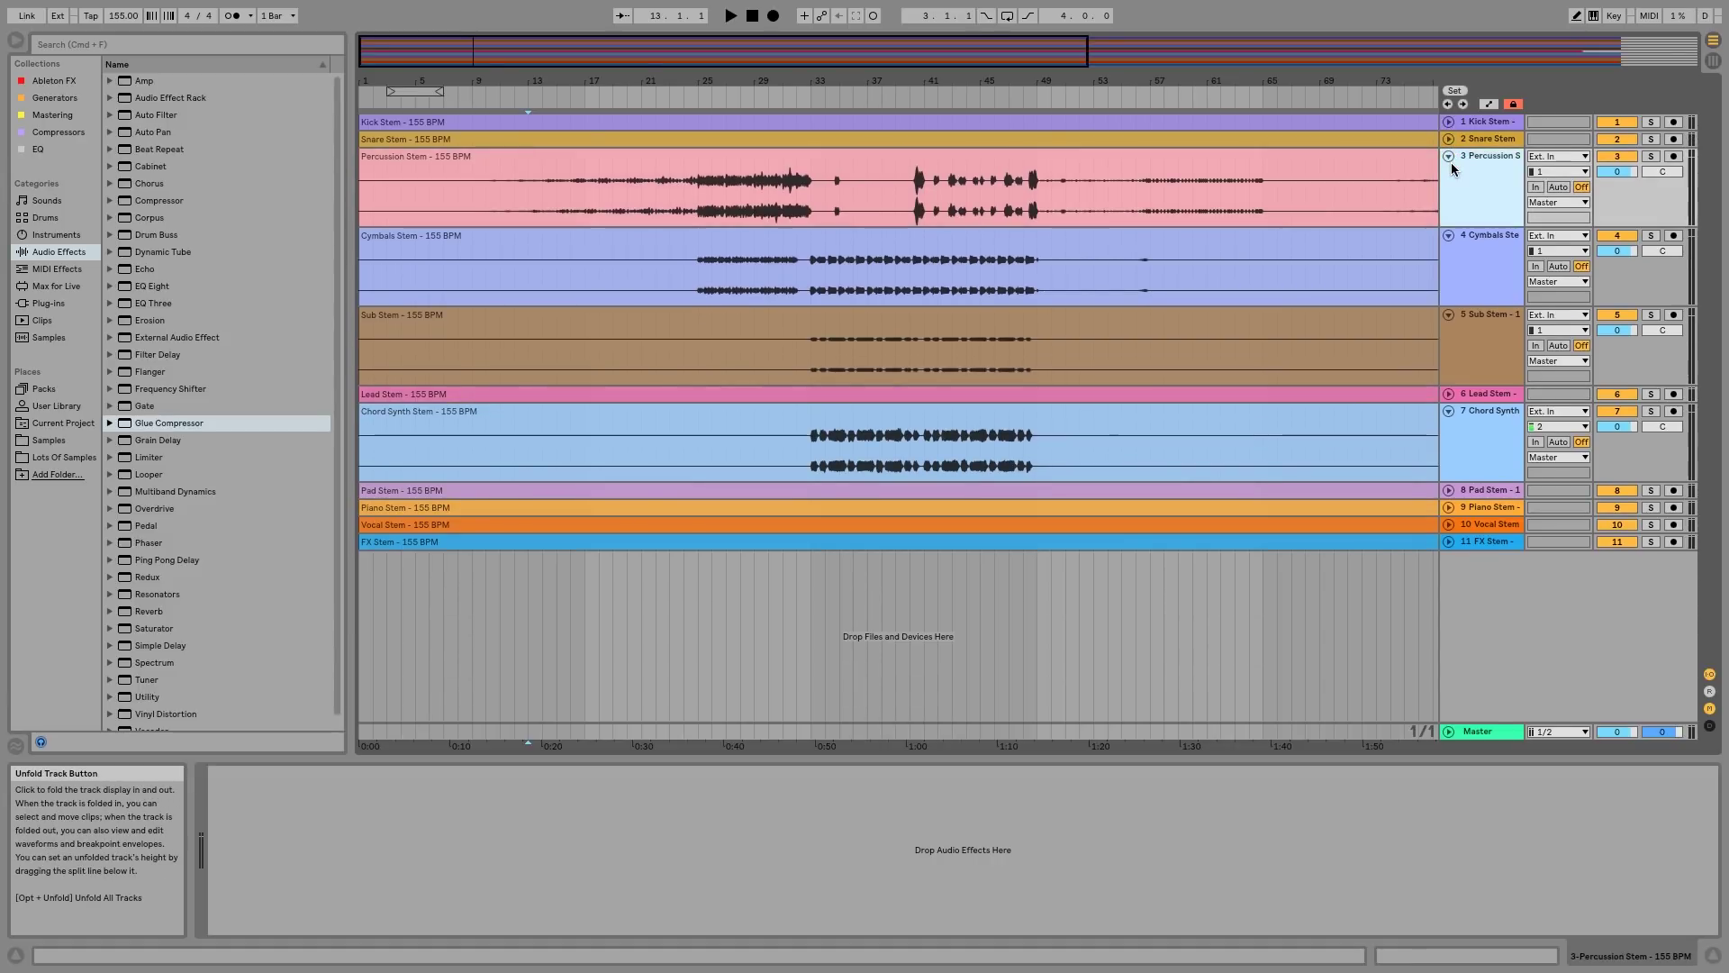
click(1448, 156)
click(1448, 173)
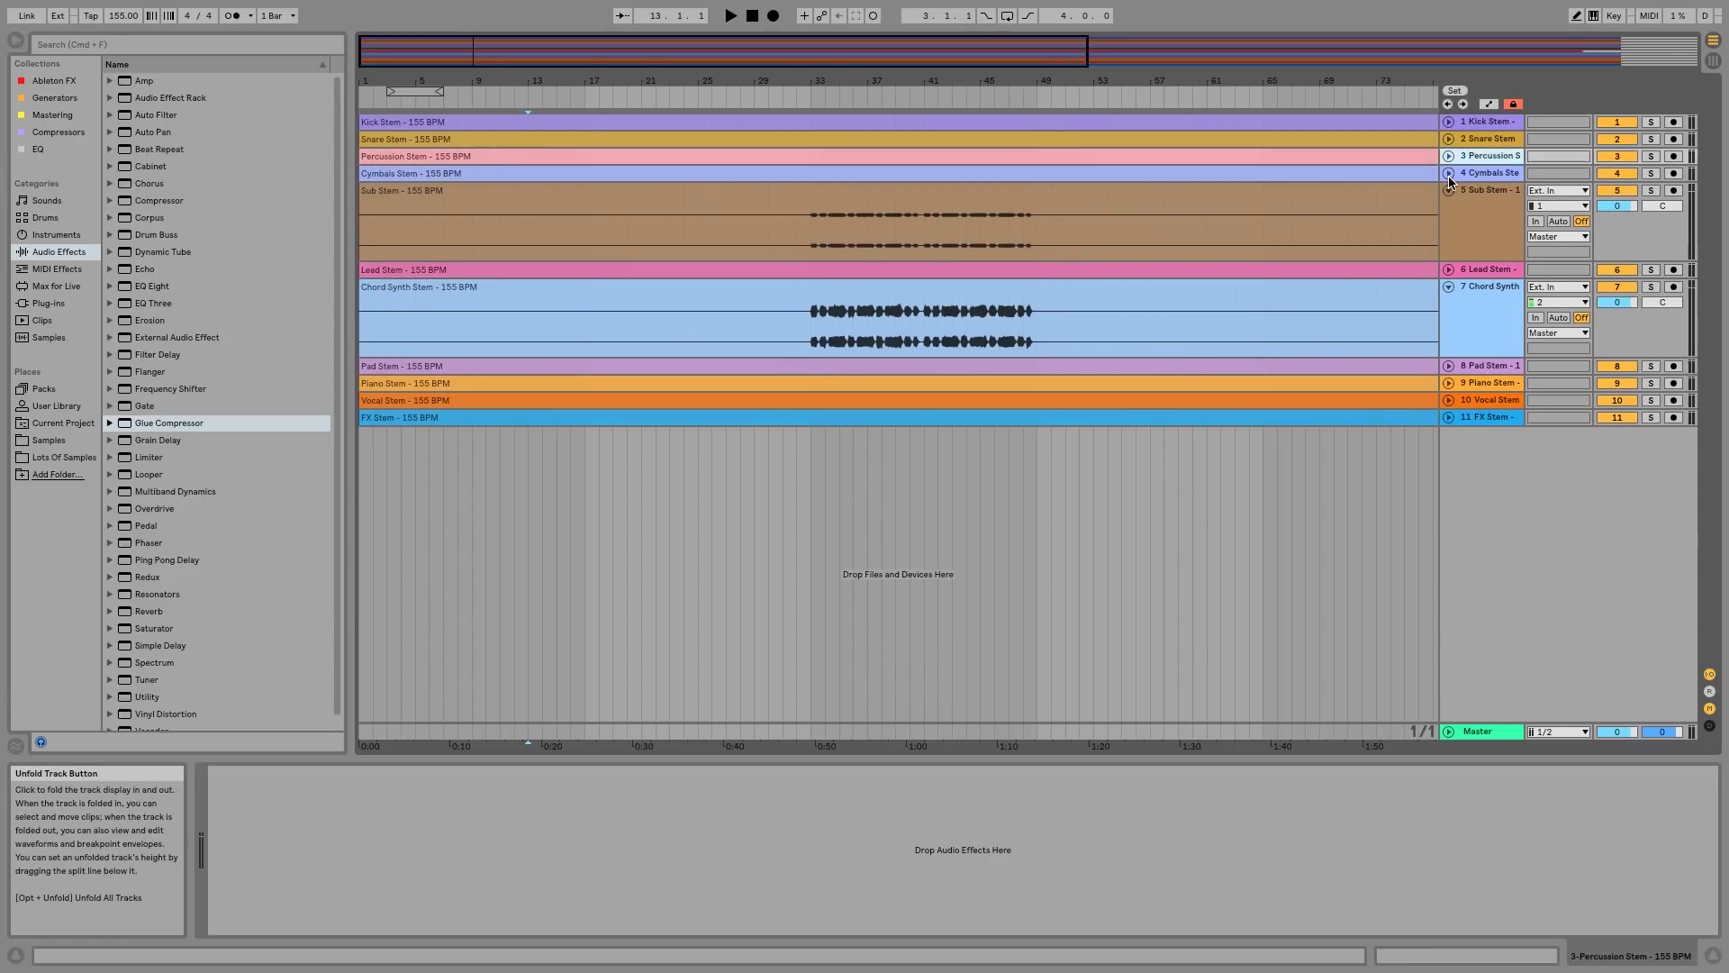
Inspect the Lead, Vocal and Piano Stem waveforms
click(1449, 270)
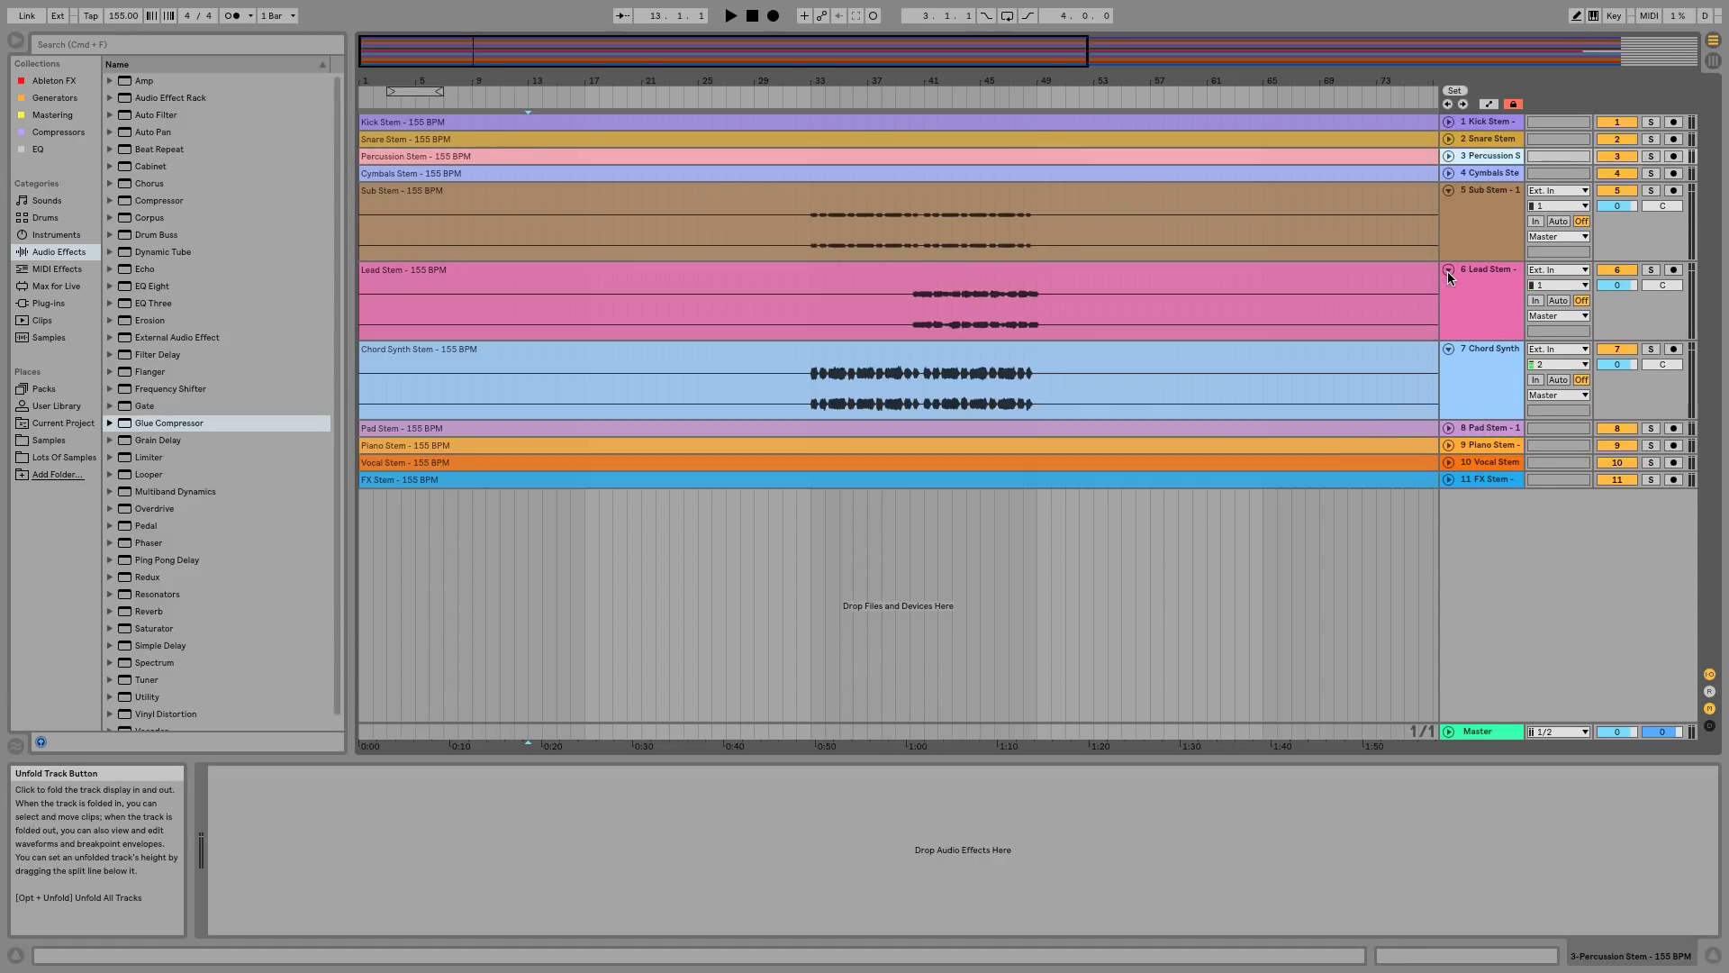
click(1448, 463)
click(1449, 464)
click(1448, 447)
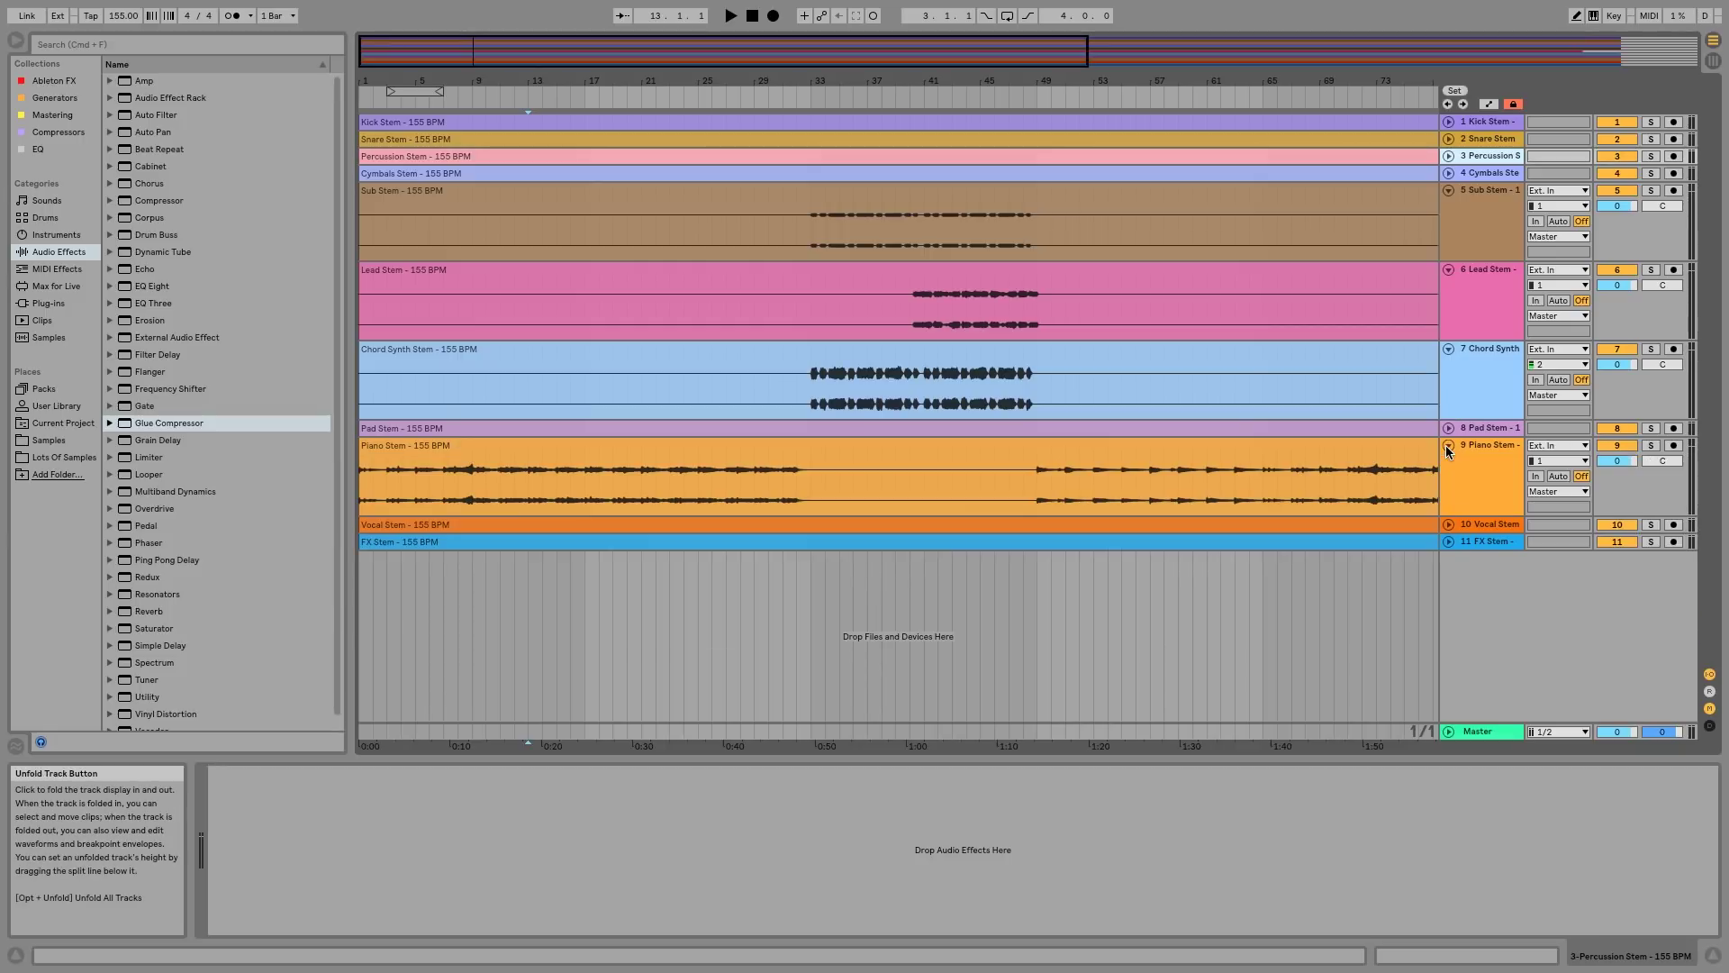
click(1448, 447)
Move Piano Stem between Sub Stem and Lead Stem and fold the remaining tracks
drag(1471, 445, 1470, 278)
click(1448, 286)
click(1448, 303)
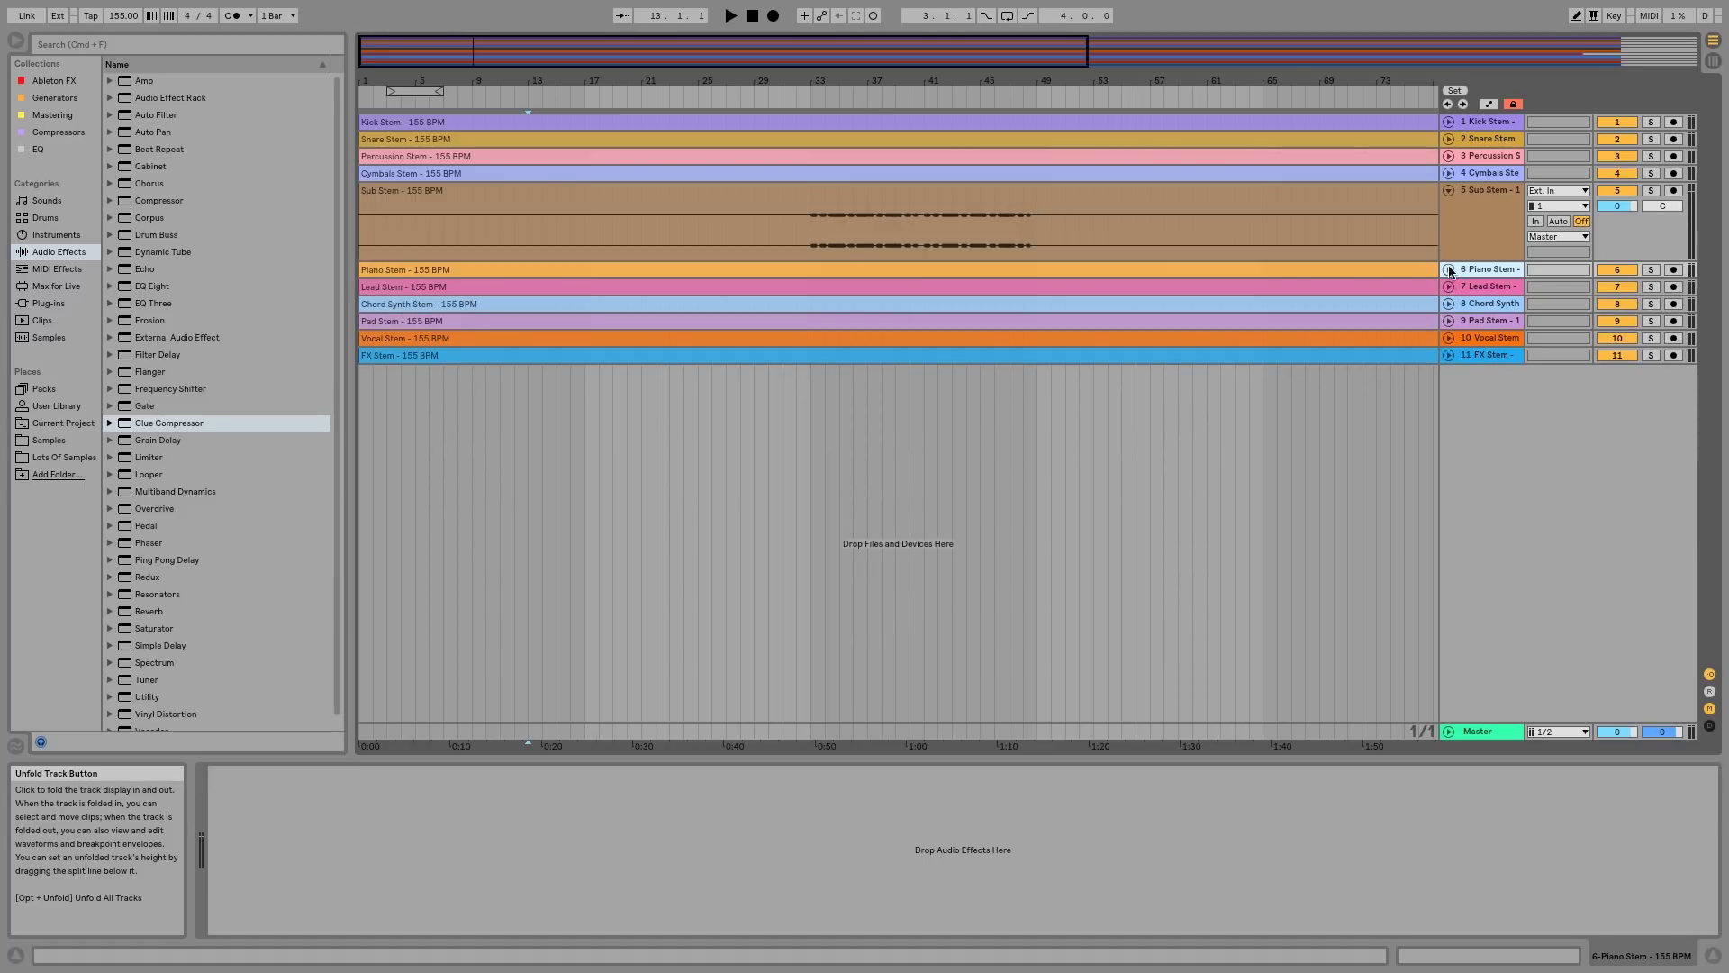
click(1449, 190)
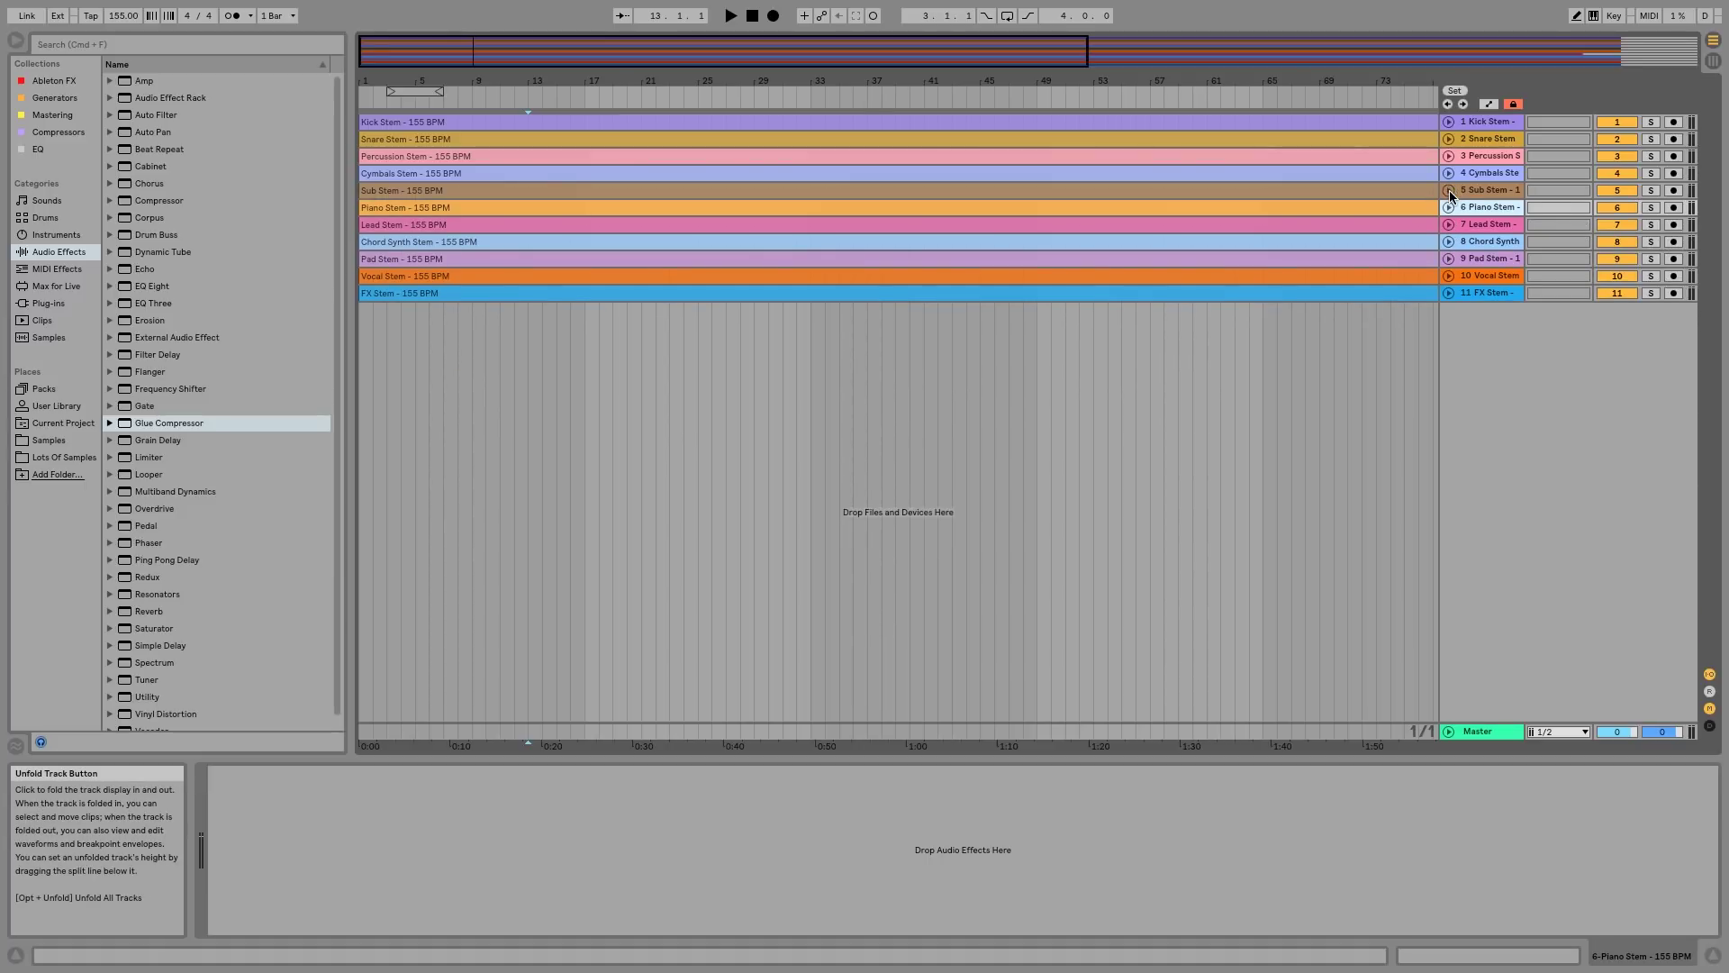
click(1479, 123)
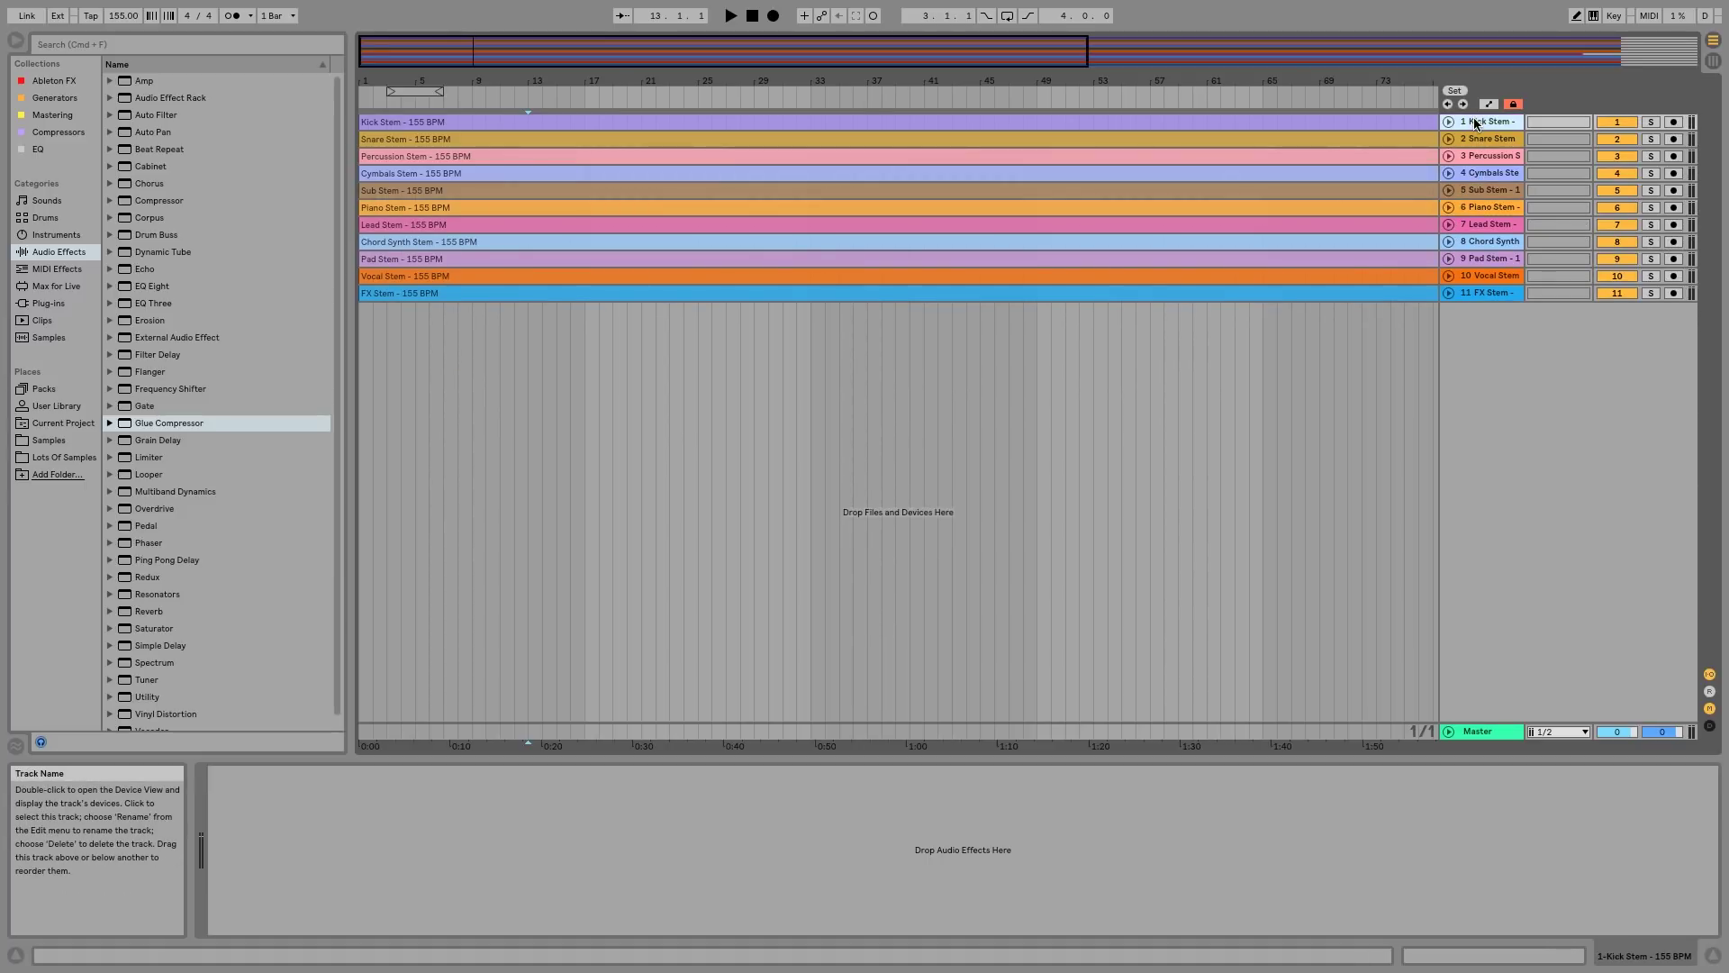
Group the Kick, Snare, Percussion and Cymbals stems and name the group DRUMS
shift+click(1484, 173)
right_click(1483, 173)
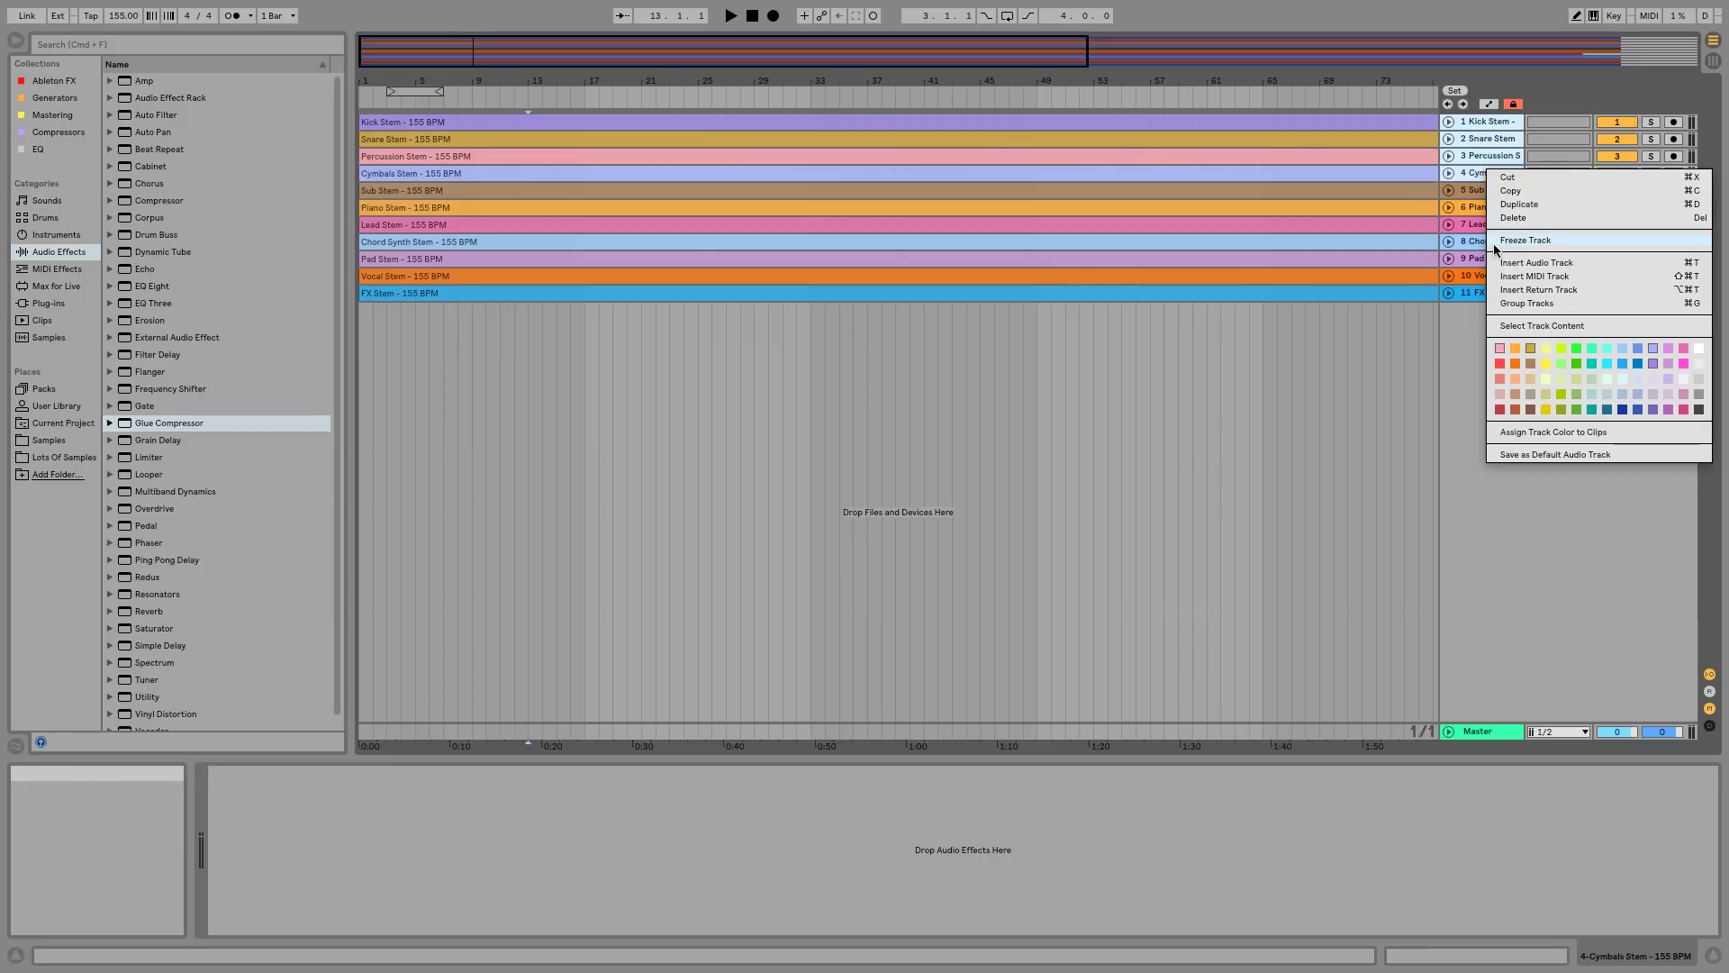
click(1505, 305)
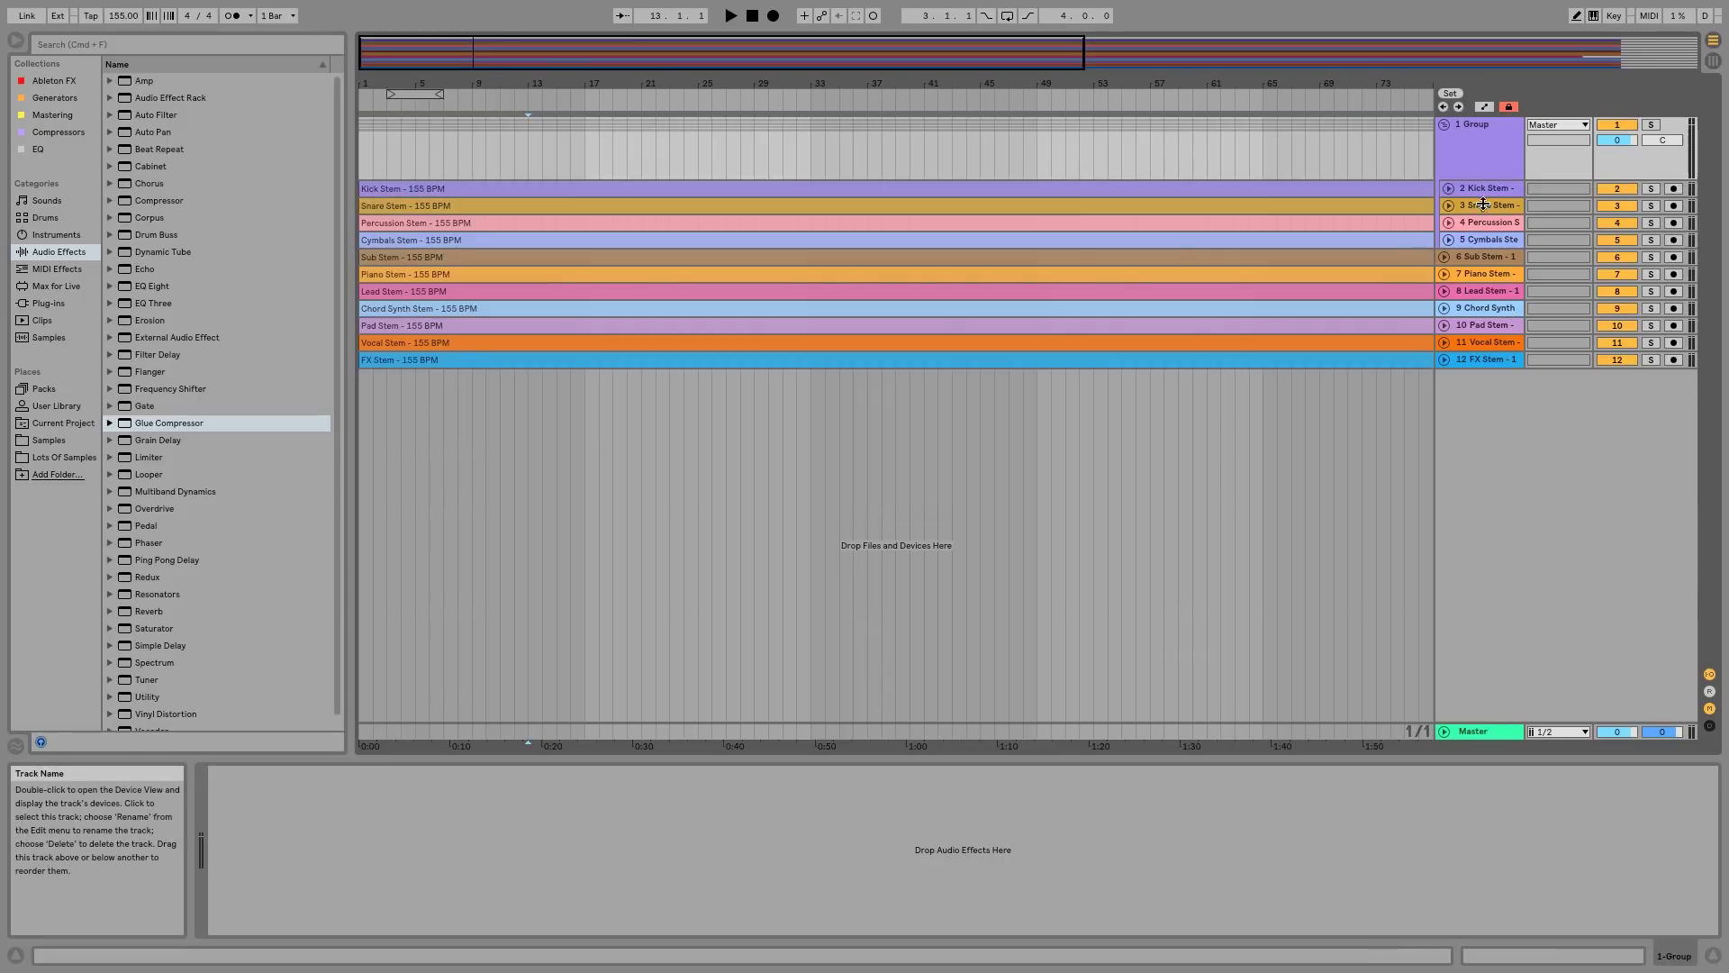
text(DRUMS)
key(Return)
Colour the DRUMS group orange and apply it to all grouped stems and clips
right_click(1466, 135)
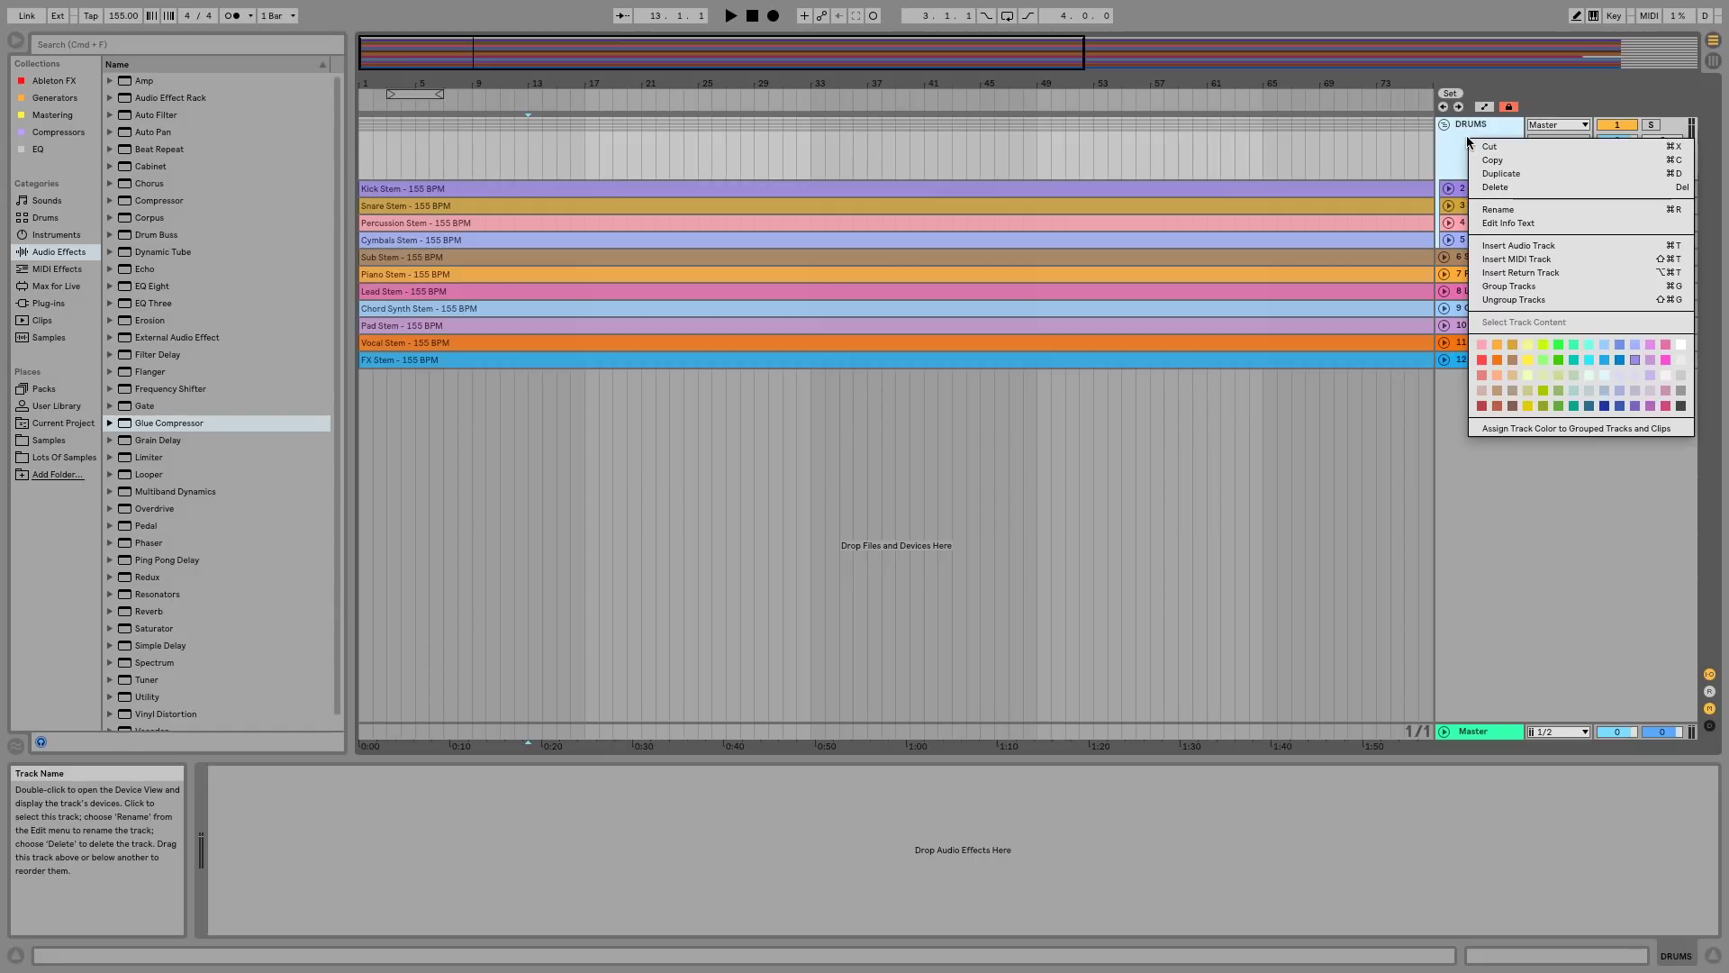
click(1484, 358)
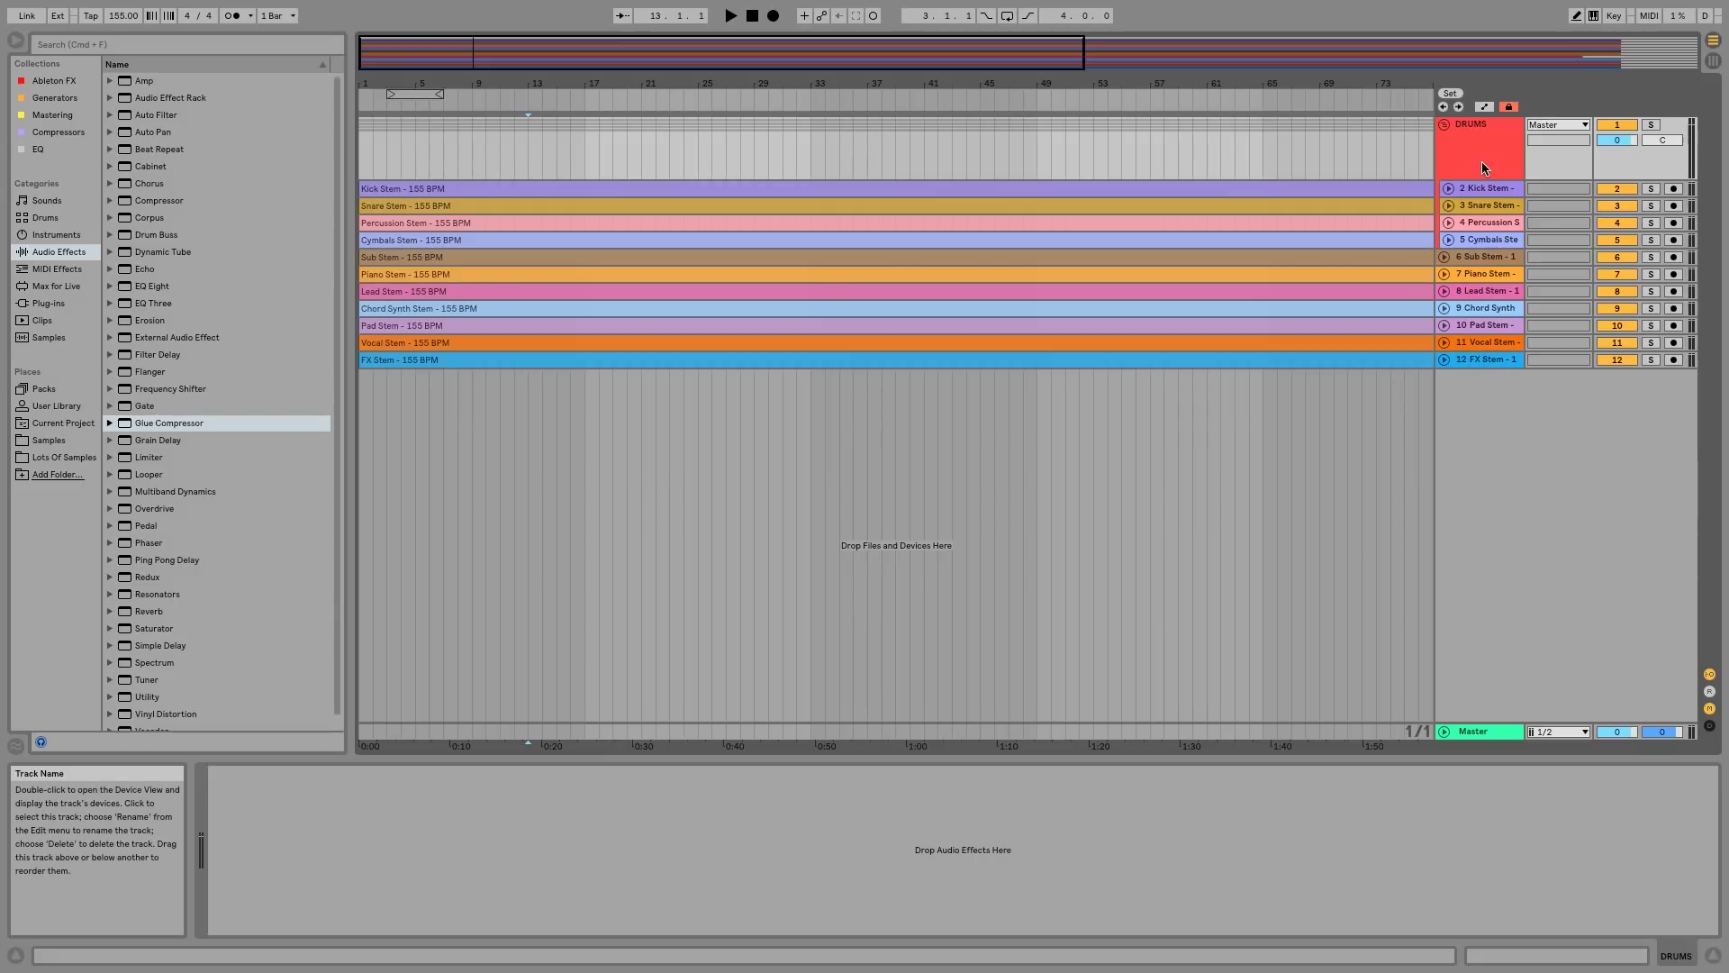
right_click(1481, 149)
click(1504, 366)
right_click(1477, 148)
click(1535, 436)
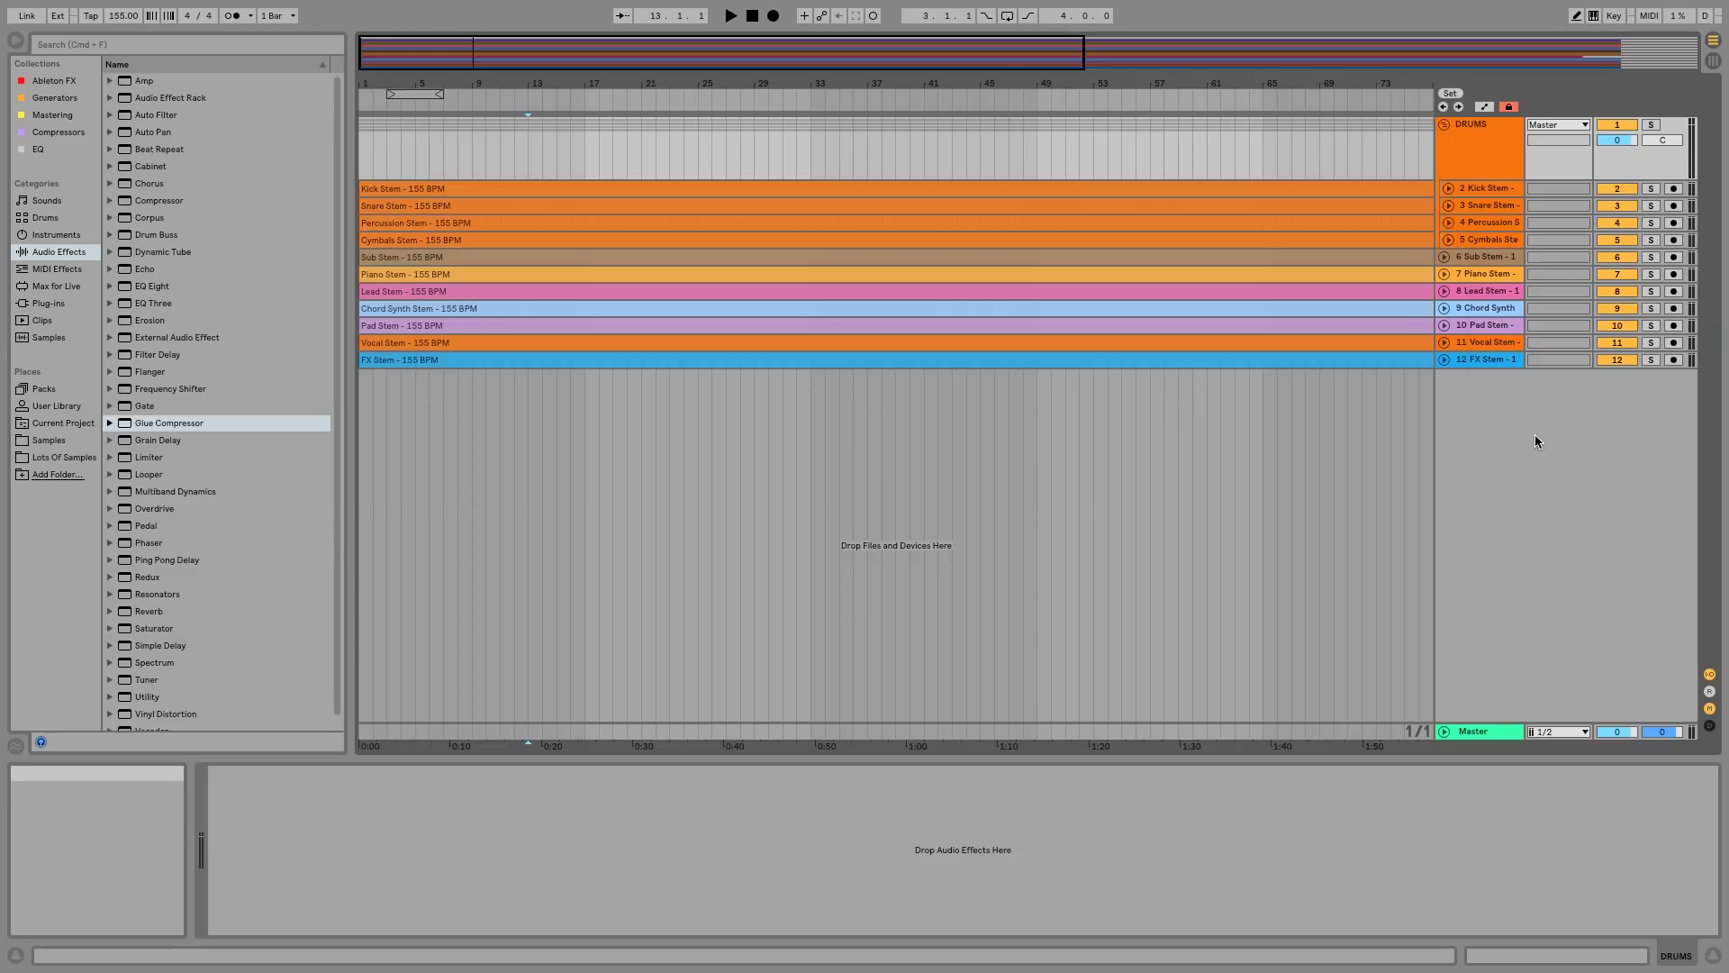
click(1466, 155)
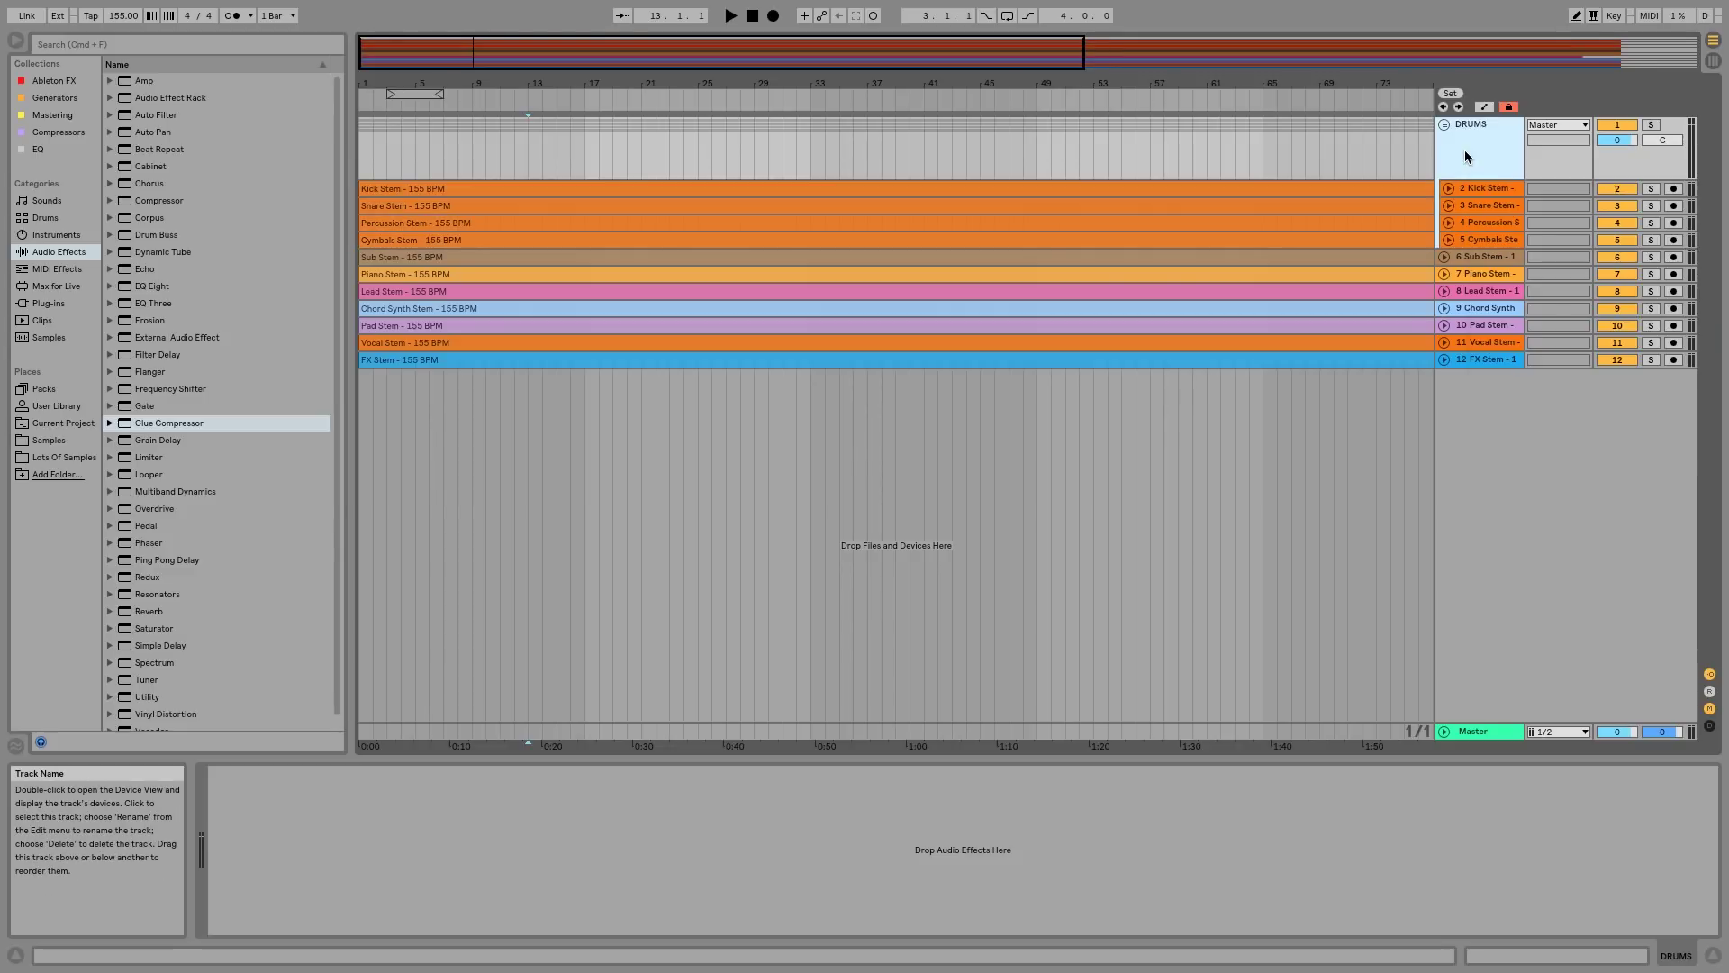
right_click(1465, 155)
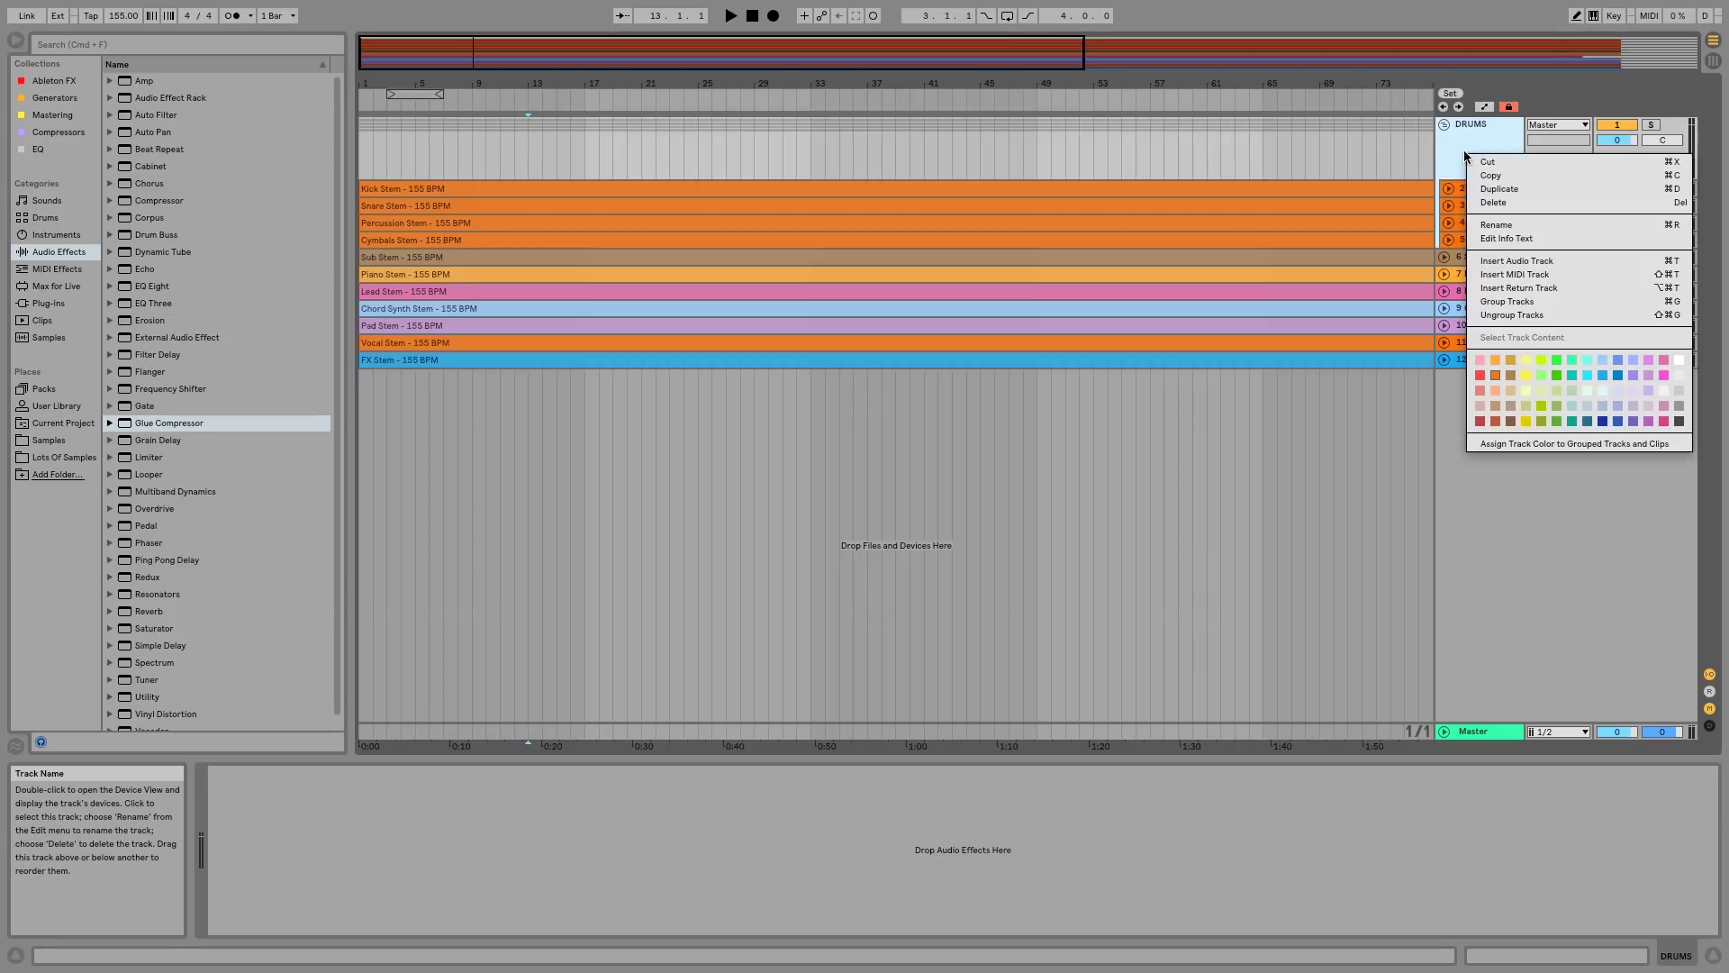
click(1505, 444)
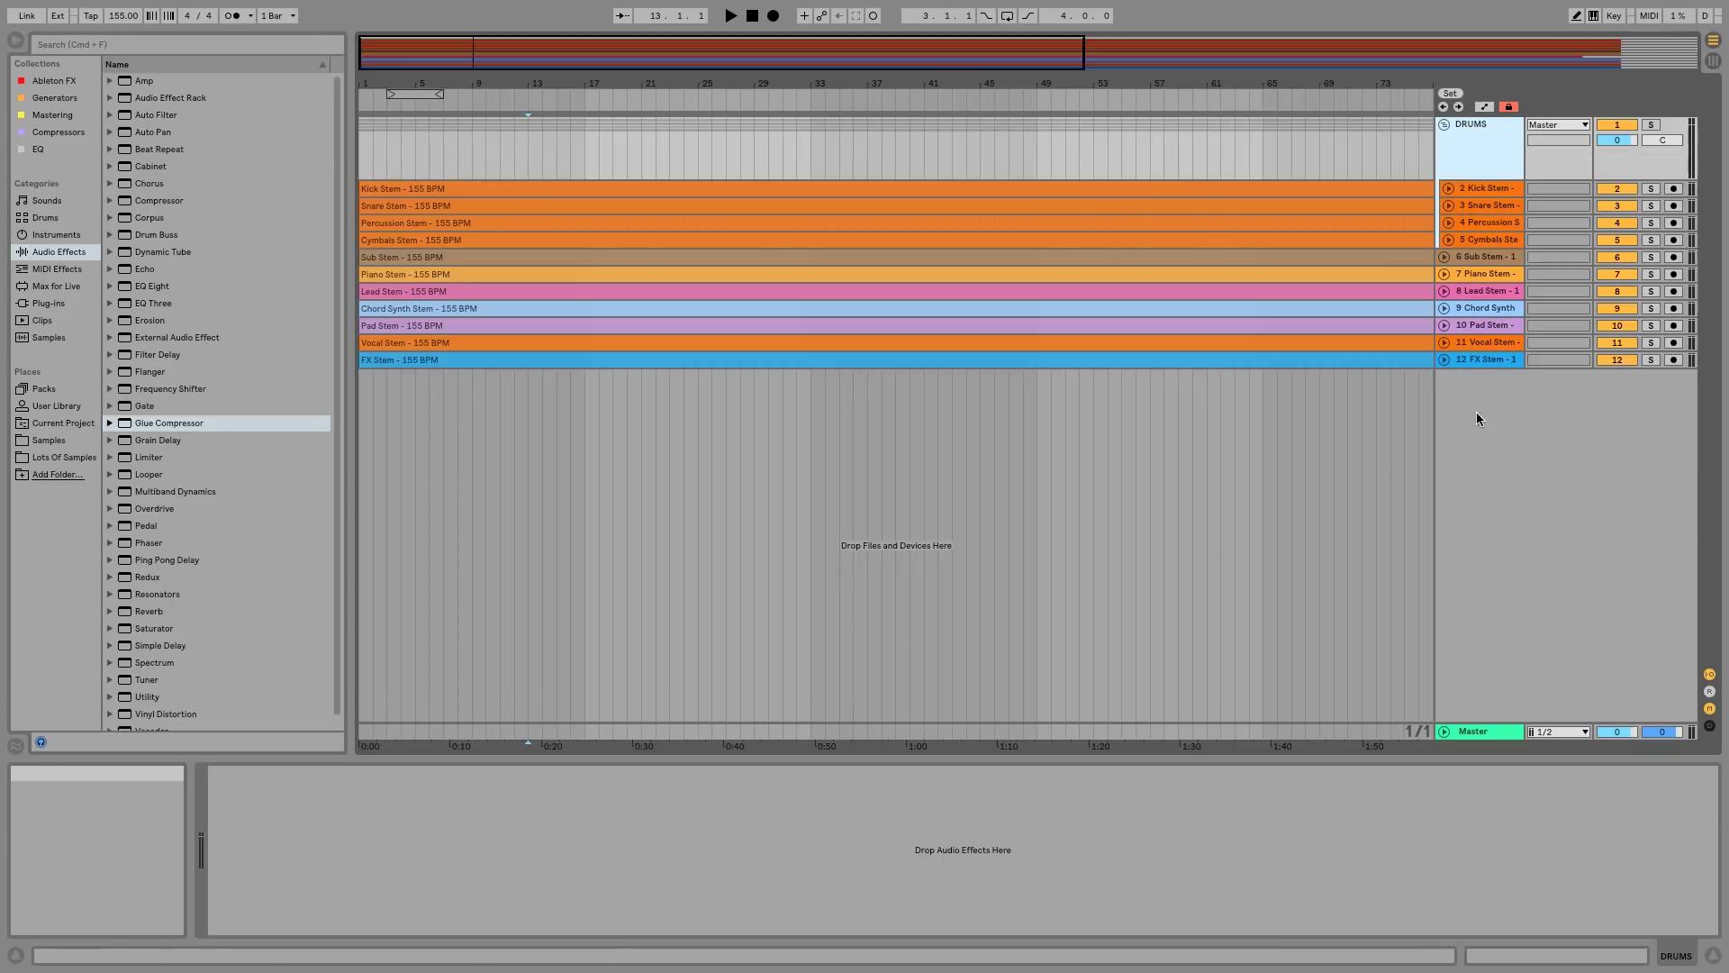
Colour the Sub Stem track dark blue and the Piano Stem track pink
click(1491, 256)
right_click(1491, 257)
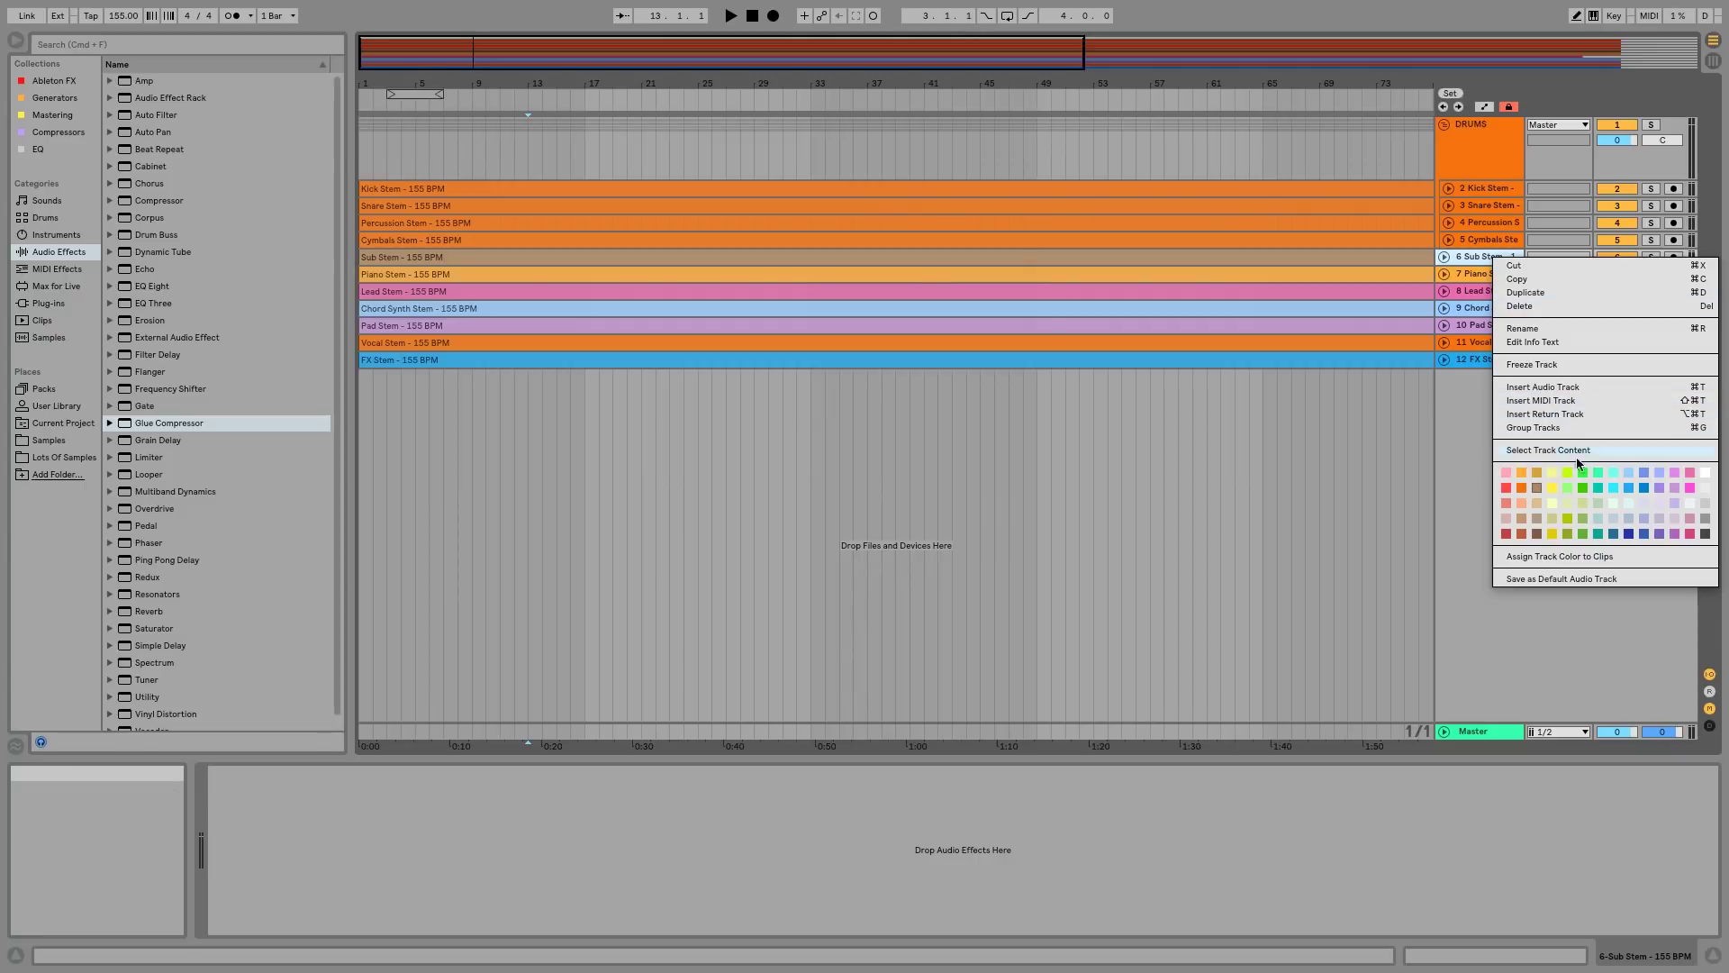
click(1627, 537)
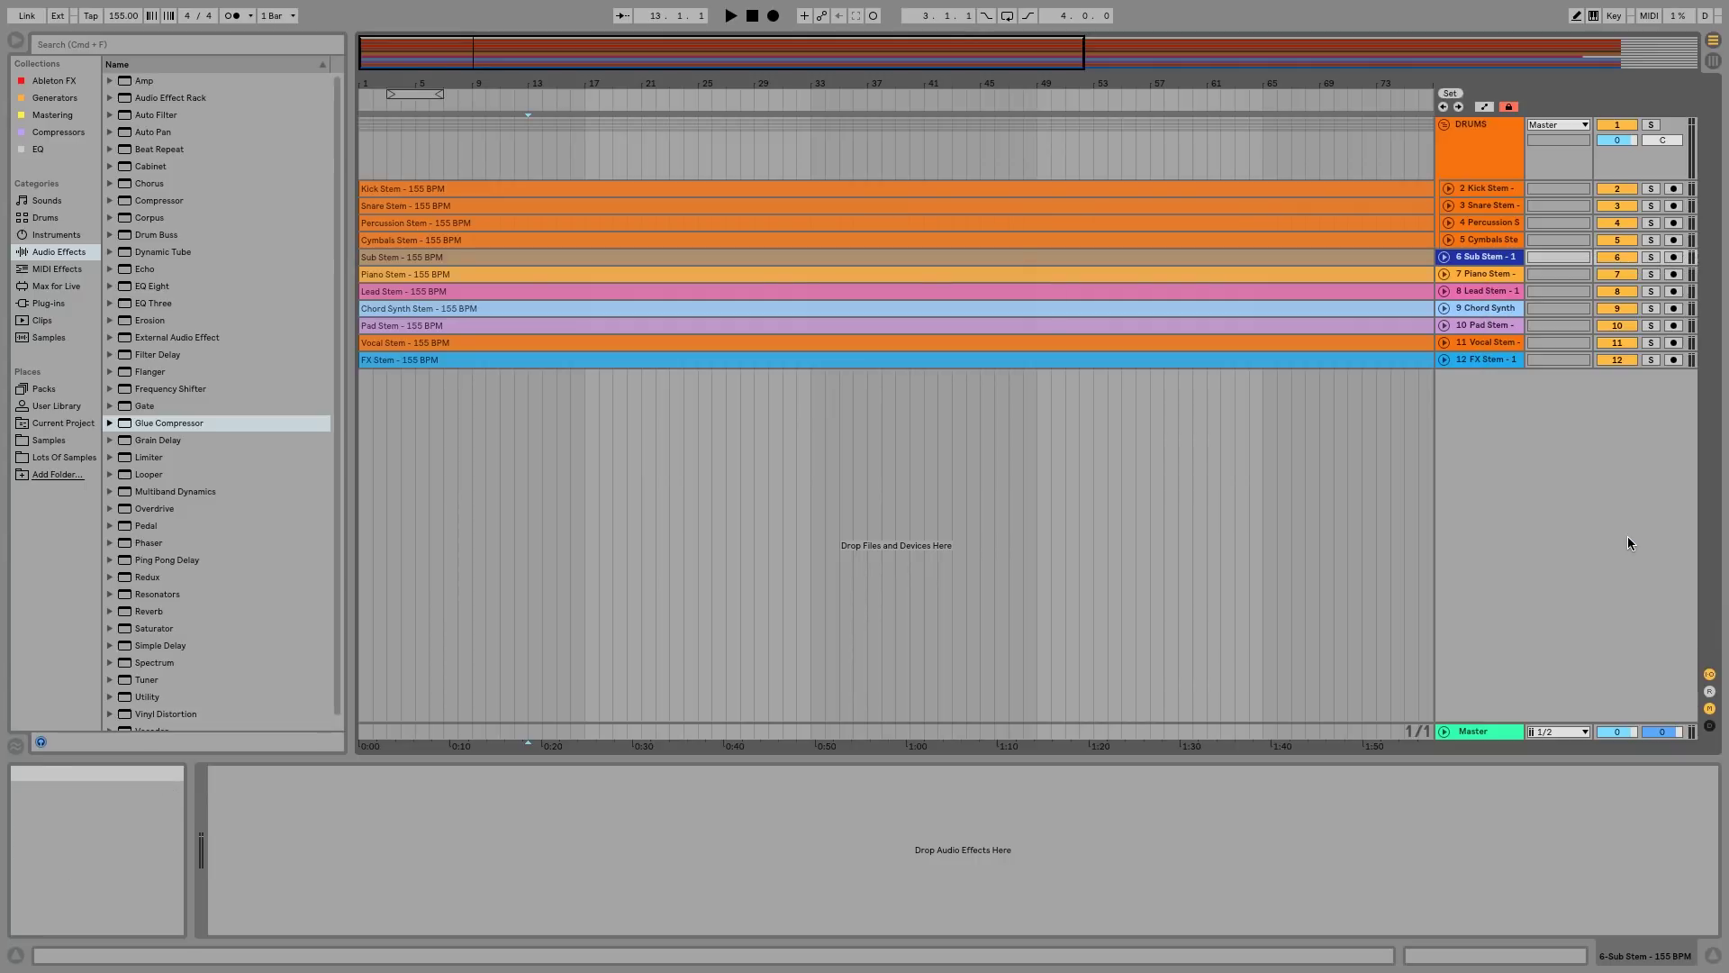
click(1472, 279)
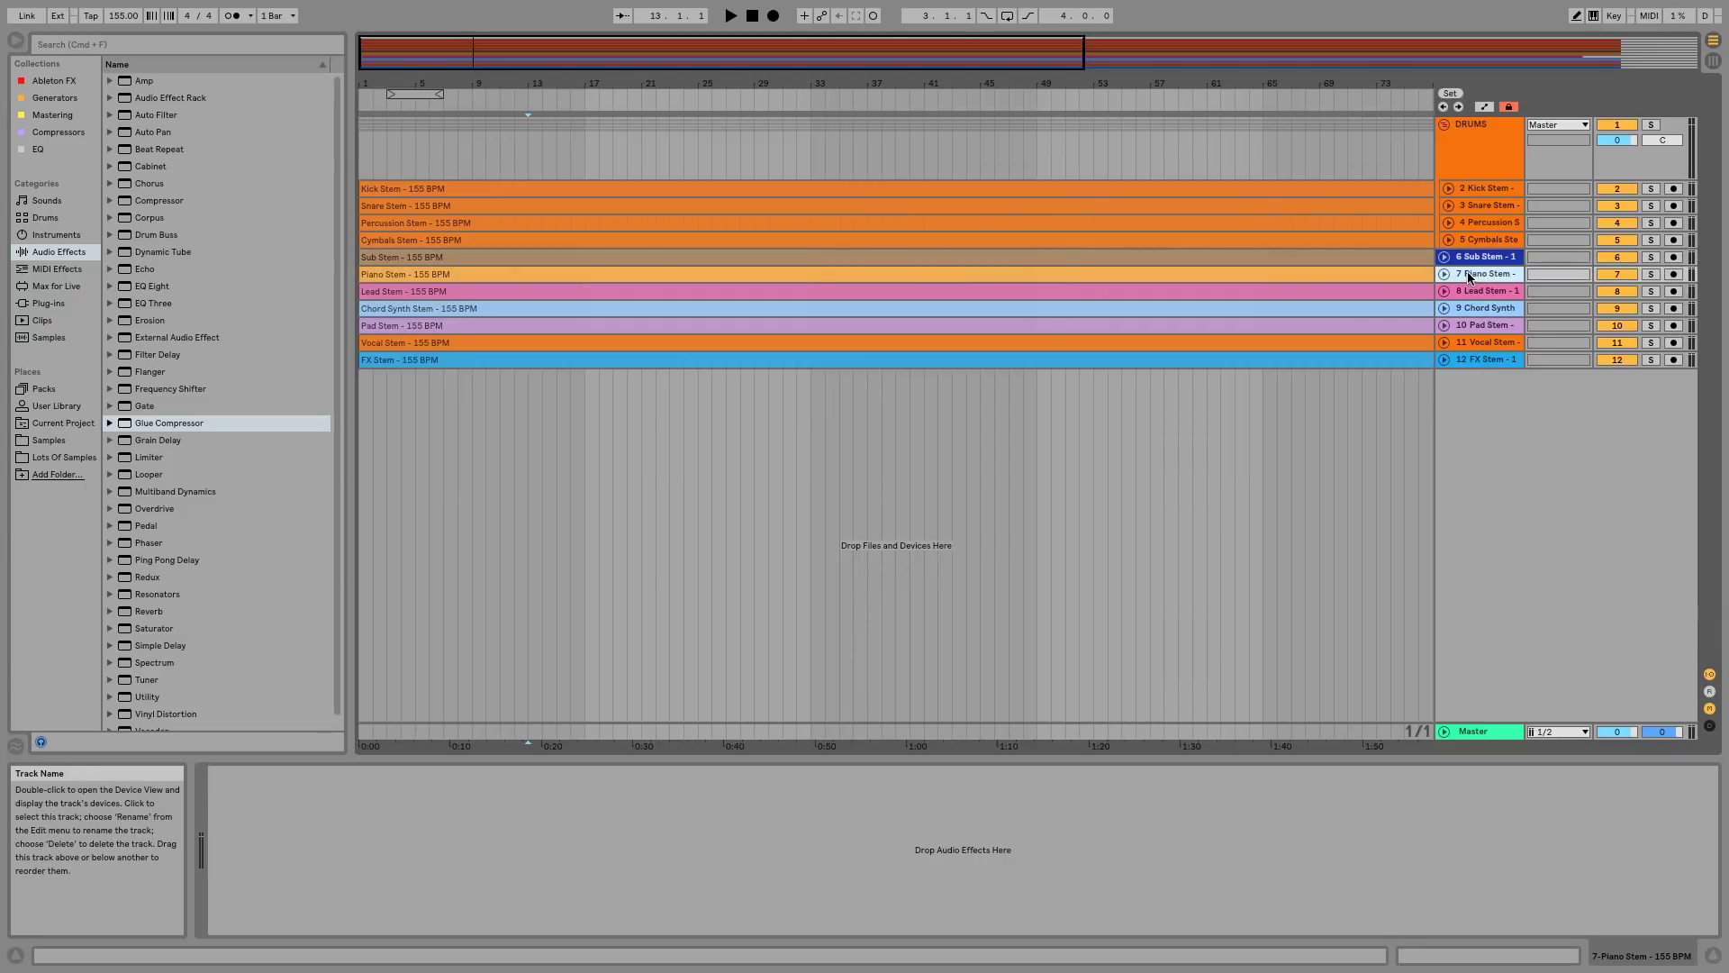
right_click(1469, 277)
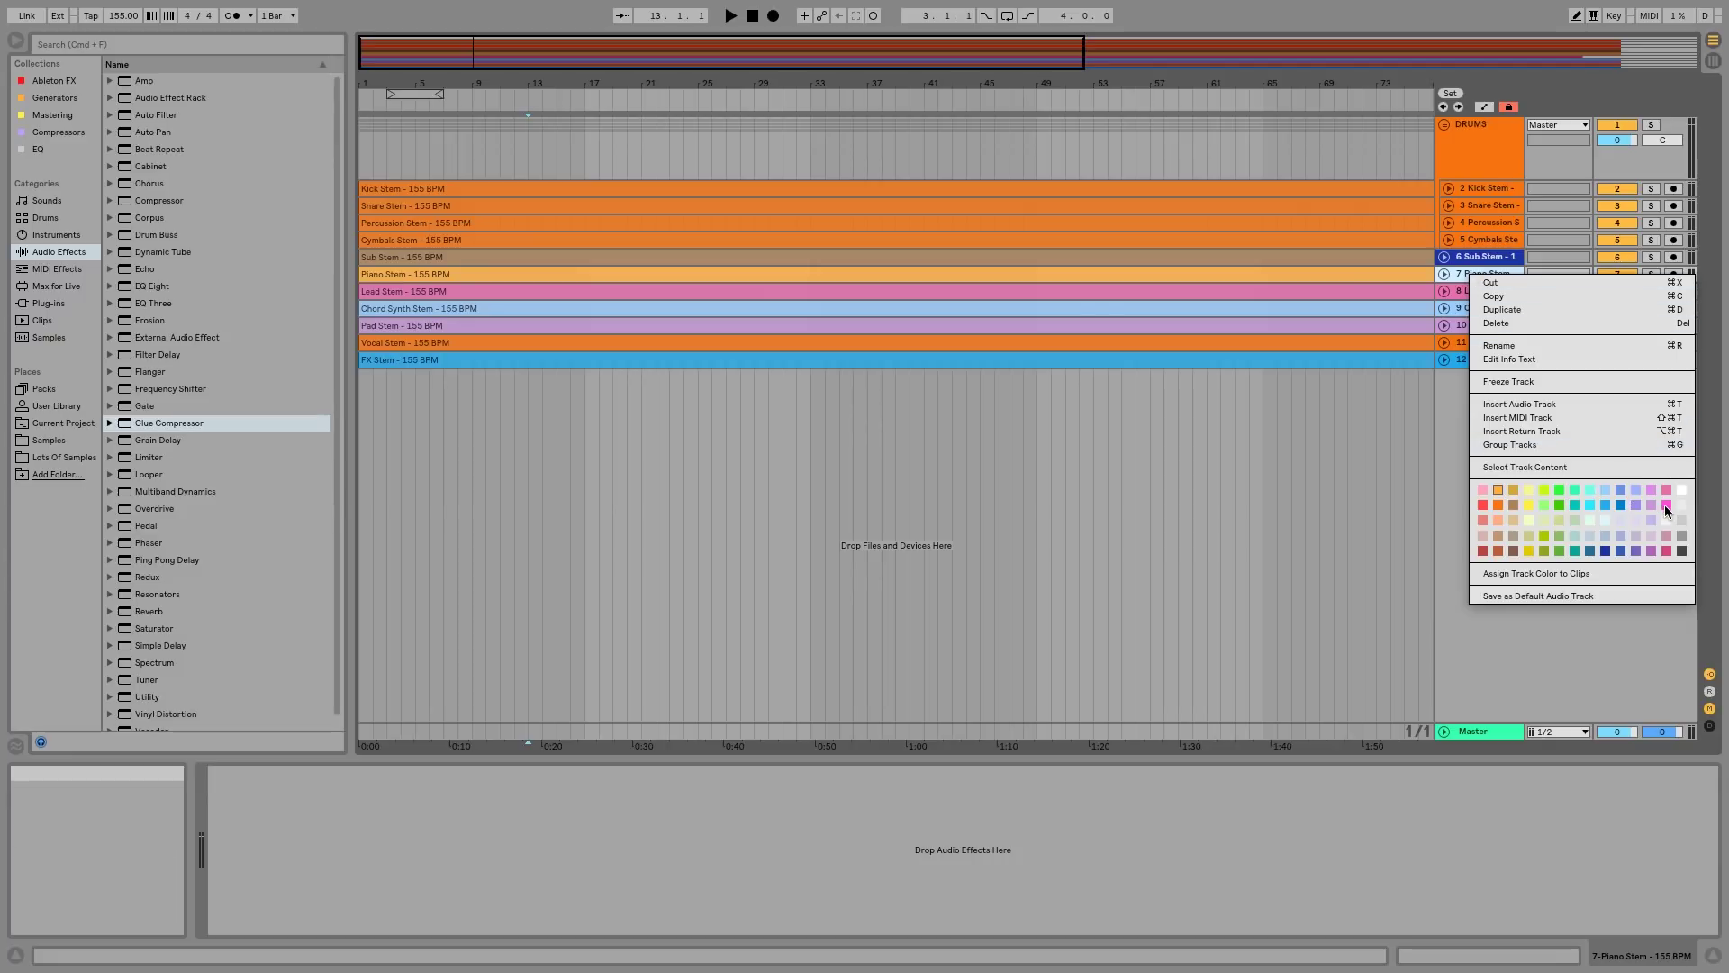
click(1665, 505)
Select the Lead through Pad synth stems and bring up their track options
click(1477, 292)
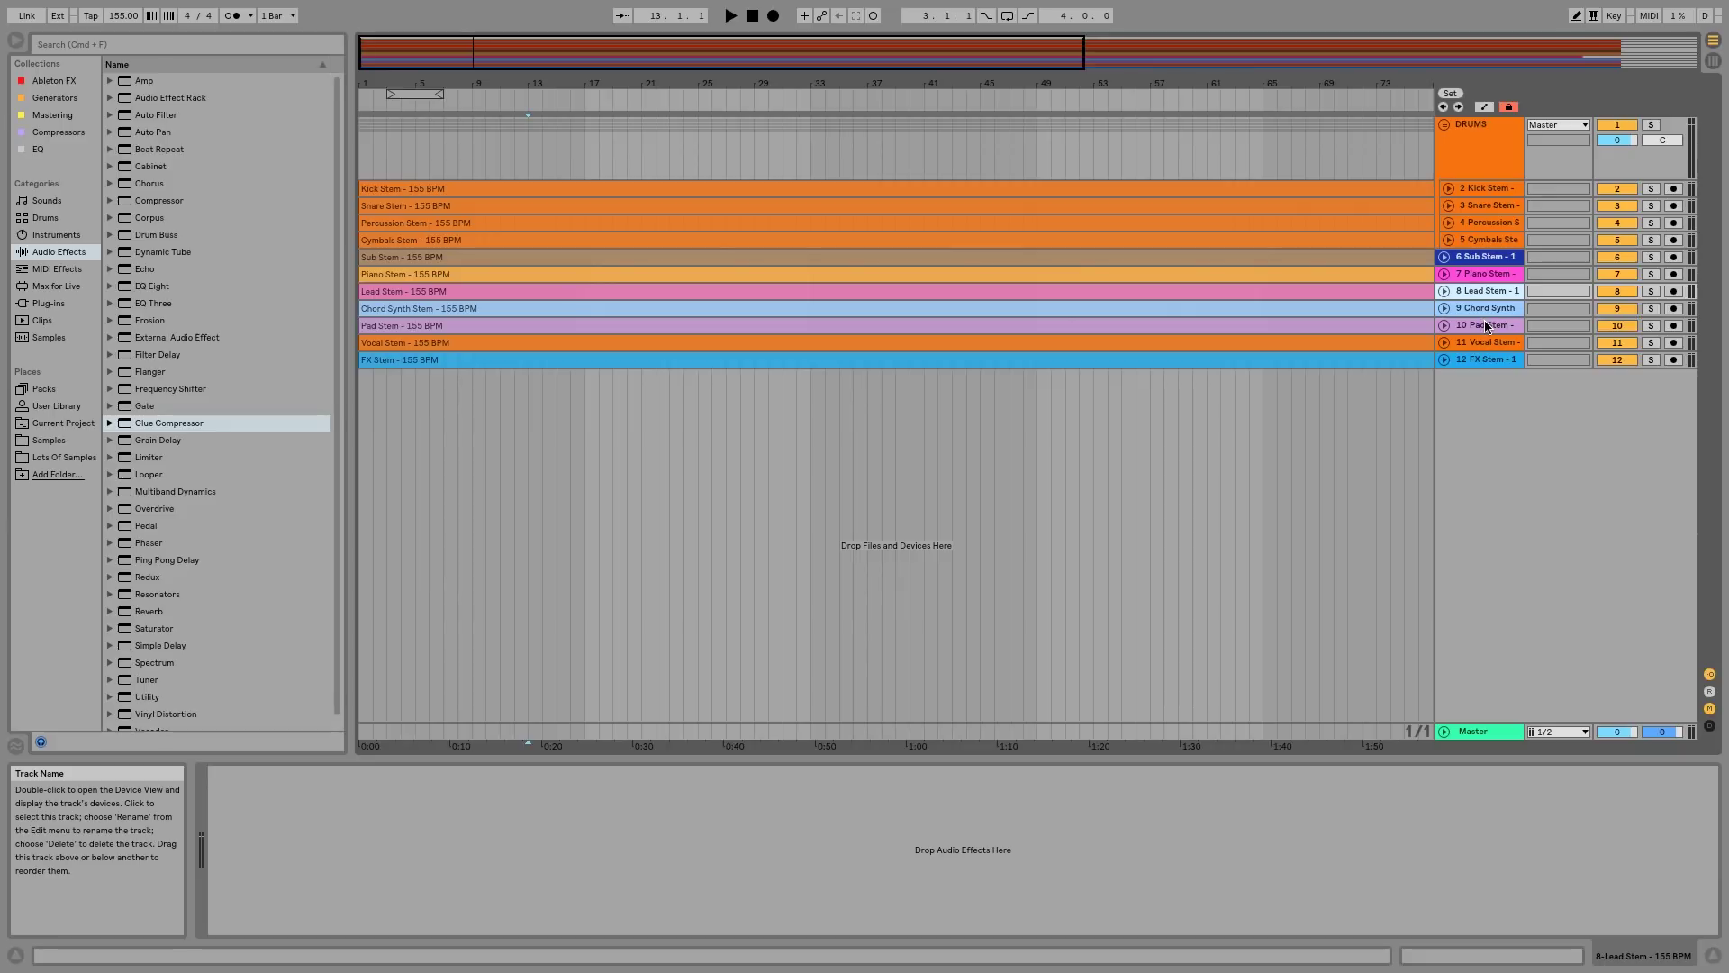
click(1485, 323)
right_click(1485, 323)
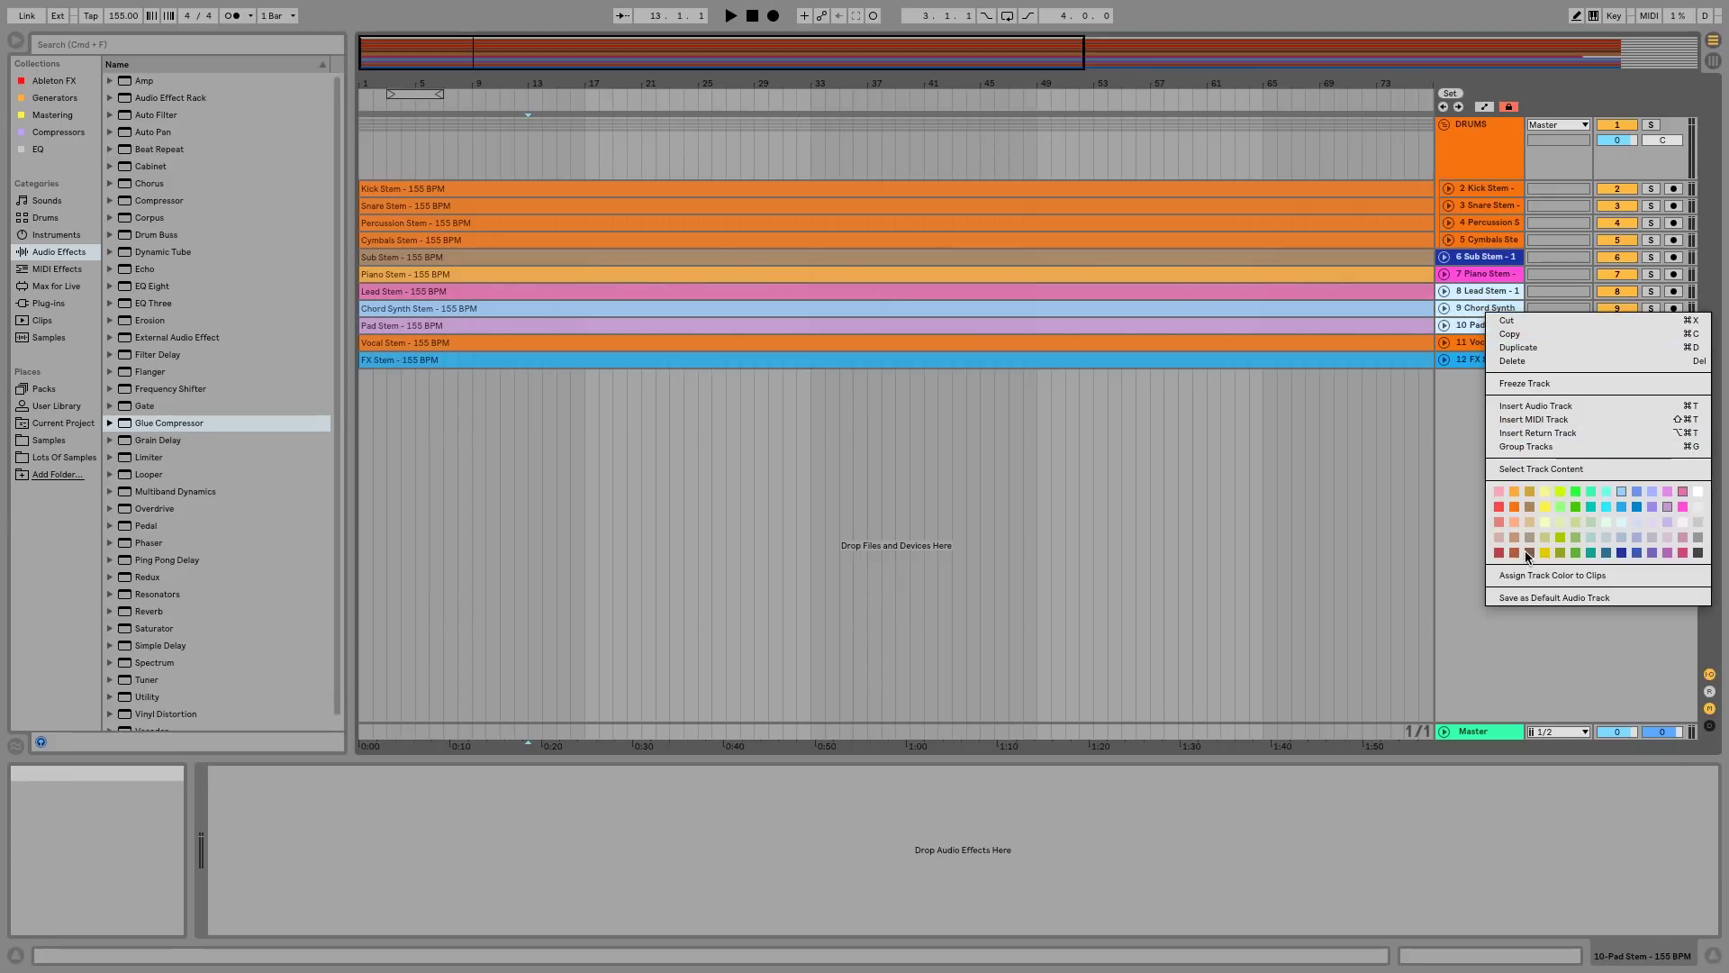
Group Lead, Chord Synth and Pad as 'Synths' and colour the group and its stems cyan
click(1522, 447)
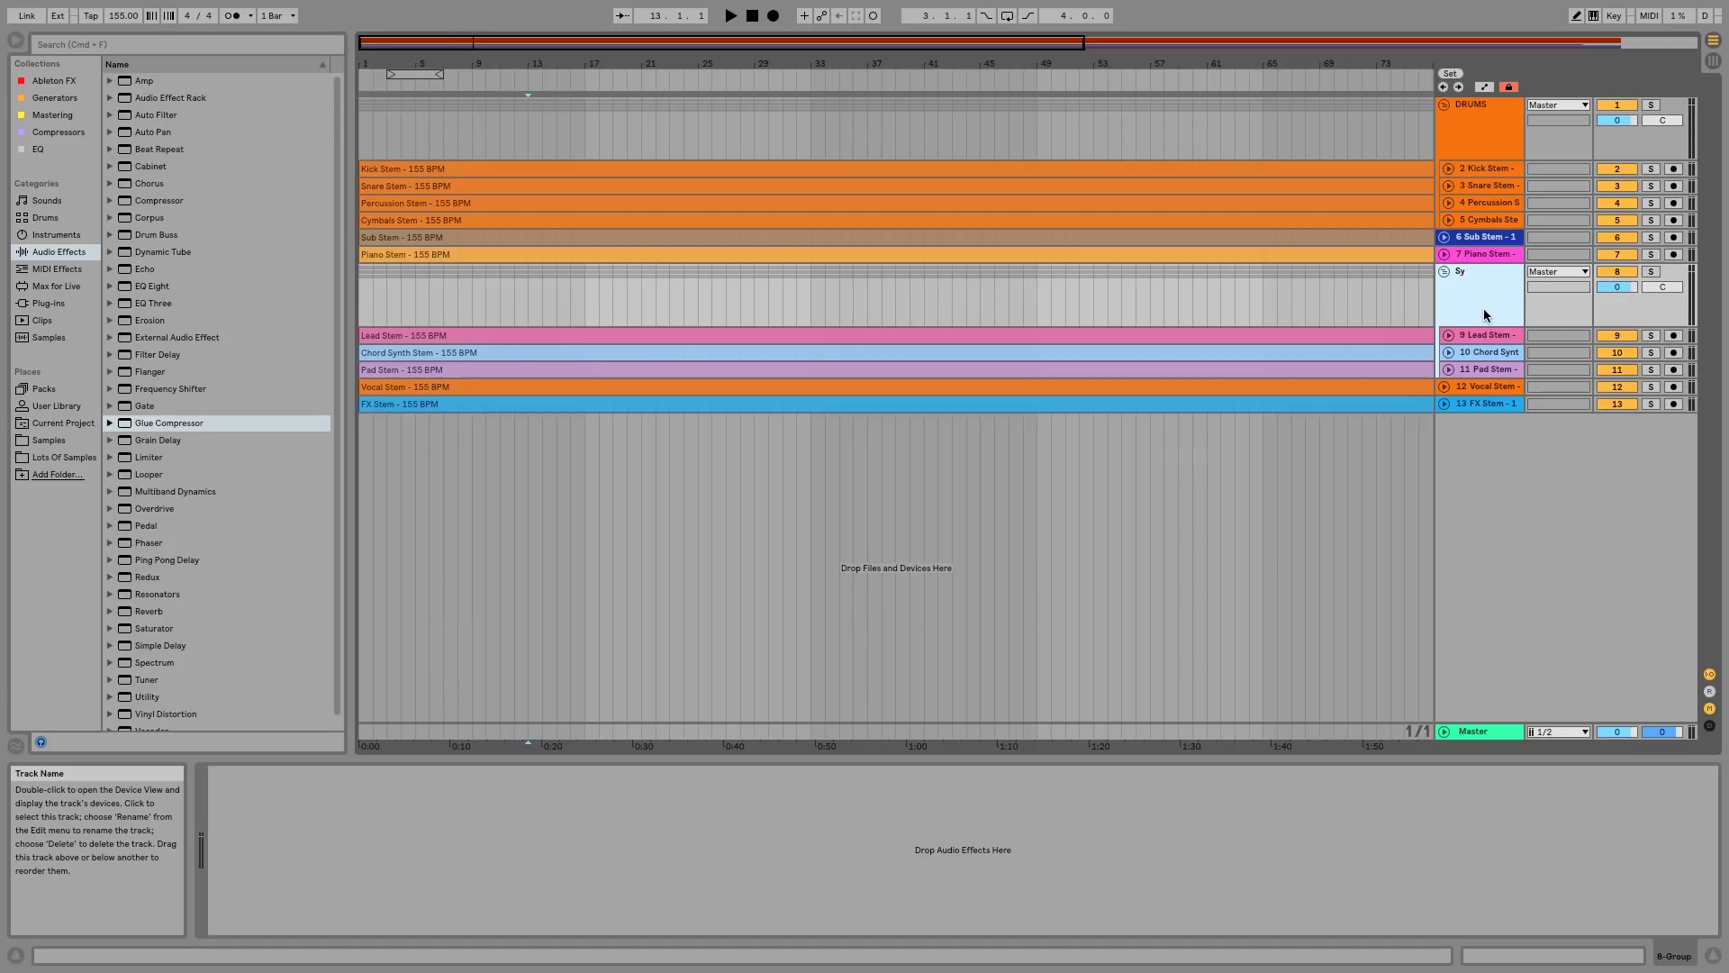
key(Return)
right_click(1484, 308)
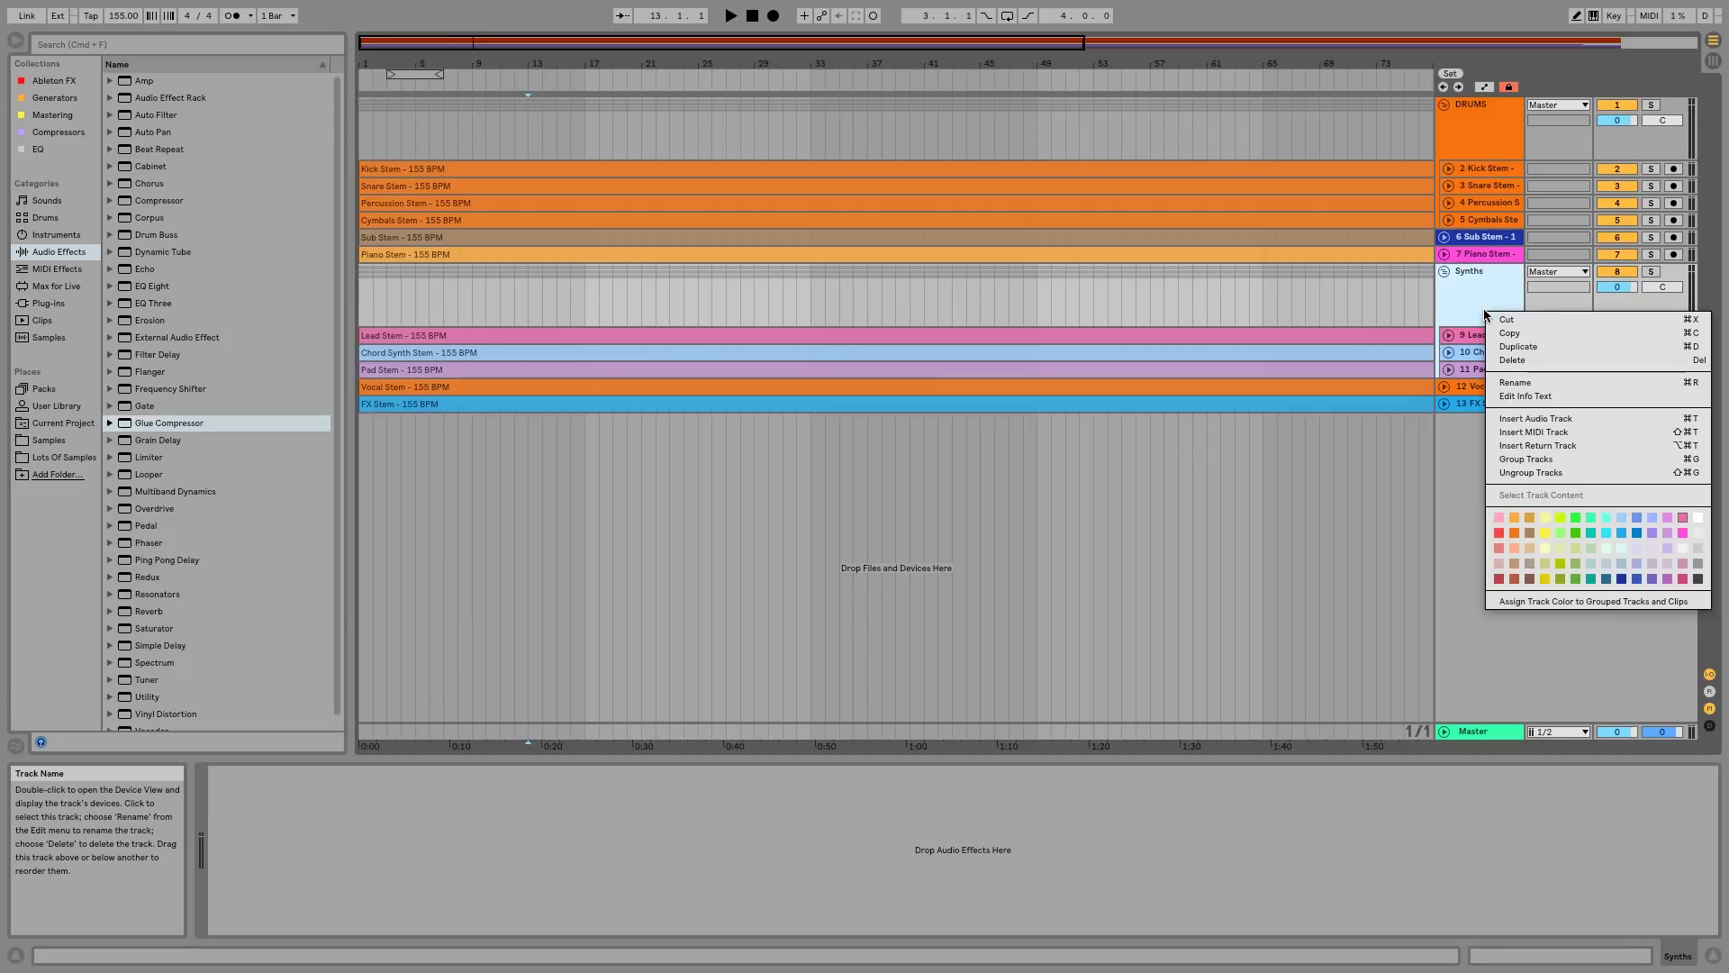
click(1604, 534)
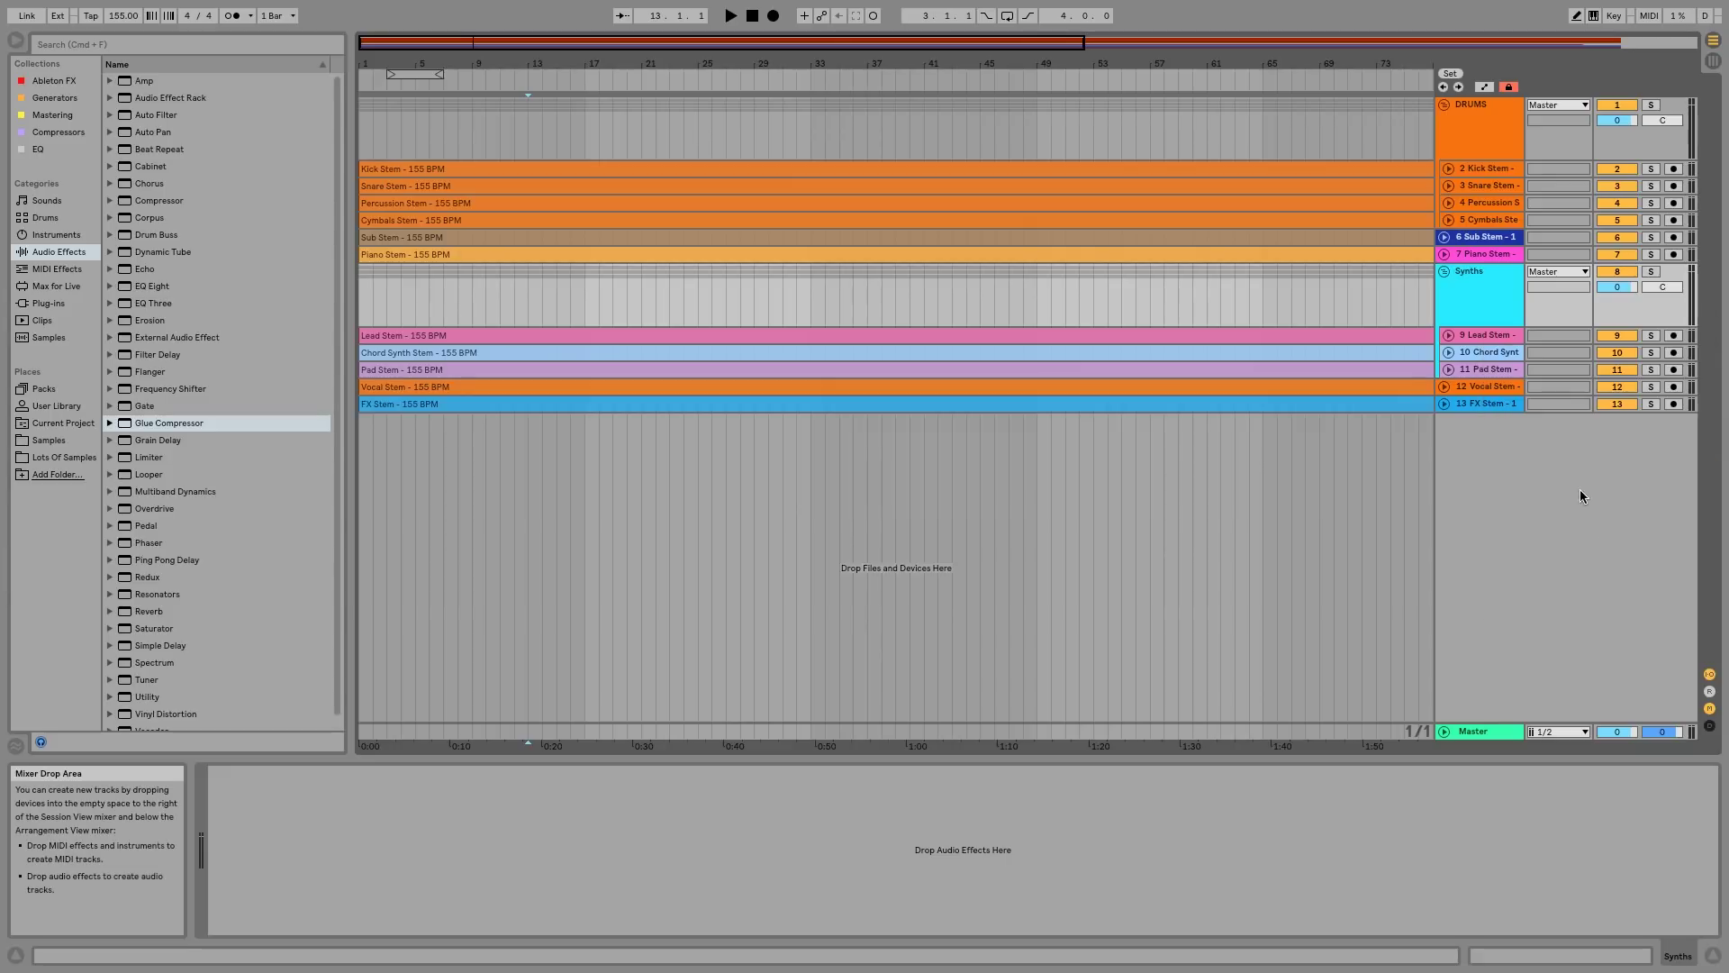
right_click(1489, 300)
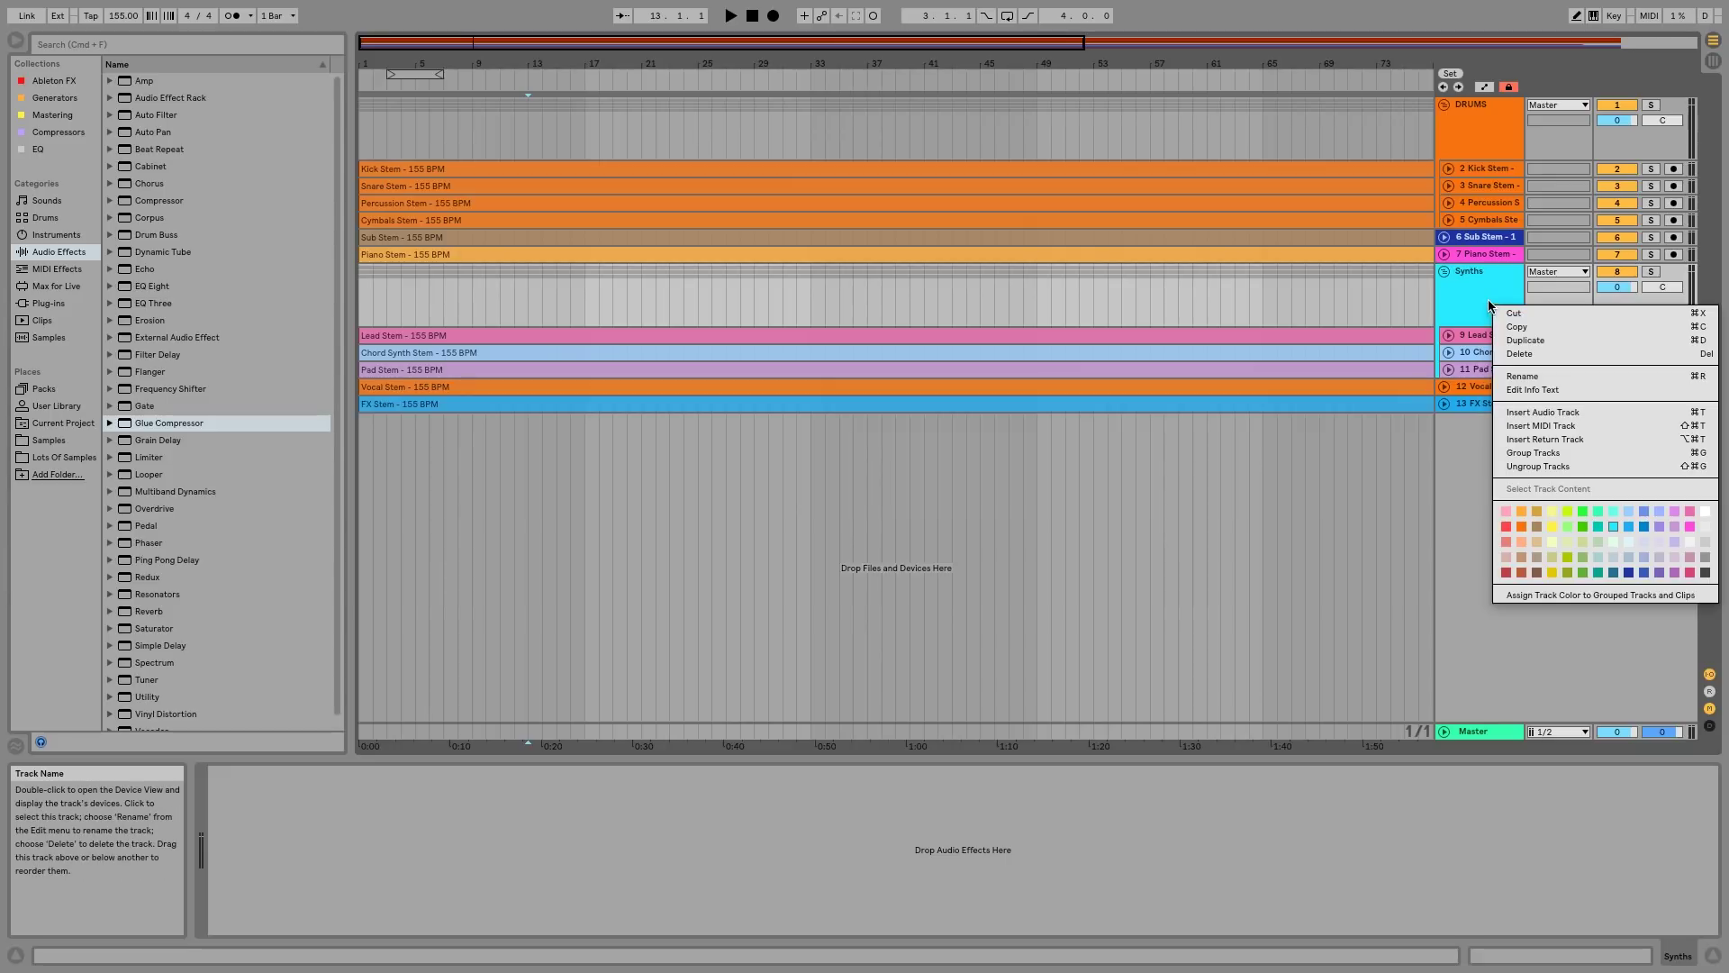
click(1569, 595)
Colour the Vocal Stem track yellow and the FX Stem track green
click(1472, 394)
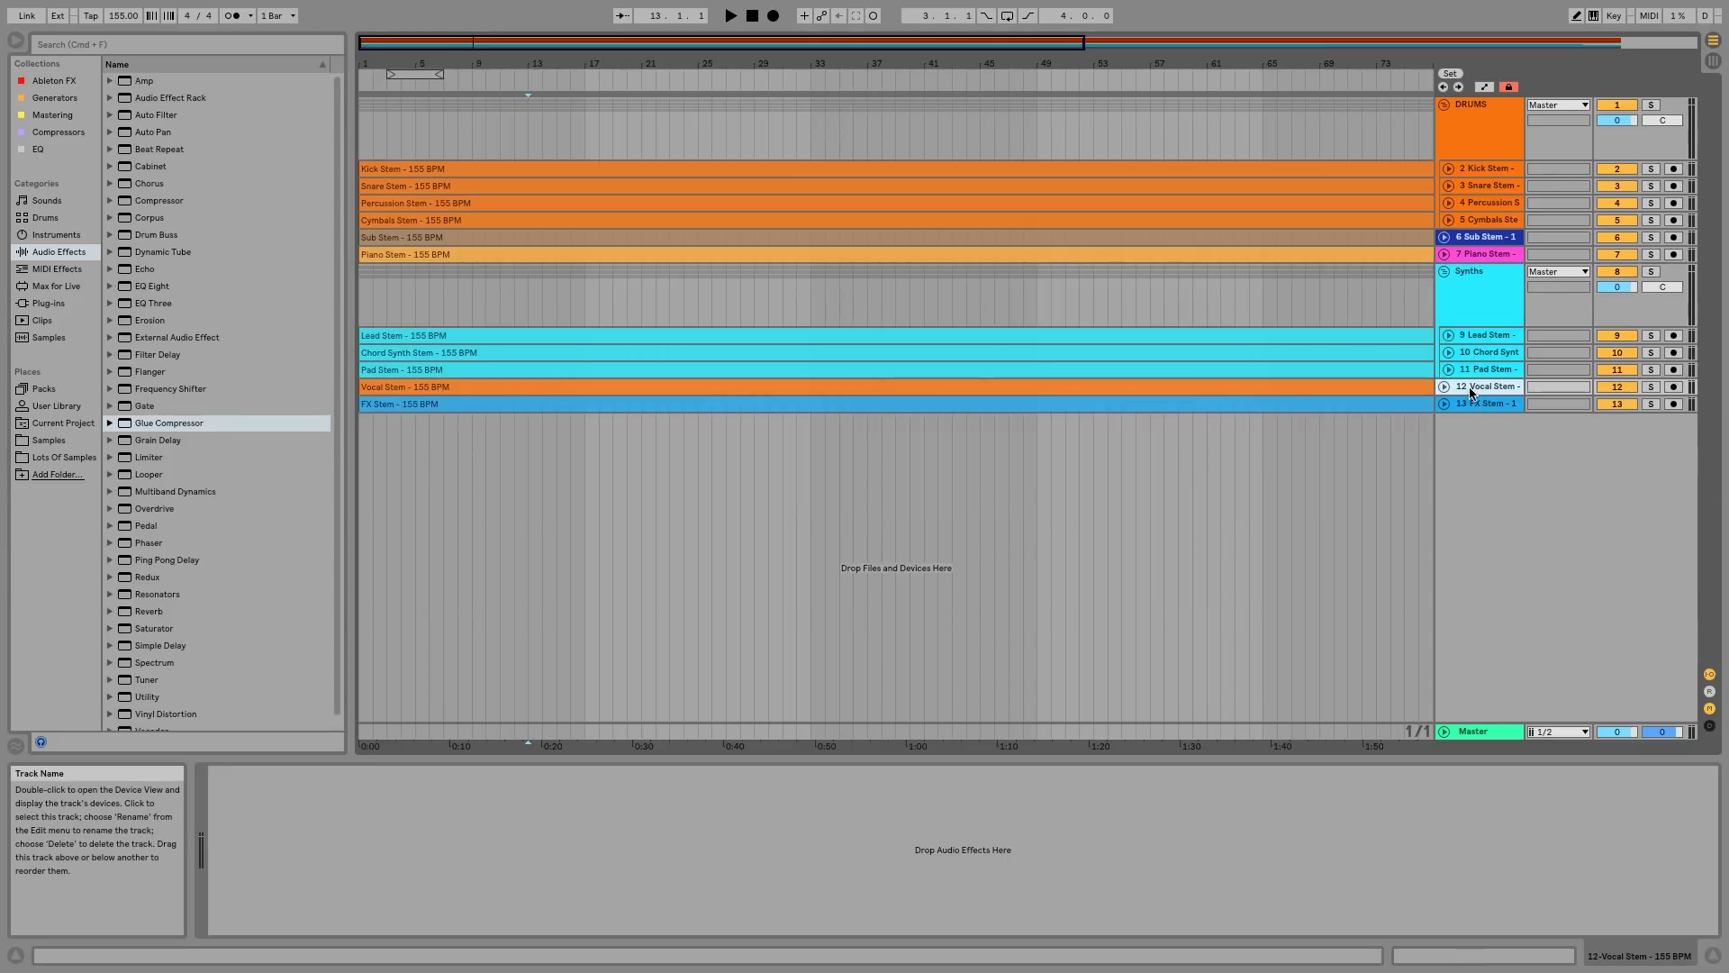
right_click(1472, 393)
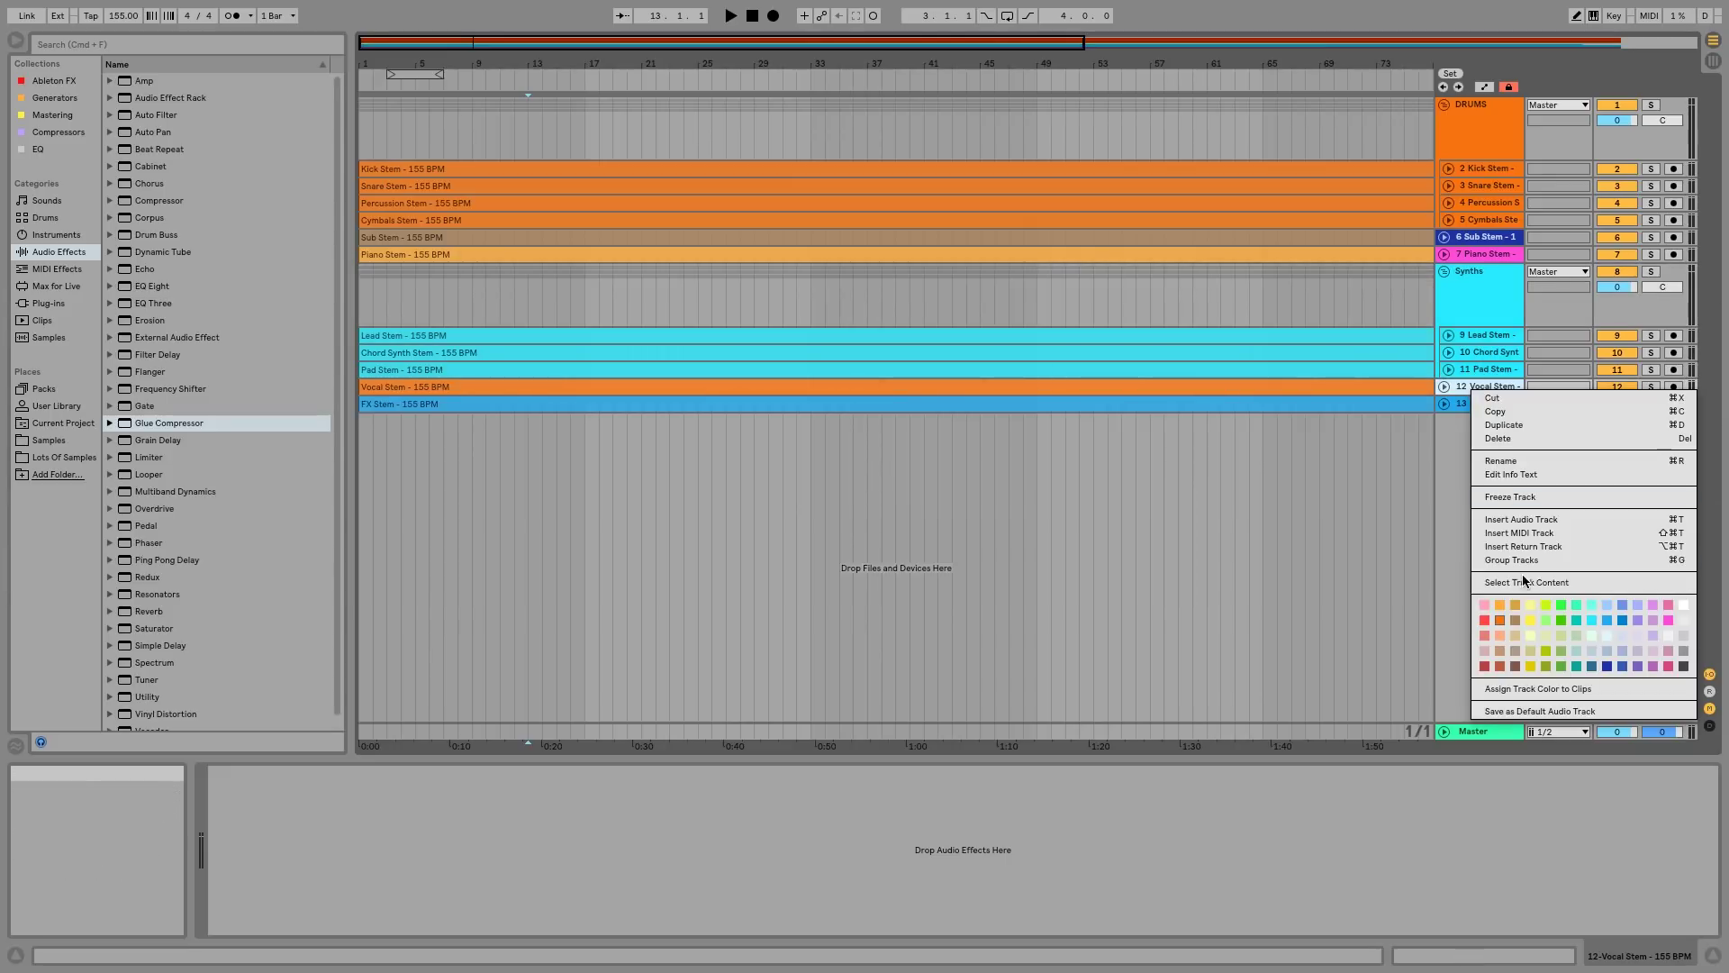
click(1531, 622)
click(1477, 404)
right_click(1477, 405)
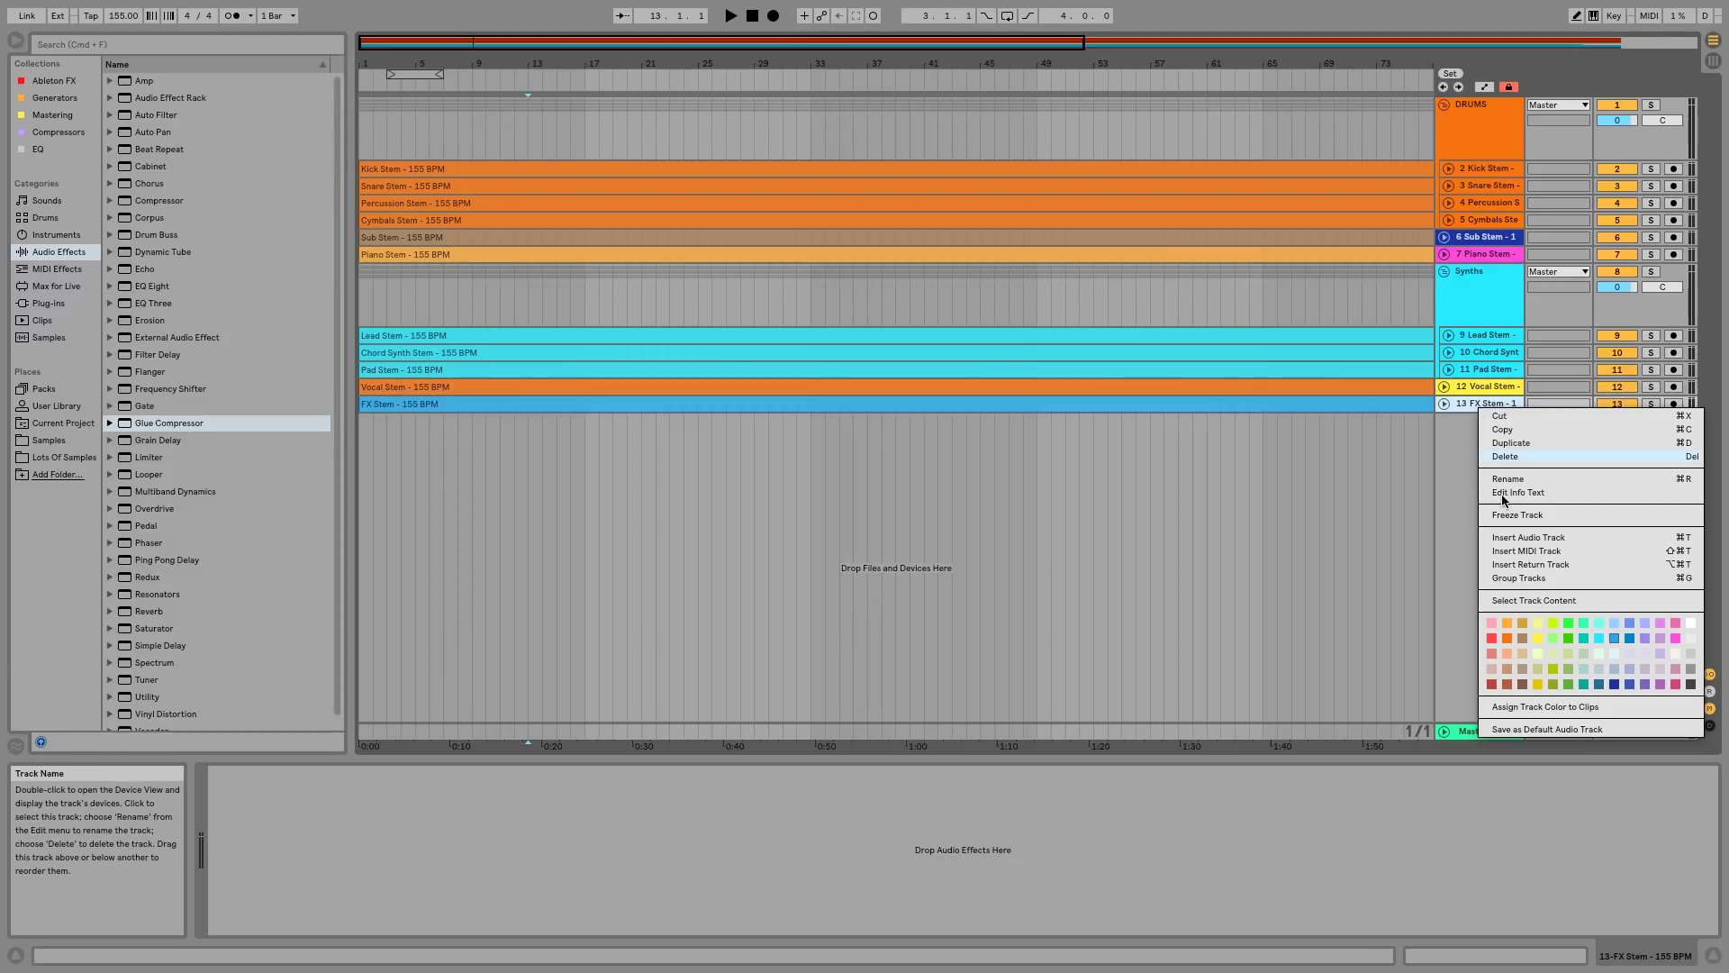
click(1579, 636)
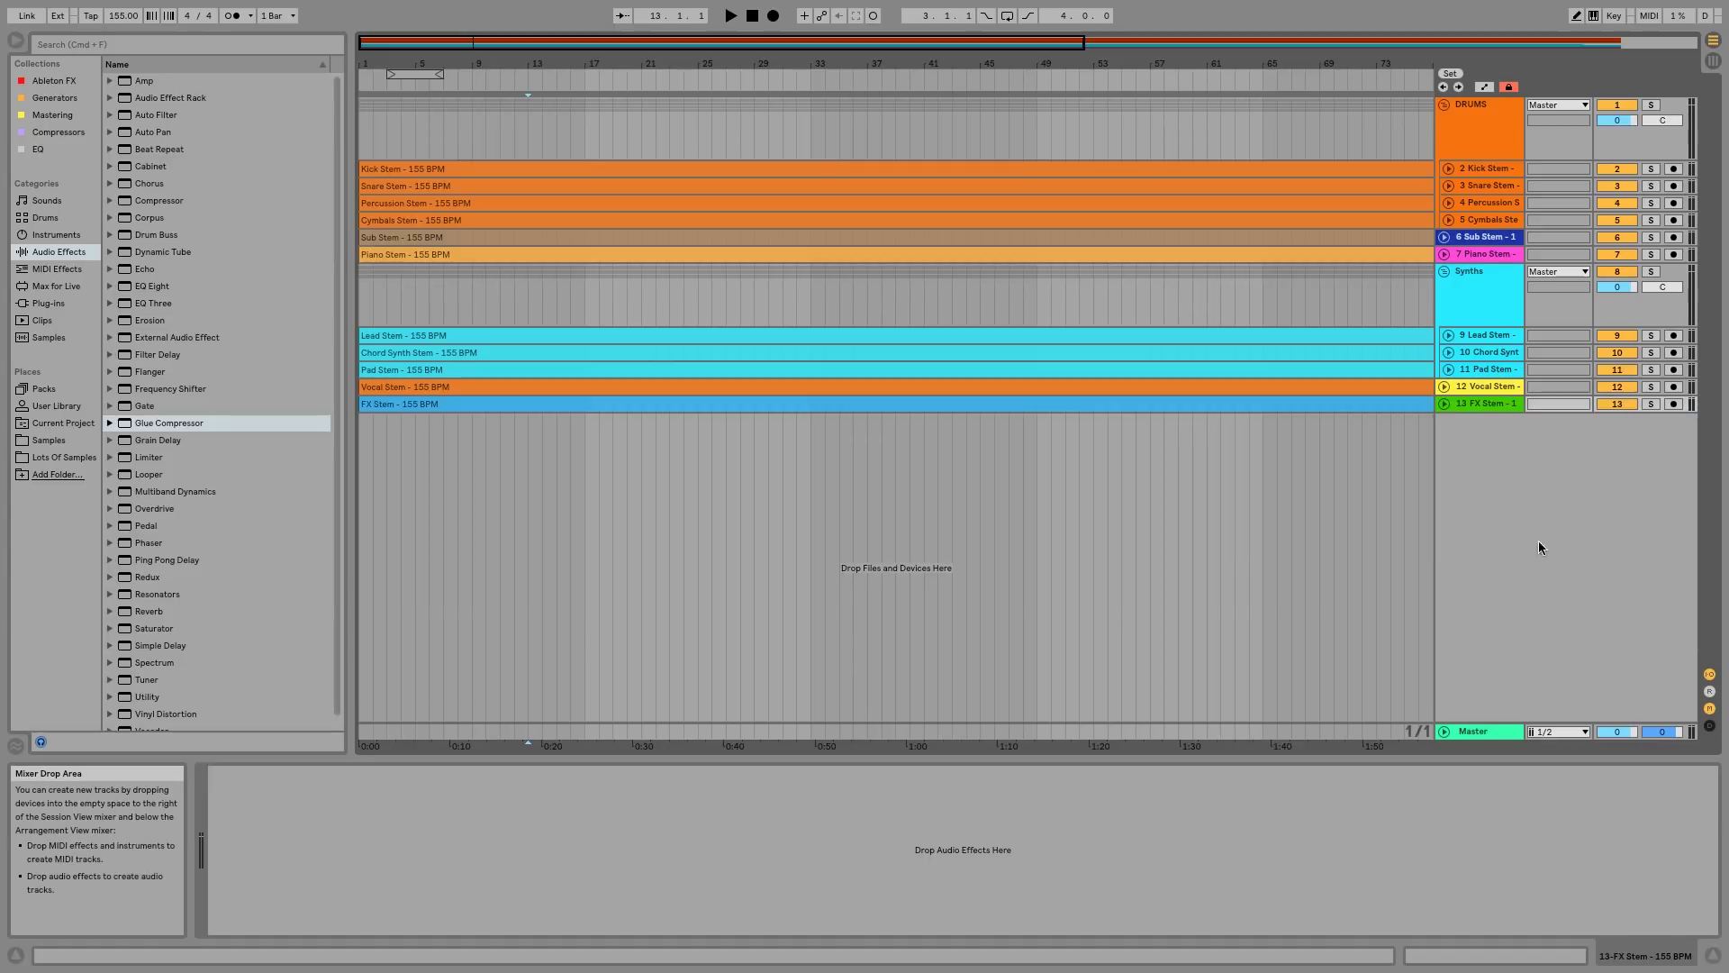
Make the FX, Vocal, Piano and Sub Stem clips match their track colours
right_click(1483, 407)
click(1563, 705)
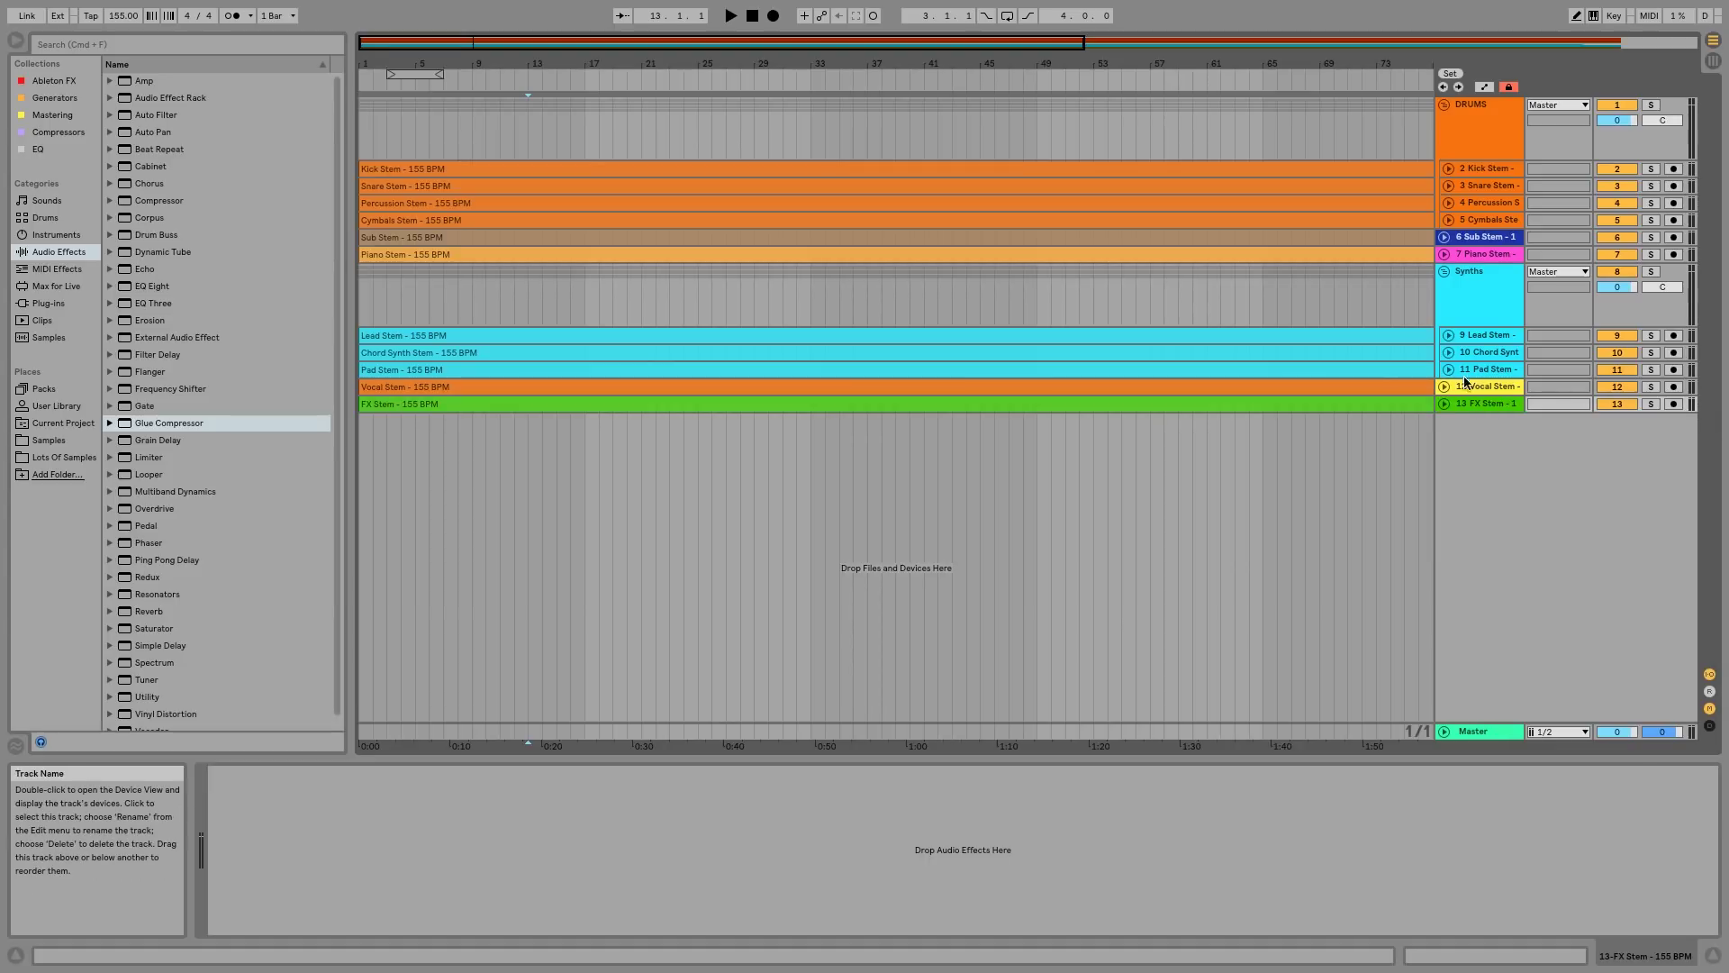
click(1471, 389)
right_click(1471, 389)
click(1528, 685)
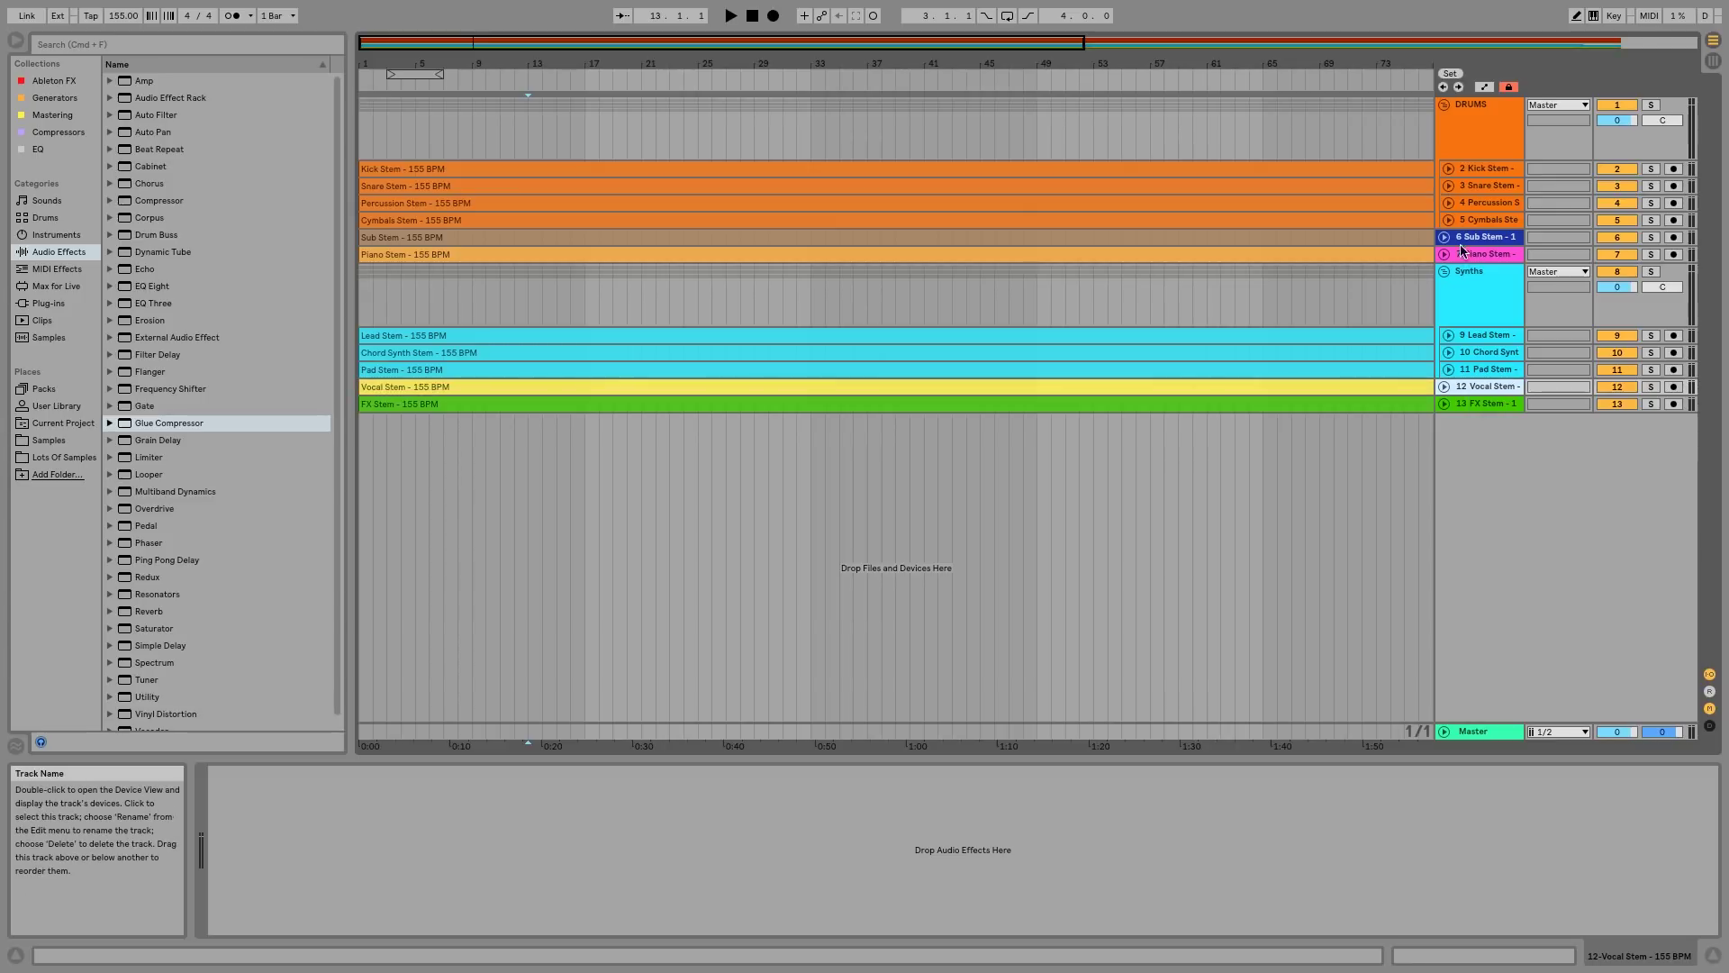
right_click(1464, 257)
click(1491, 552)
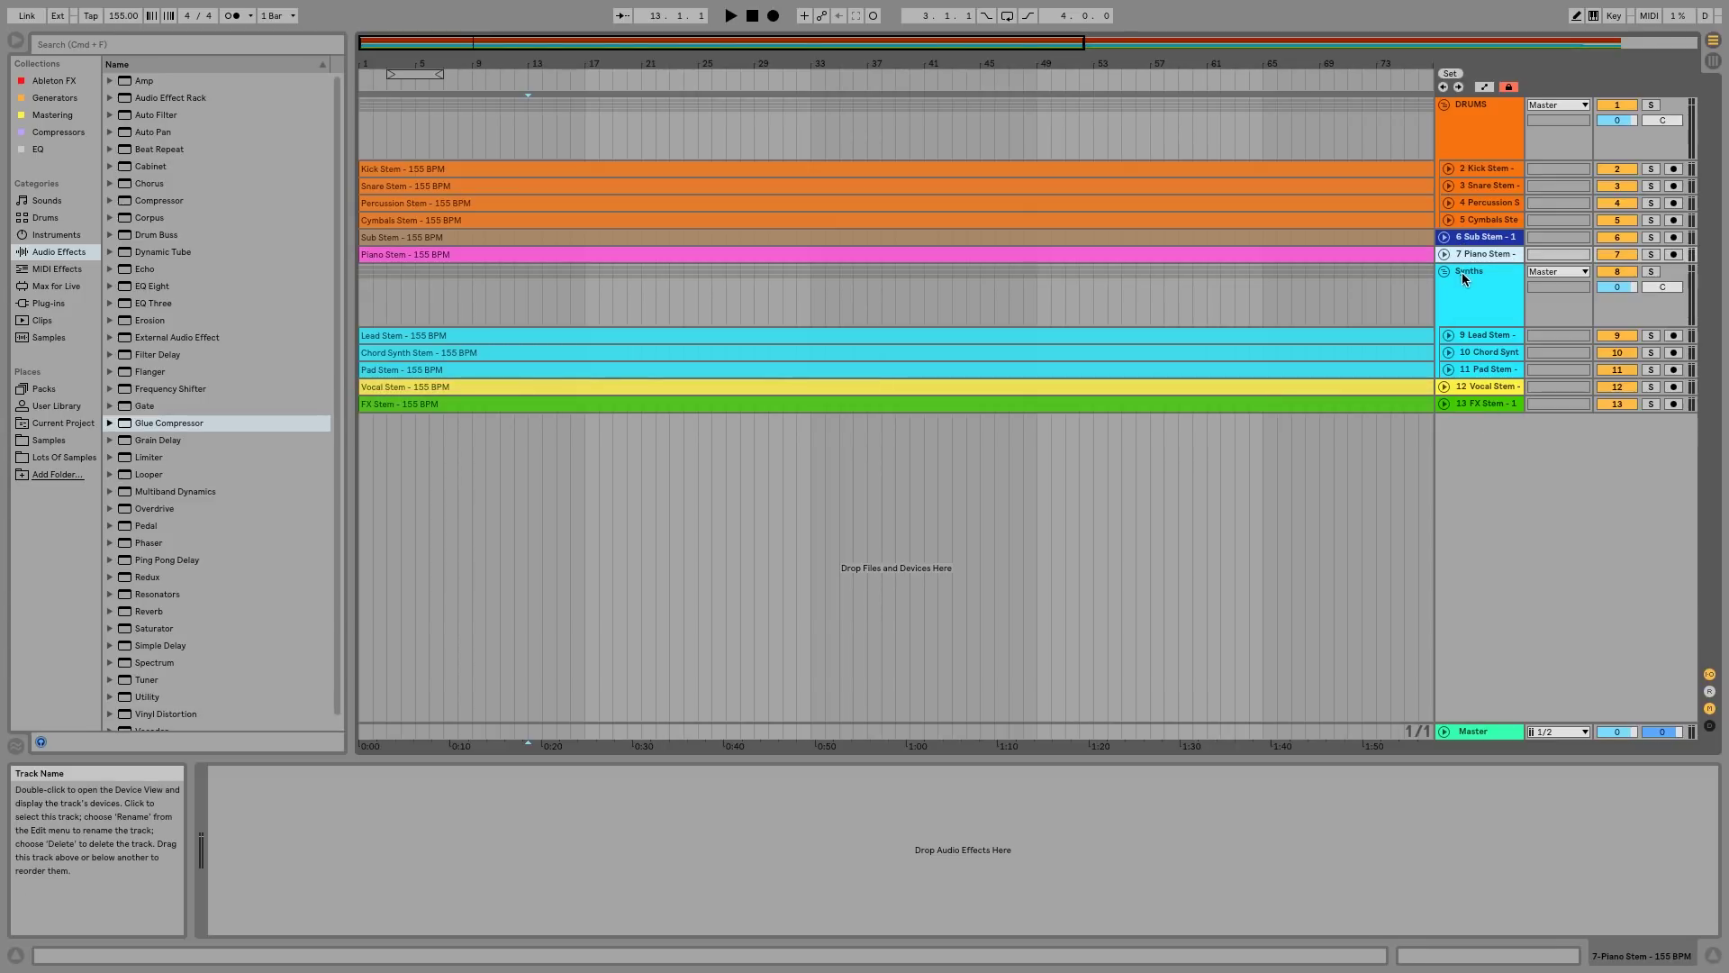
right_click(1464, 237)
click(1502, 535)
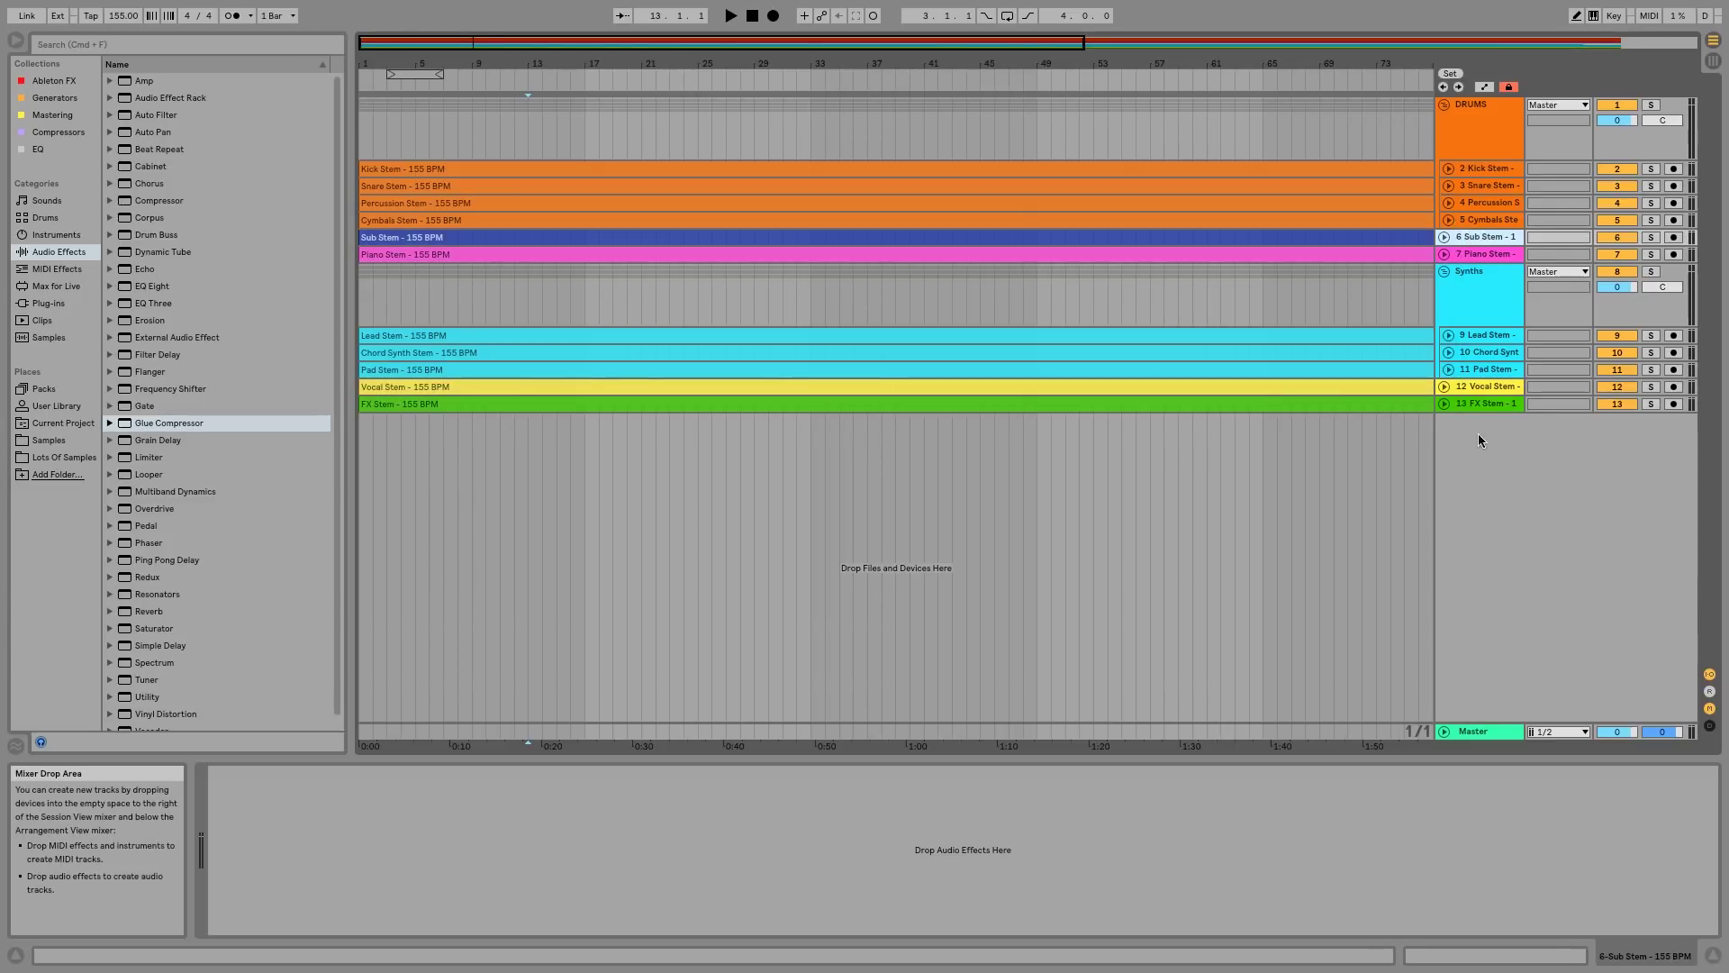
click(1444, 272)
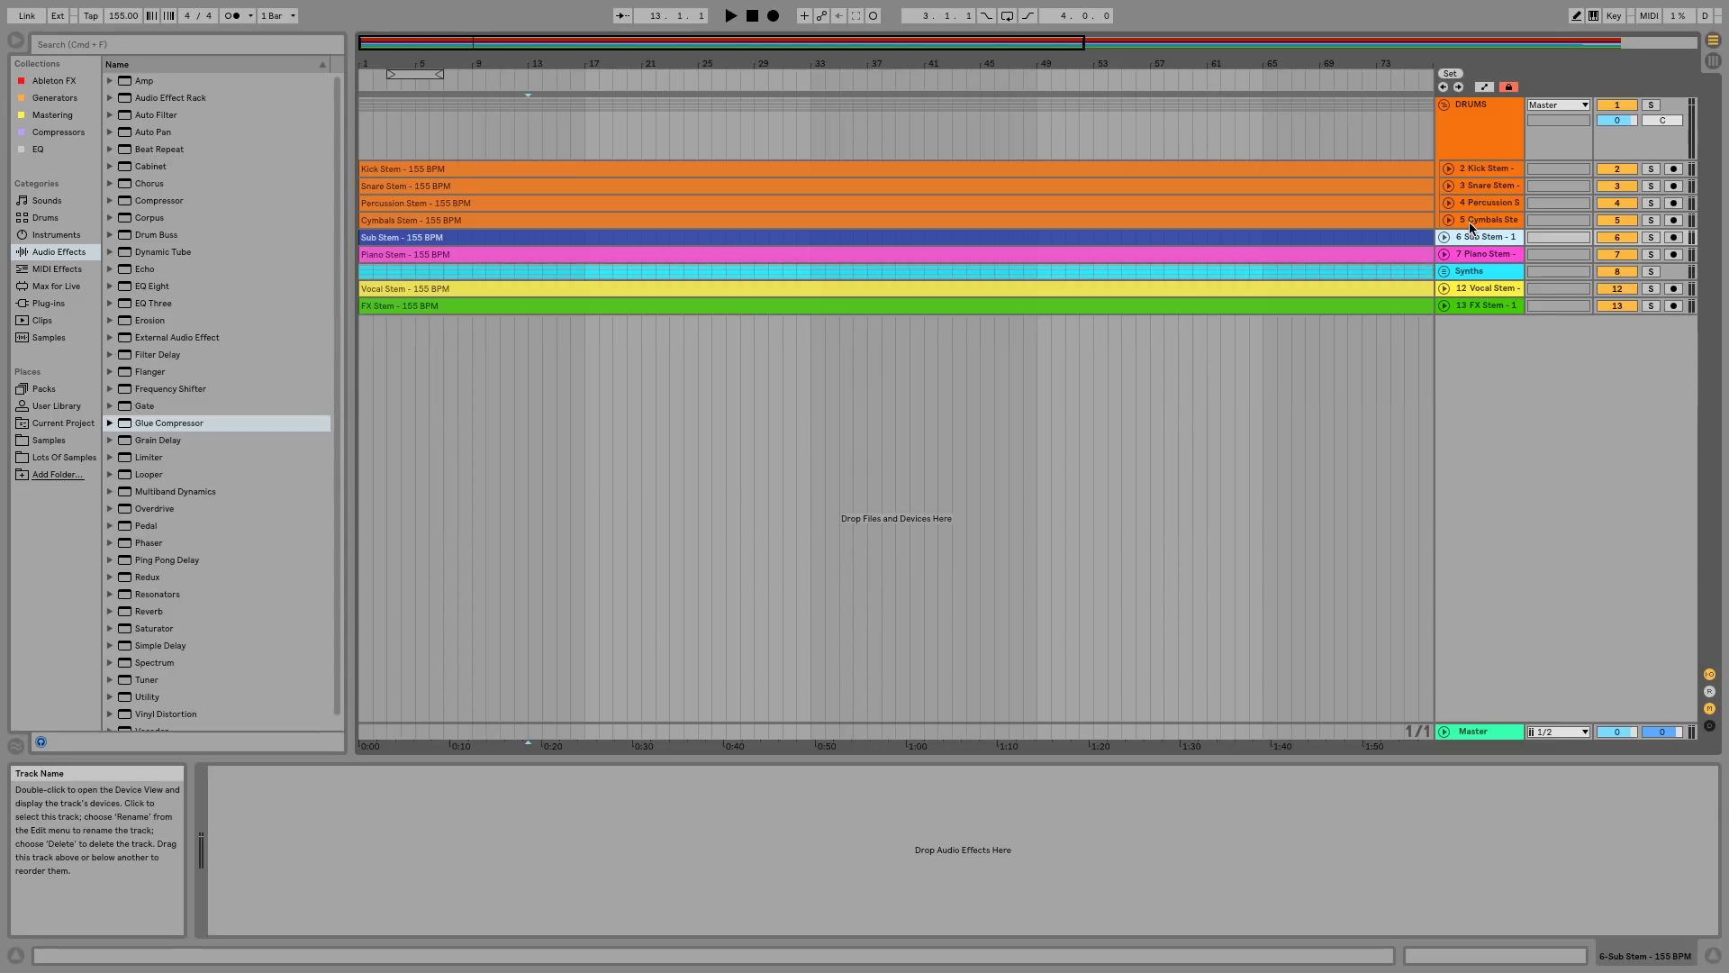
click(1477, 288)
right_click(1493, 726)
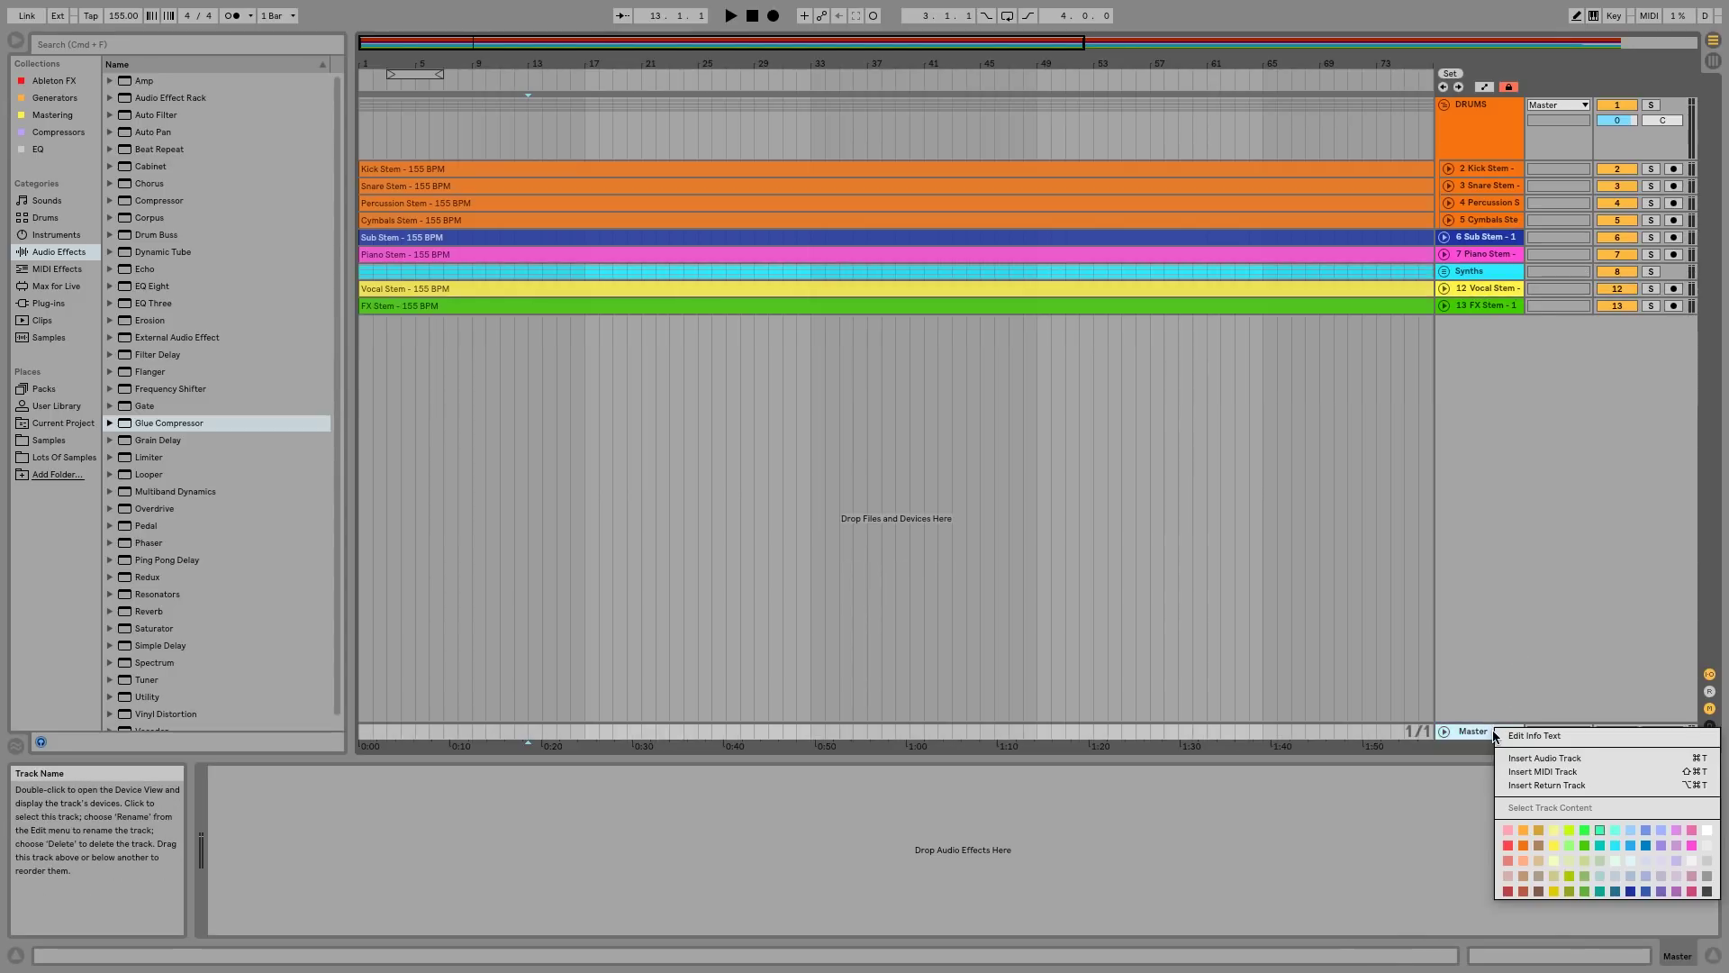
click(1536, 607)
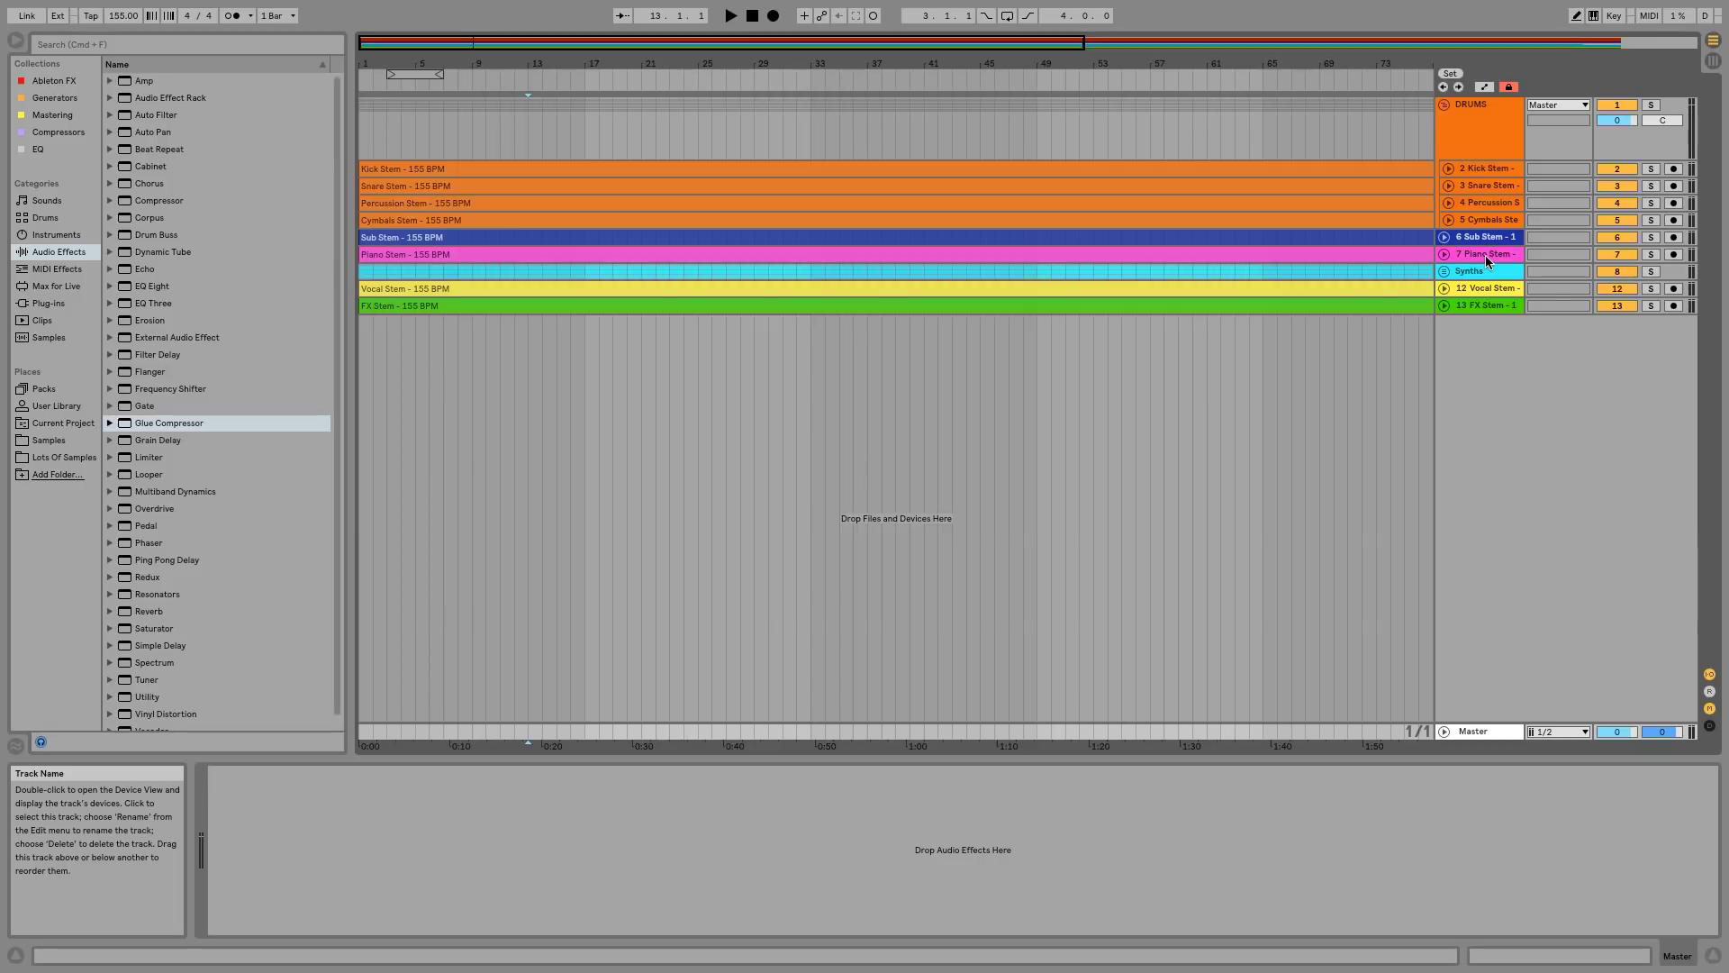
click(1462, 173)
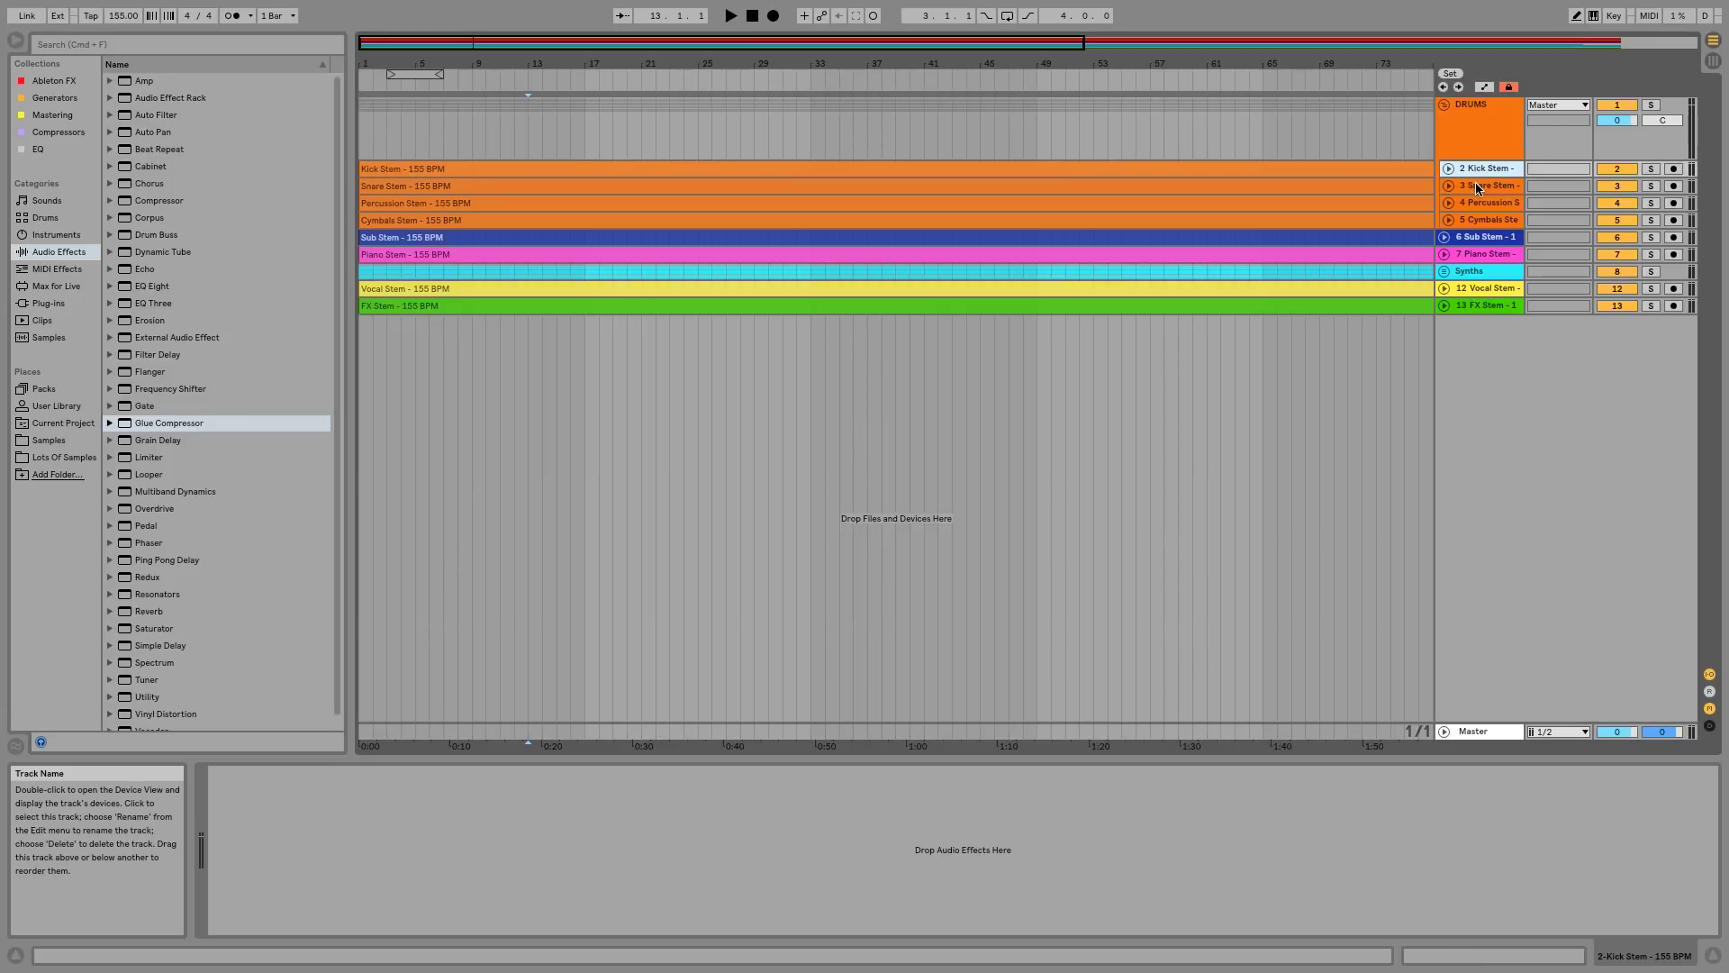
click(1480, 188)
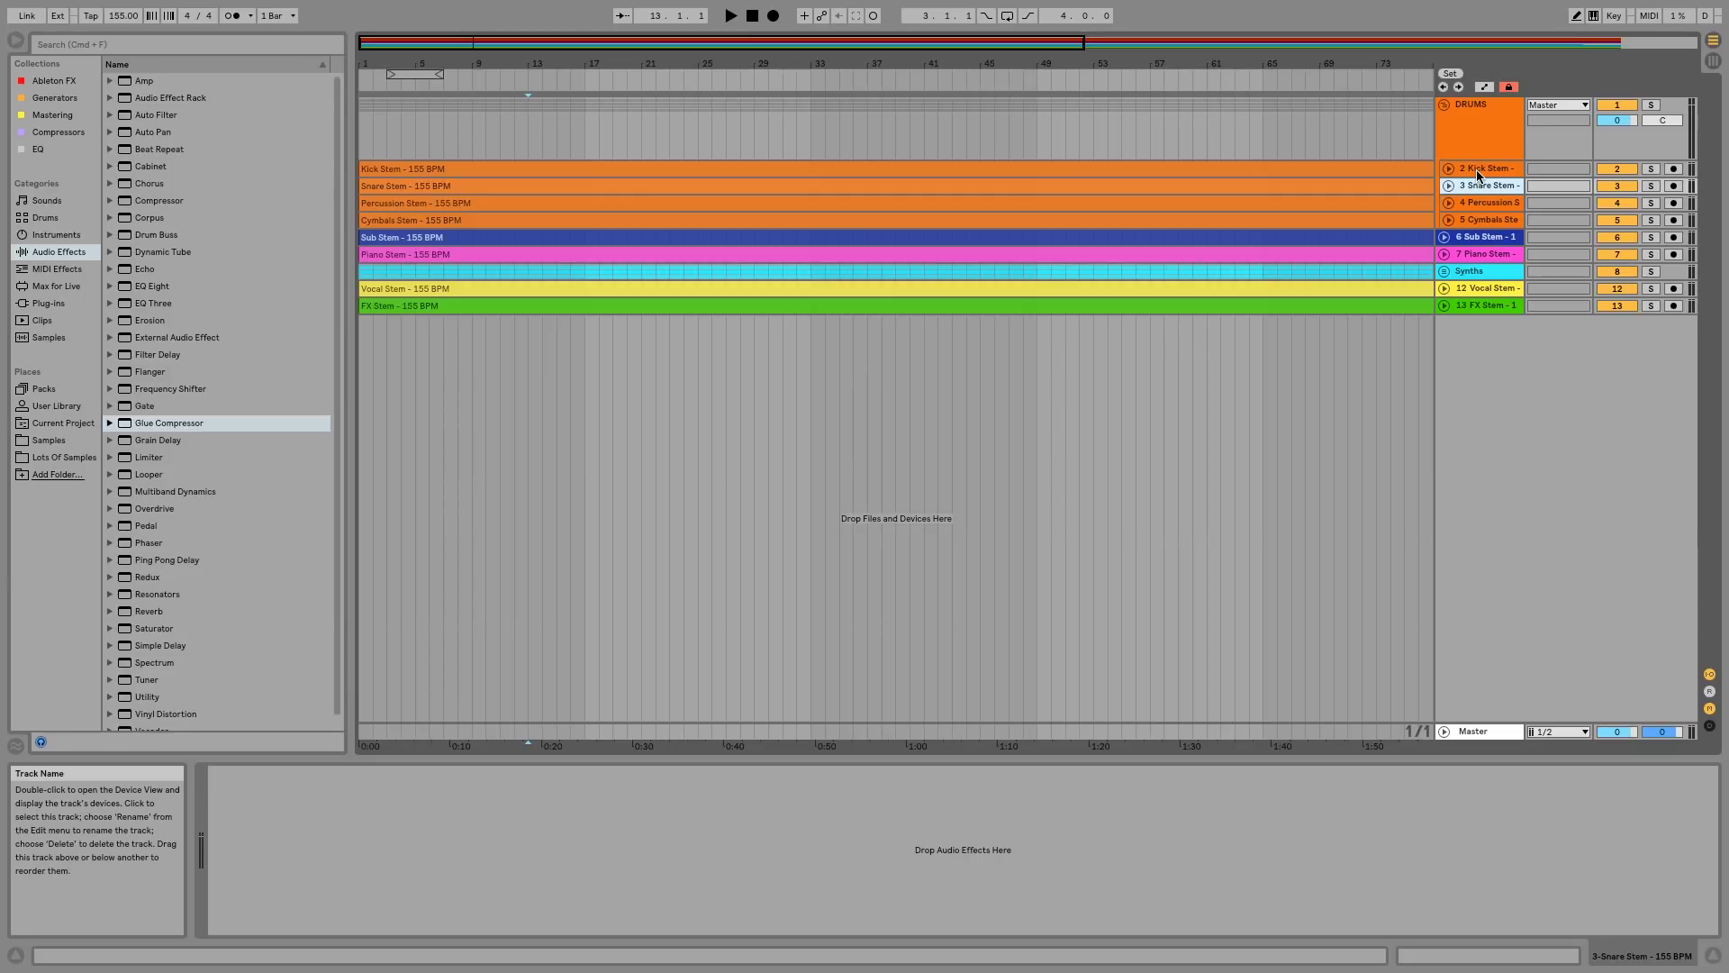
Insert two return tracks, A Return and B Return, above Master and select A Return
right_click(1488, 637)
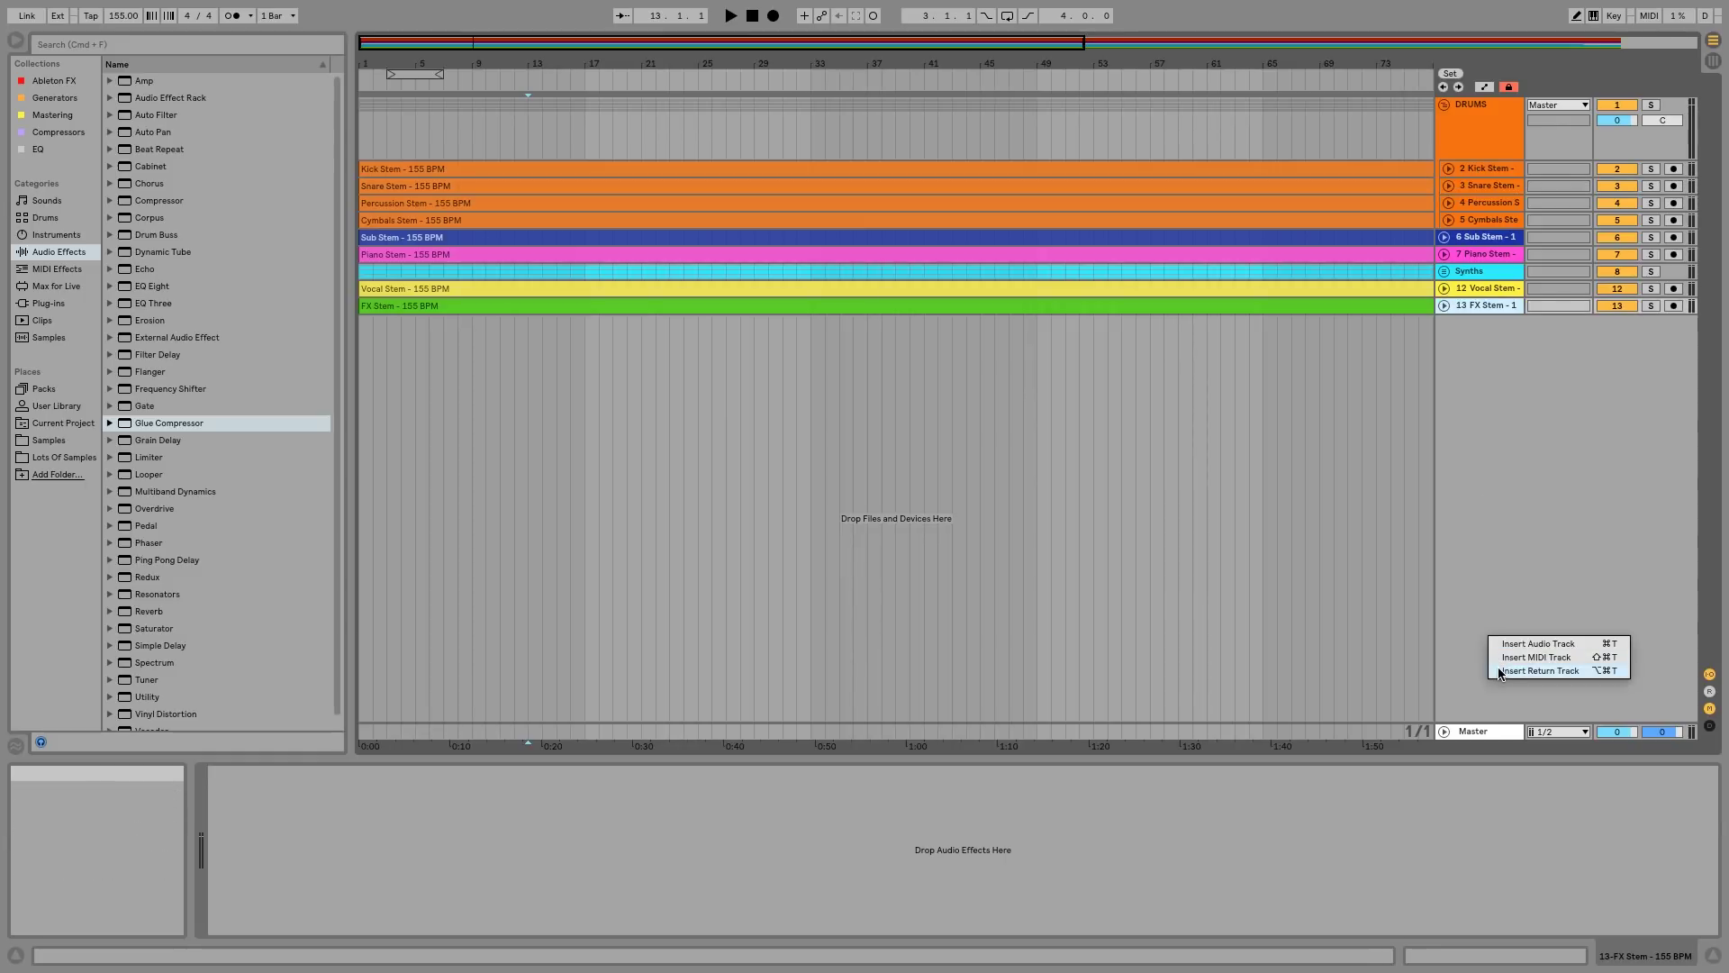
click(1499, 671)
right_click(1483, 687)
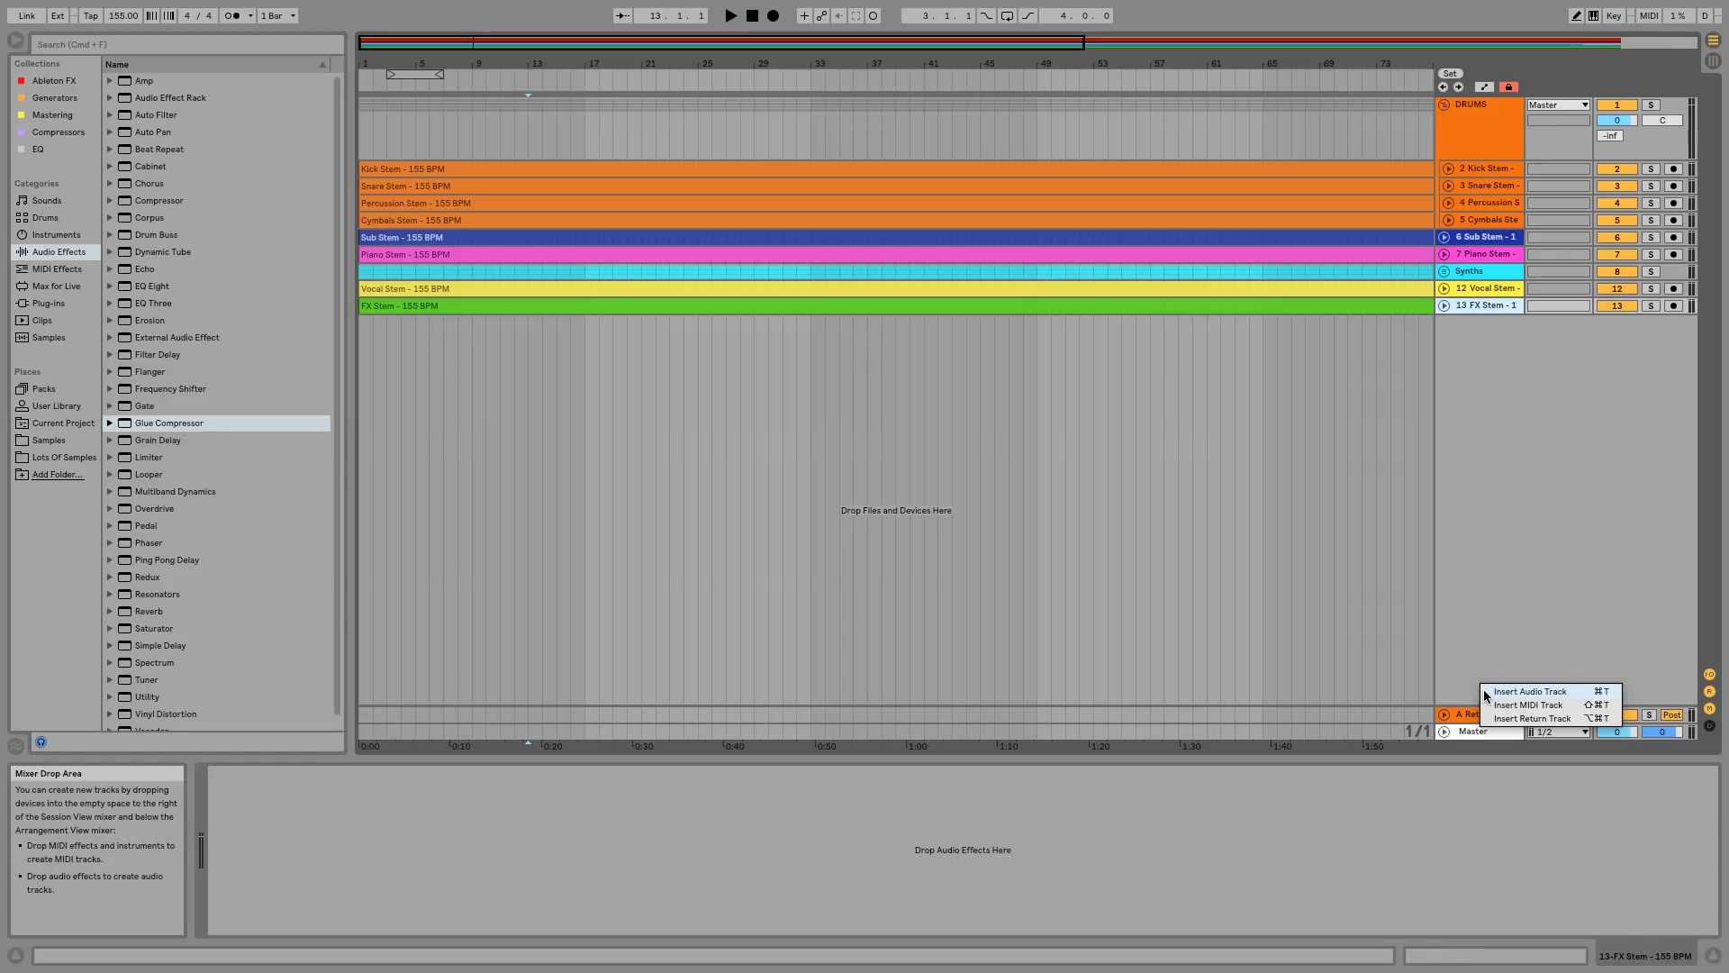
click(1499, 717)
click(1478, 698)
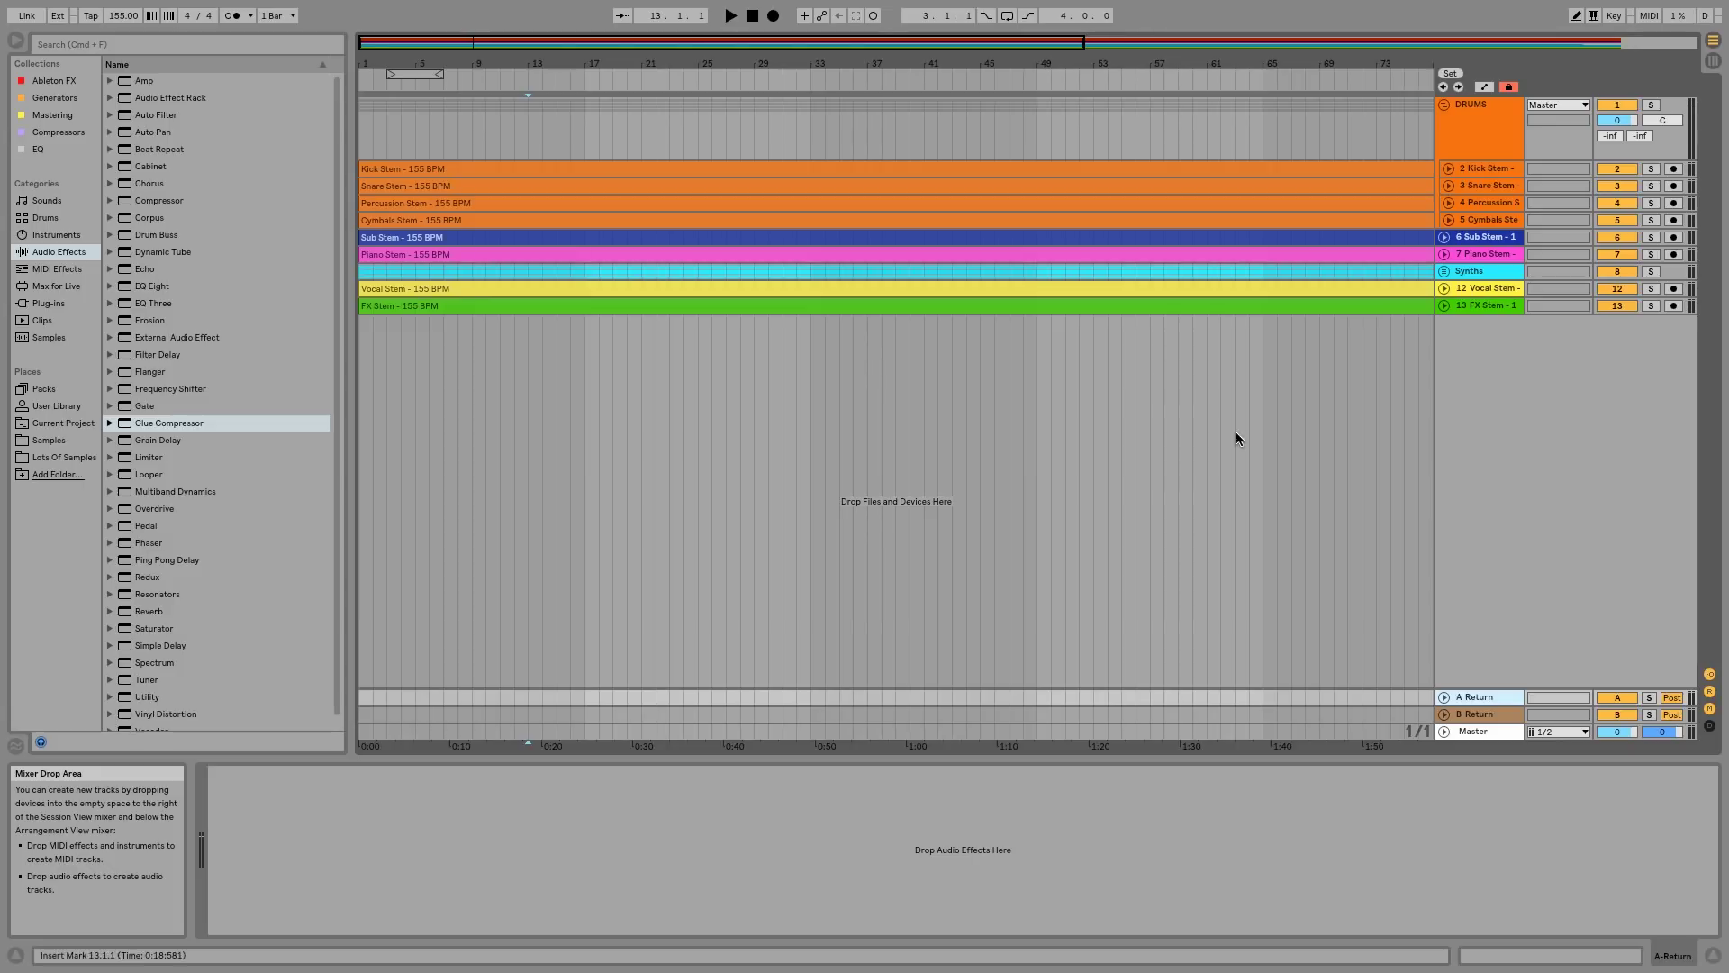
Load the Reverb audio effect from the browser onto the A Return track
click(318, 425)
scroll(318, 427, down, 1)
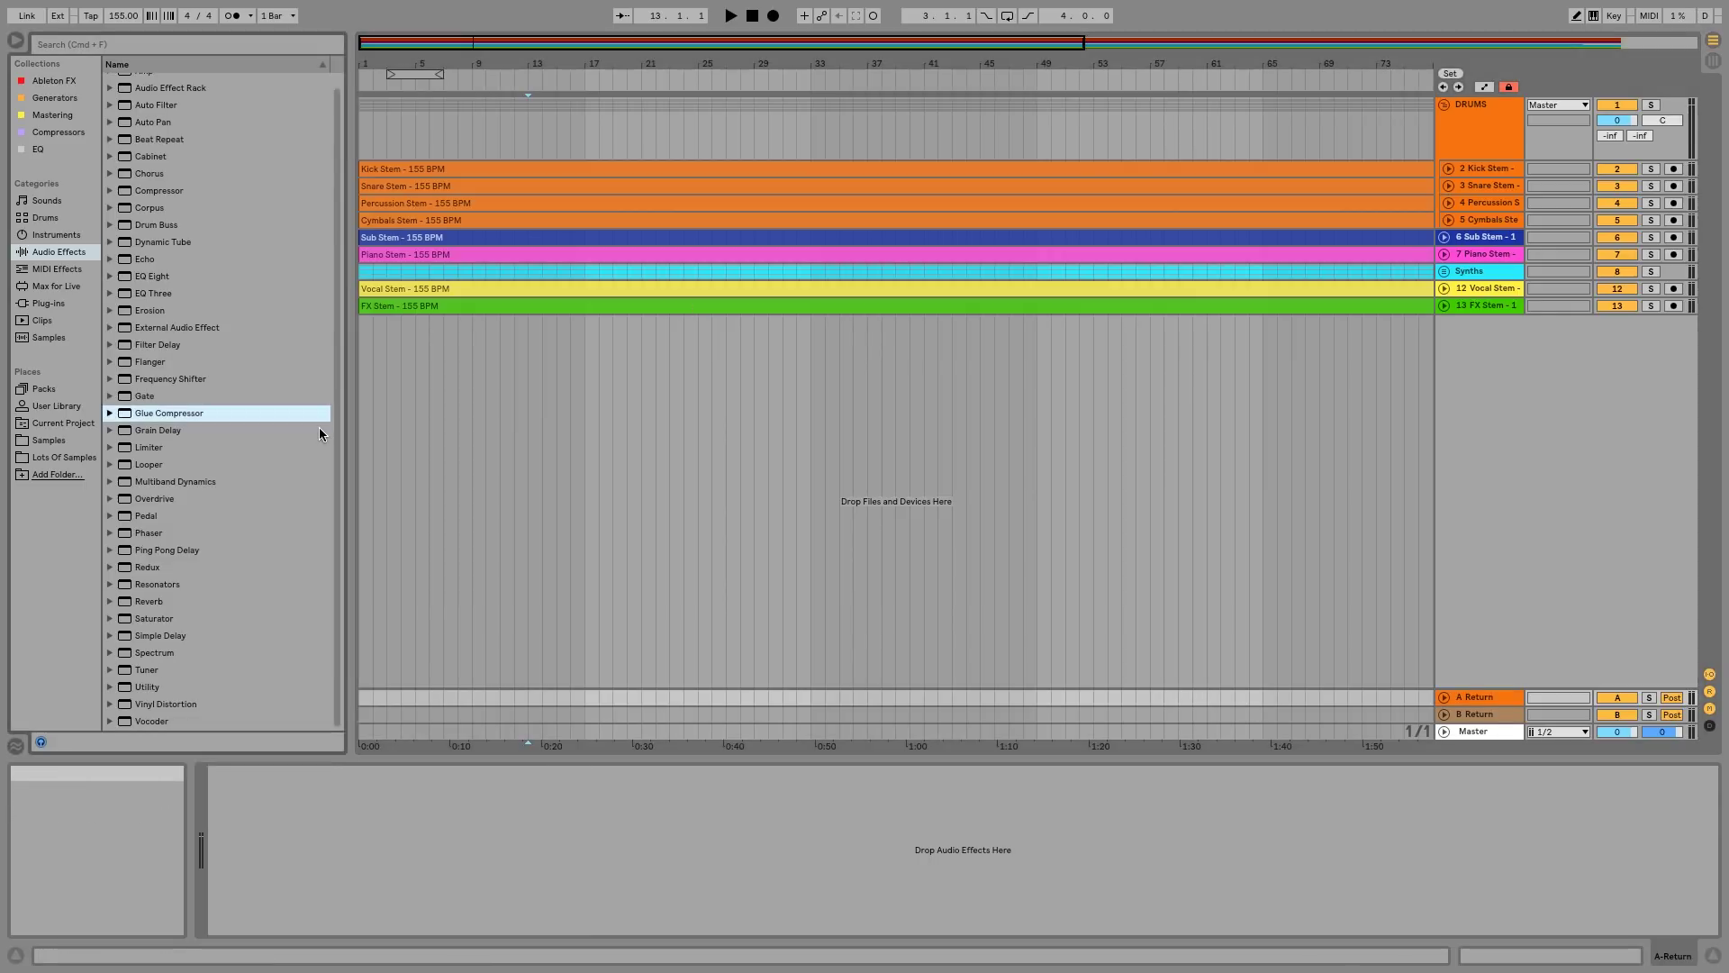
click(1468, 792)
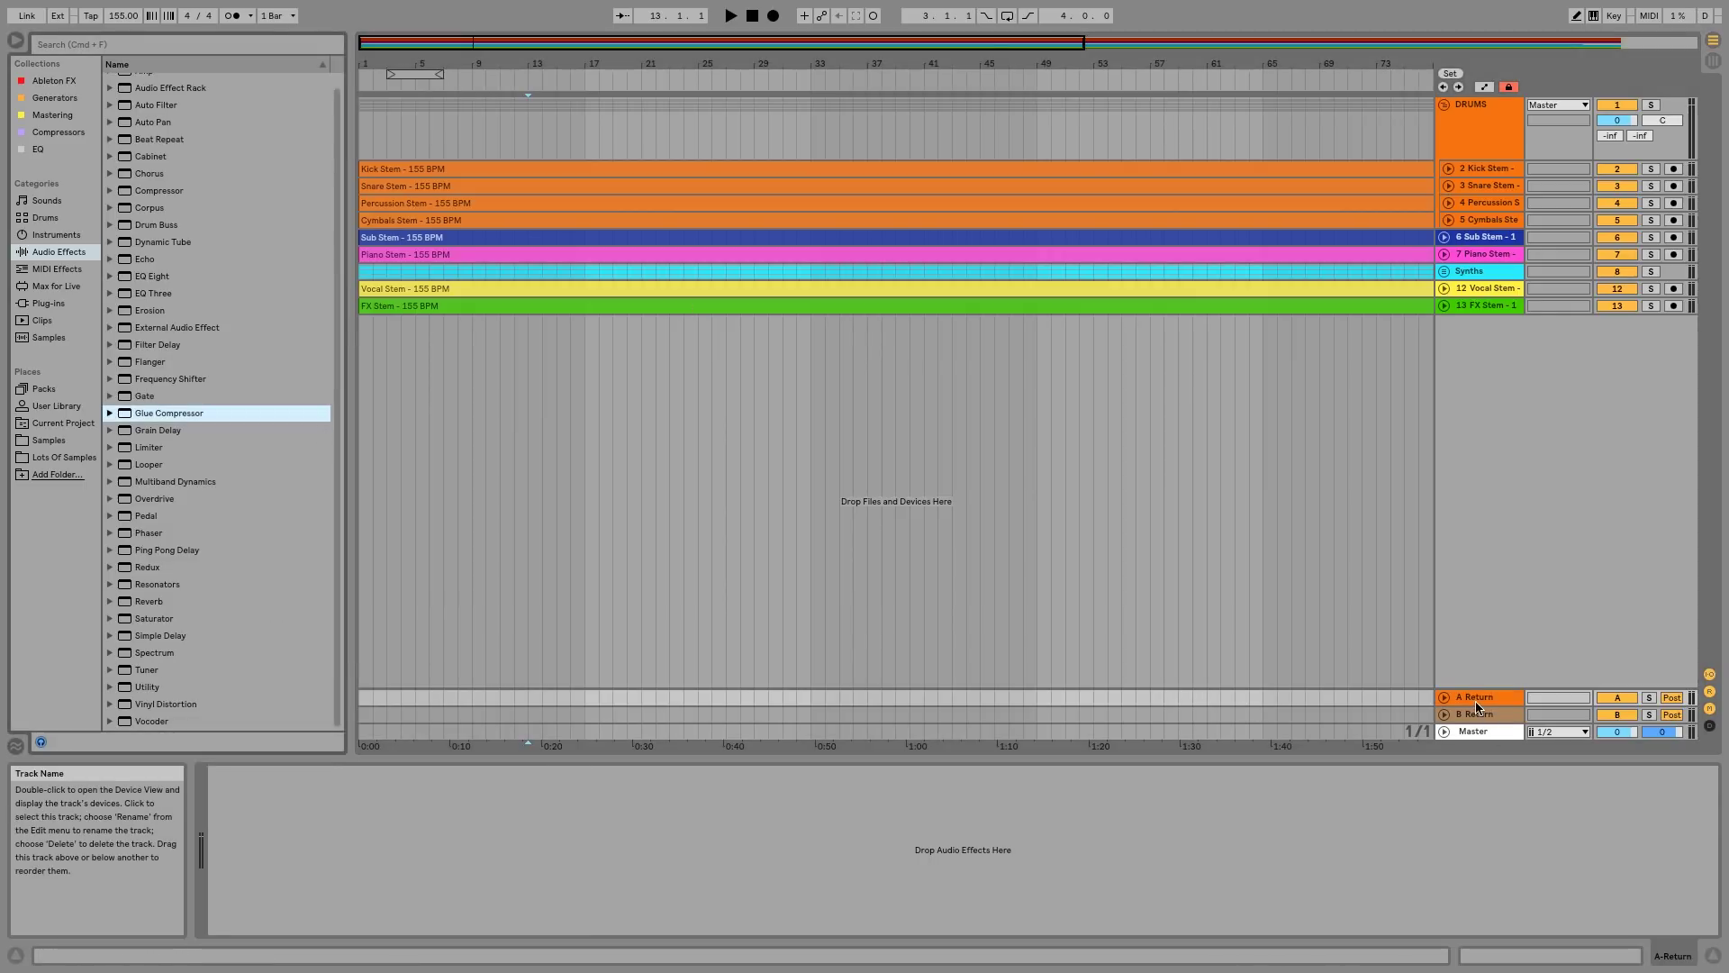
scroll(130, 612, up, 1)
click(130, 611)
double_click(129, 611)
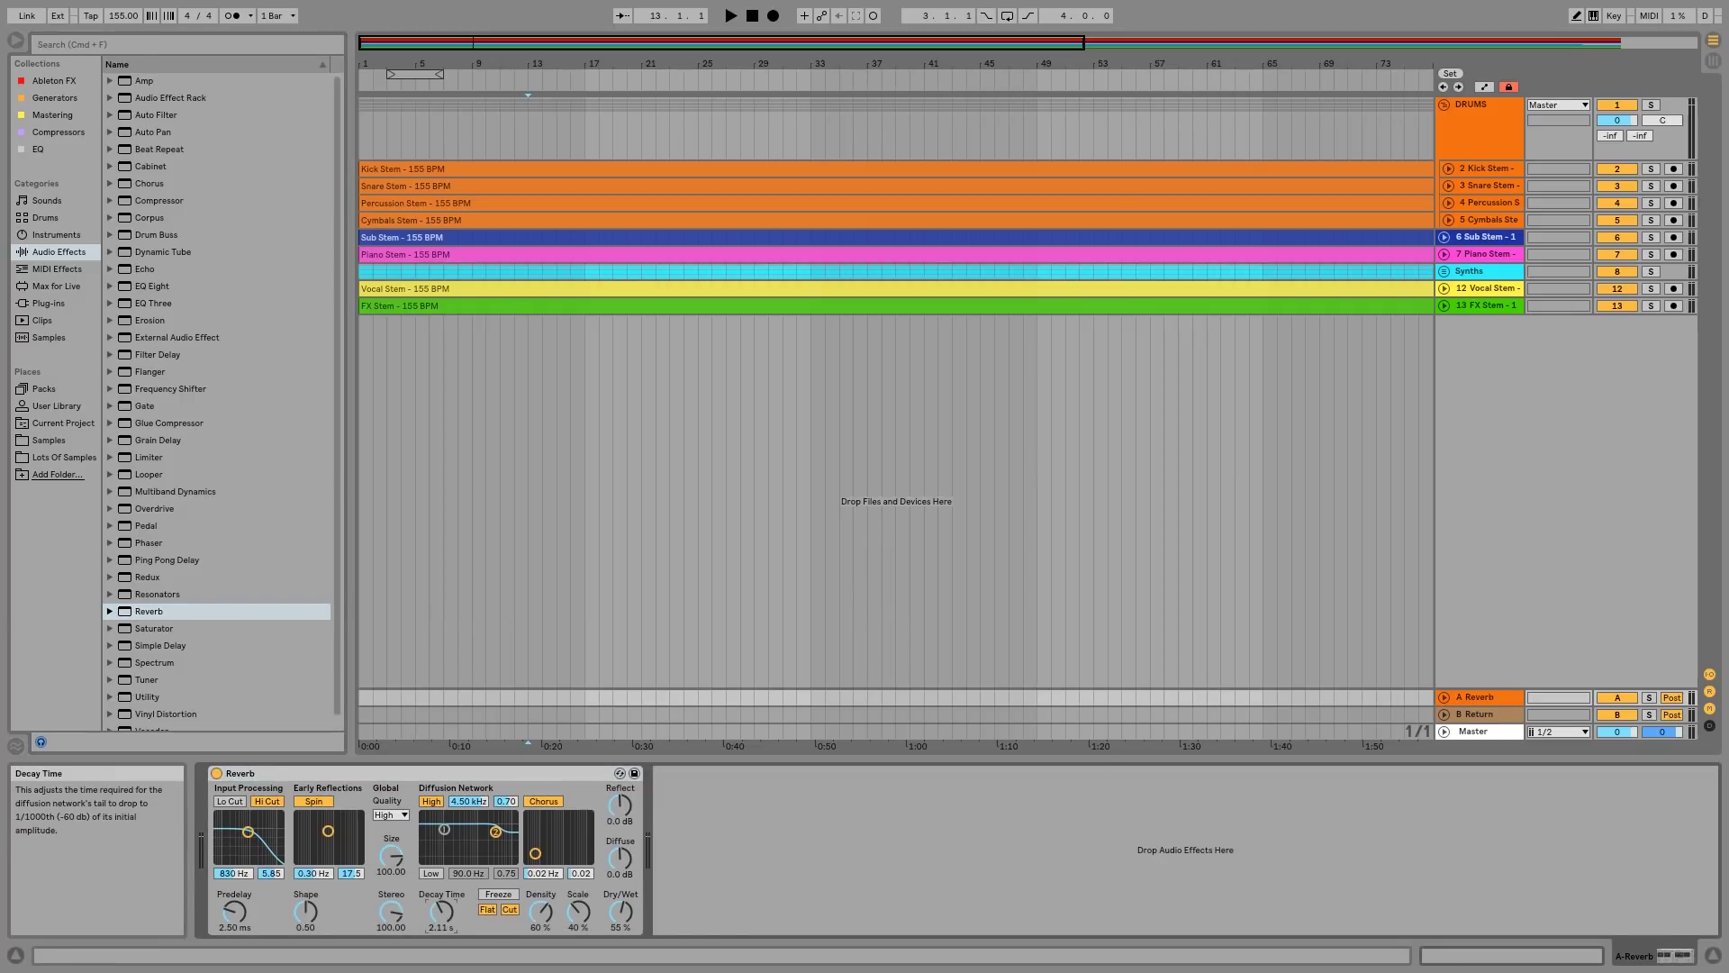
Set Reverb decay 1.60 s, Size 38.14, predelay 15.0 ms, low cut, and Dry/Wet 100 %
drag(440, 911, 440, 929)
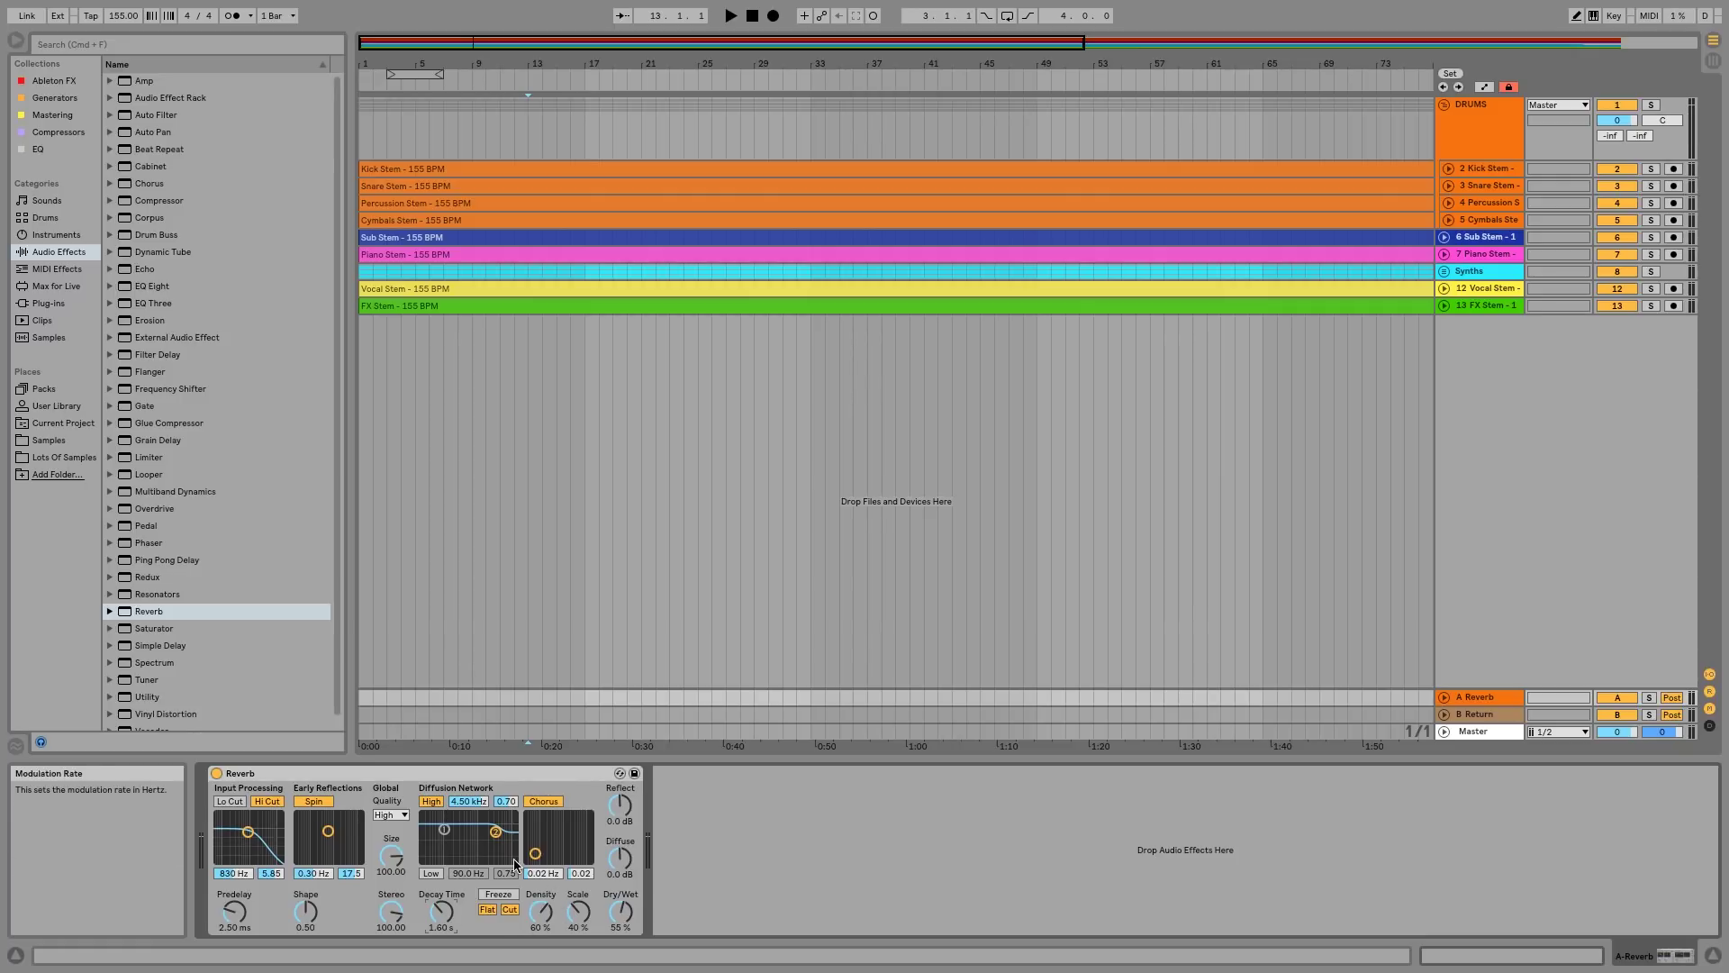
drag(448, 837, 391, 874)
click(430, 873)
drag(234, 911, 234, 909)
mouse_move(247, 831)
mouse_down()
mouse_move(274, 825)
mouse_move(252, 815)
mouse_up()
click(229, 800)
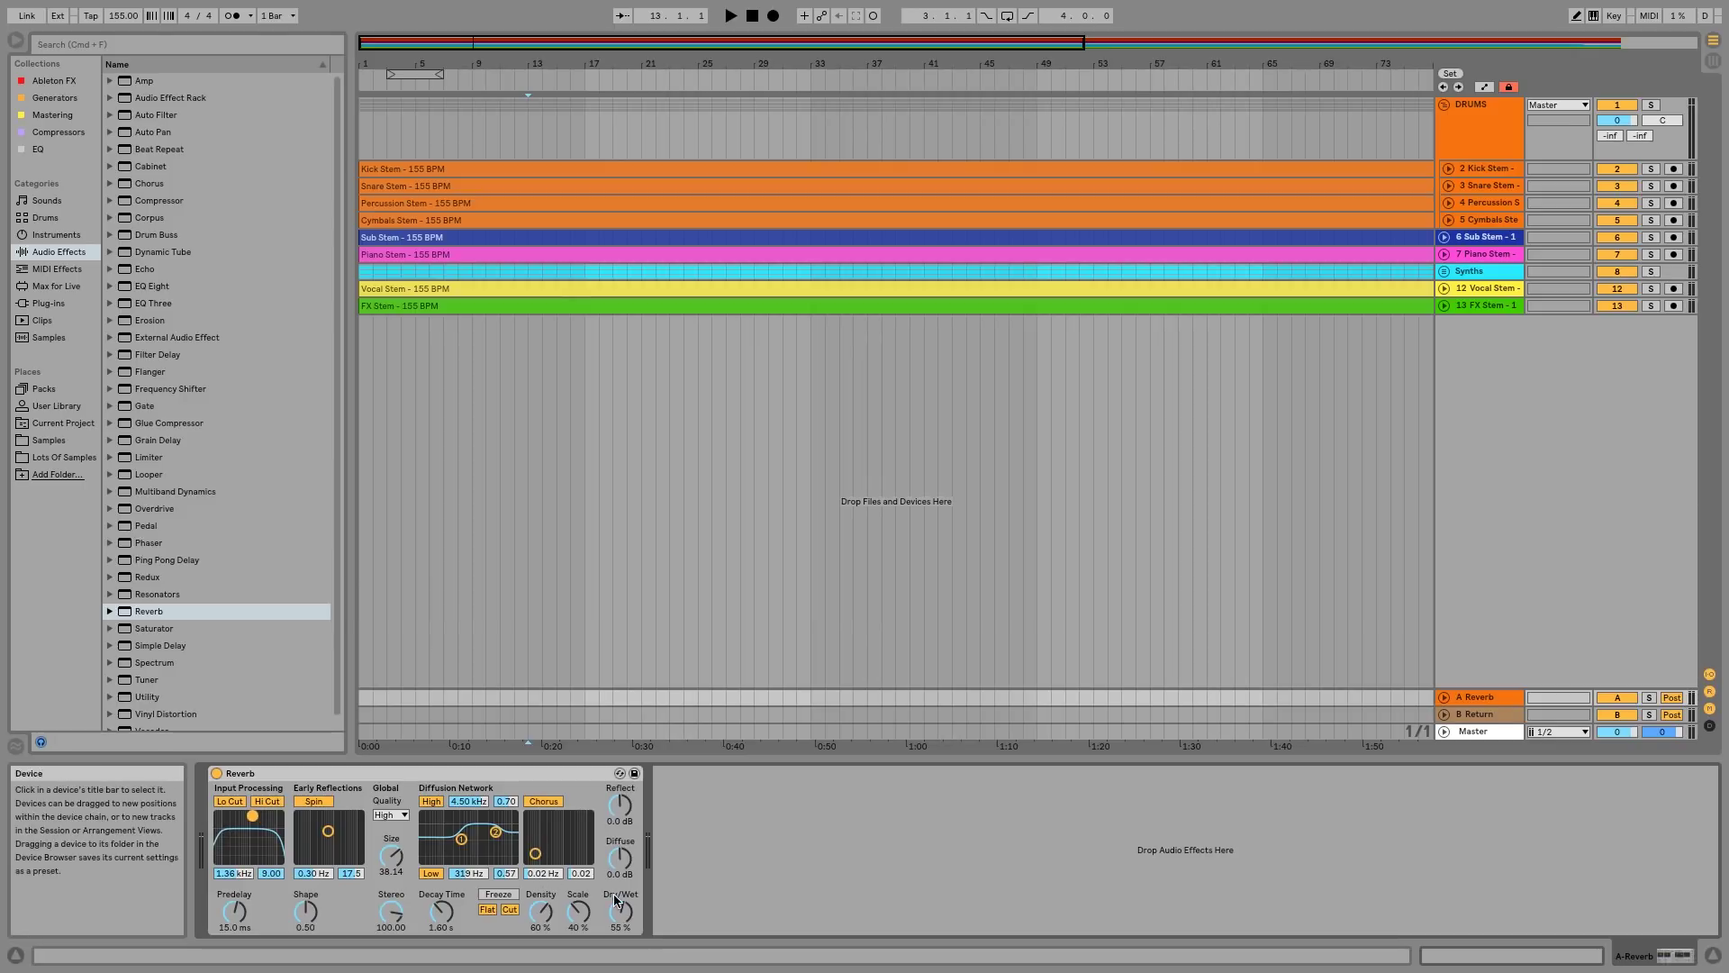
drag(621, 911, 622, 898)
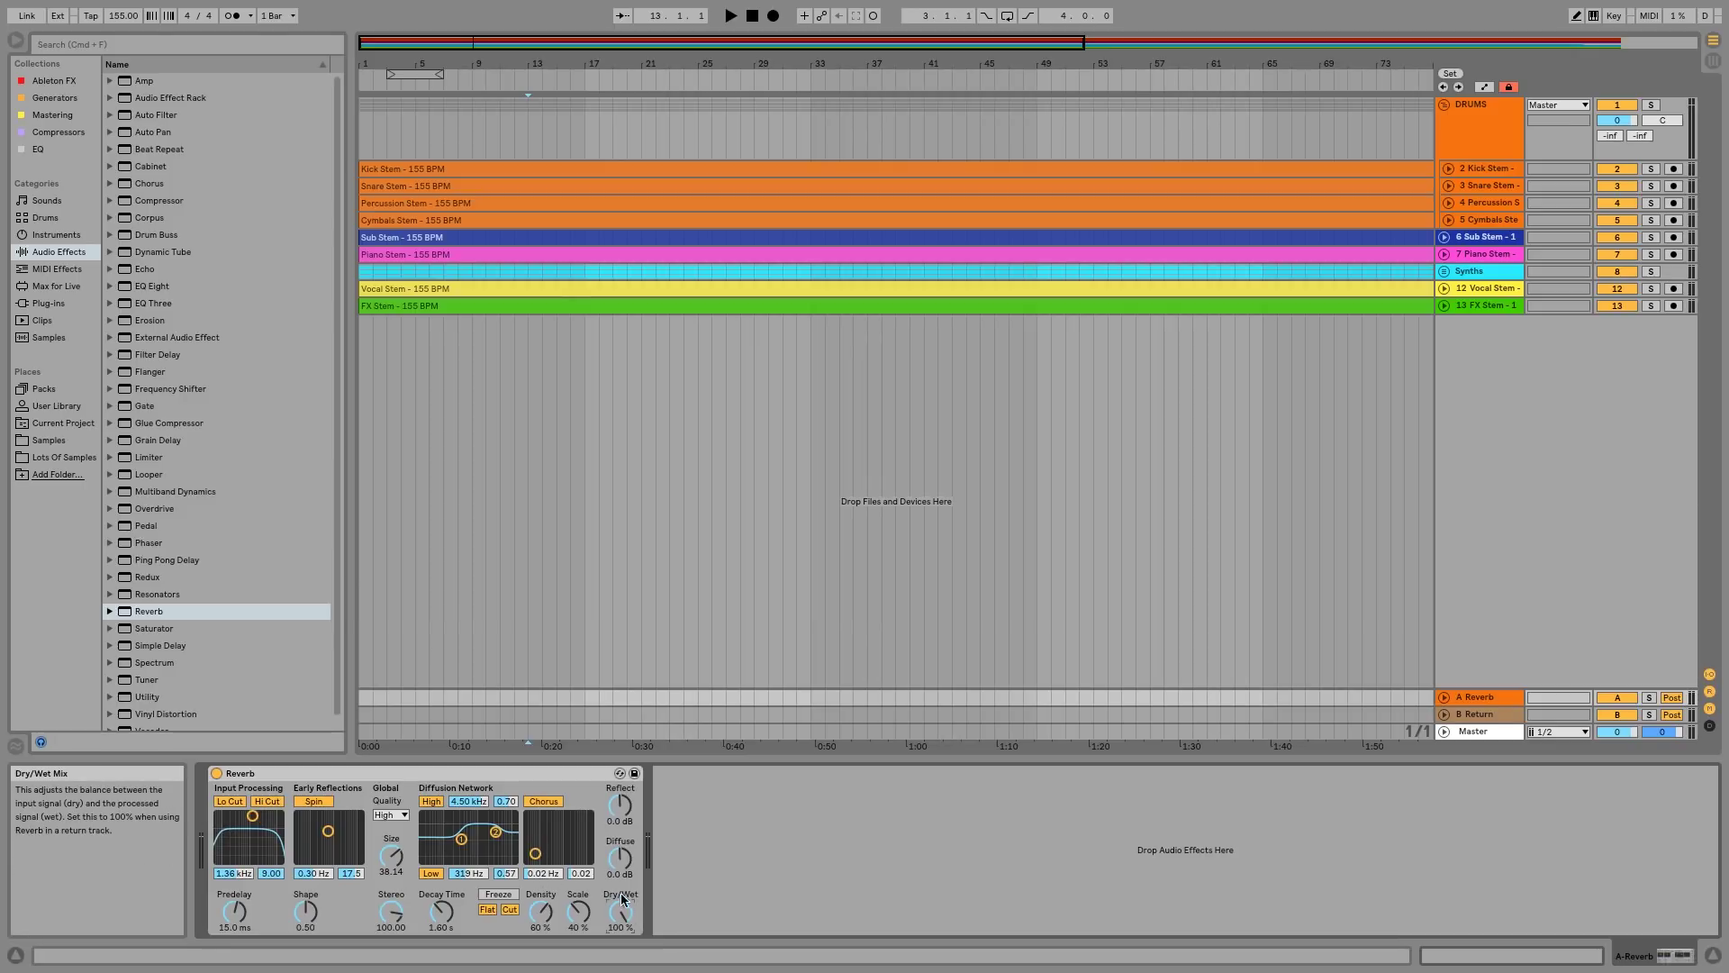
Fold the Reverb device and colour the A Reverb return track white
double_click(488, 768)
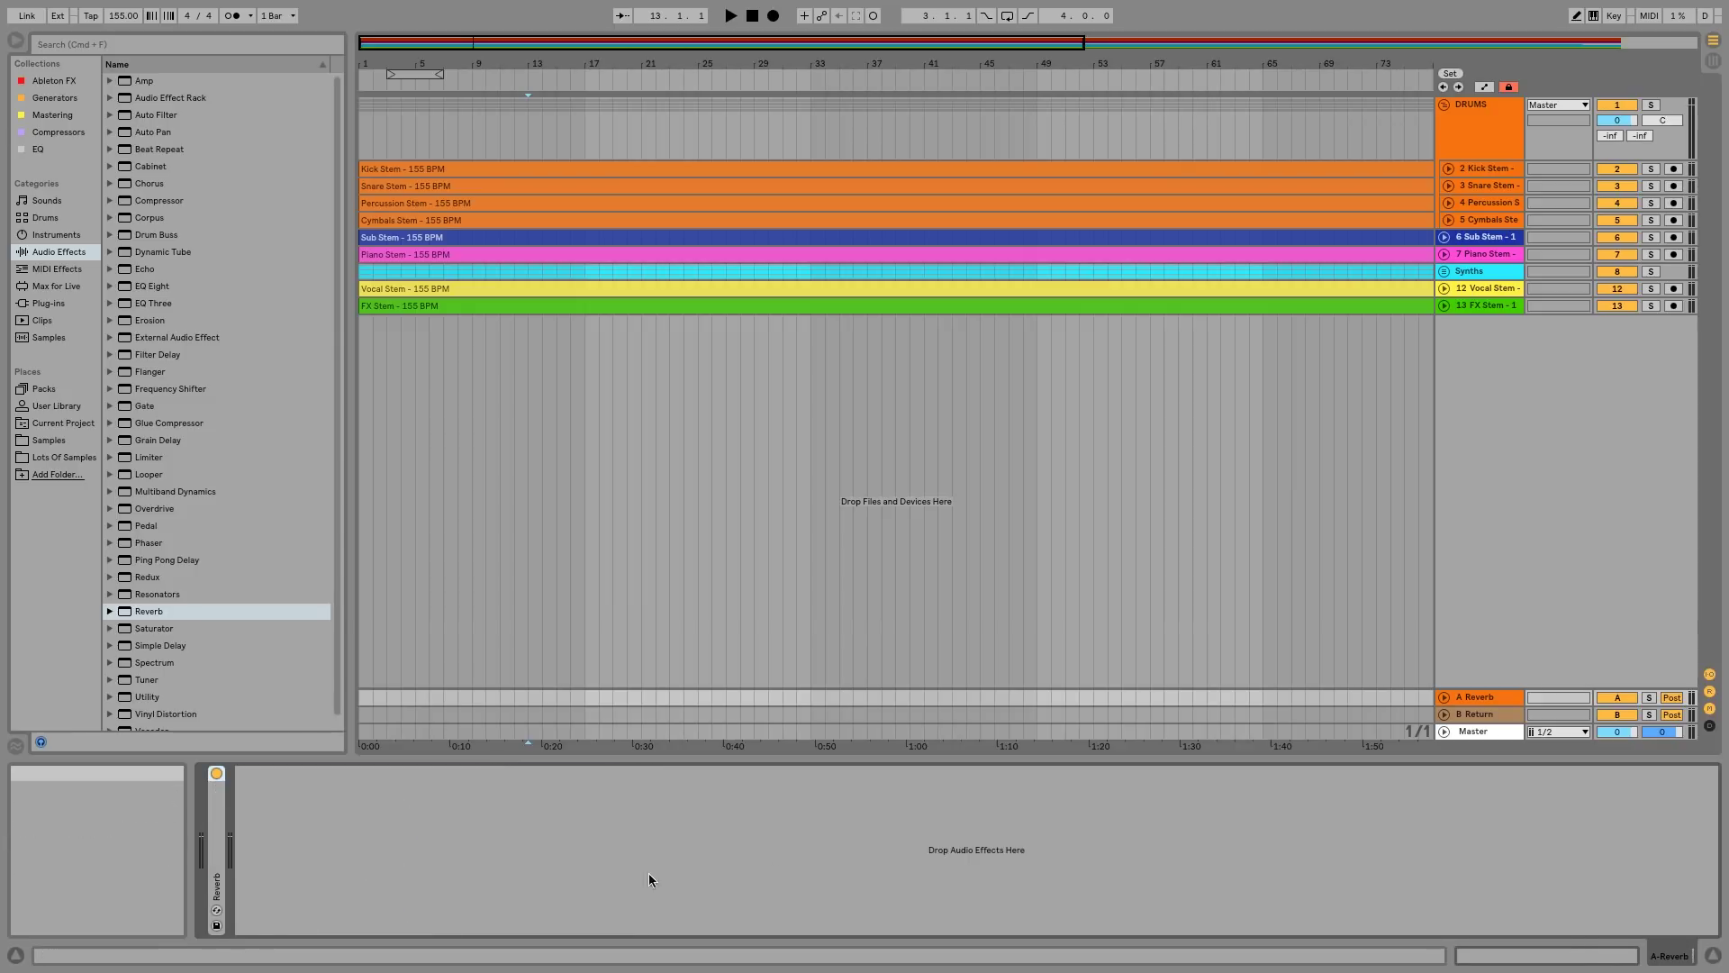
click(1485, 704)
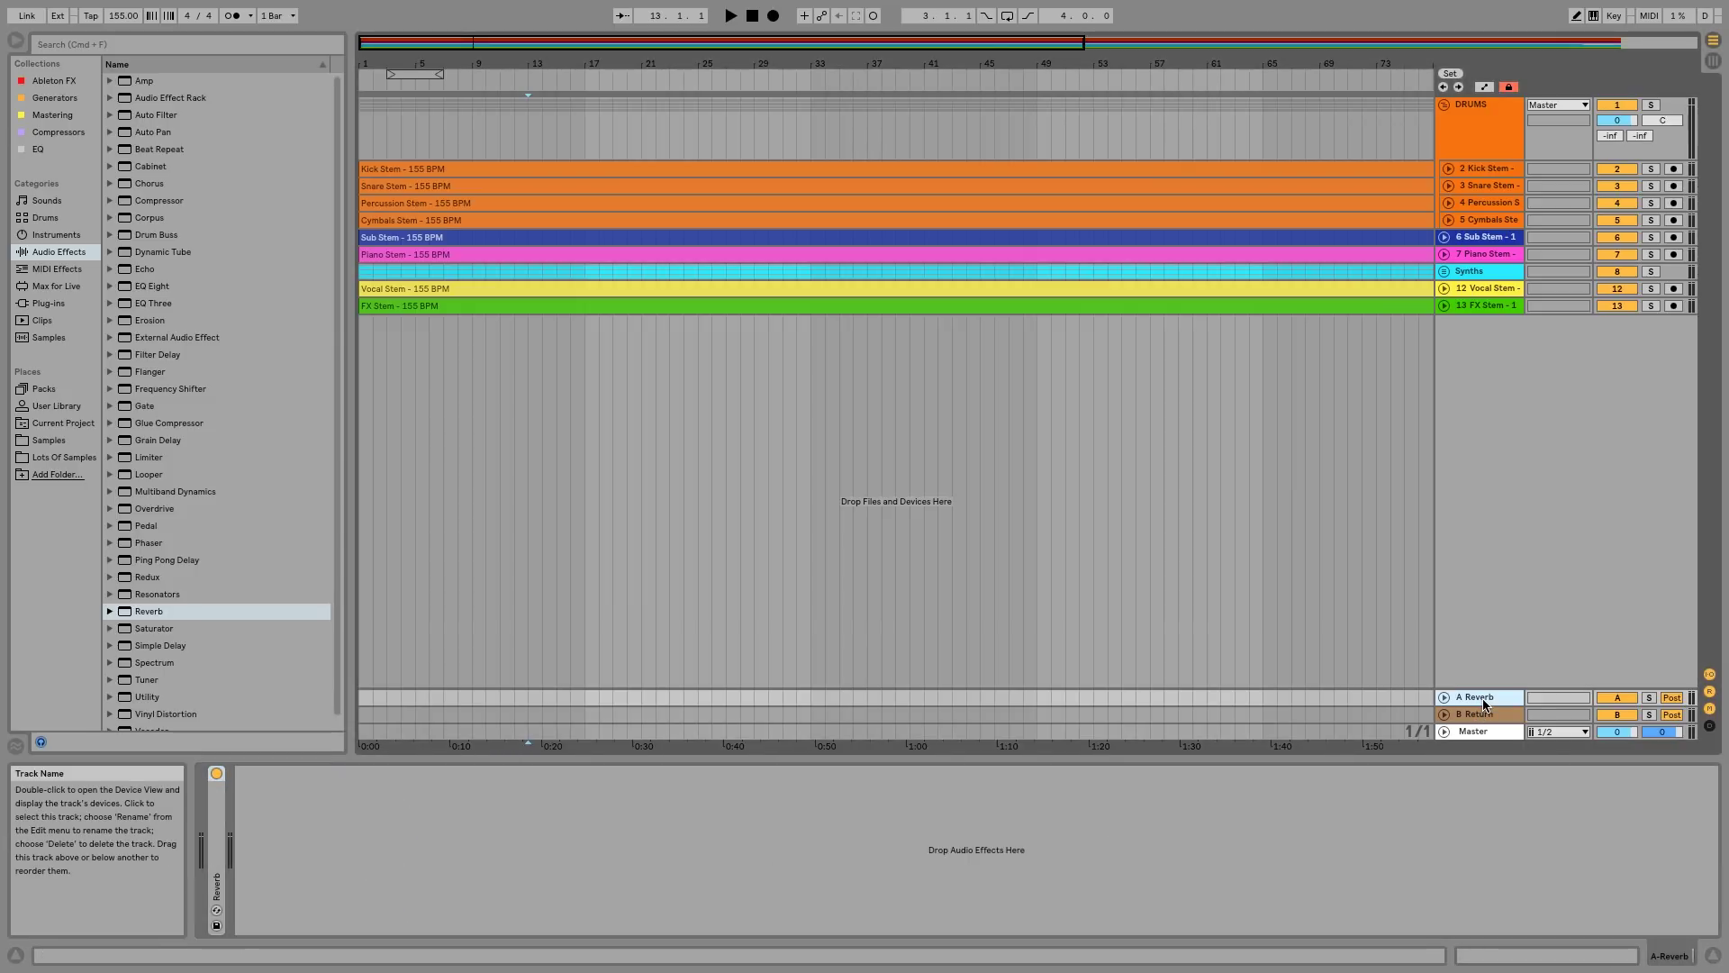
right_click(1486, 704)
click(1690, 838)
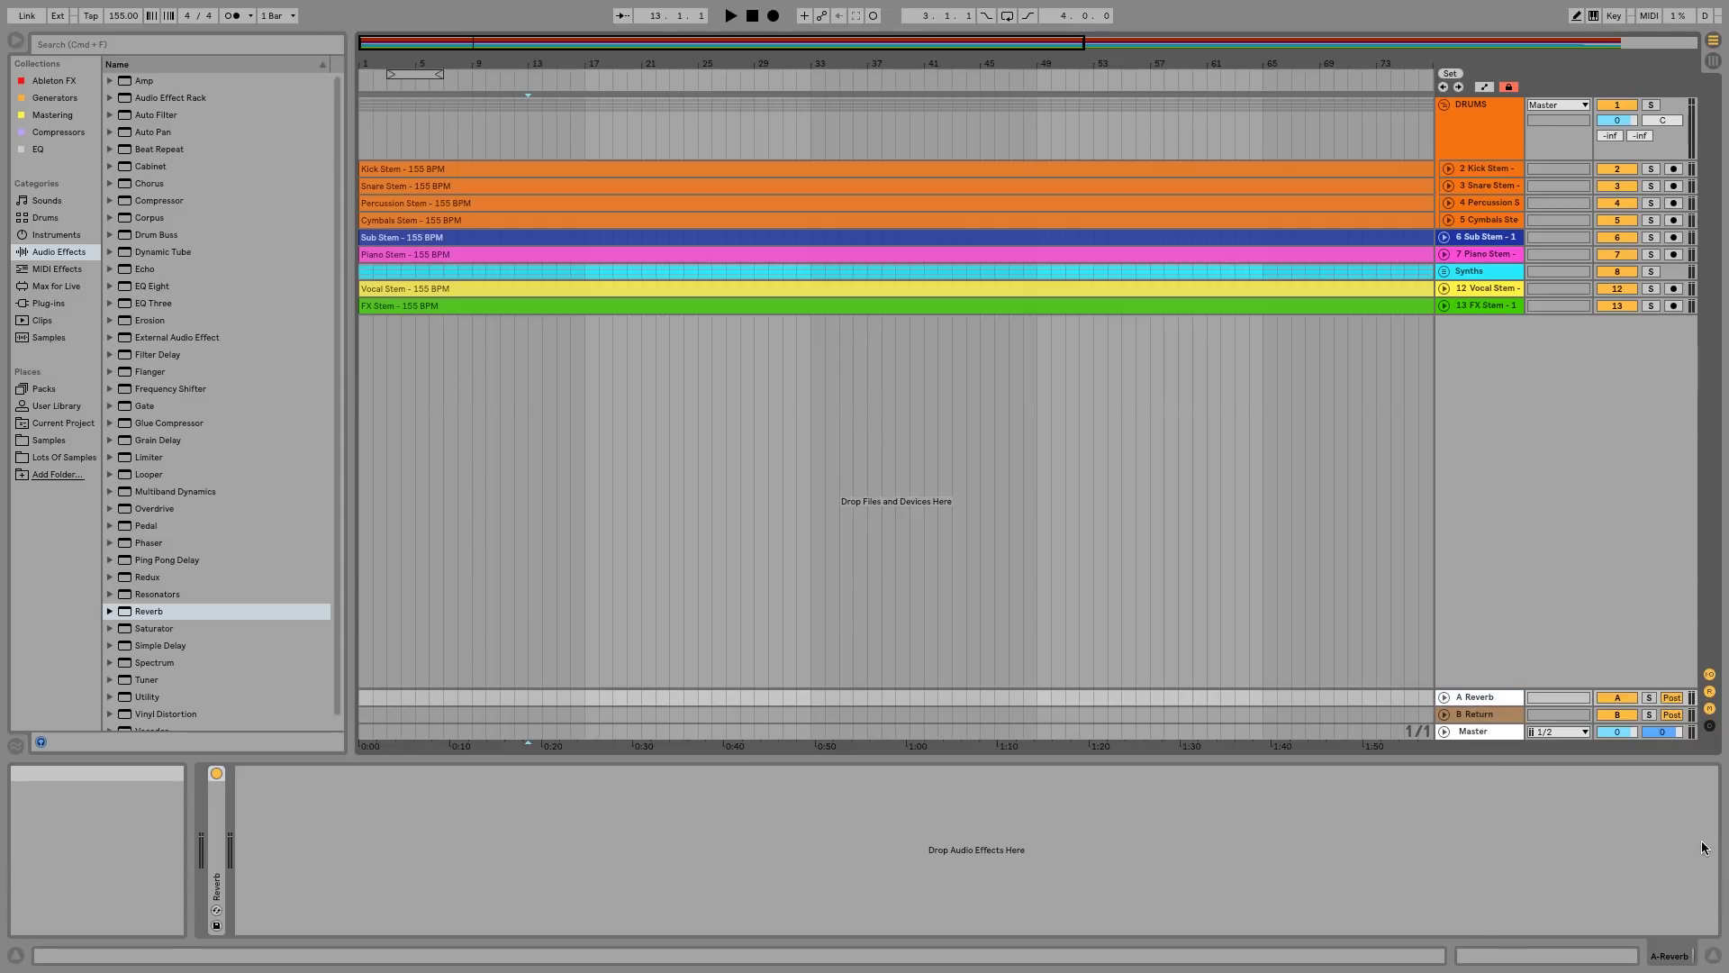
click(1477, 715)
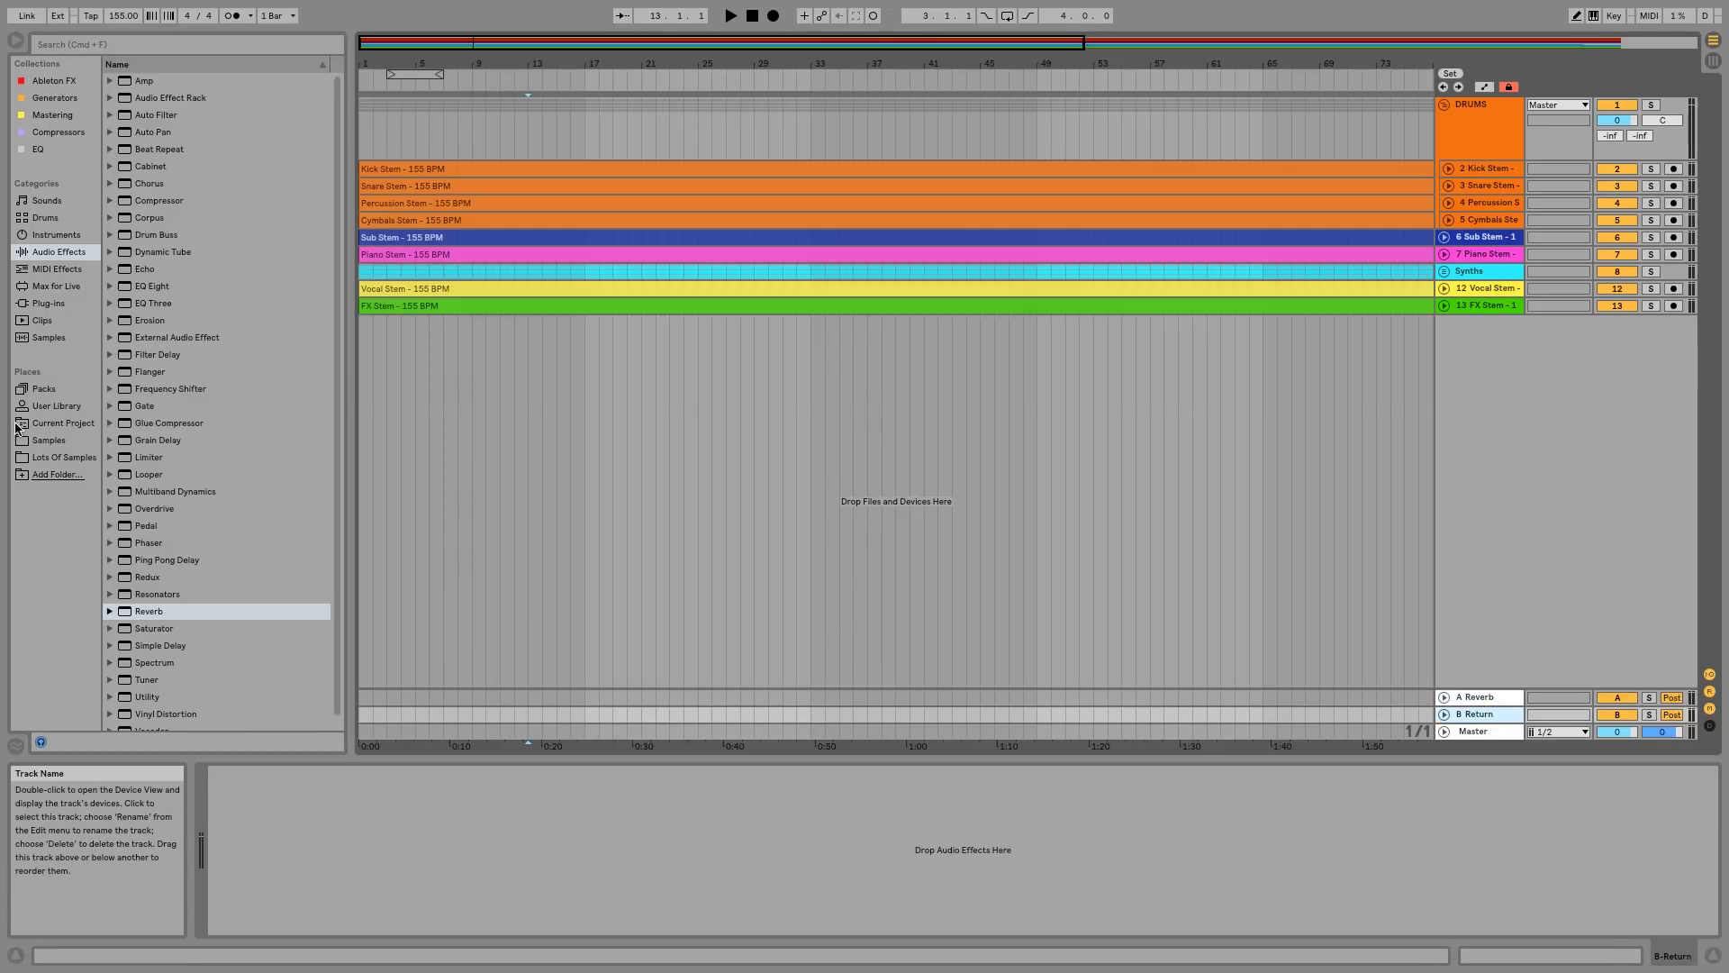
Load the Echo 'Ping Pong Wide' preset from Clean Delay onto return track B
click(110, 269)
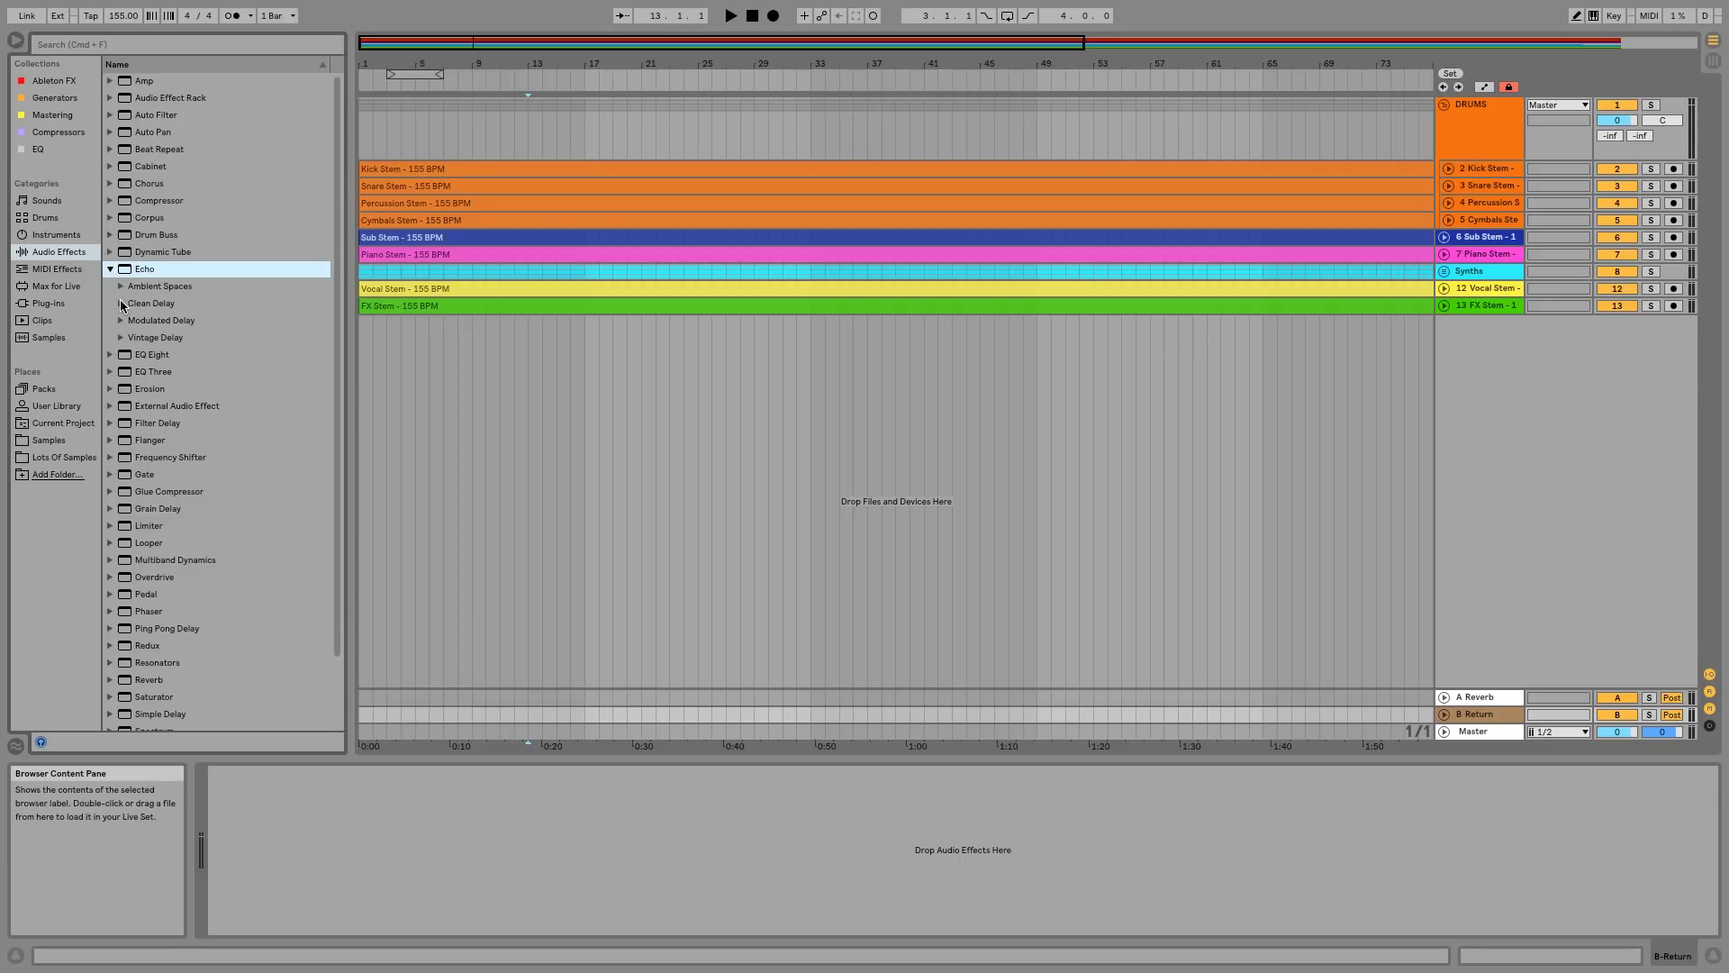
click(121, 305)
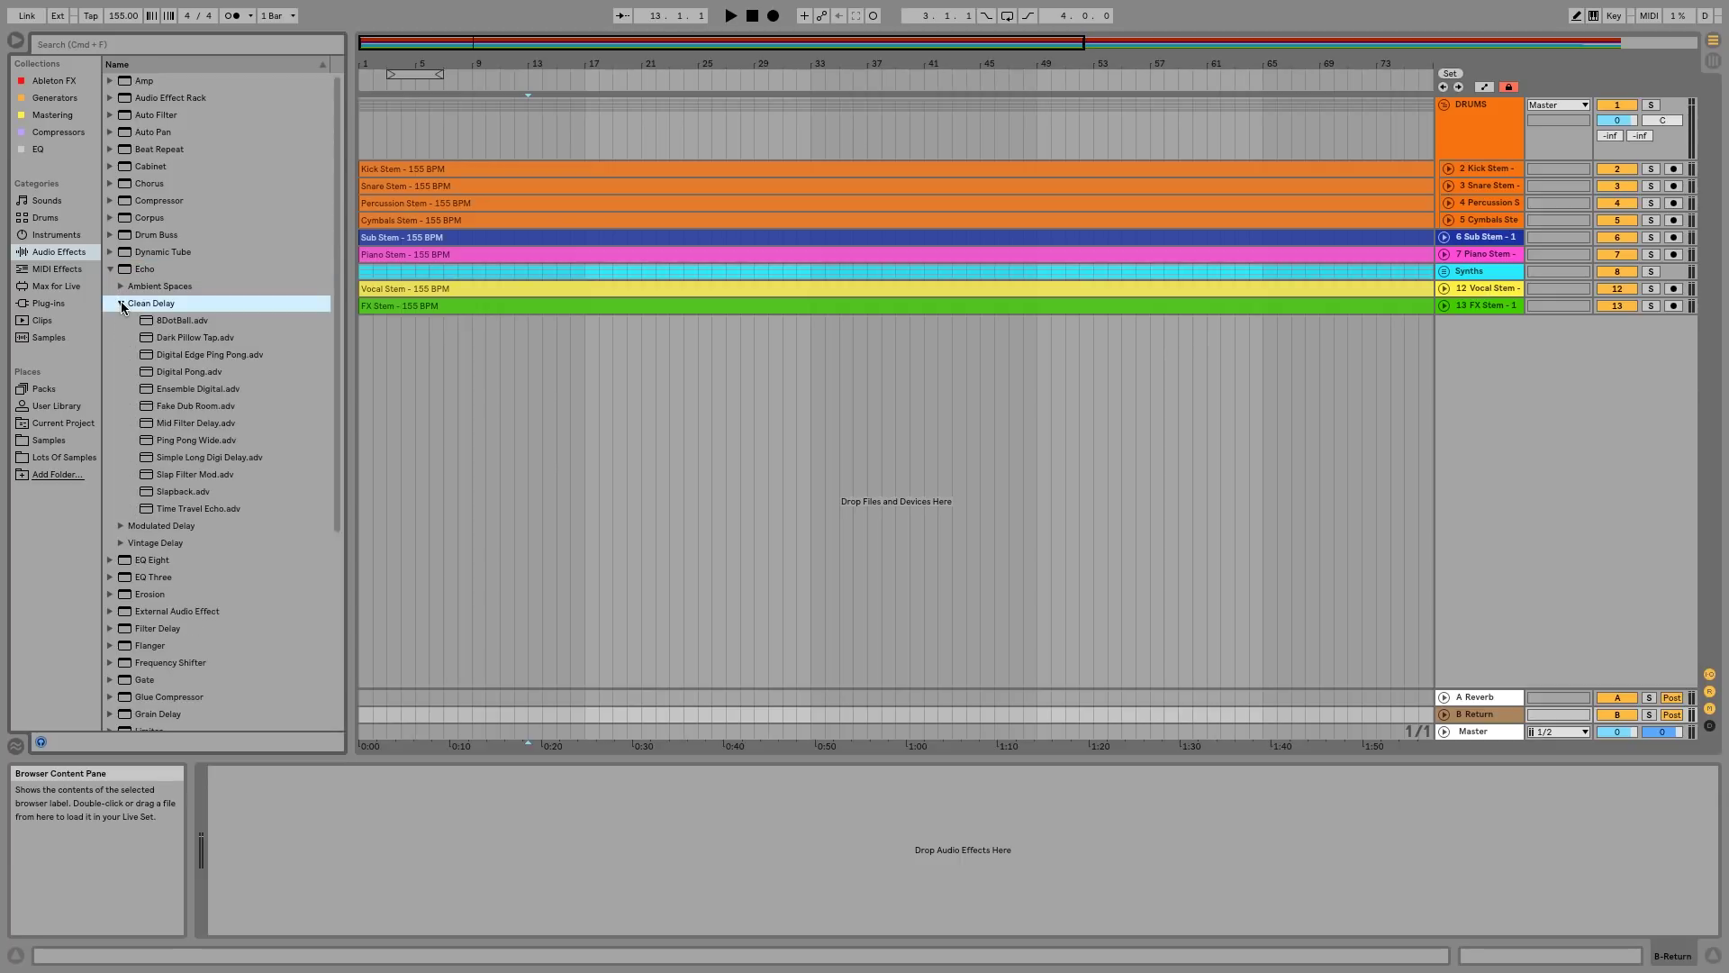
click(189, 440)
double_click(190, 440)
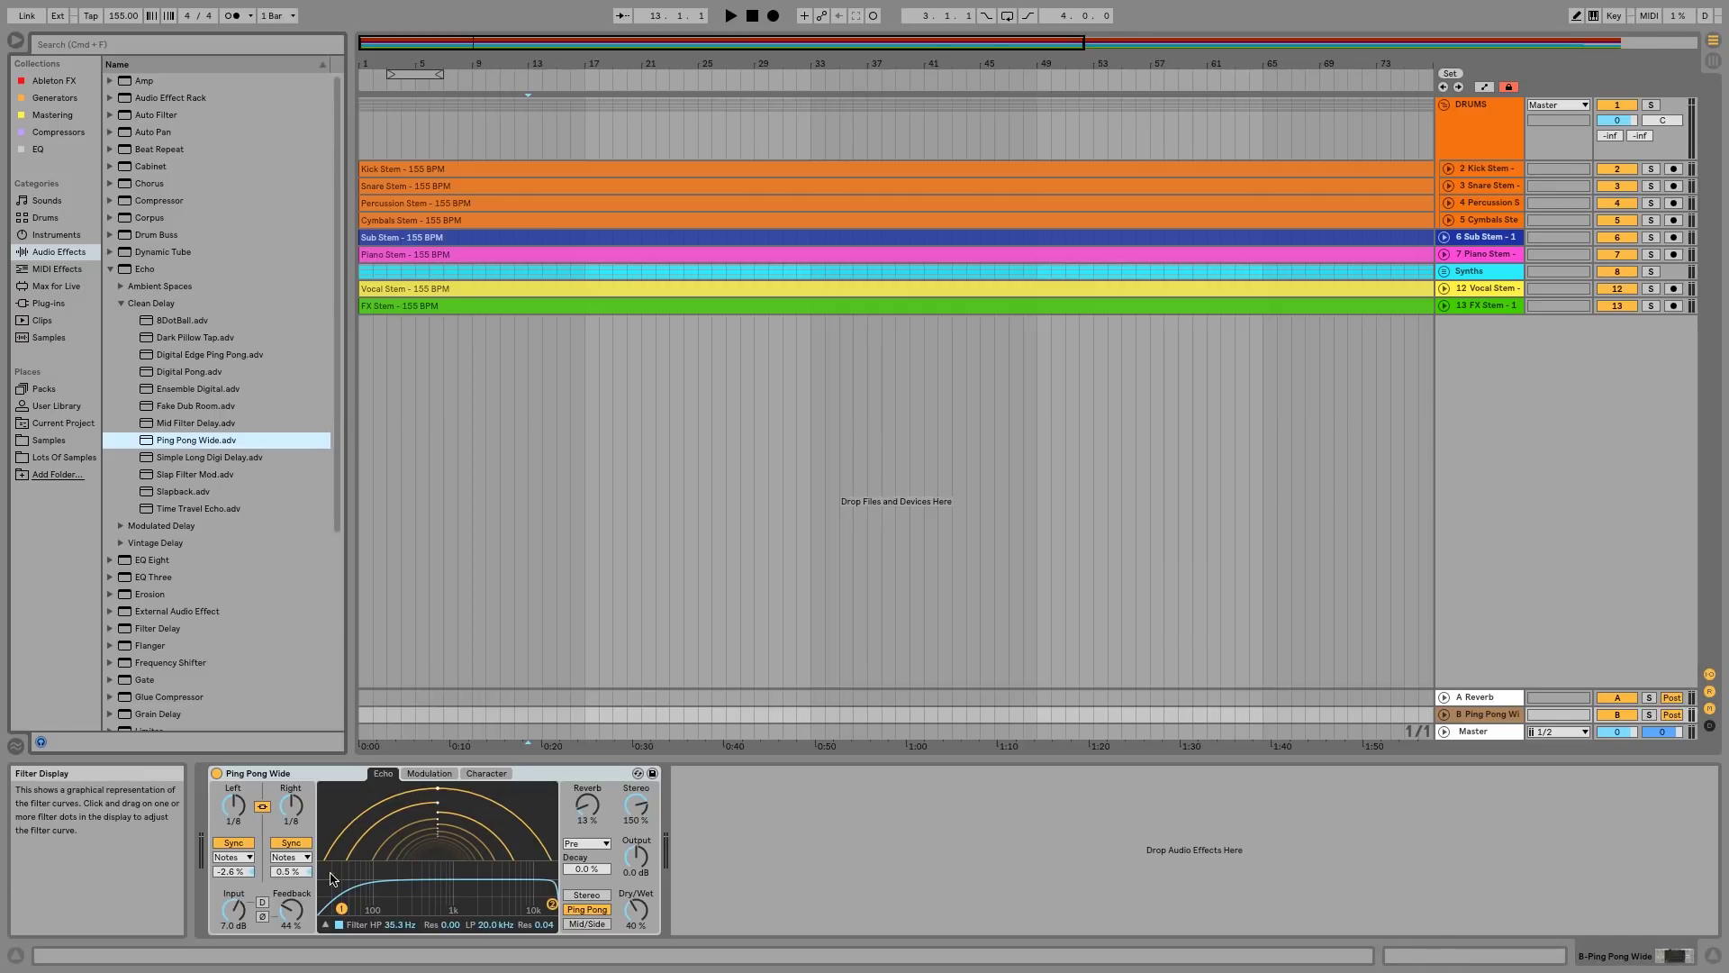
Set the right delay to dotted, high-pass 88.7 Hz, low-pass 7.96 kHz, and 100 % wet
click(291, 857)
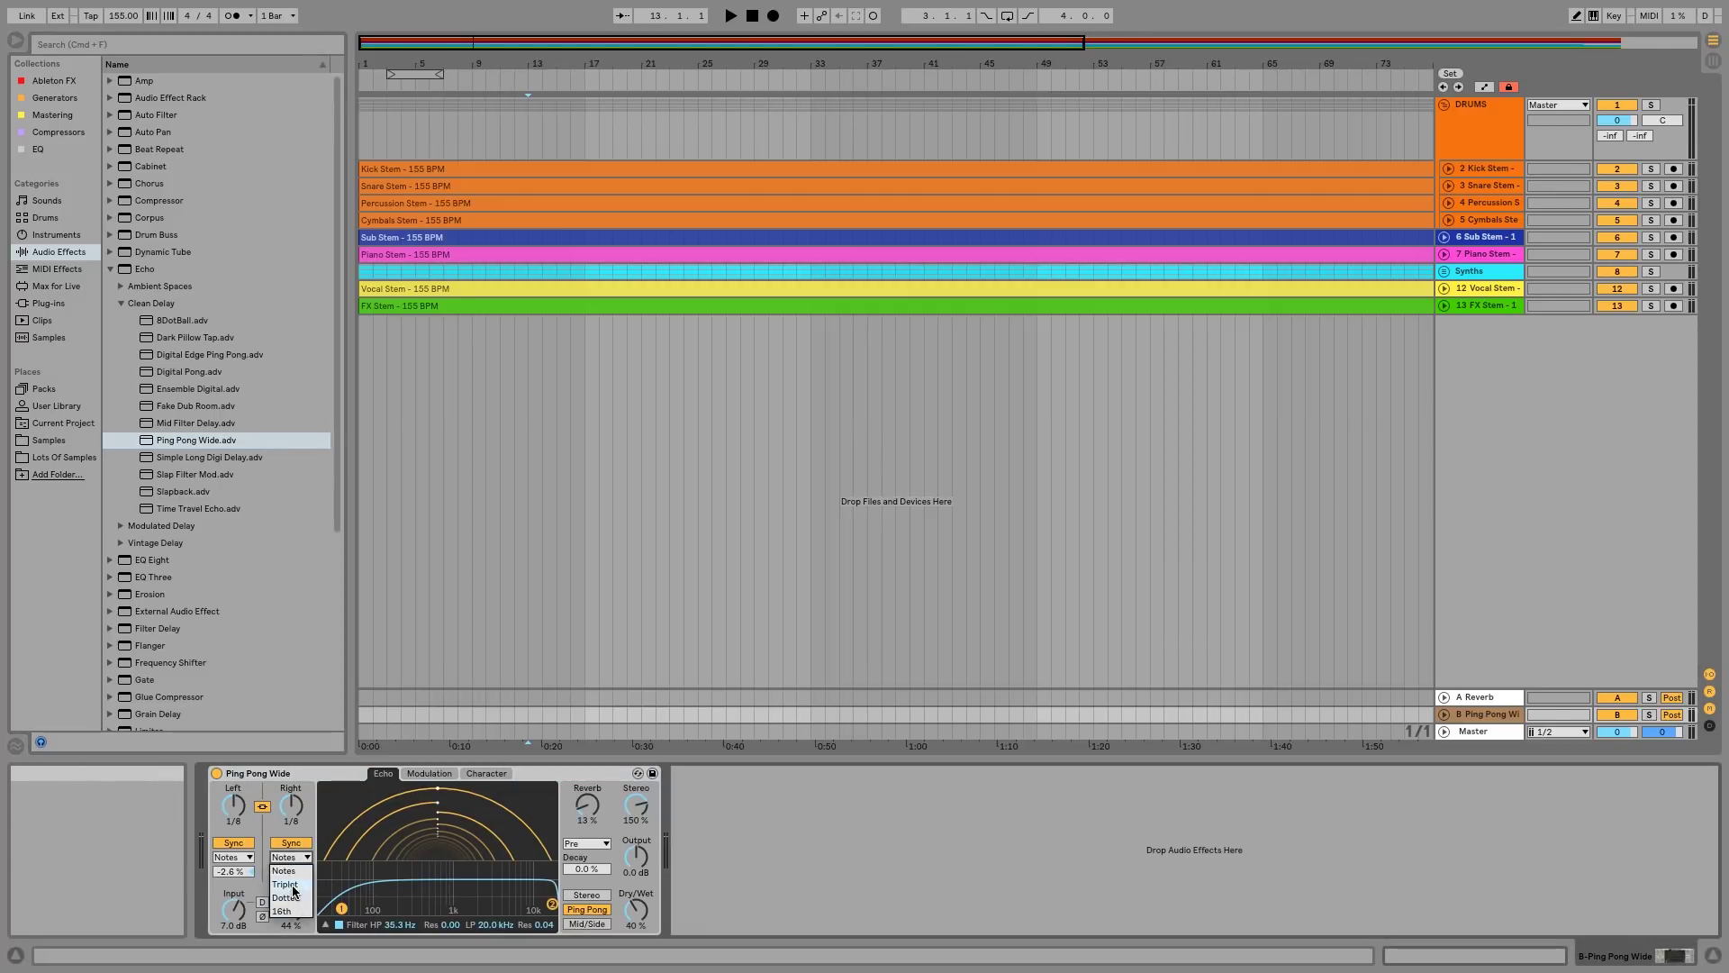
click(290, 898)
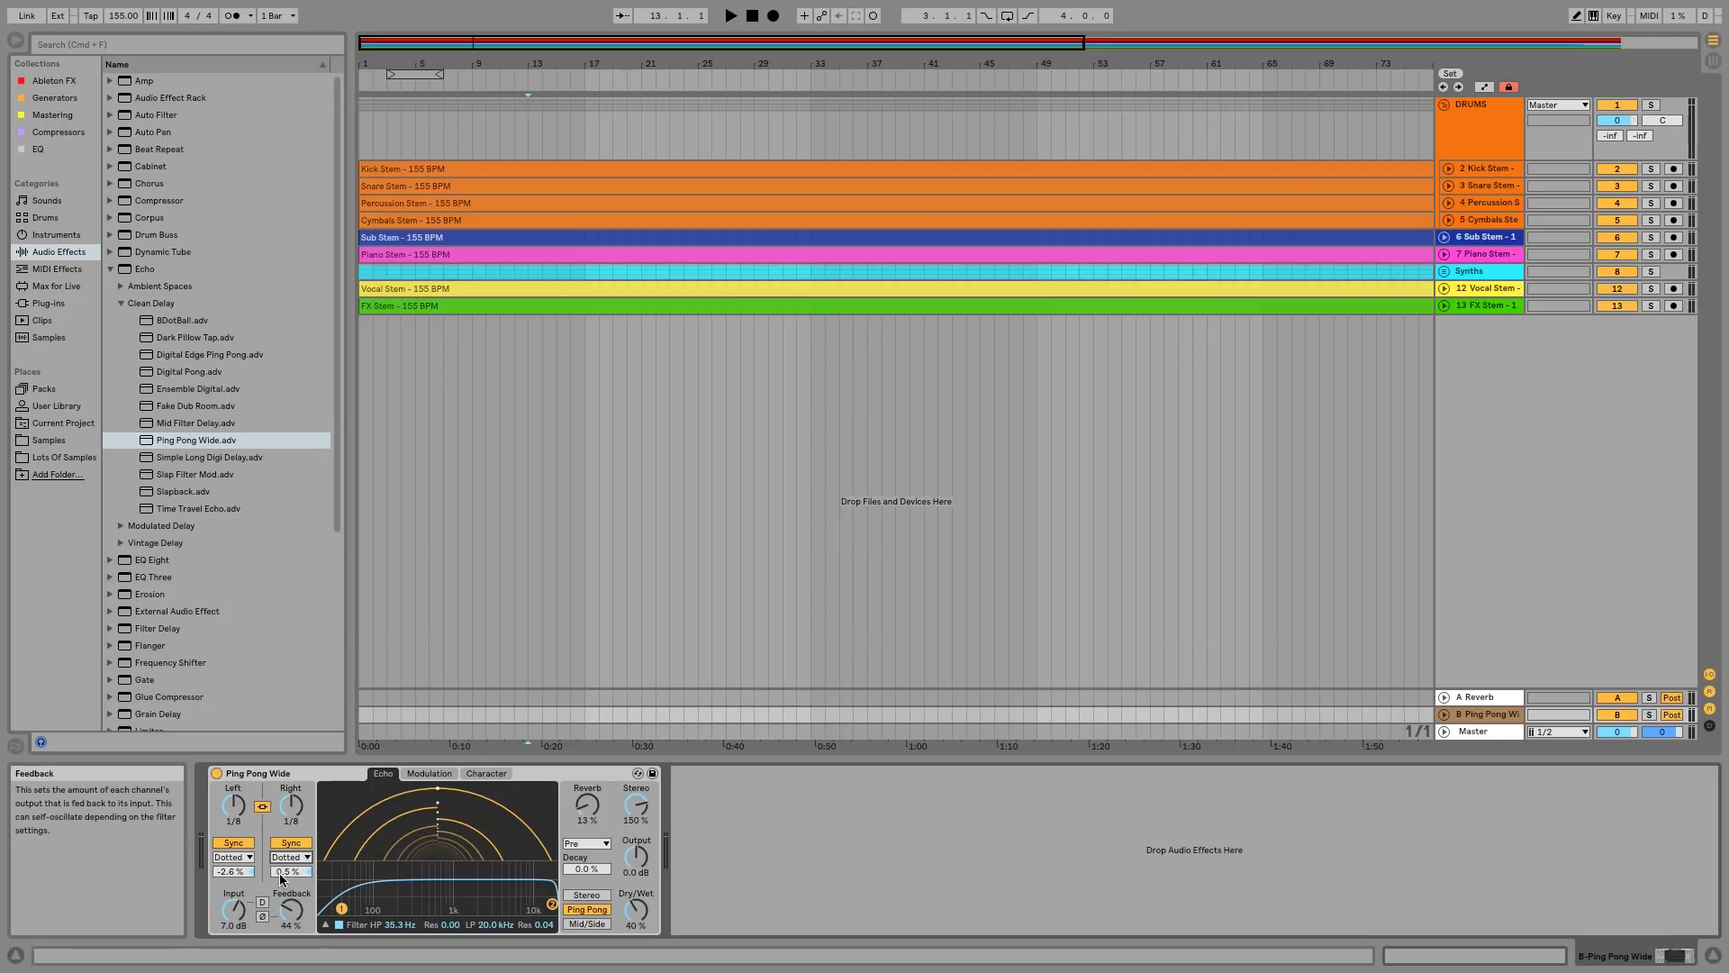
drag(341, 908, 372, 909)
drag(552, 905, 526, 901)
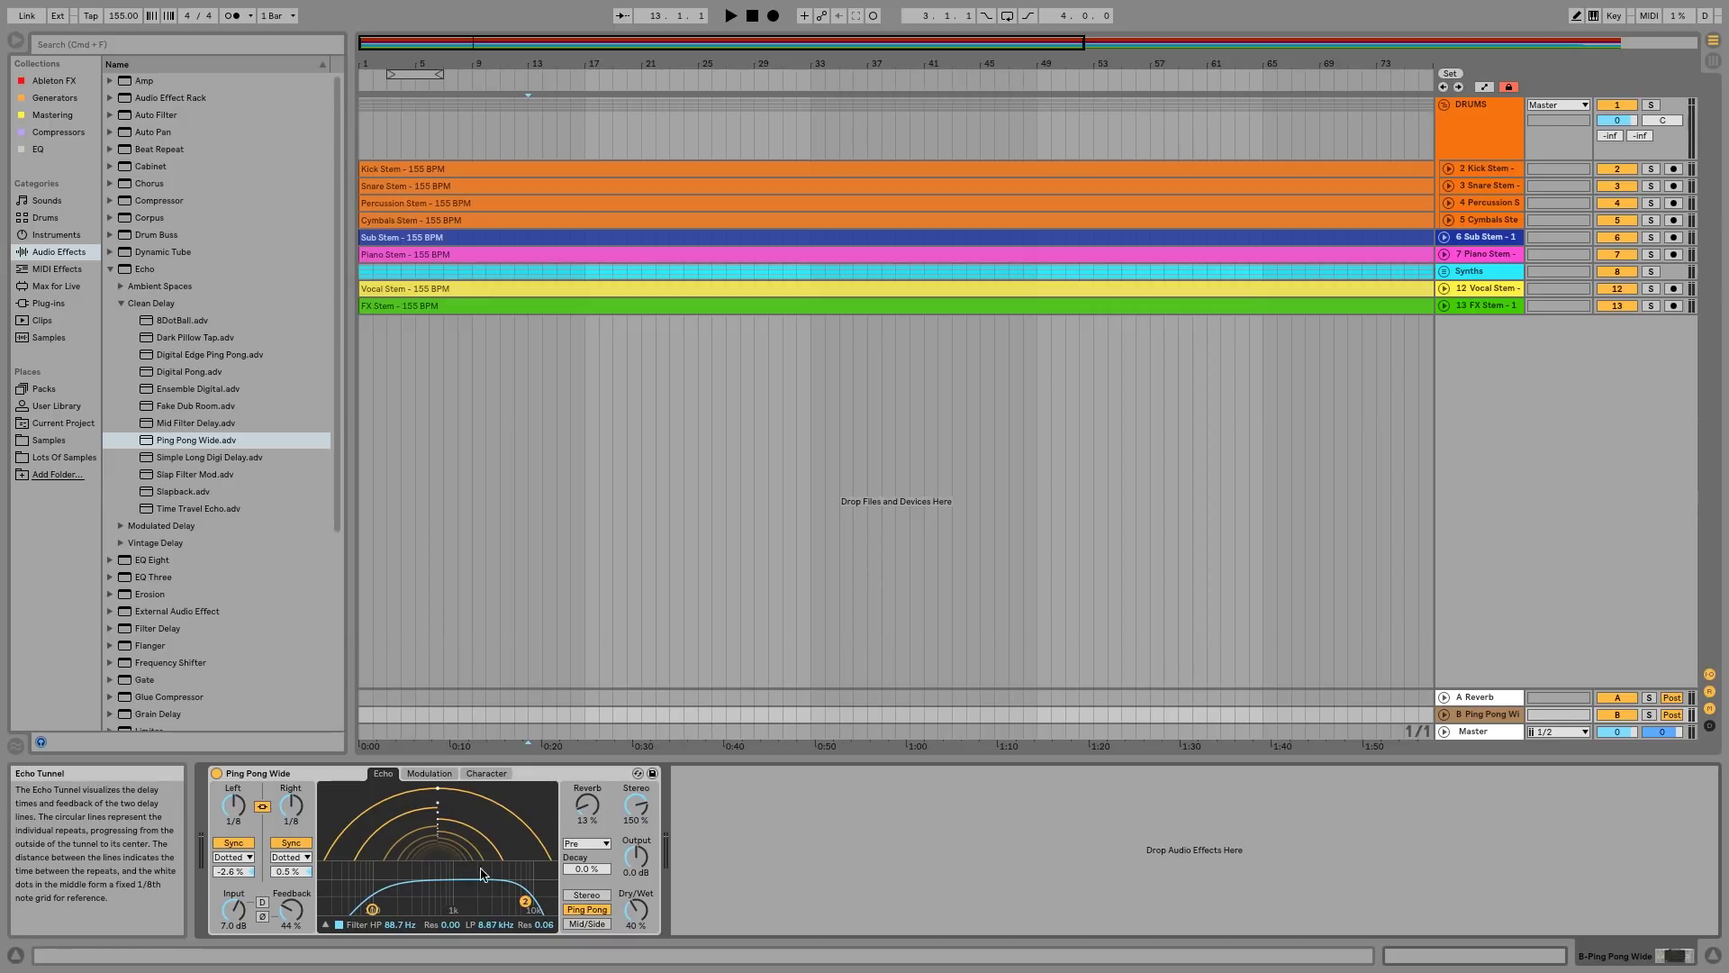
drag(636, 910, 636, 811)
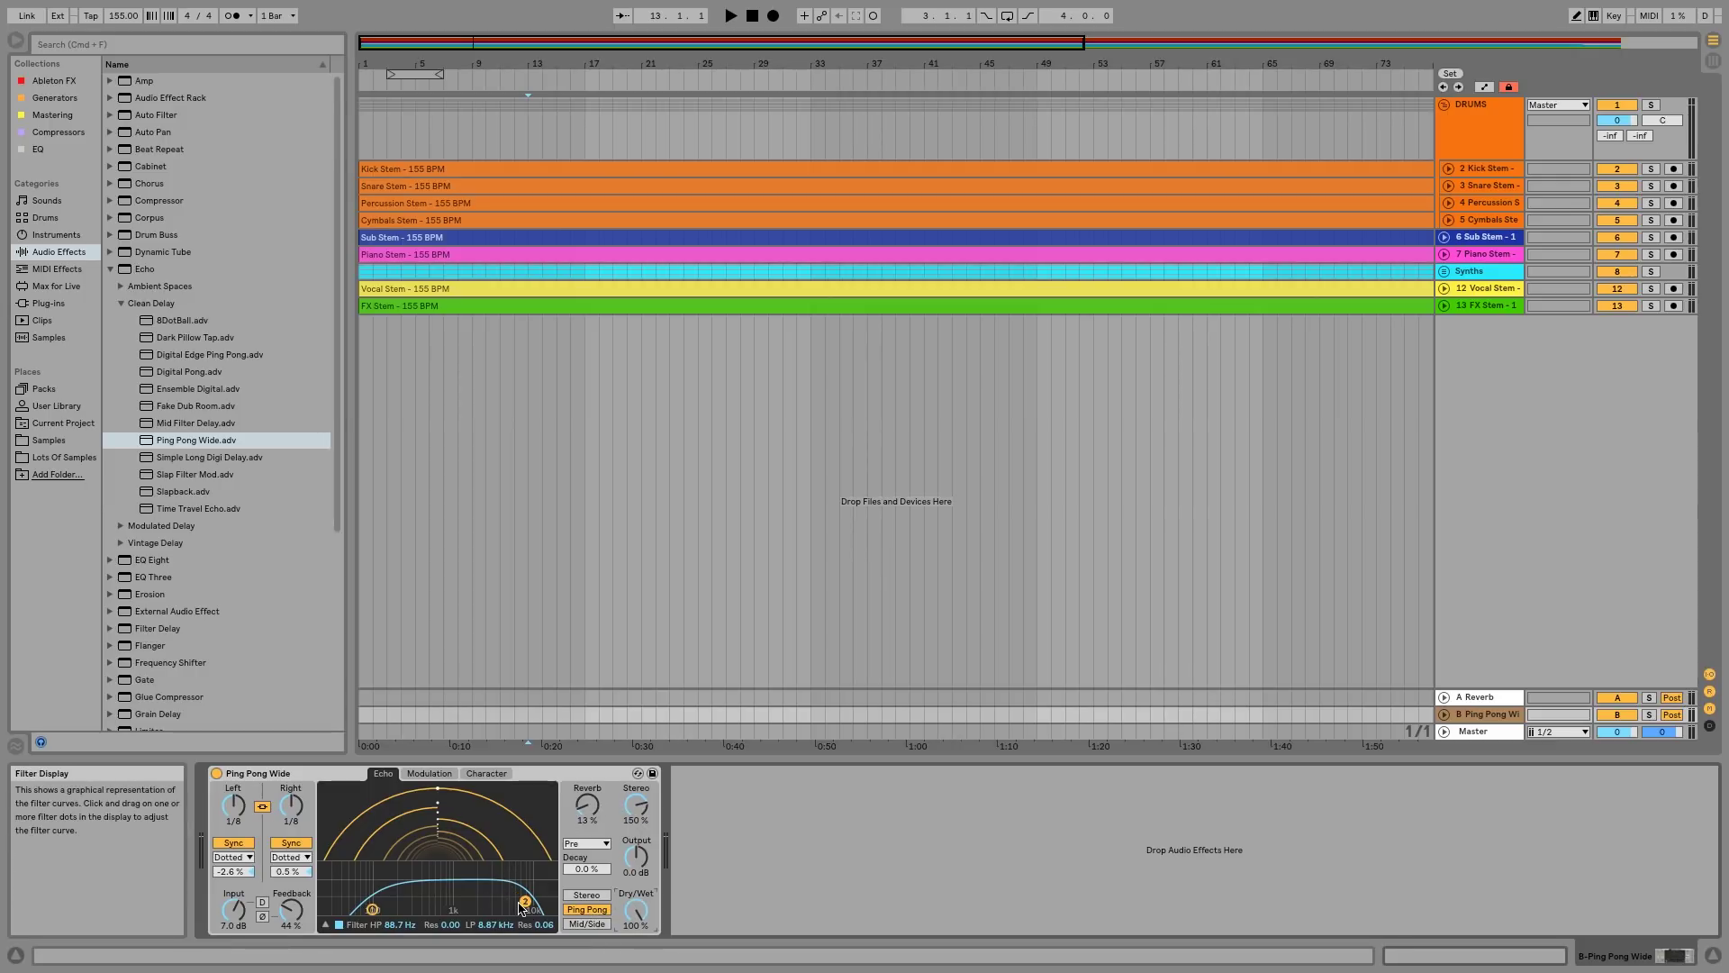
Refine the echo filters with added resonance, set output to -3.0 dB, and fold the device
drag(525, 900, 523, 902)
drag(372, 910, 382, 893)
click(646, 880)
text(-3)
key(Return)
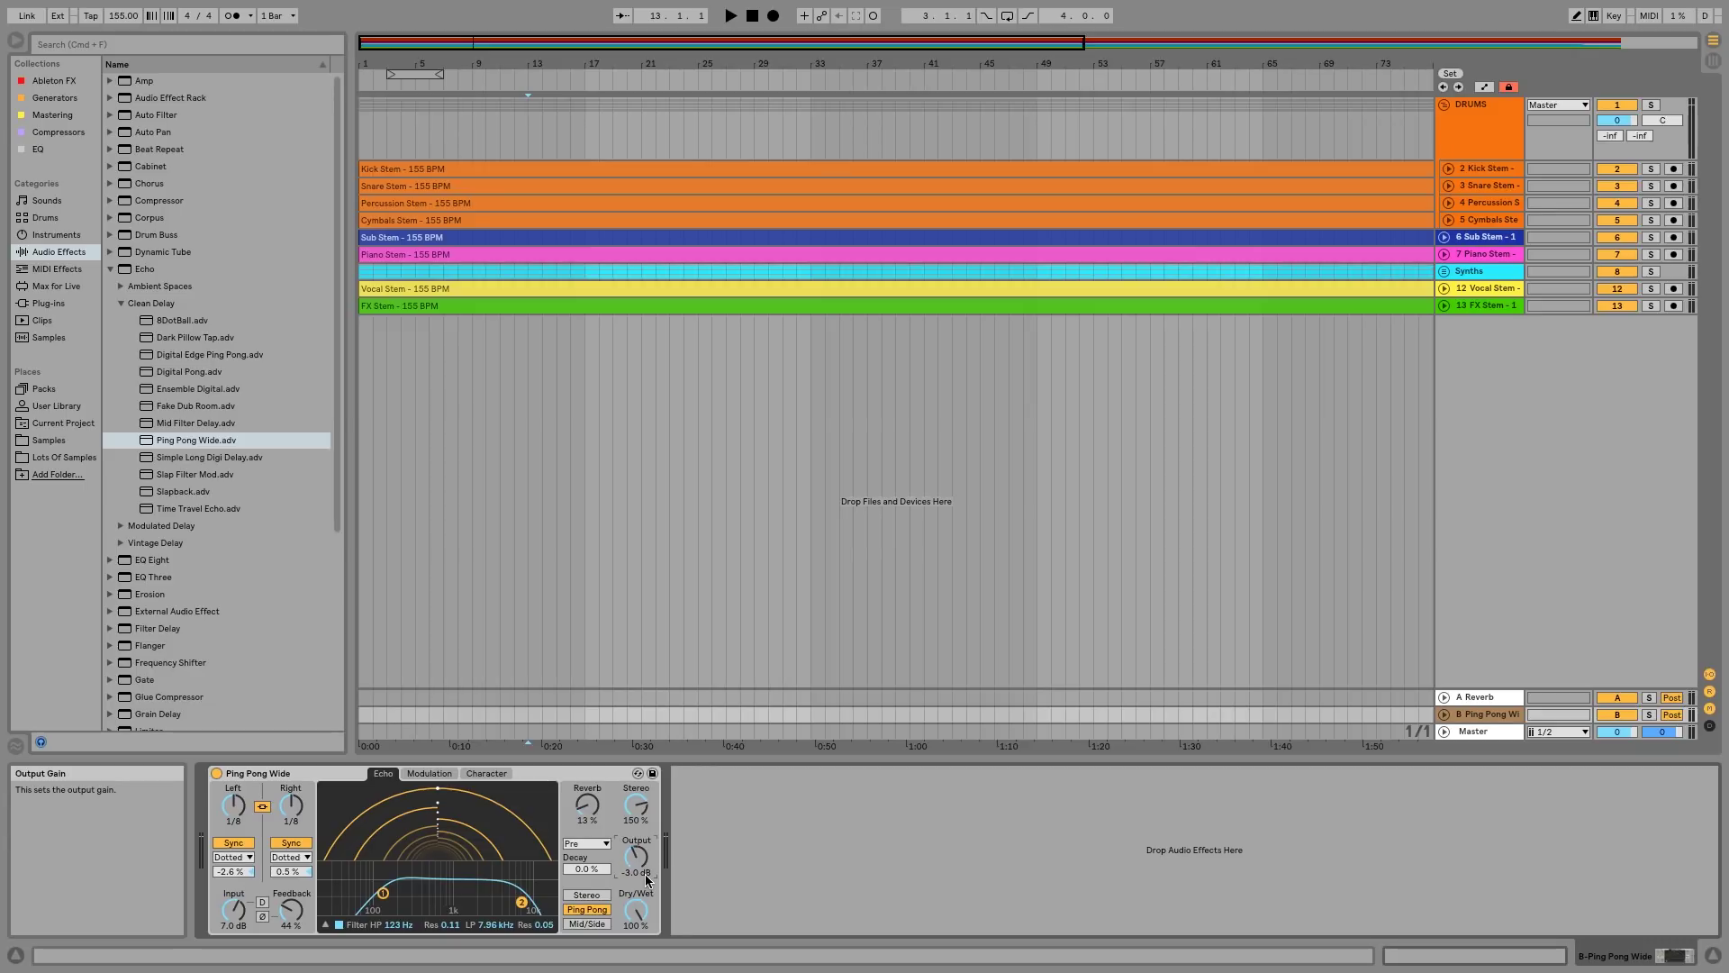
right_click(303, 779)
key(Escape)
double_click(302, 776)
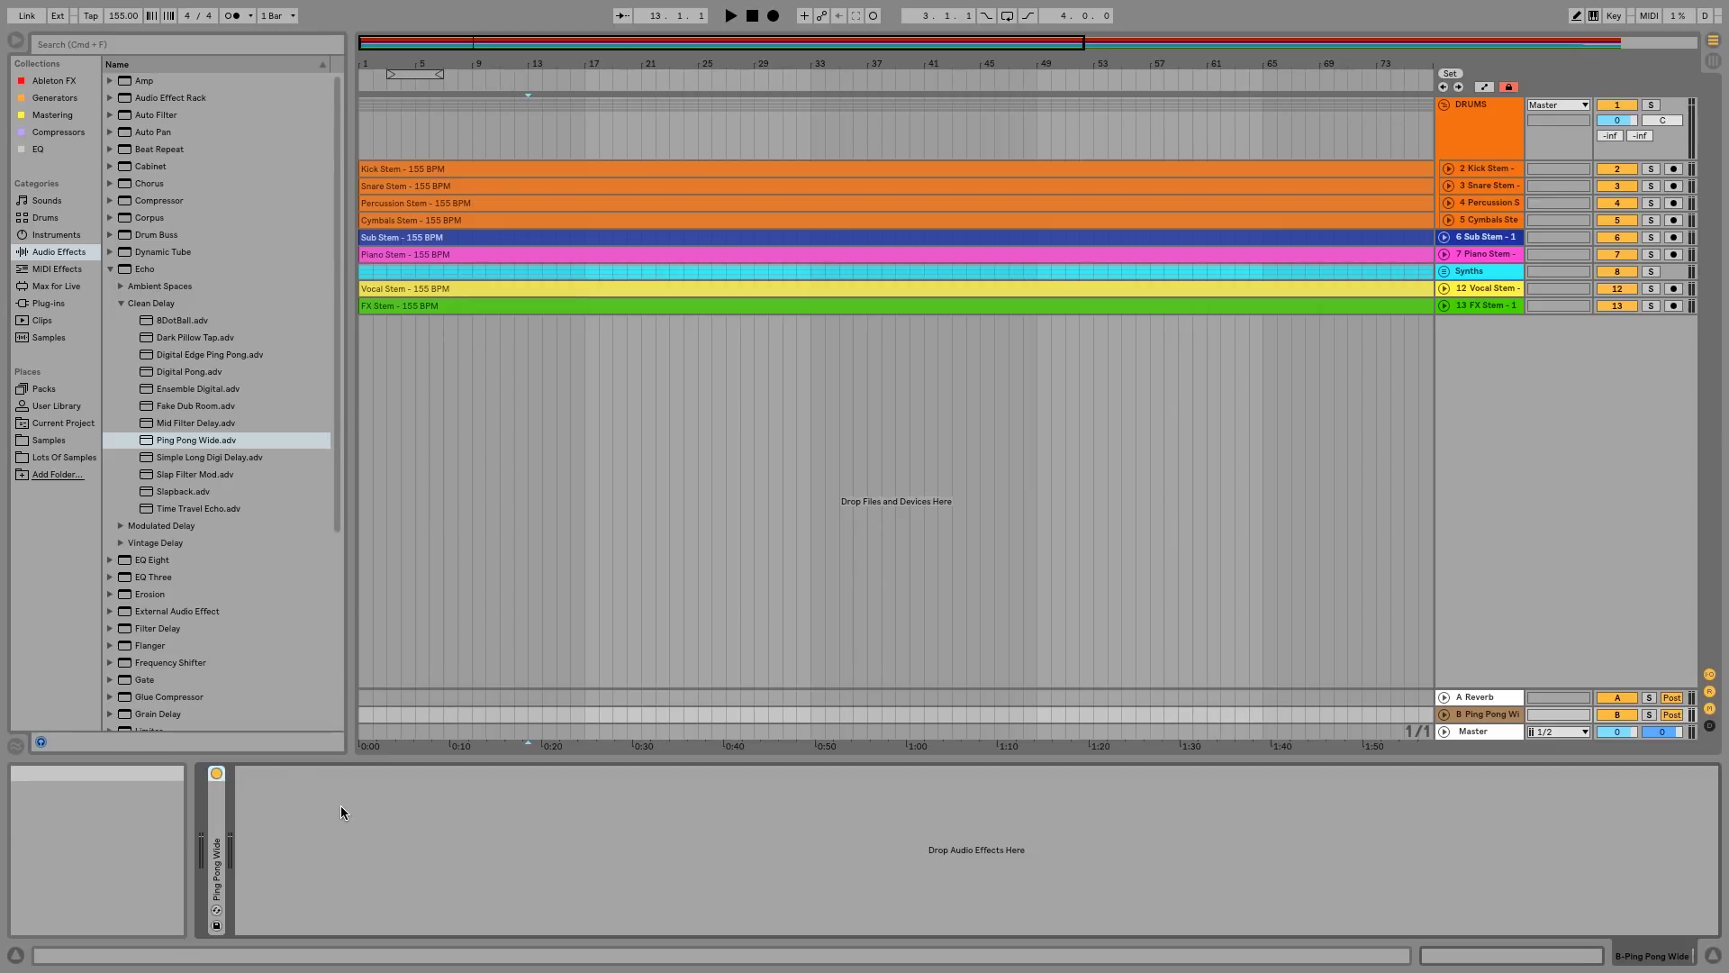
Rename return track B to 'B Ping Pong Dly' and colour it white
right_click(1495, 716)
key(Escape)
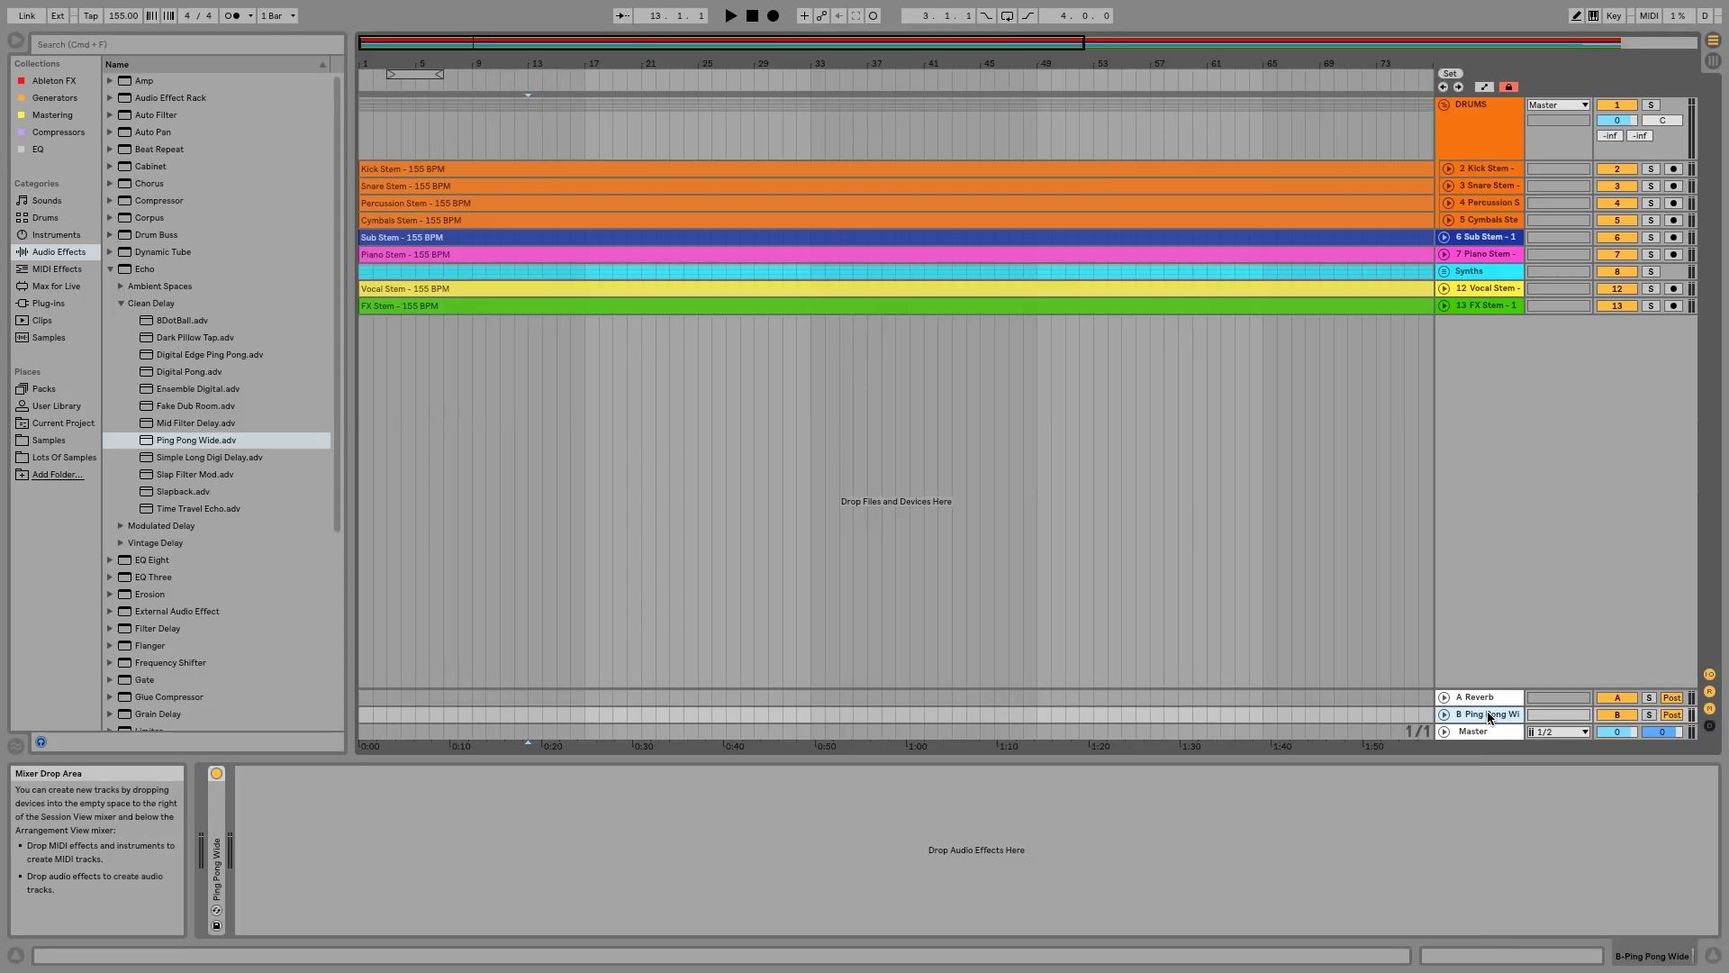
key(super+r)
key(Return)
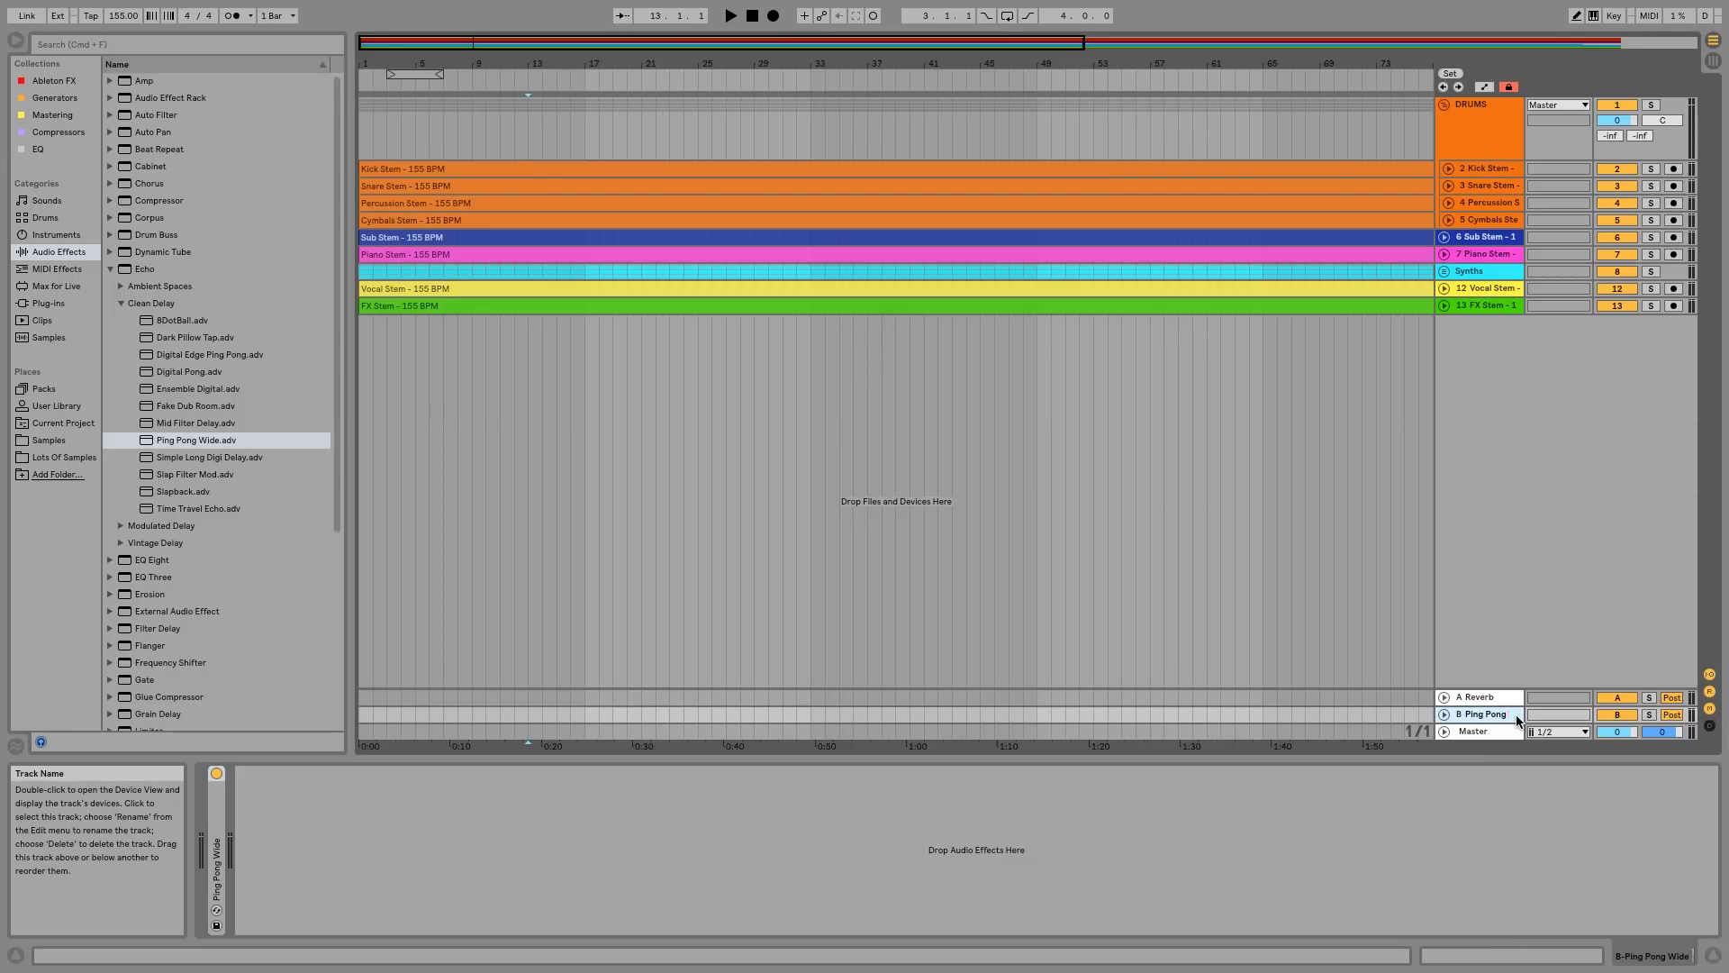
text(ly)
key(Return)
right_click(1517, 719)
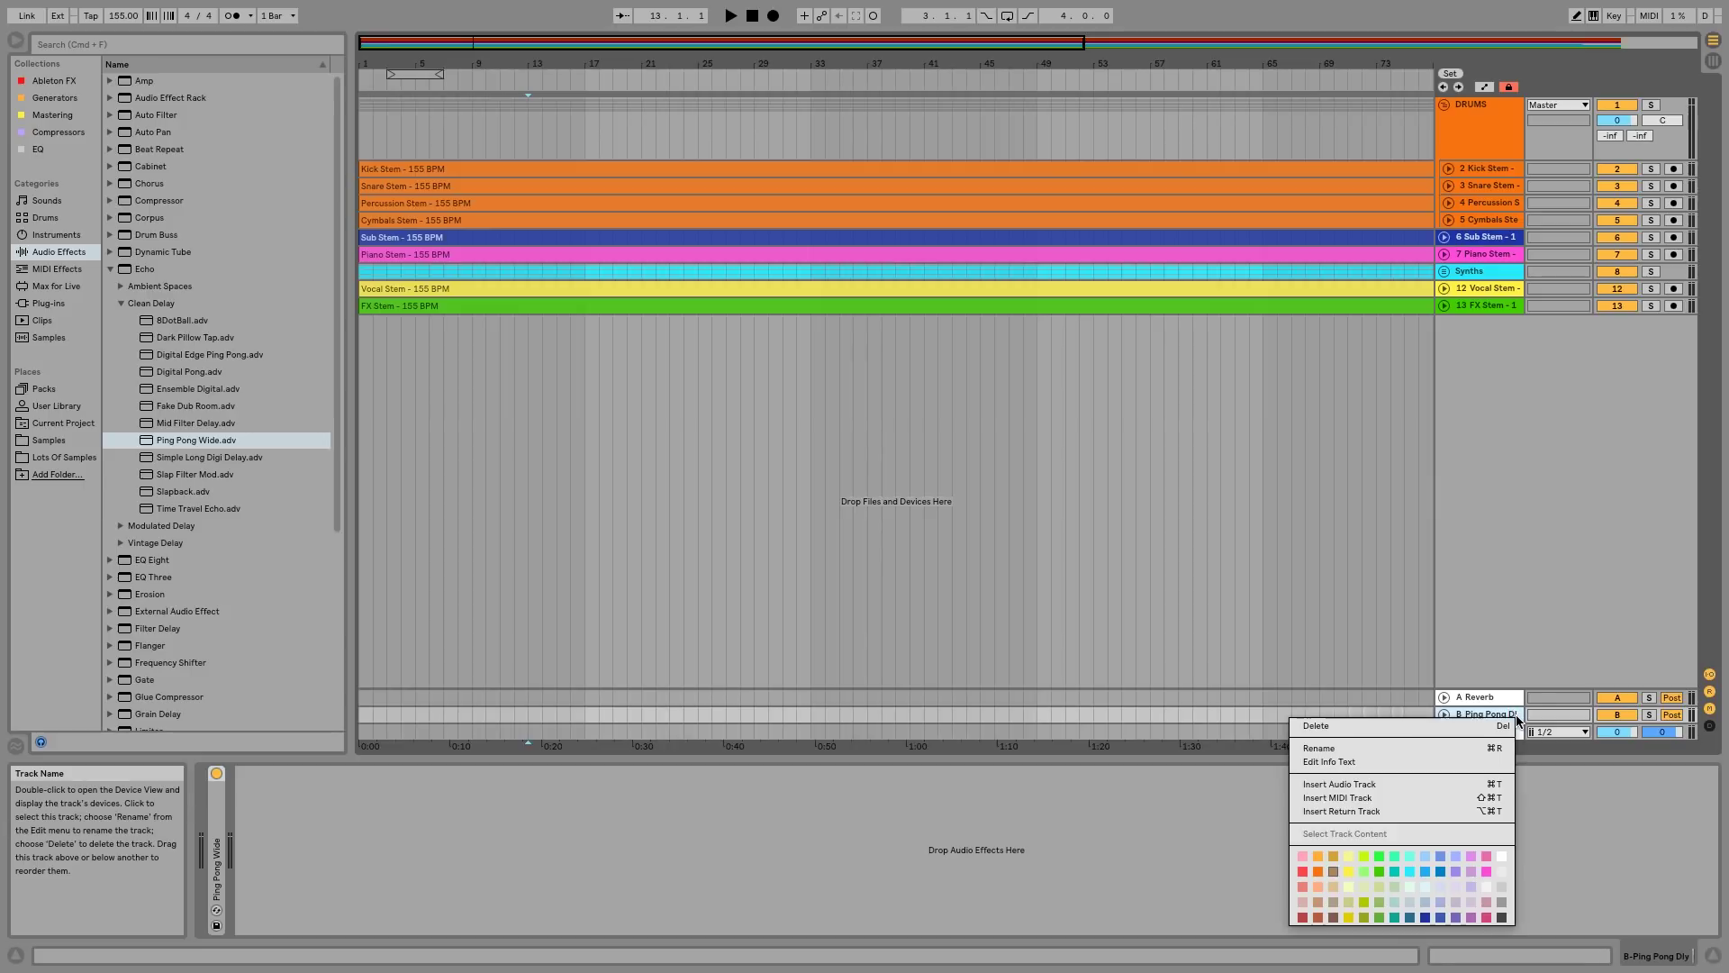
click(1500, 857)
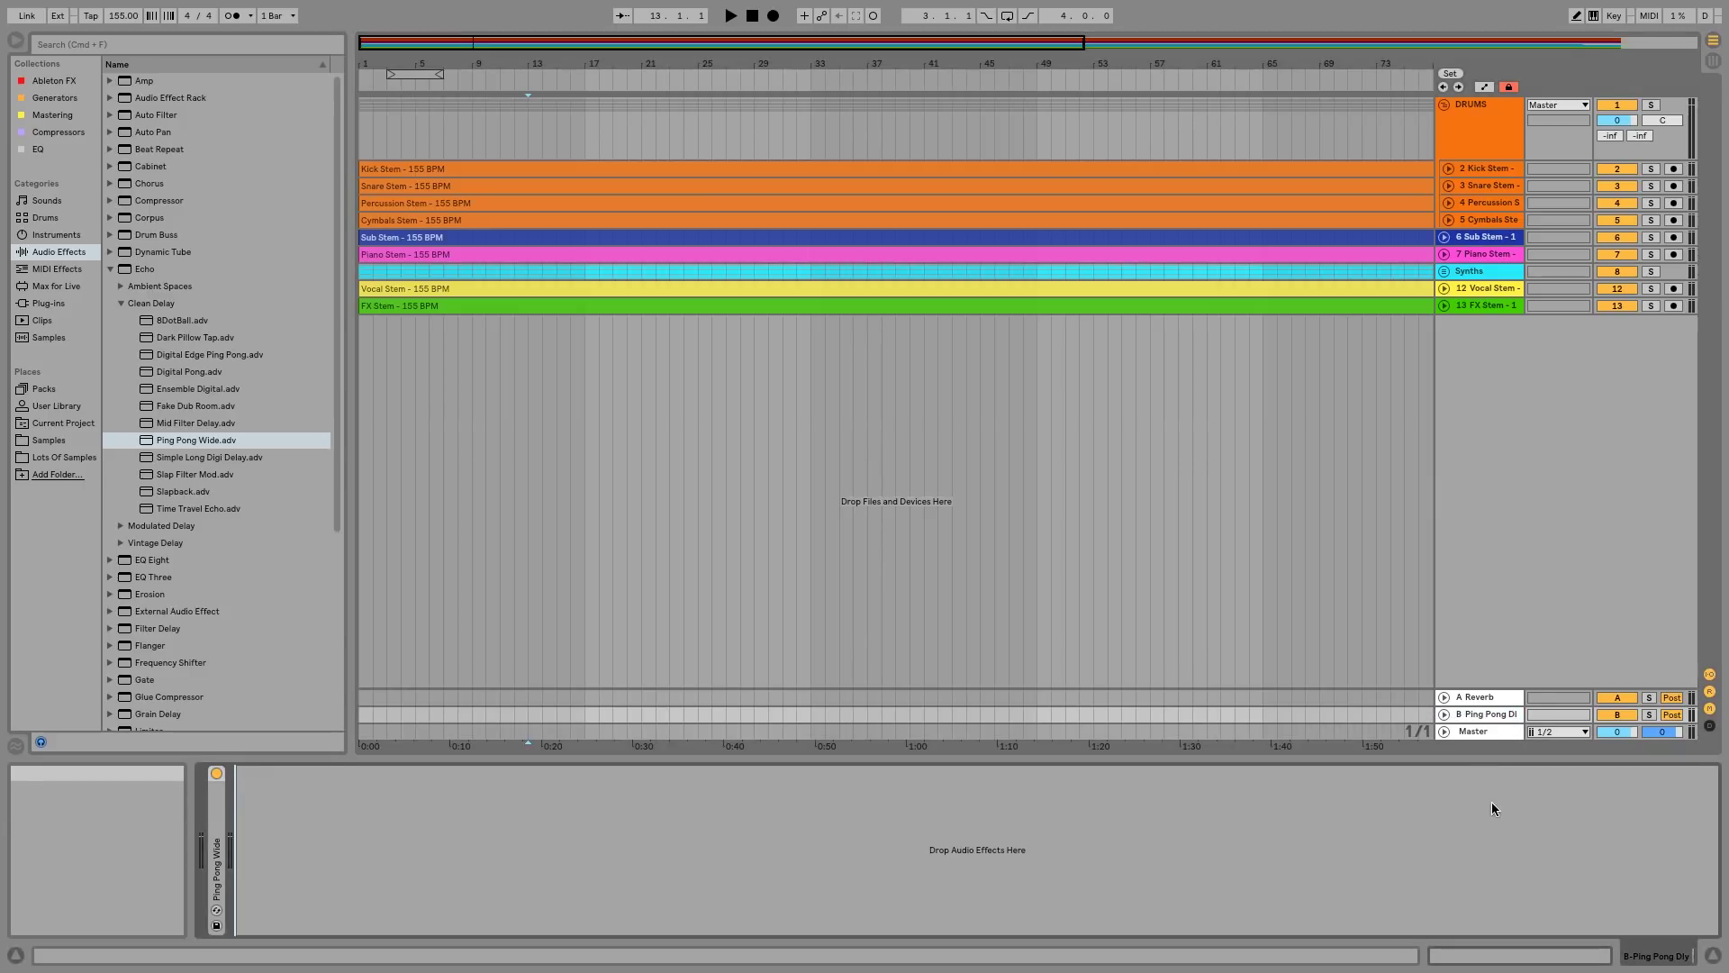
click(111, 269)
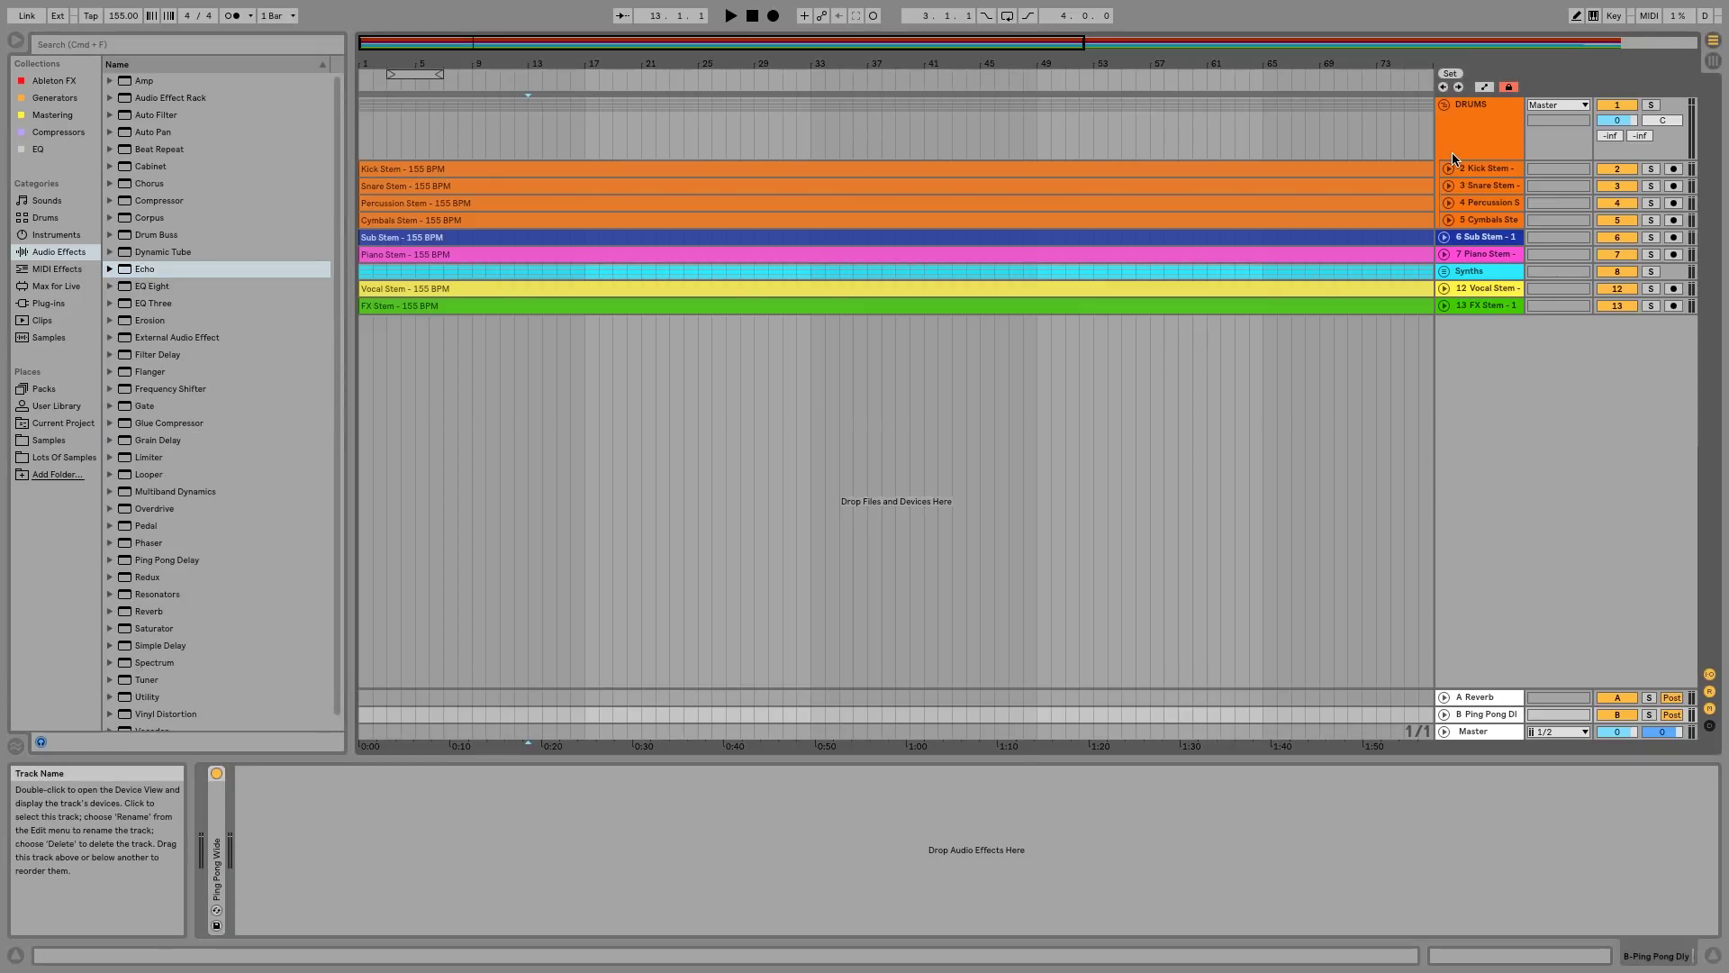
Add a Utility device to the Master track with its Gain set to -3 dB
click(1461, 729)
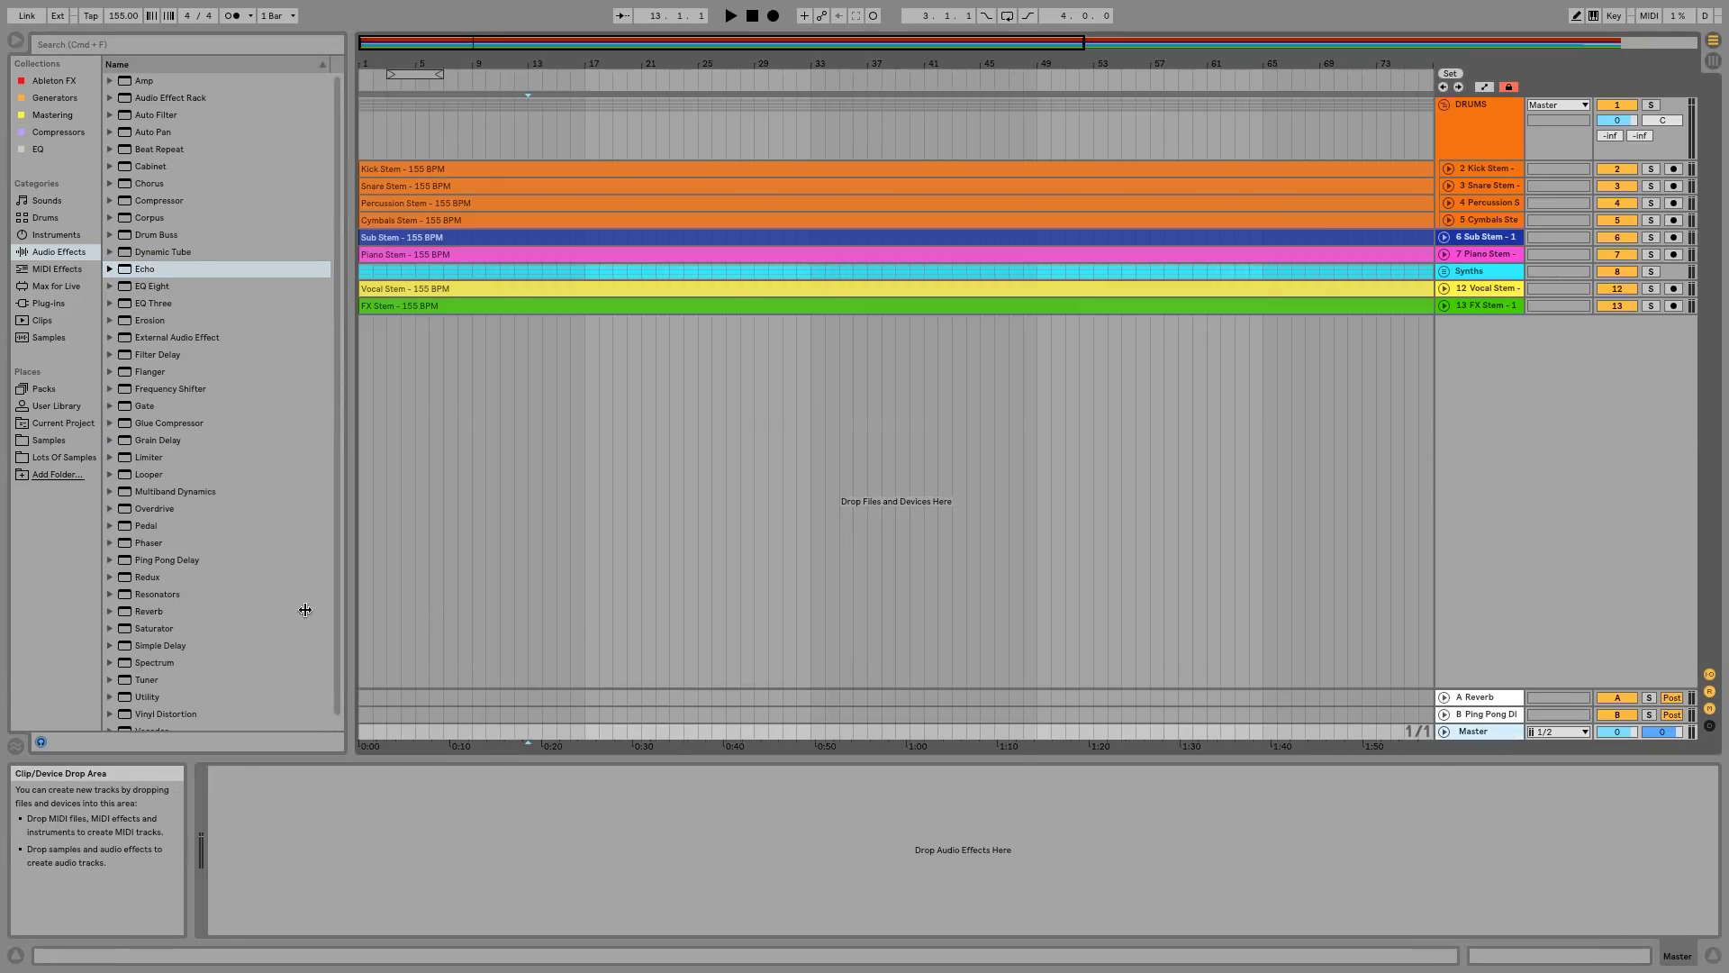
double_click(144, 697)
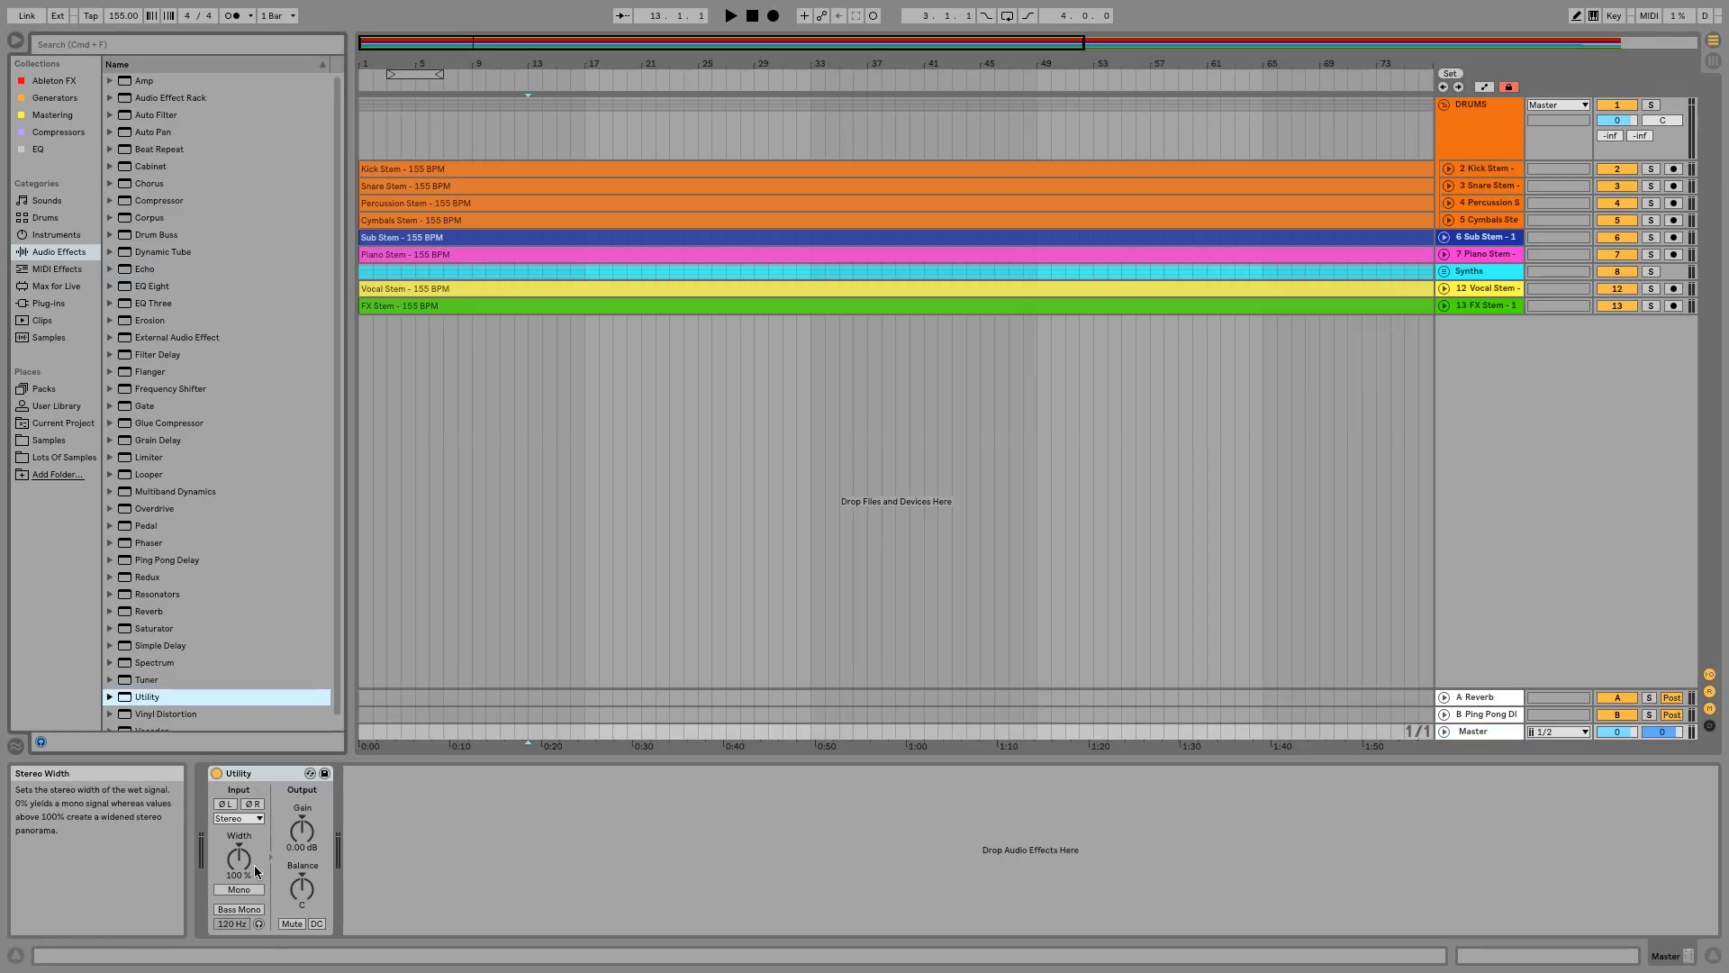
click(294, 854)
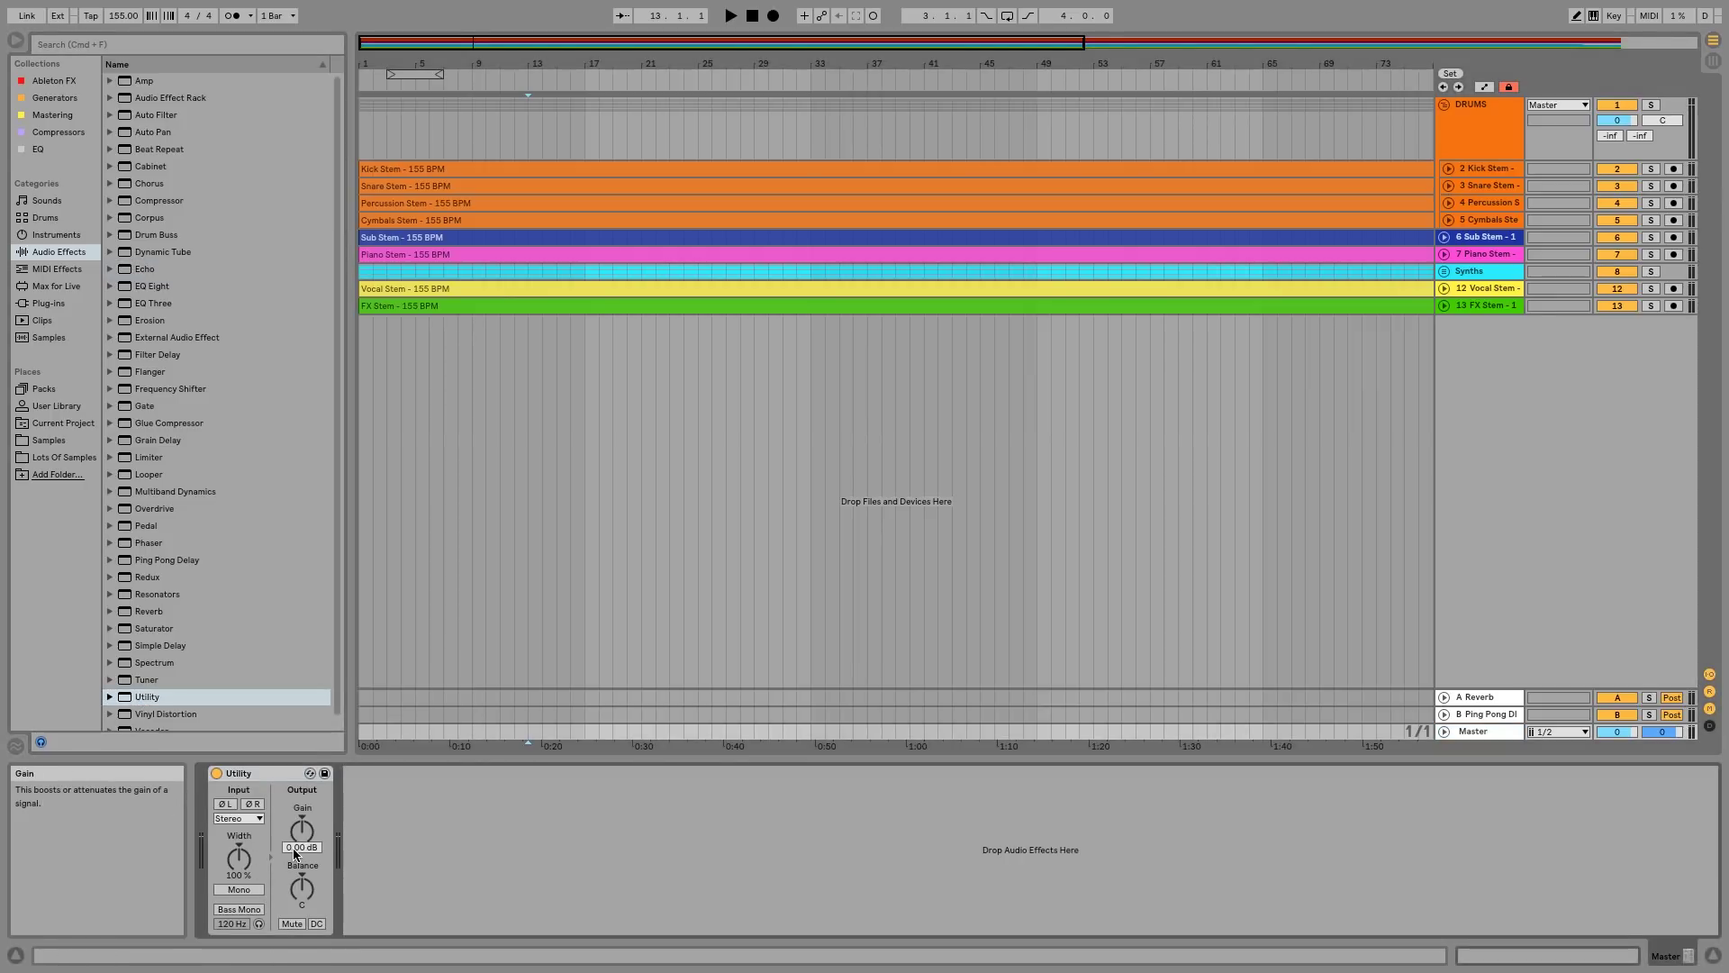
key(Return)
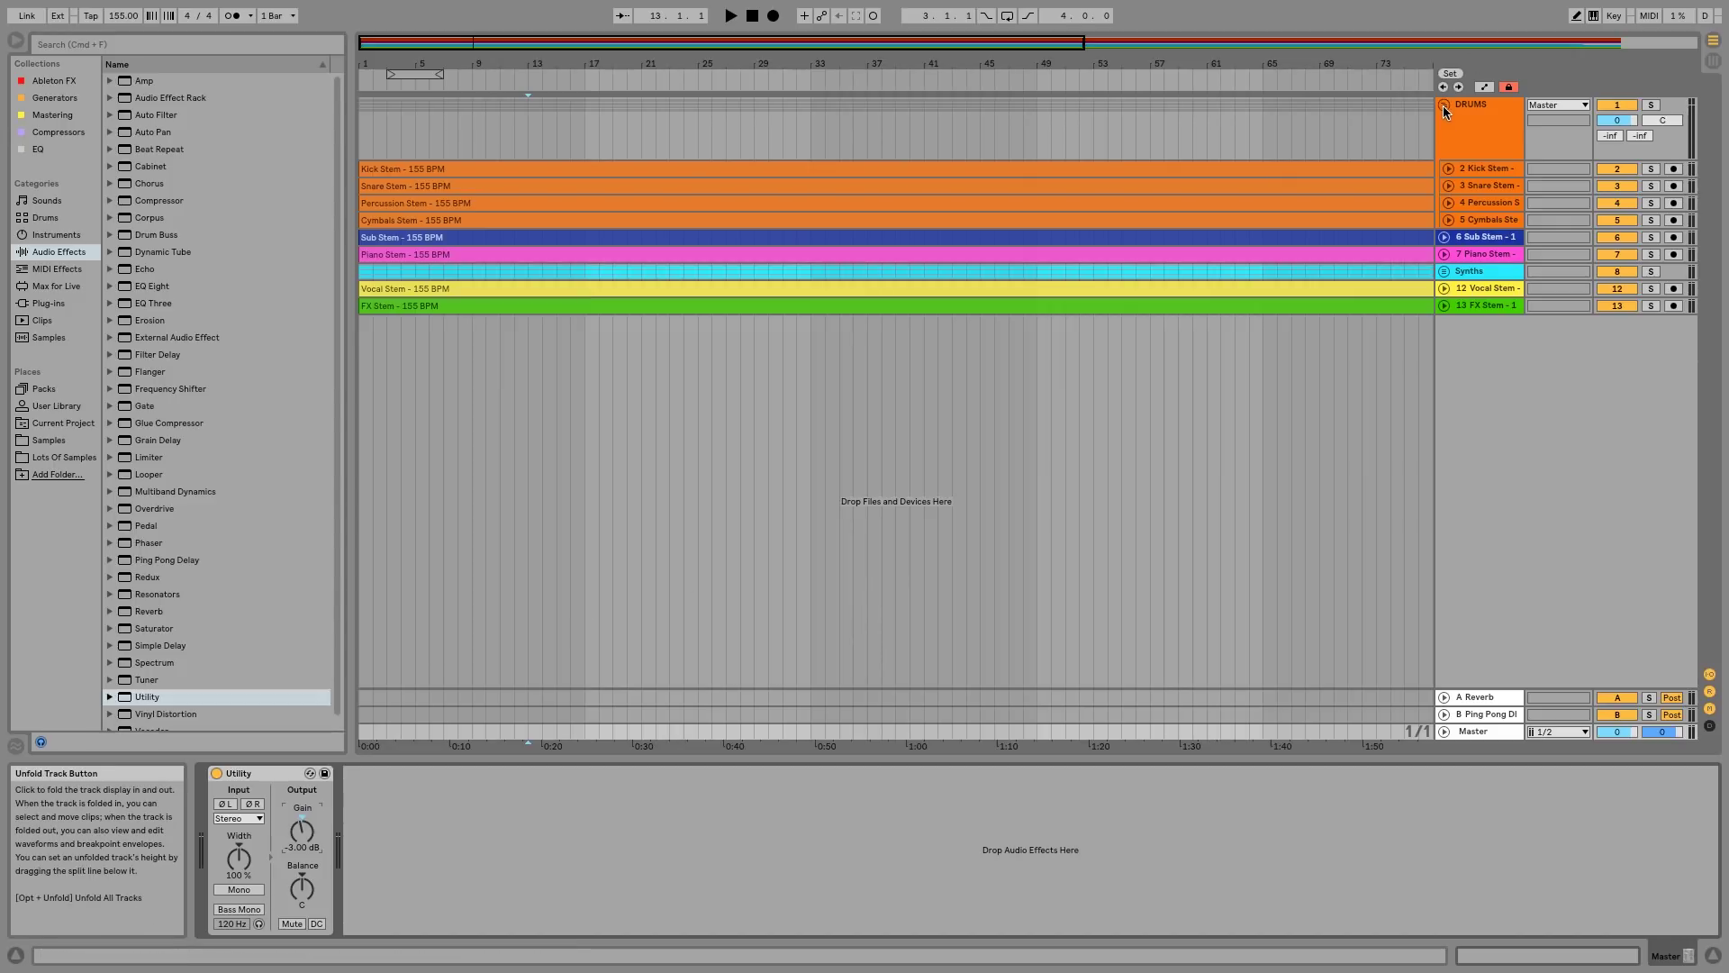
Fold the DRUMS group and raise the Master Utility gain to 3.89 dB during playback
key(u)
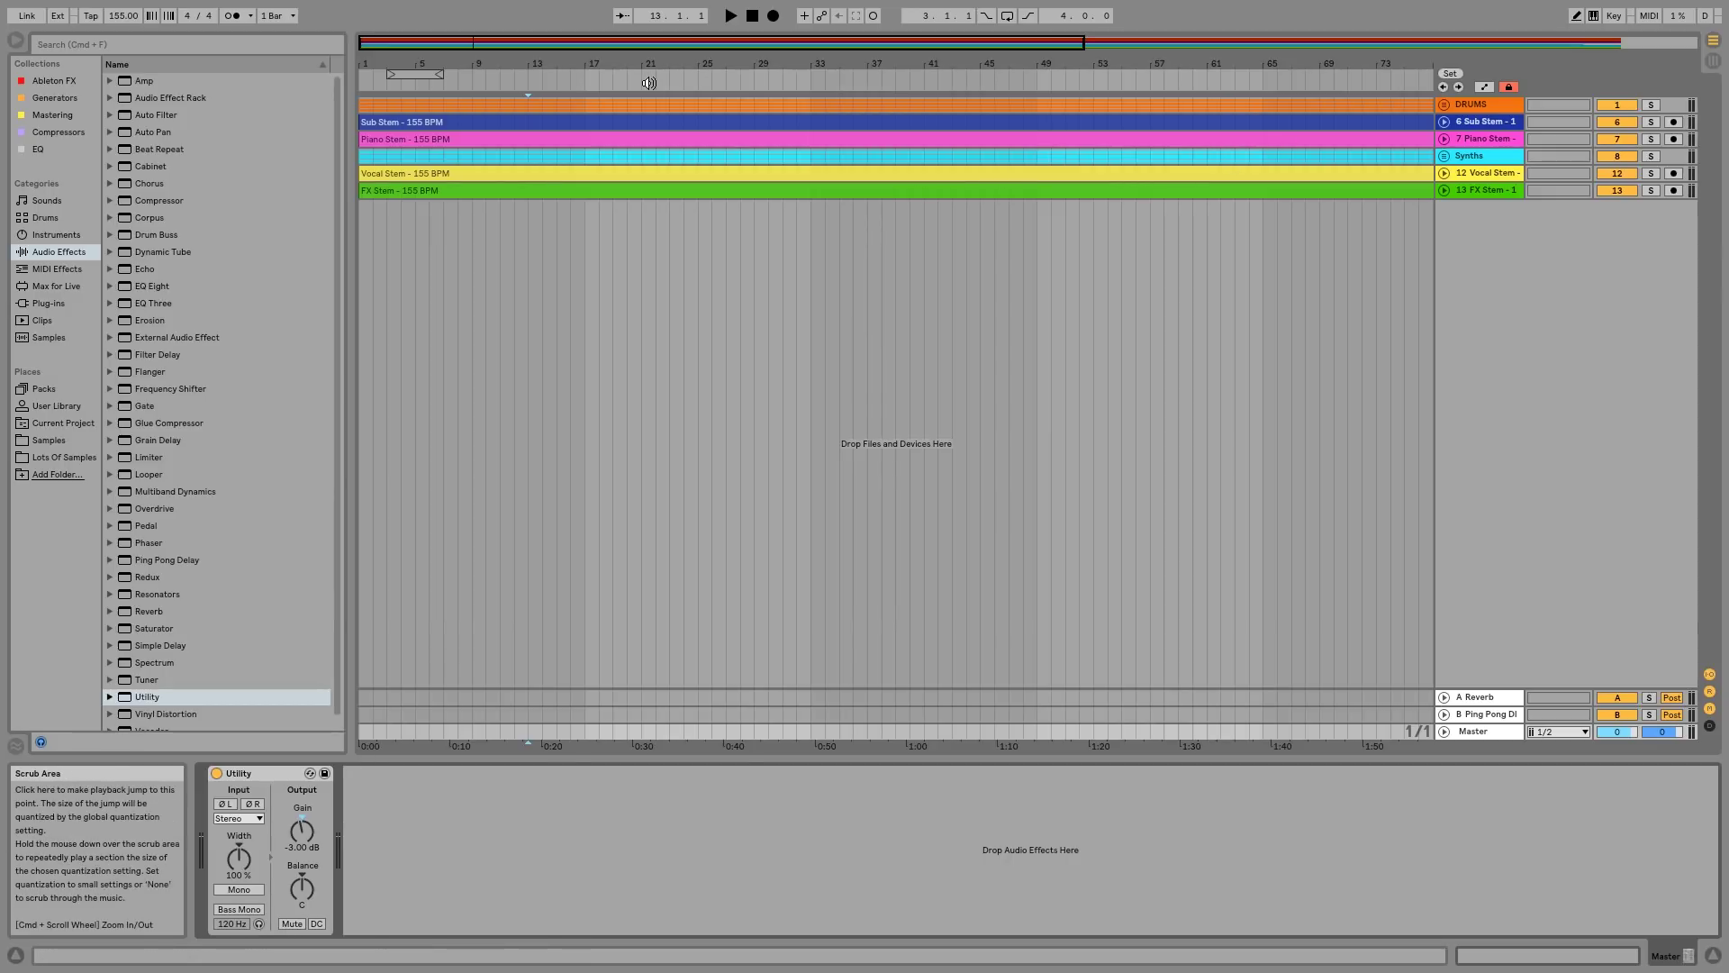
click(551, 81)
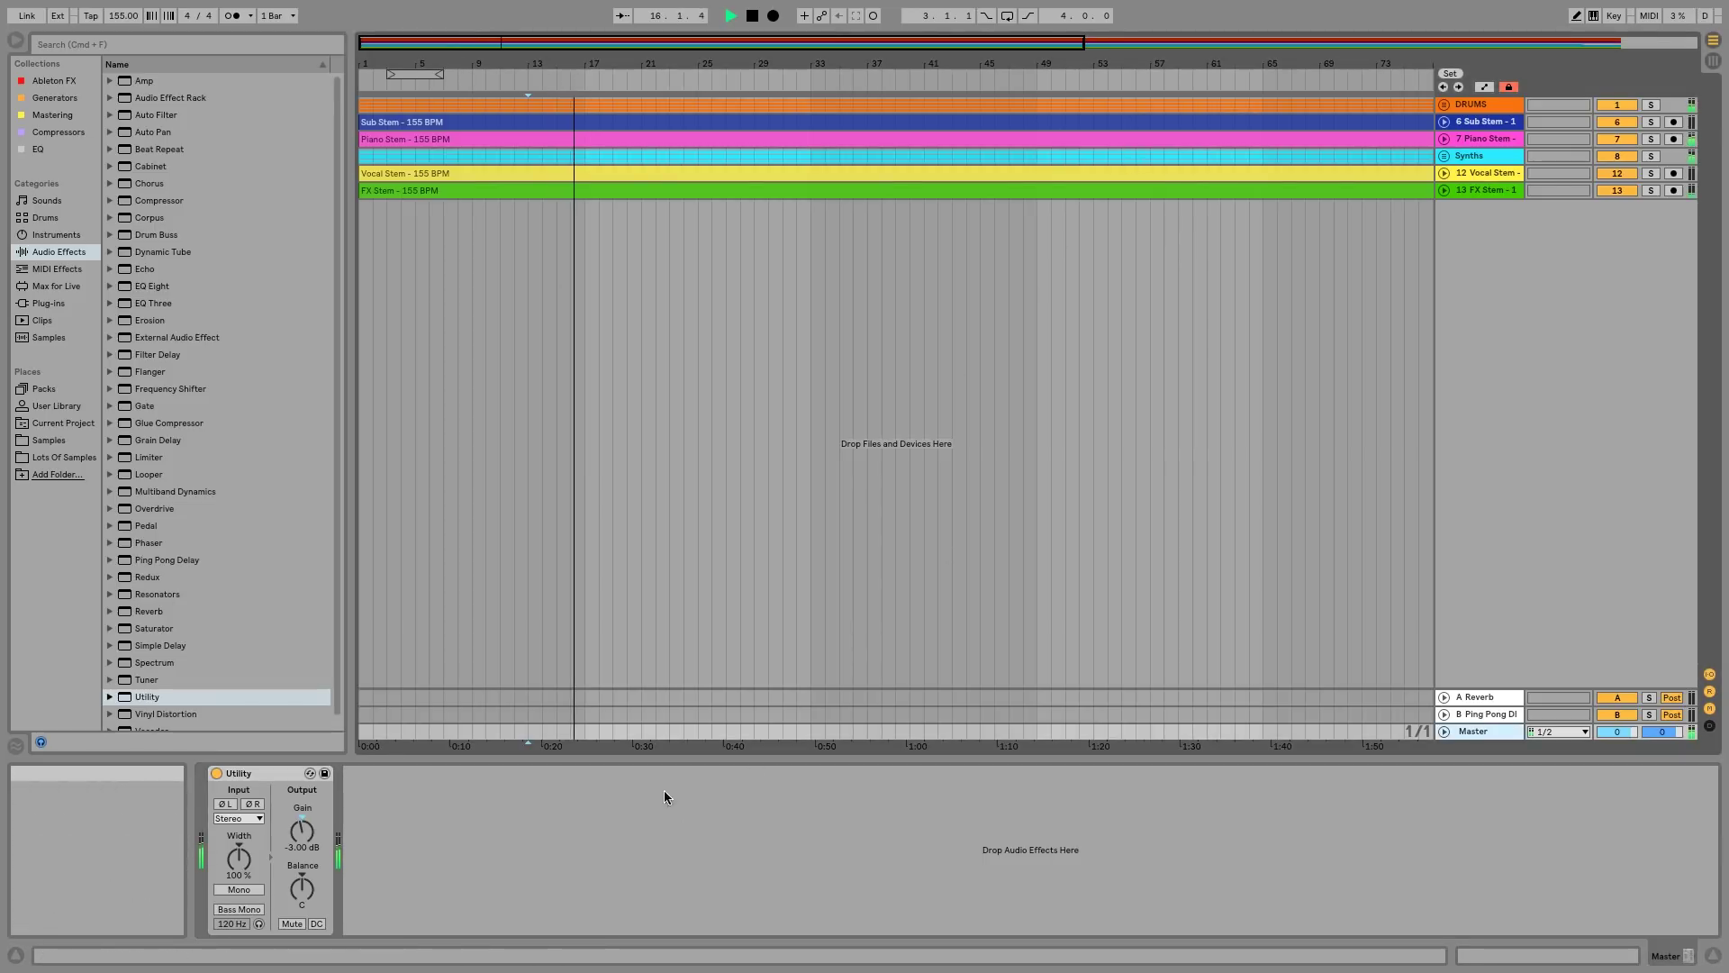
drag(302, 831, 301, 805)
key(space)
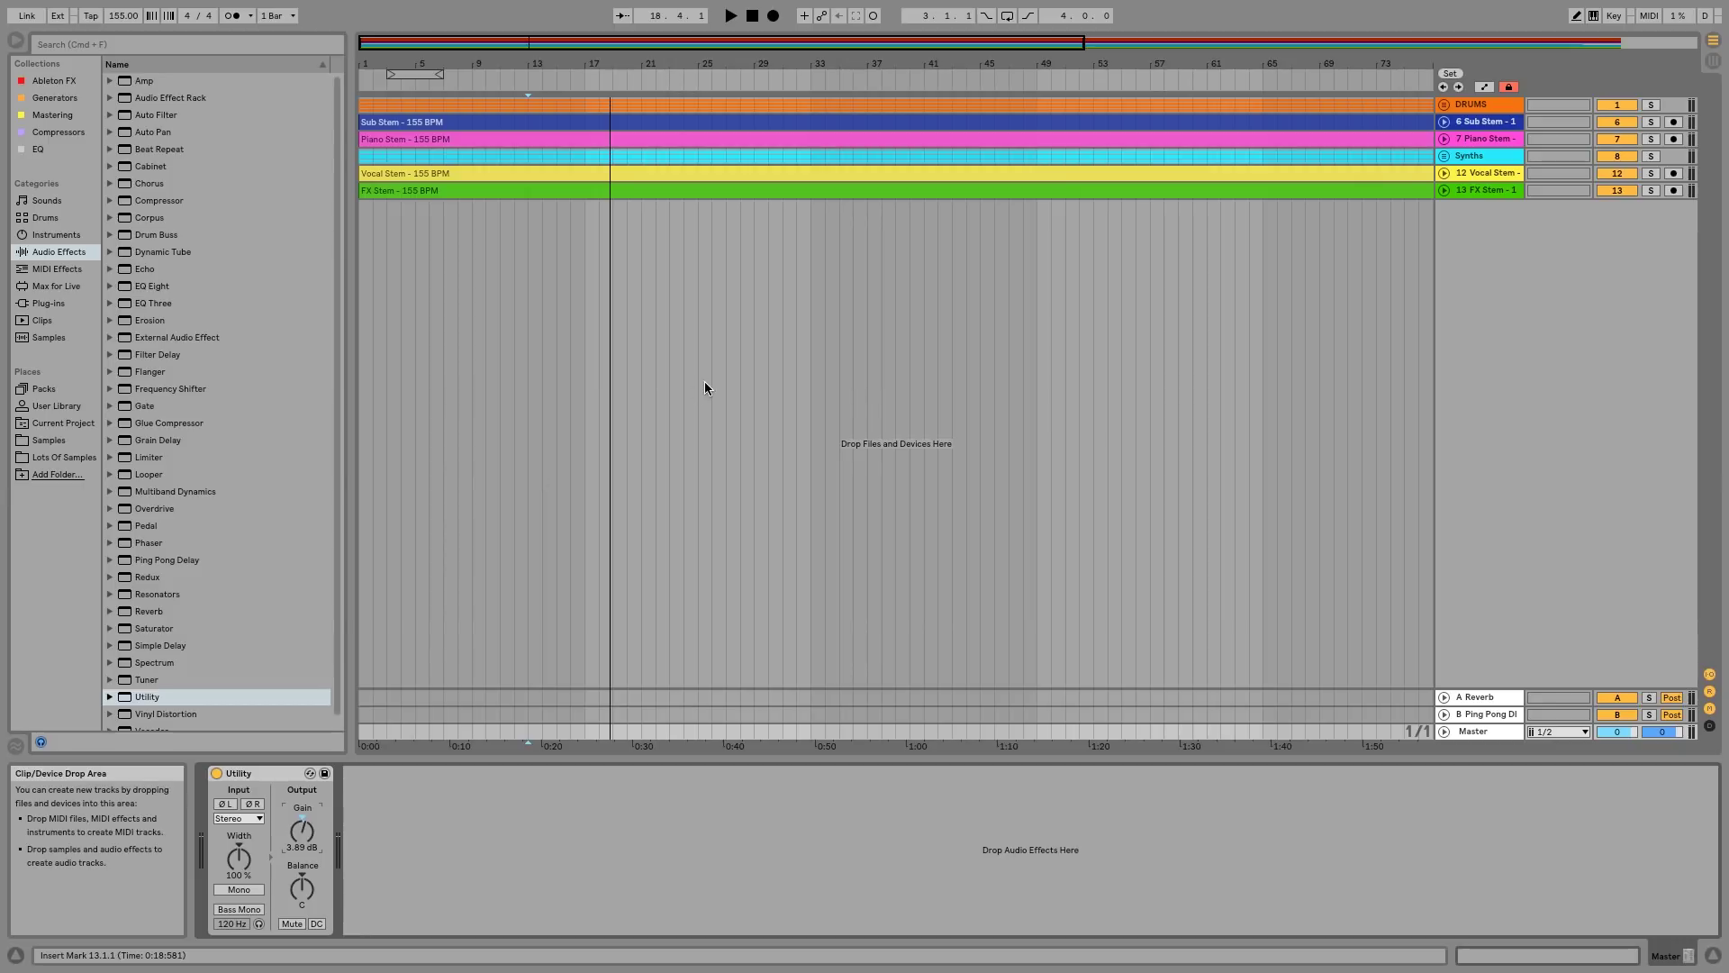
key(space)
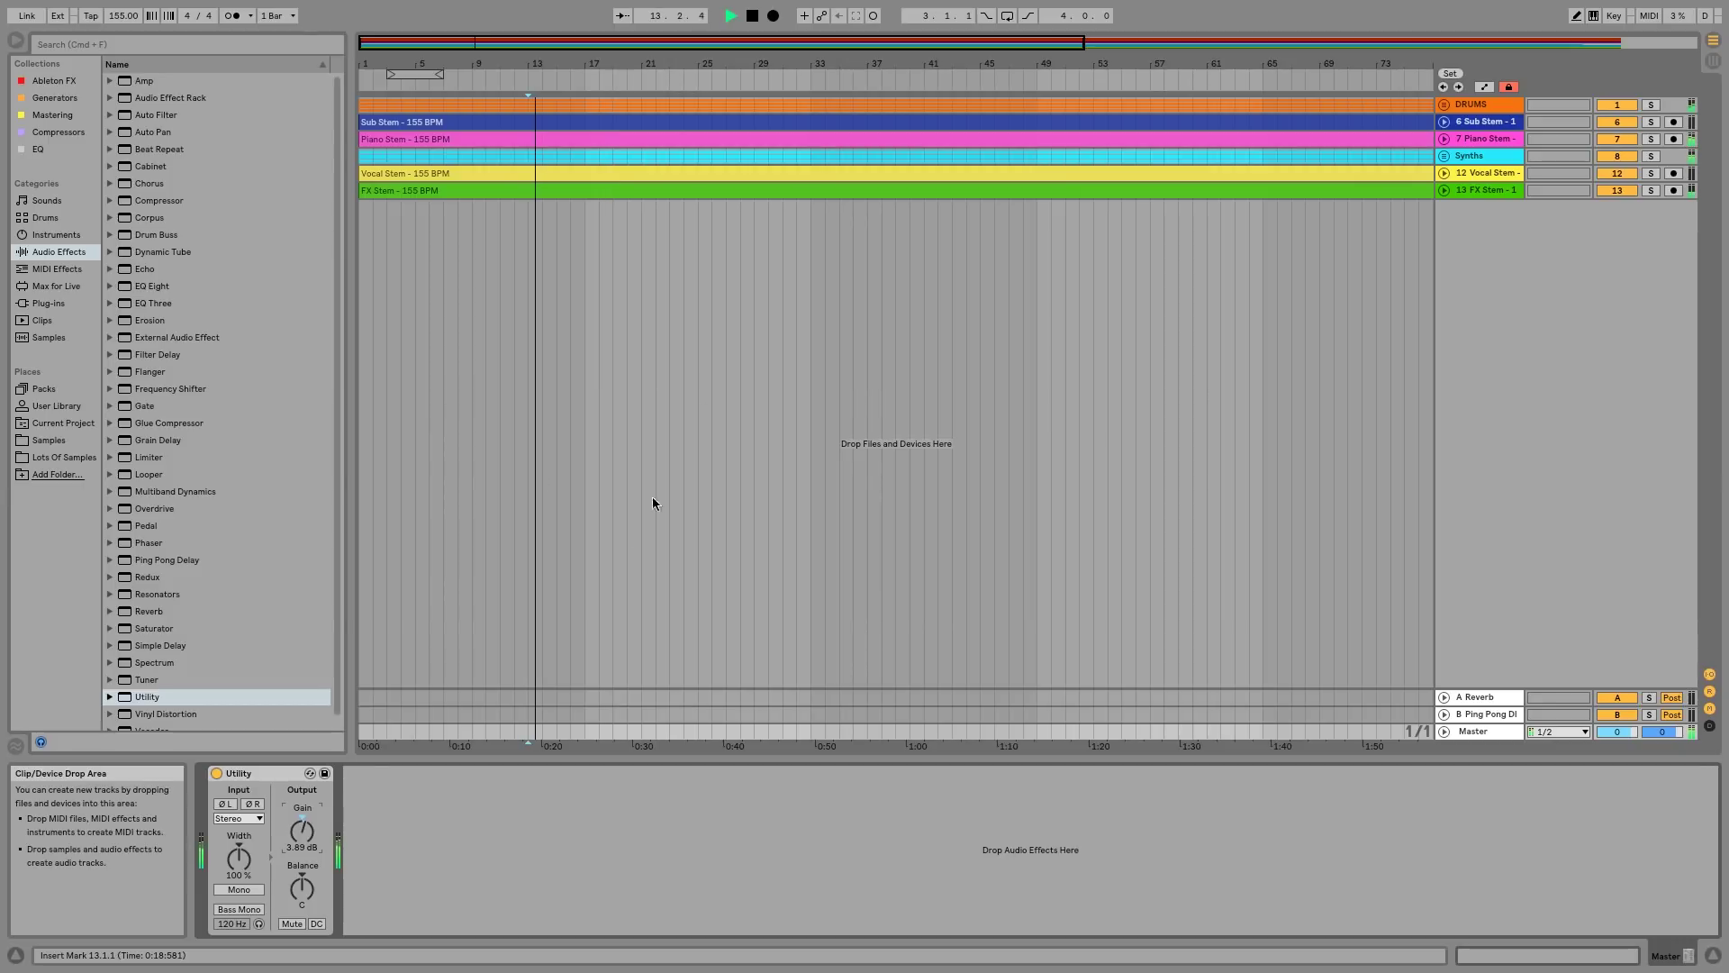
Unfold the Synths group and the Lead, Chord Synth, Pad, Vocal, FX, Piano and Sub stems
click(1445, 155)
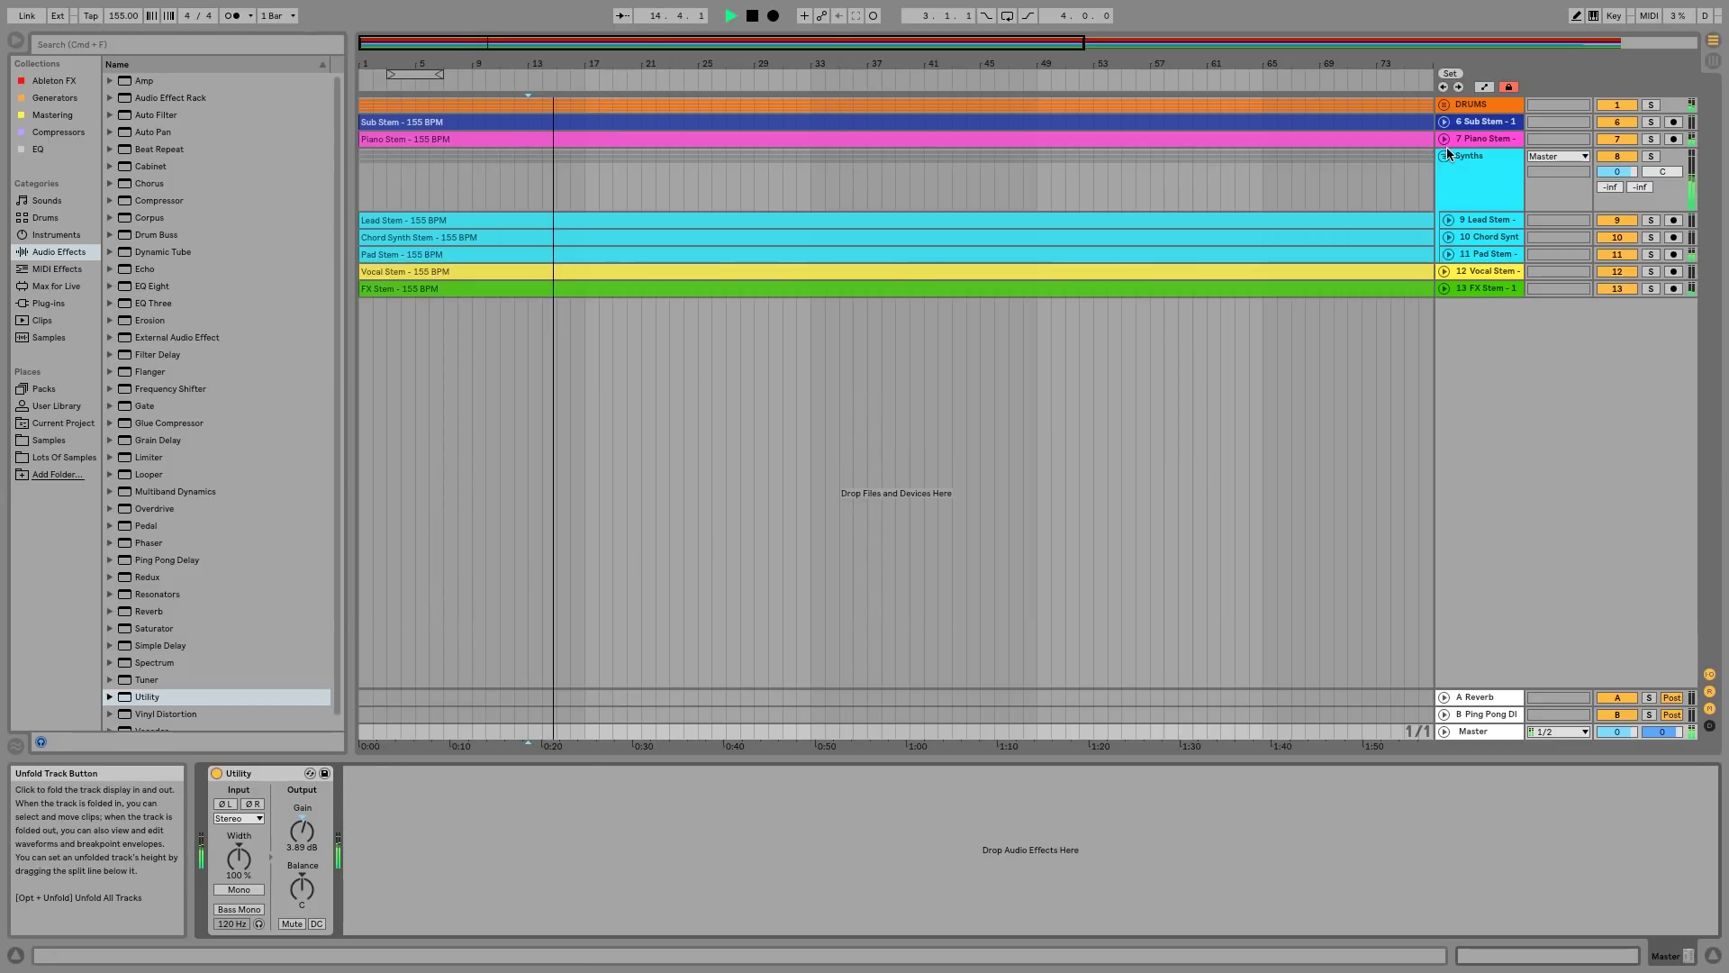
click(1447, 220)
click(1448, 300)
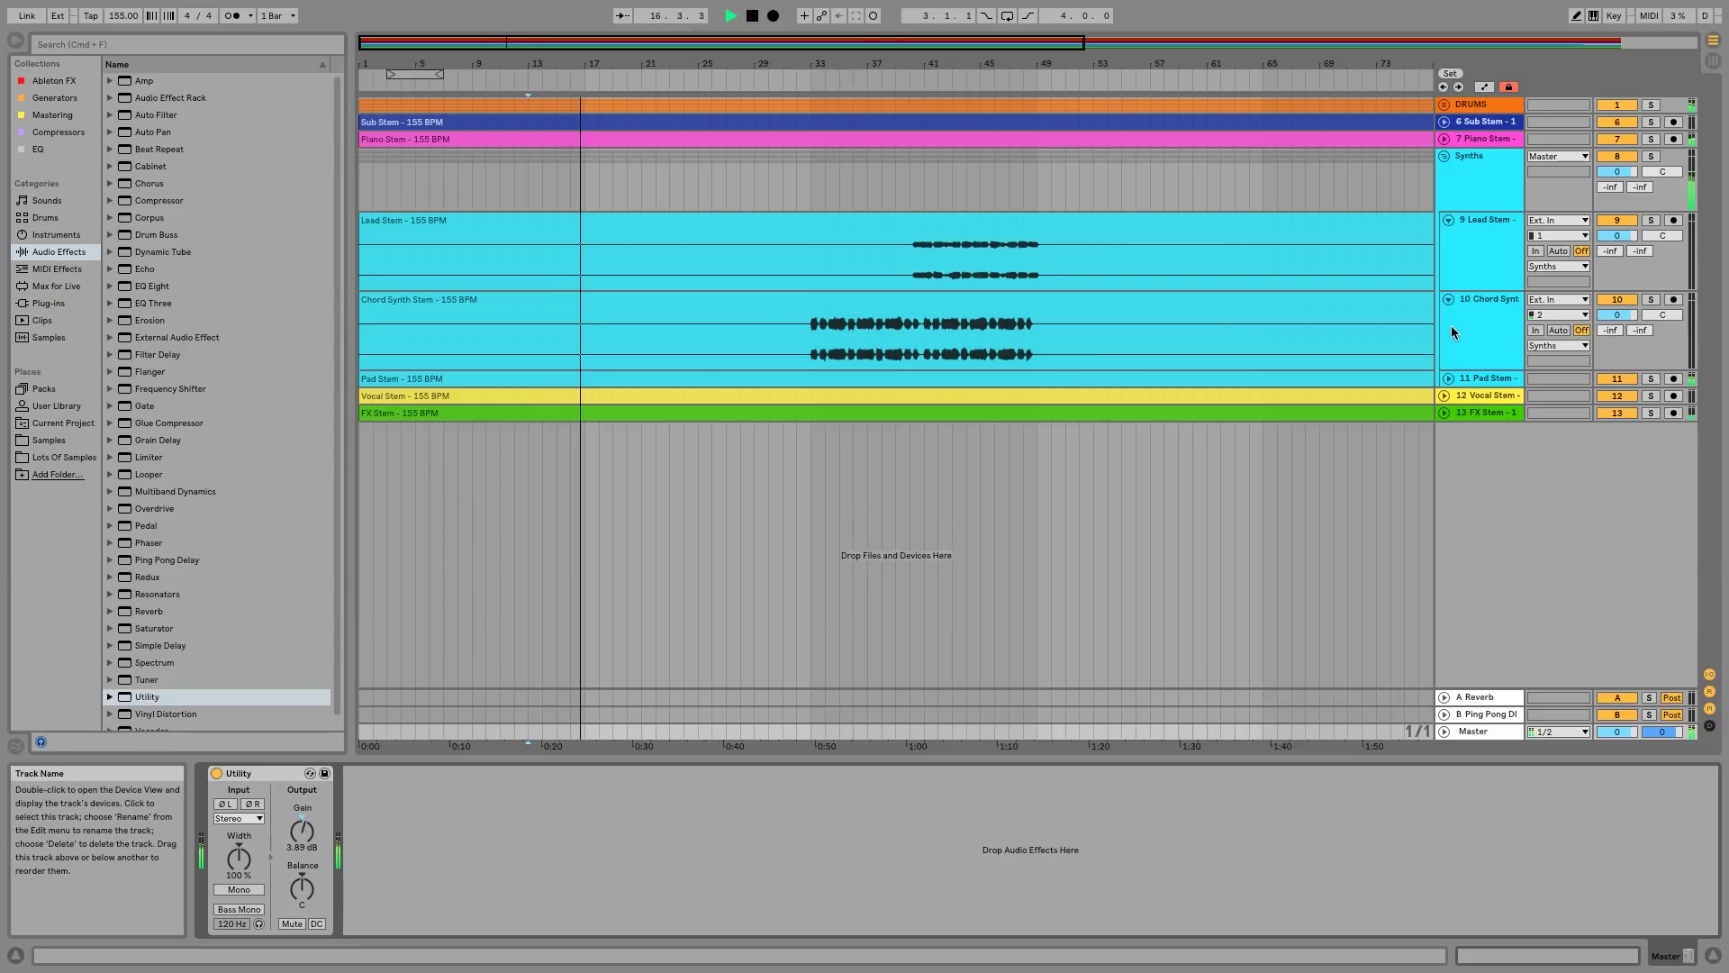
click(1448, 378)
click(1444, 458)
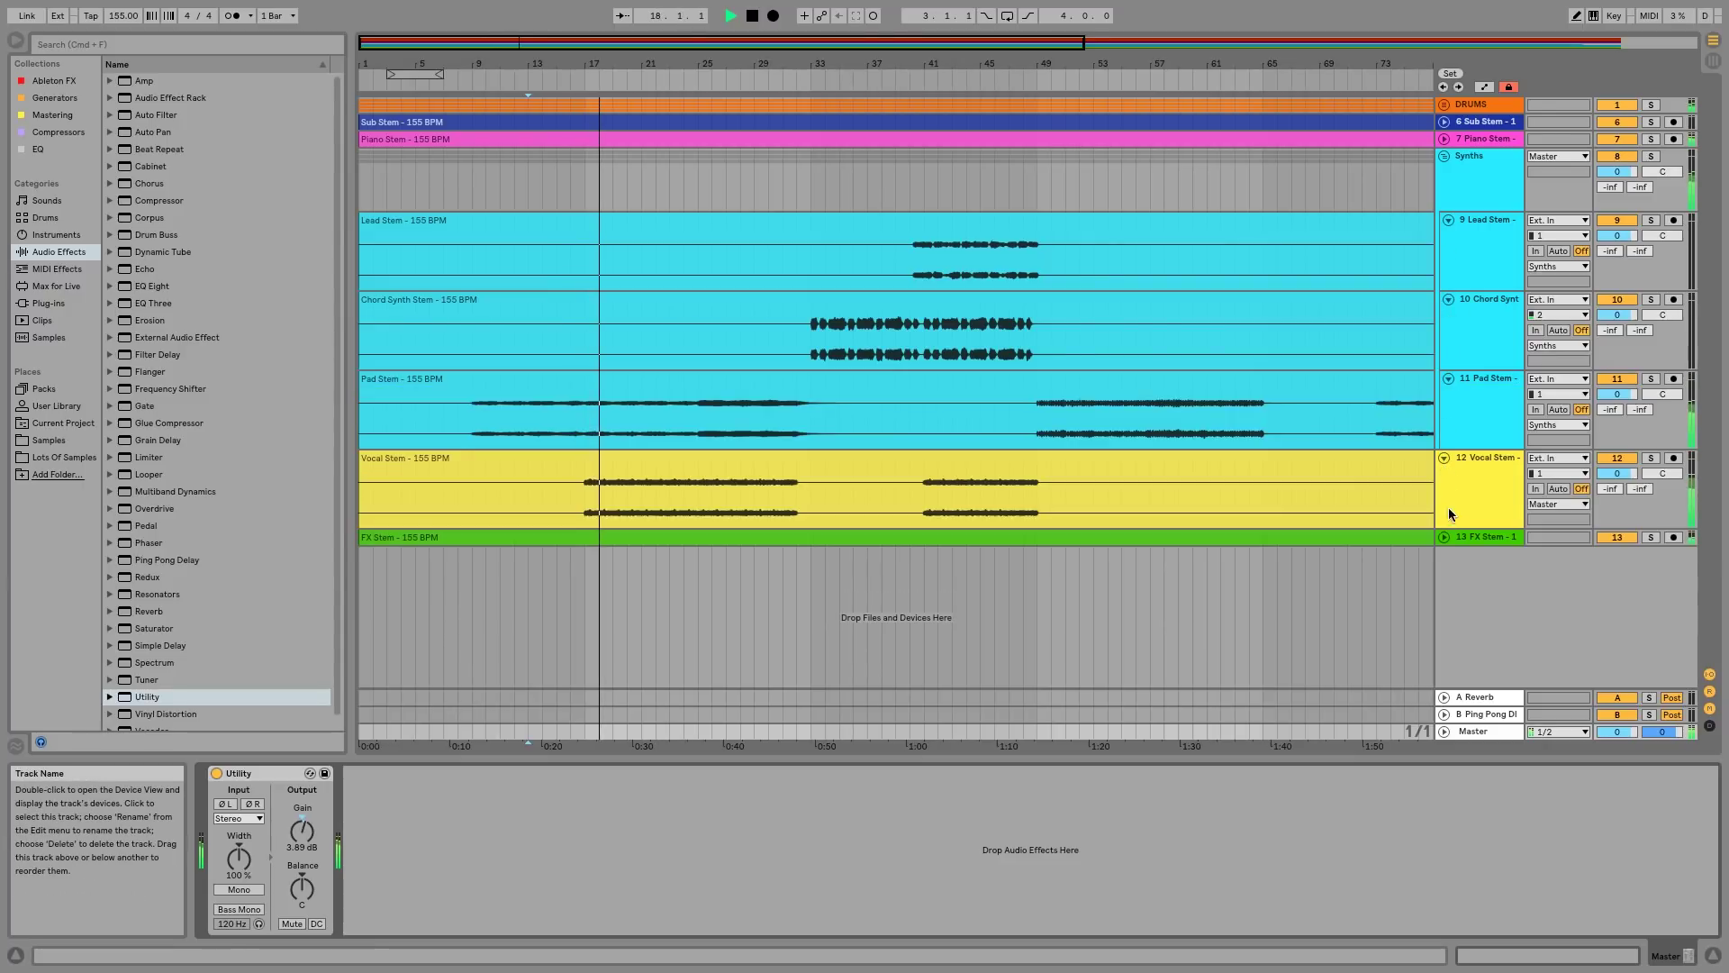
click(1443, 537)
click(1444, 139)
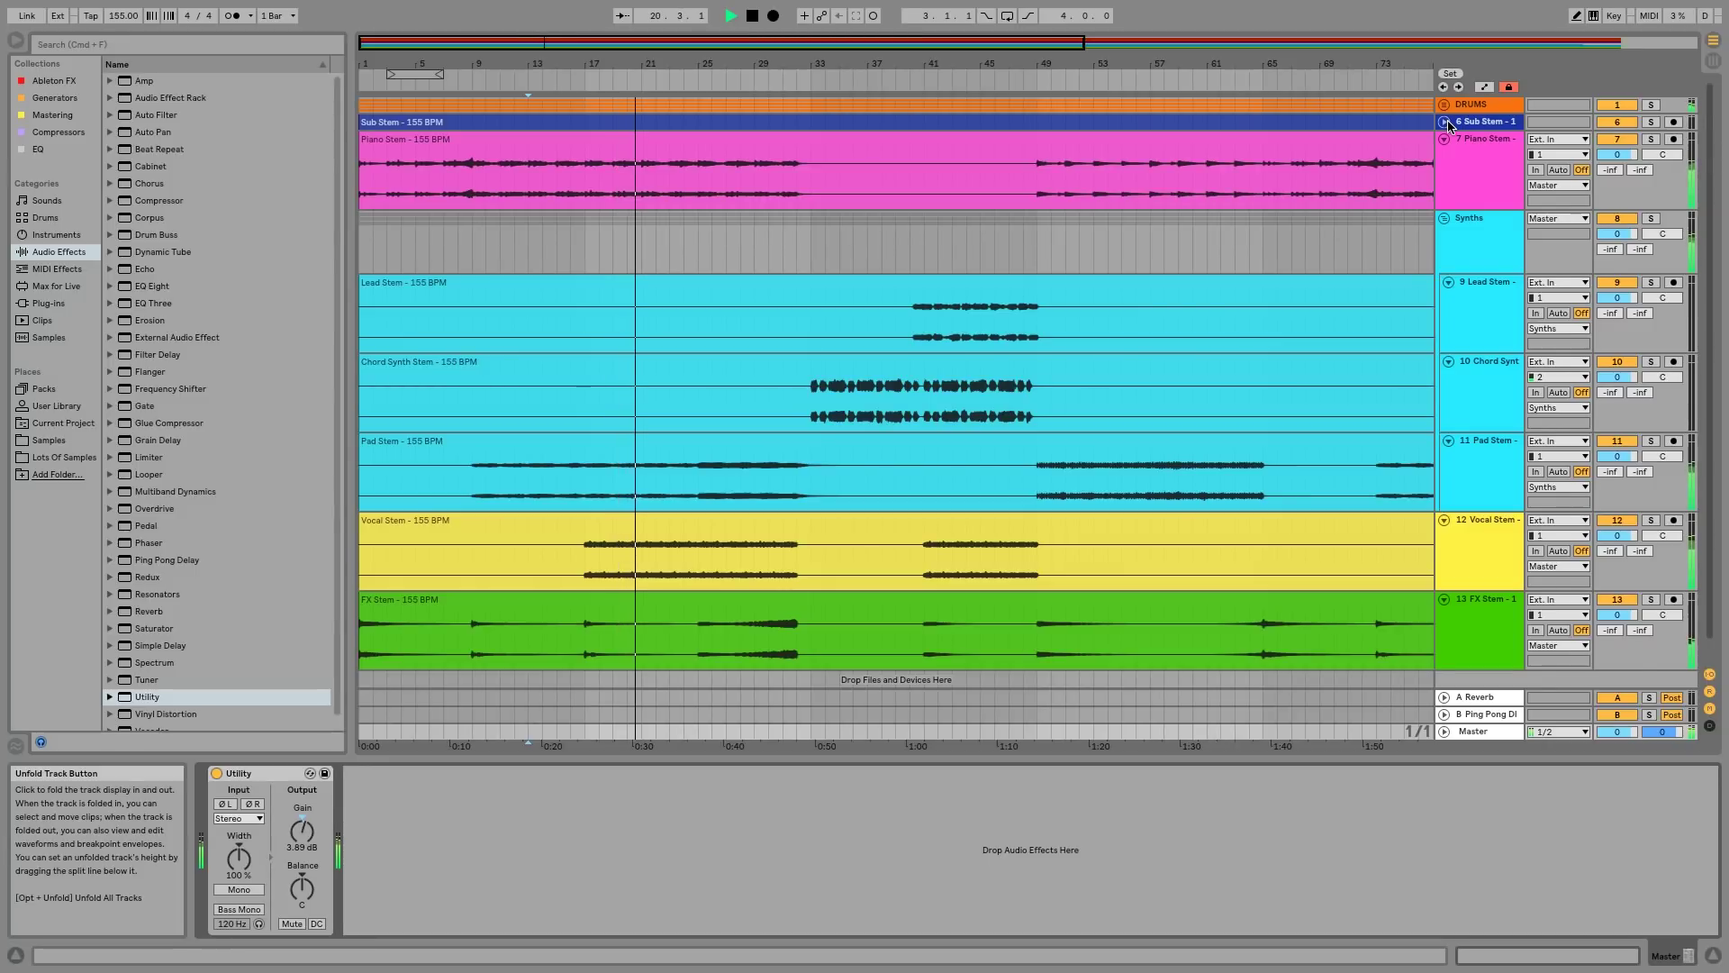
click(1444, 122)
Unfold the DRUMS group and its Kick, Snare, Percussion and Cymbals stems
click(1444, 105)
click(1448, 169)
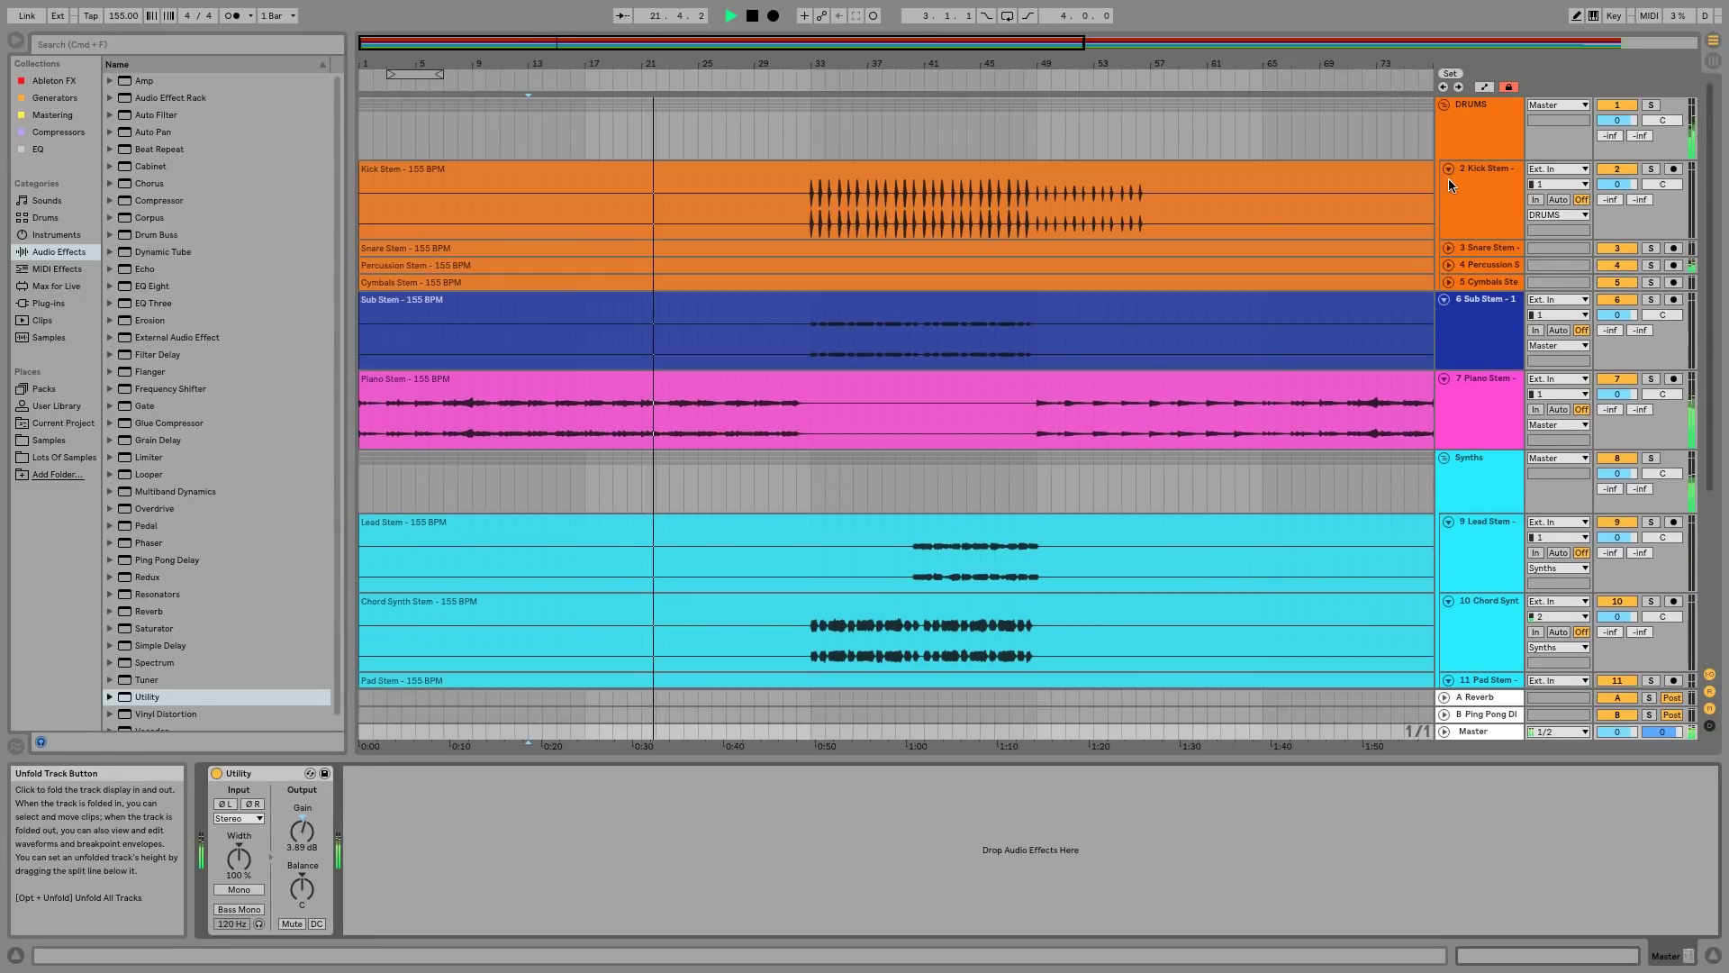
click(1448, 247)
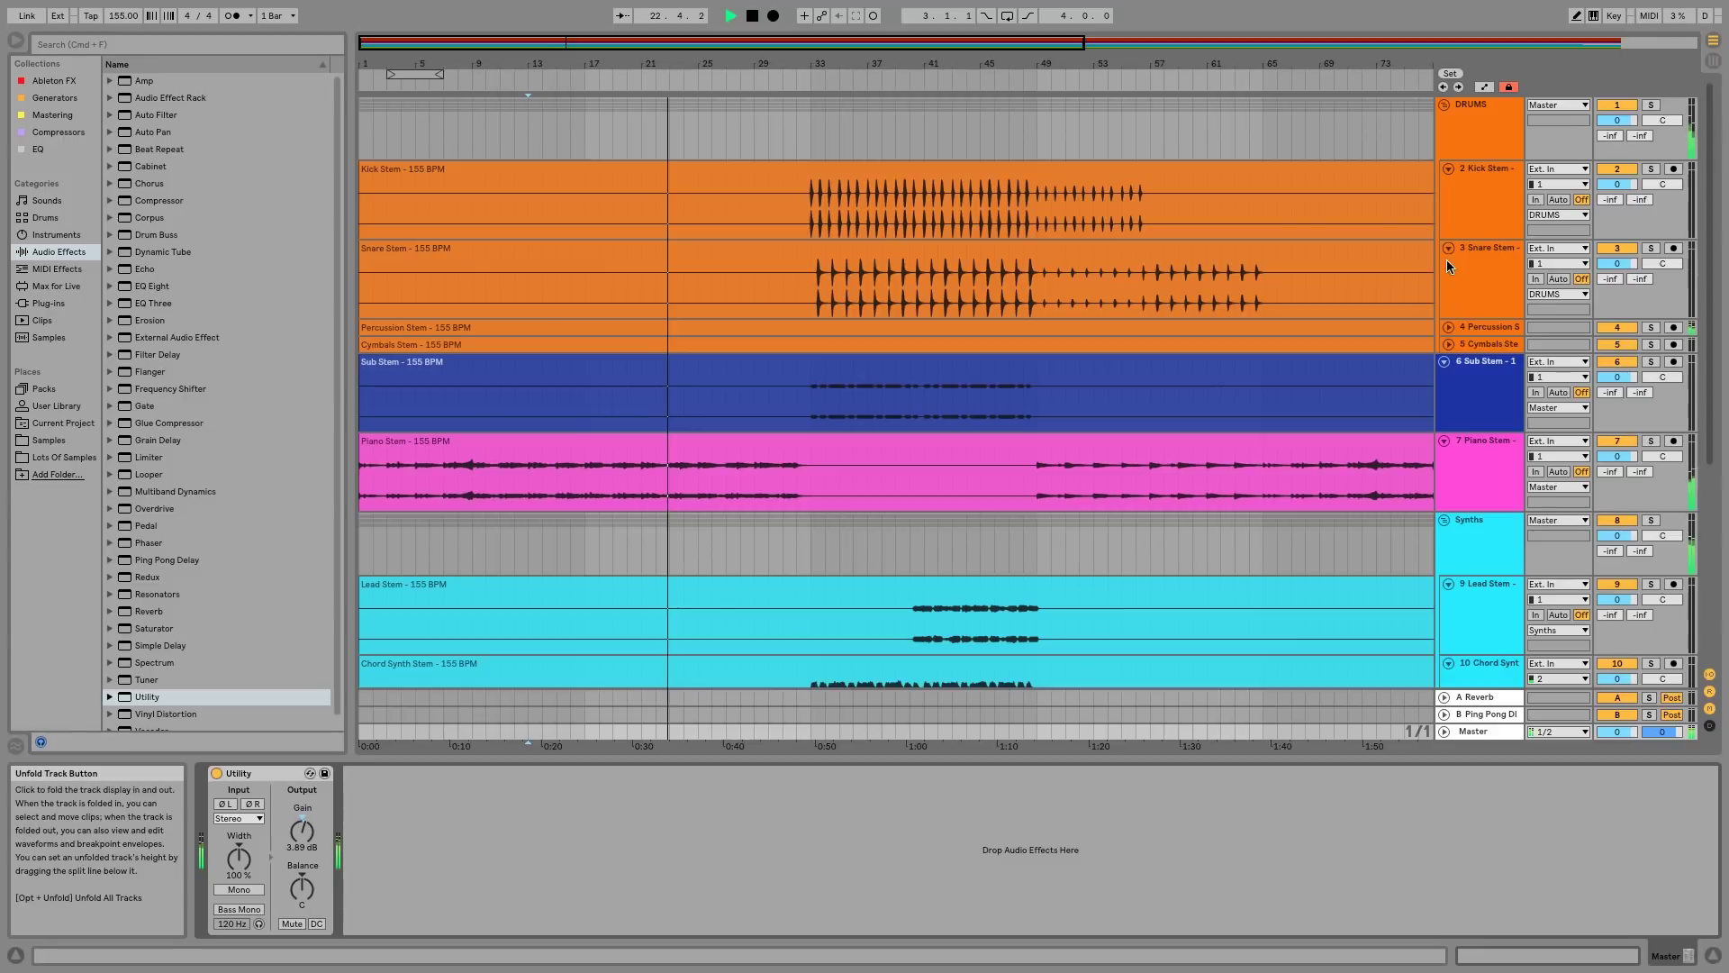
click(1448, 327)
click(1448, 405)
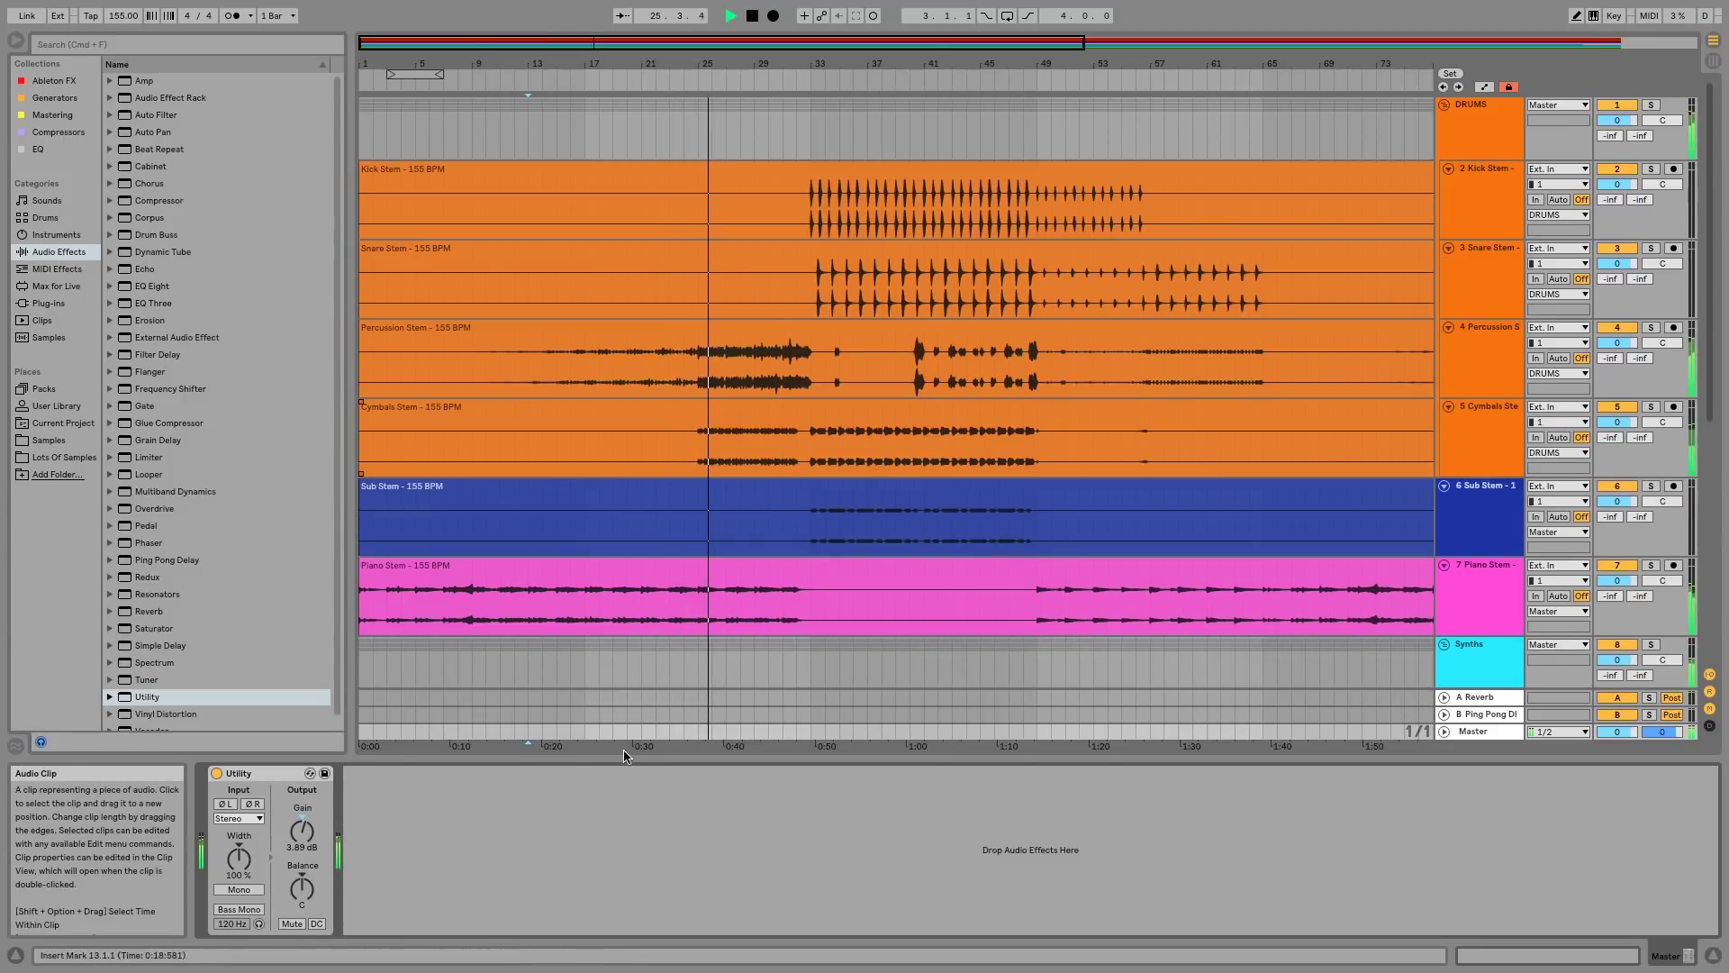
Bring the Master Utility gain down gradually to -2.50 dB, then stop playback
drag(302, 830, 302, 856)
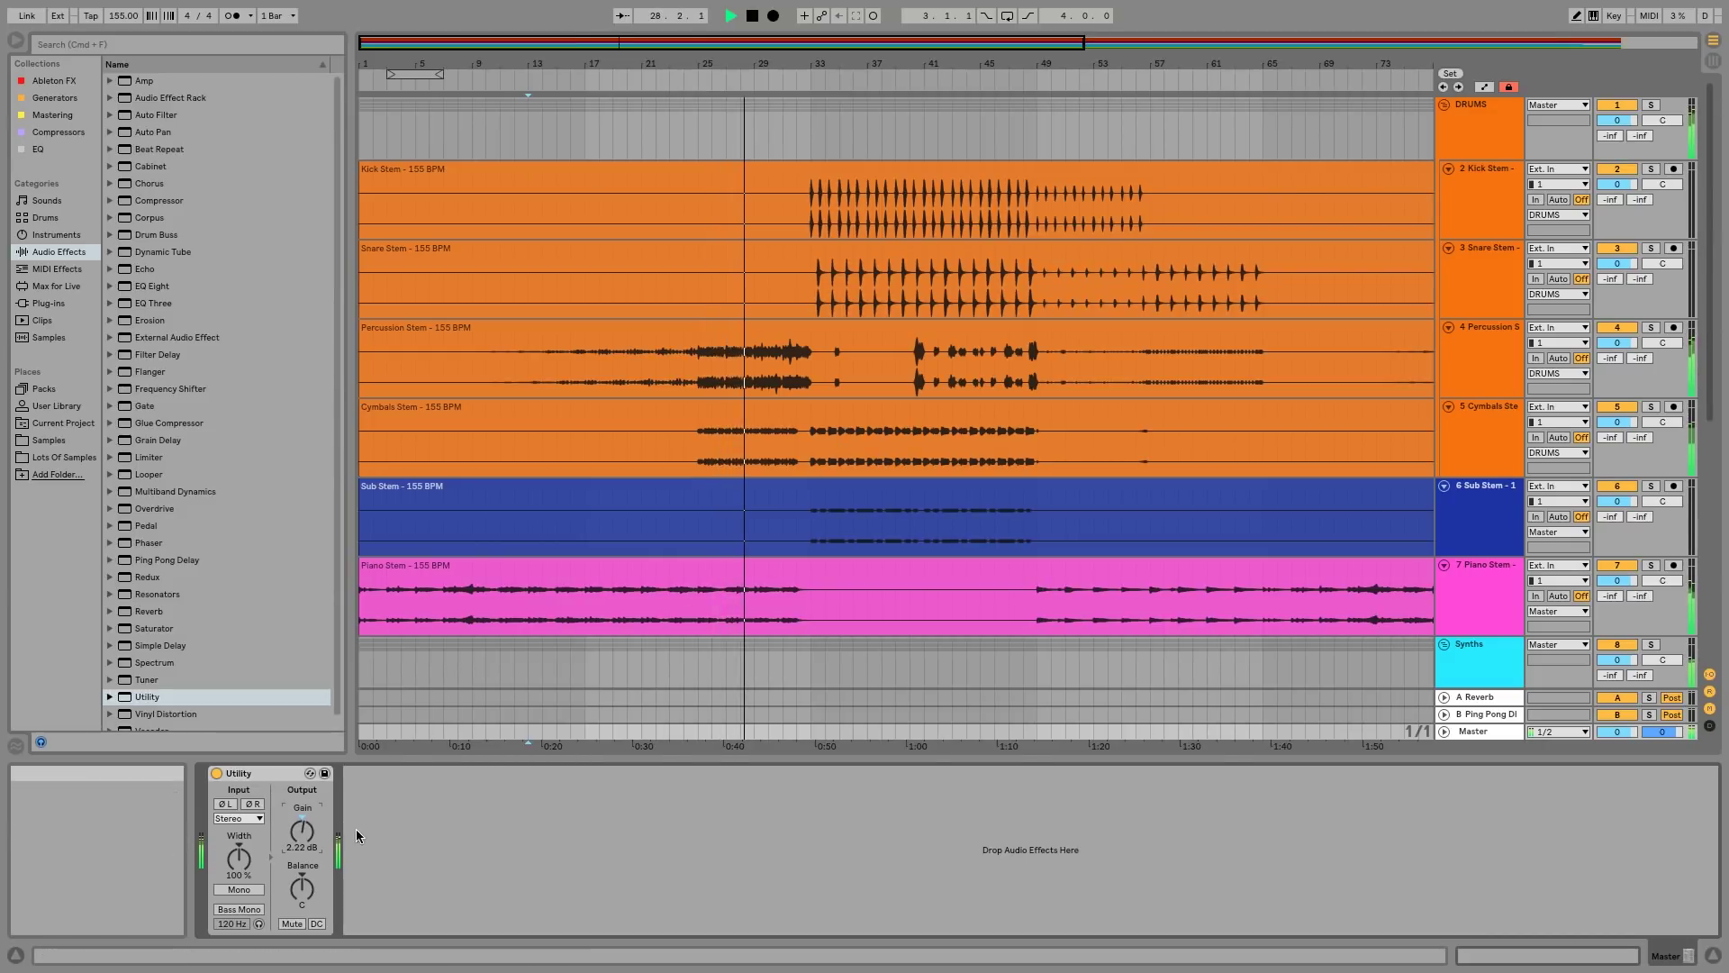
drag(302, 831, 301, 847)
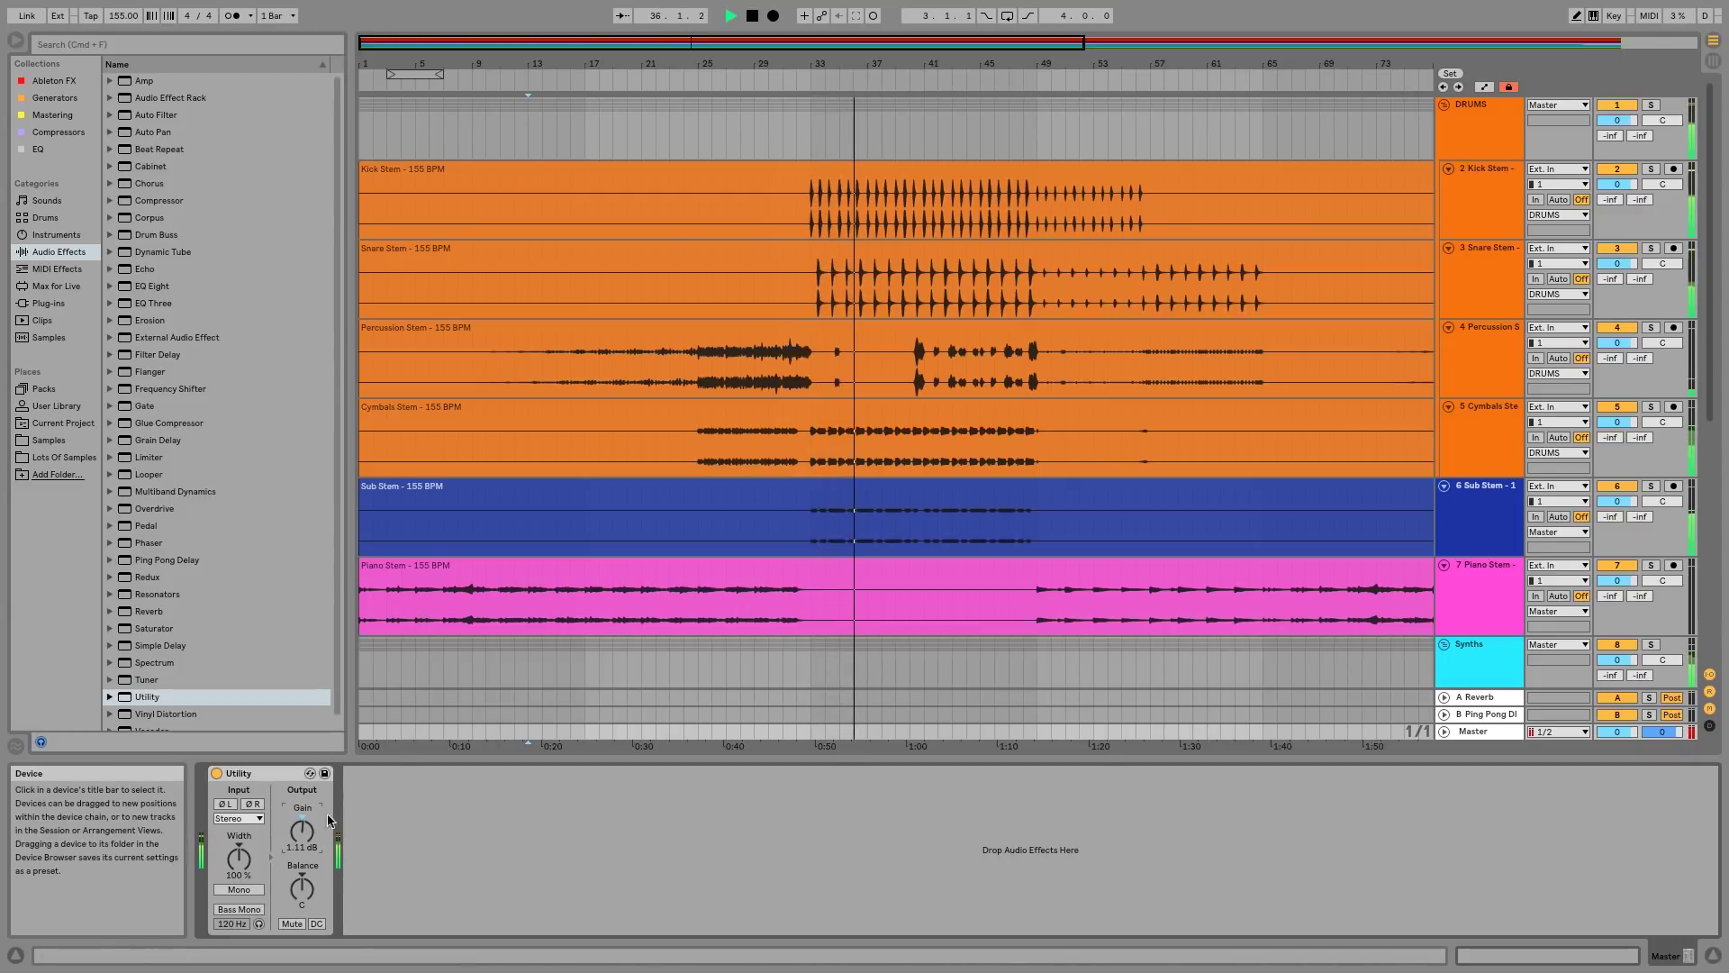
drag(304, 827, 308, 842)
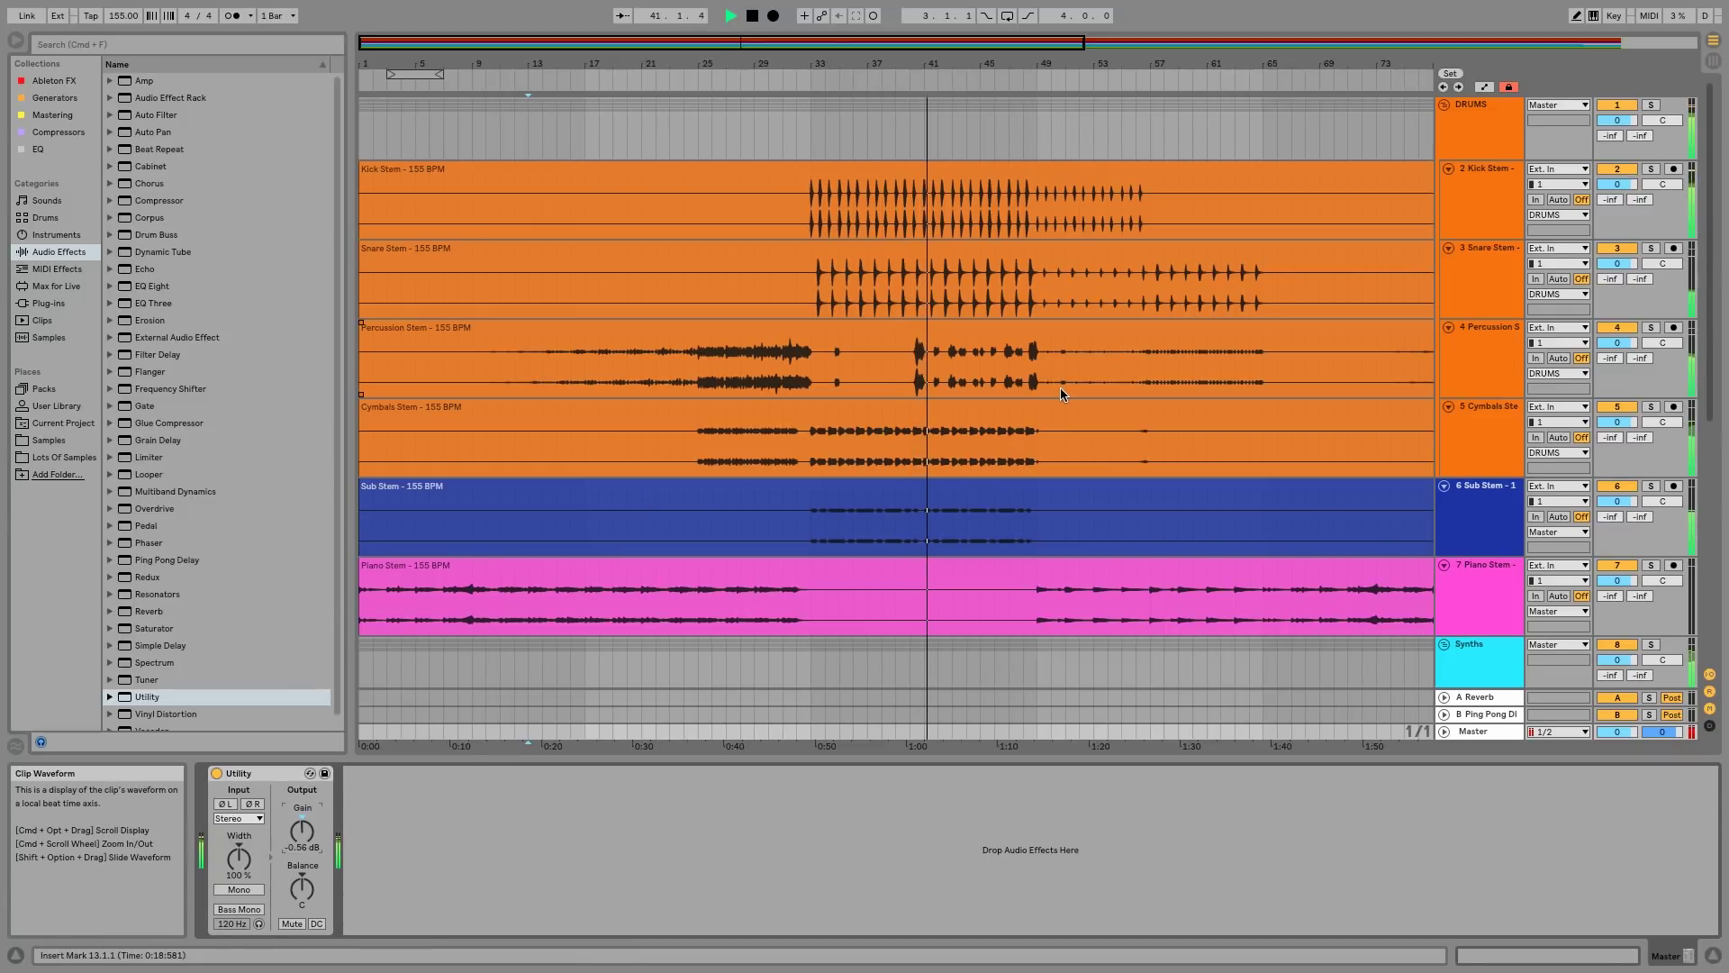
key(space)
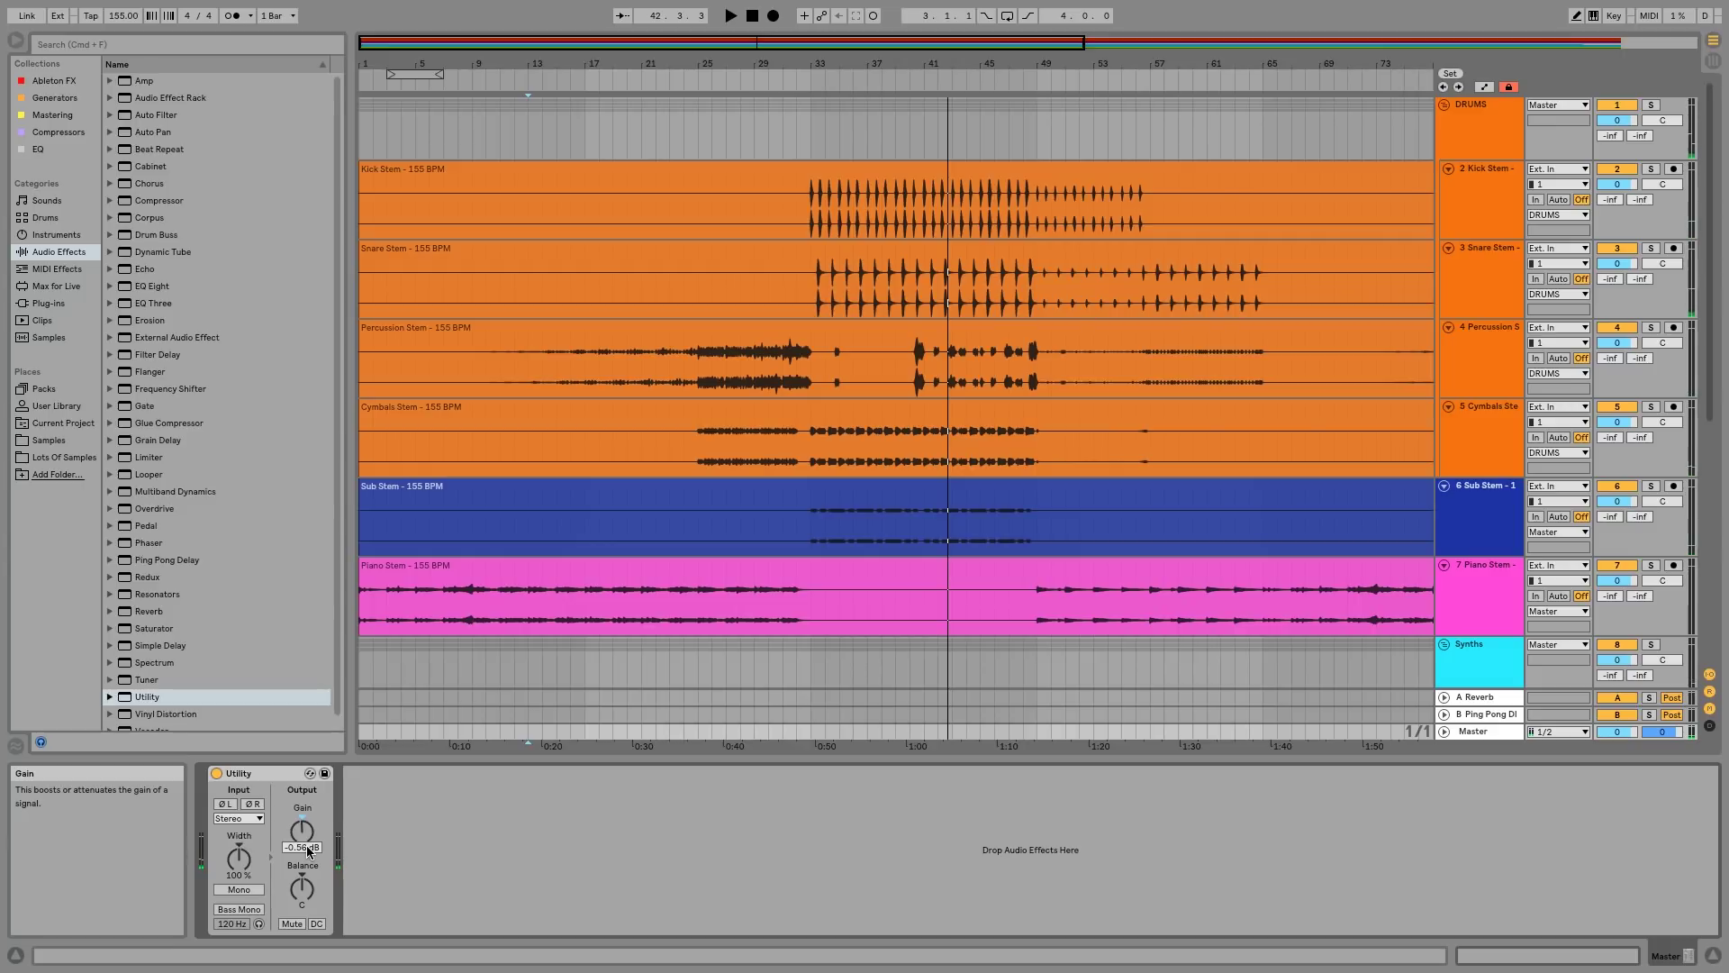
Collapse the Utility device, solo Kick Stem and Snare Stem, and audition them from bar 34
double_click(271, 773)
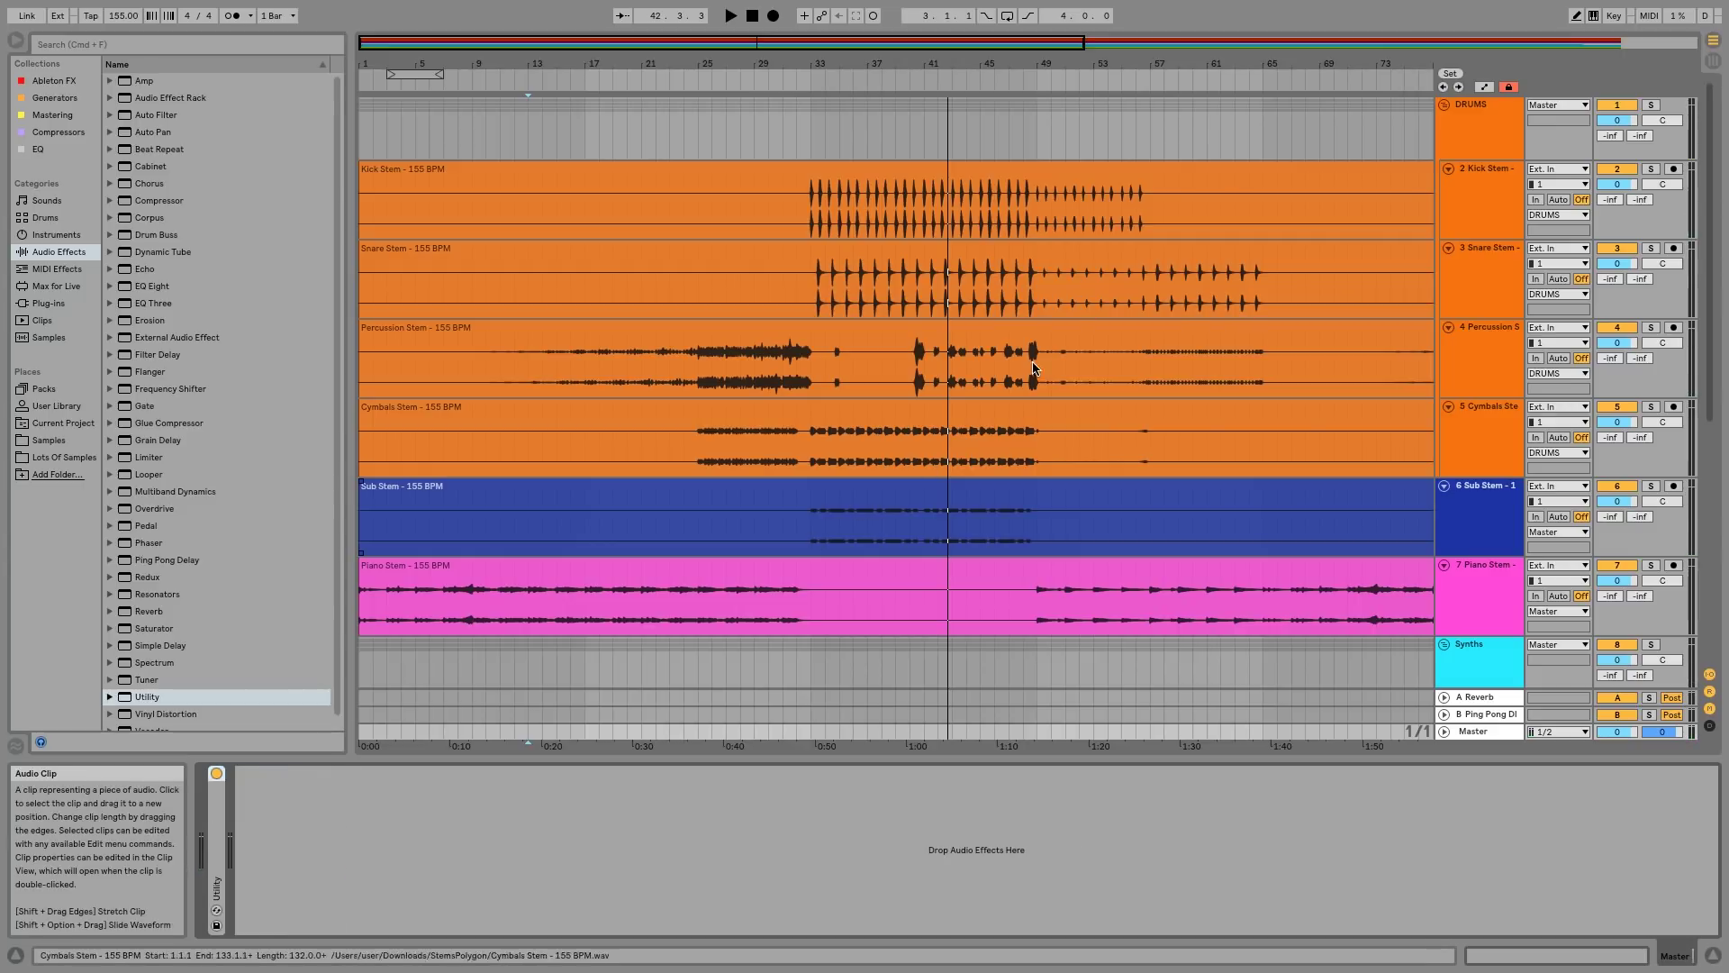
click(1498, 272)
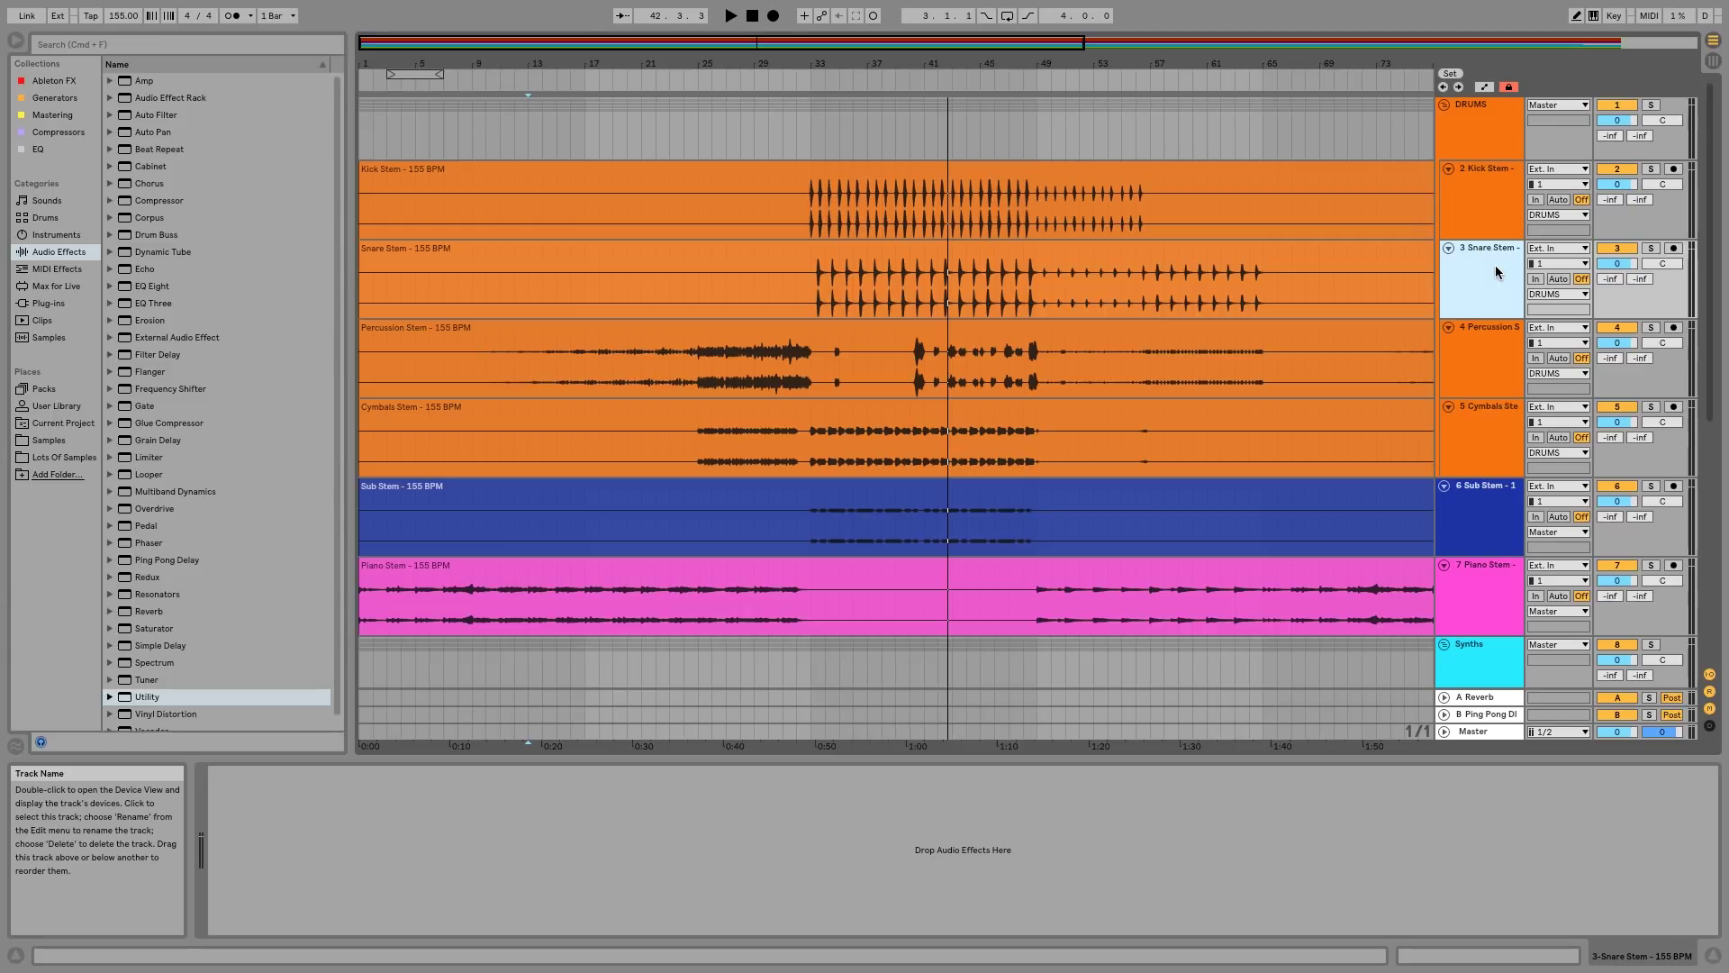
click(1651, 169)
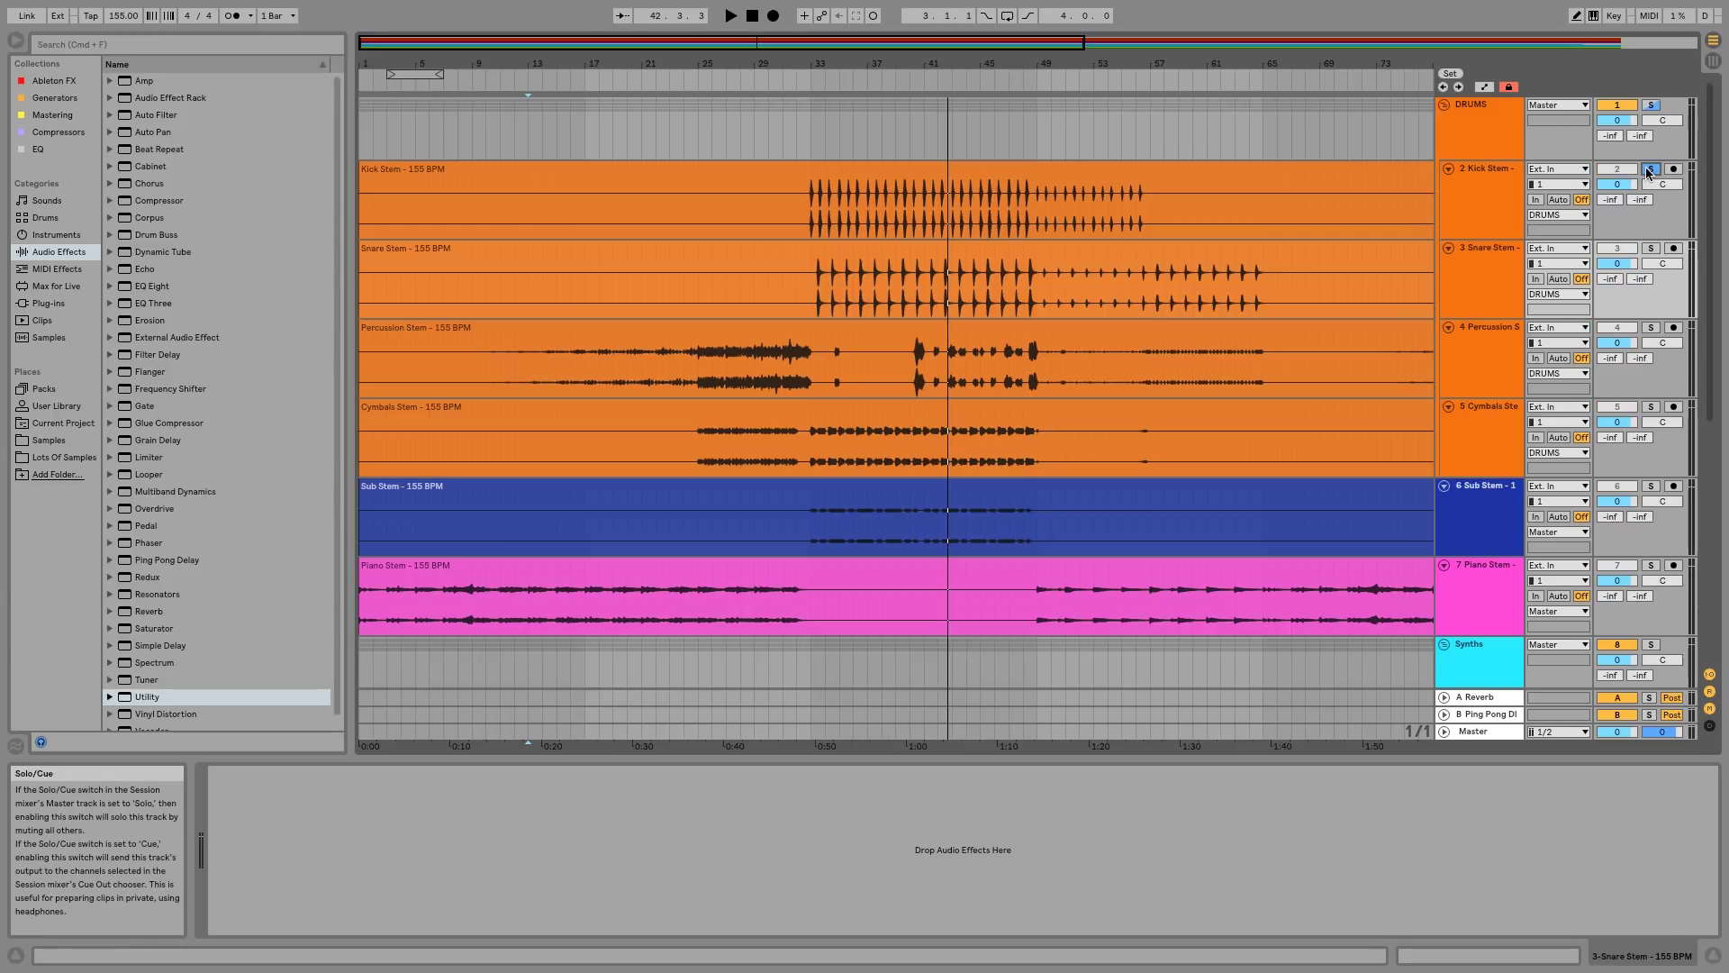
super+click(1651, 248)
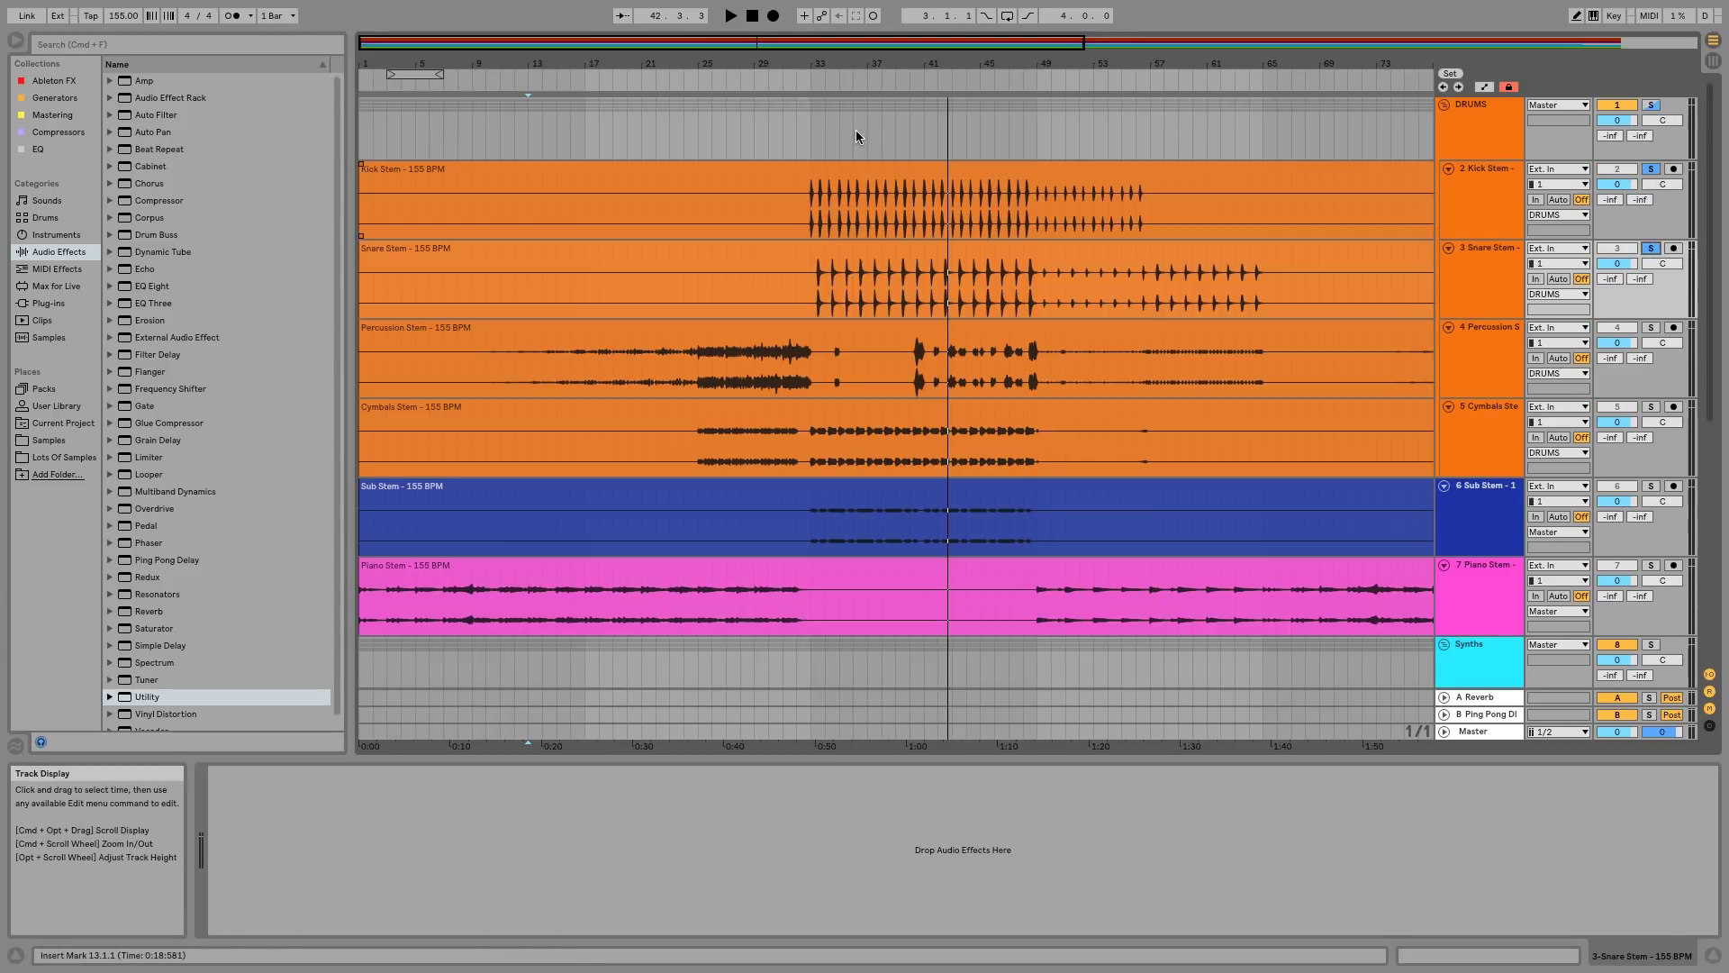
click(833, 79)
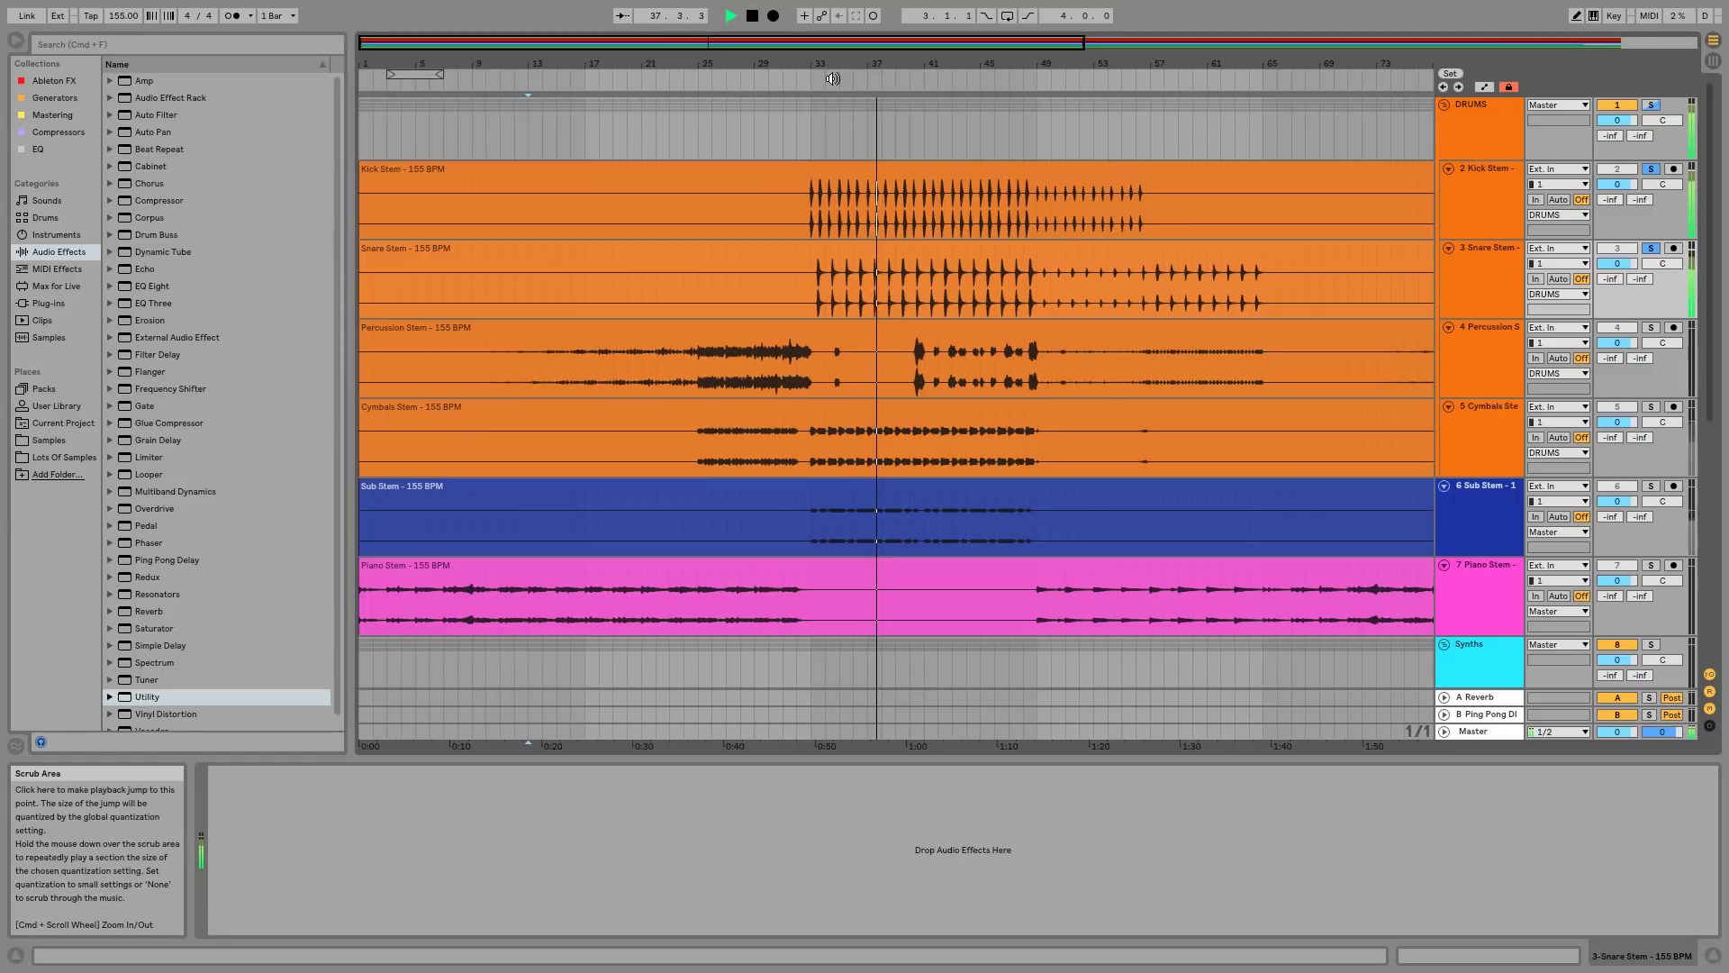
key(space)
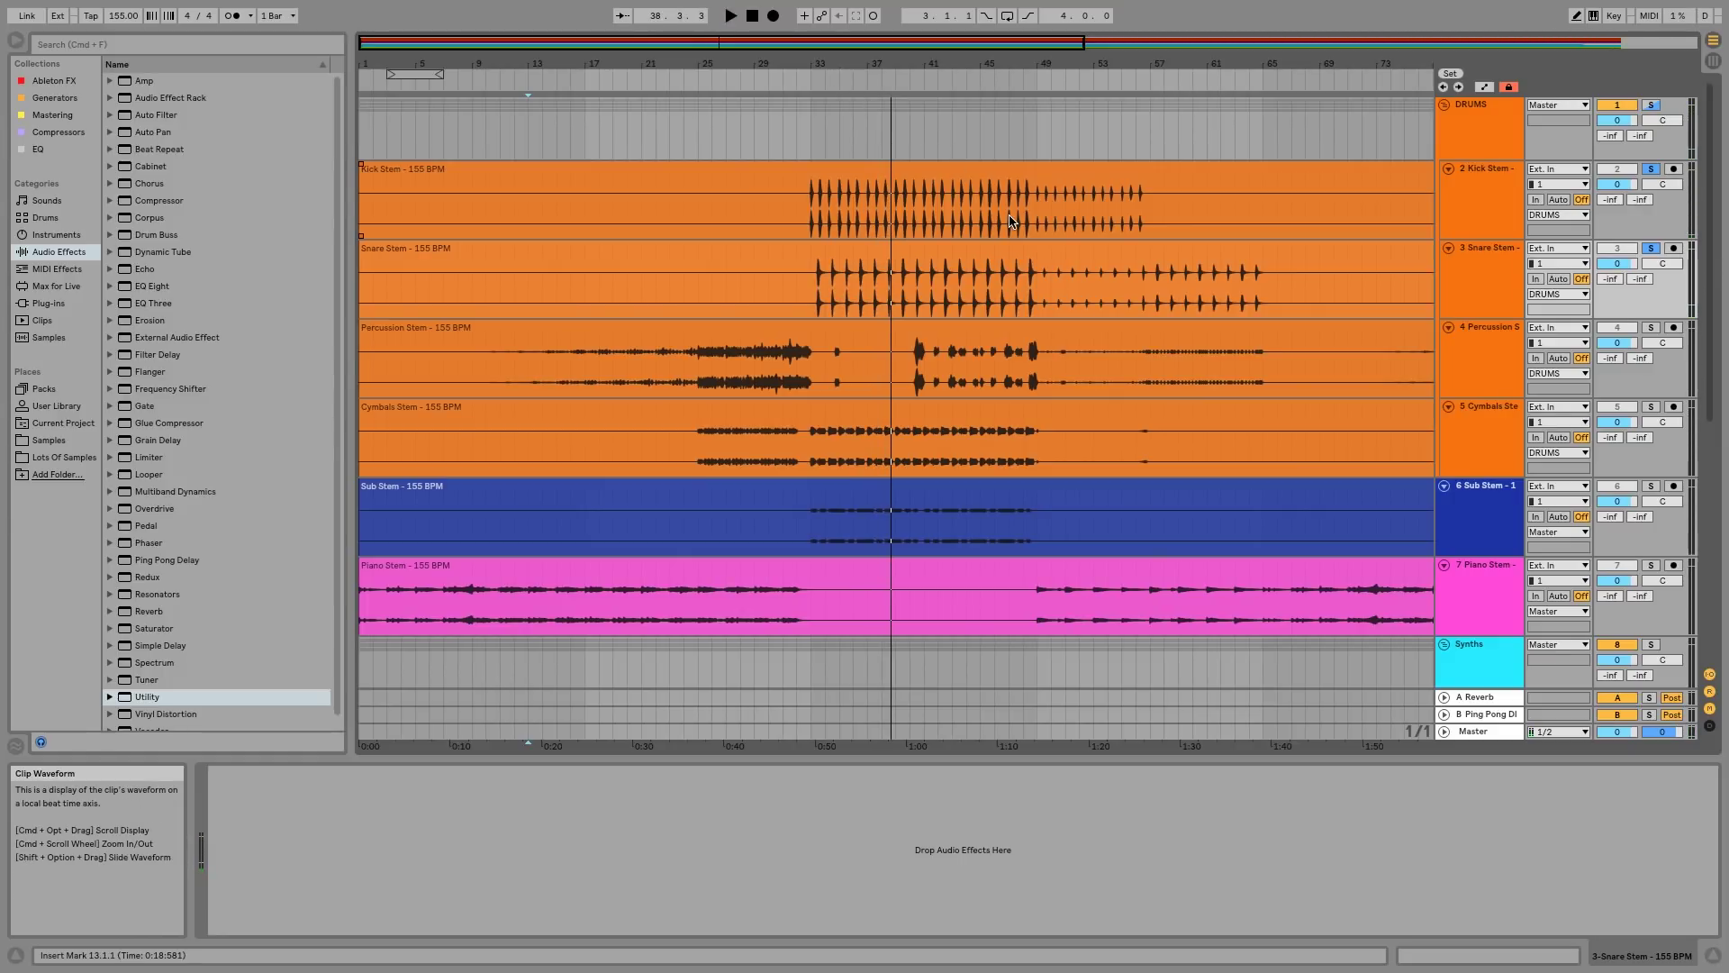
Solo the Chord Synth Stem as well, then briefly play and stop the arrangement
scroll(1171, 270, down, 2)
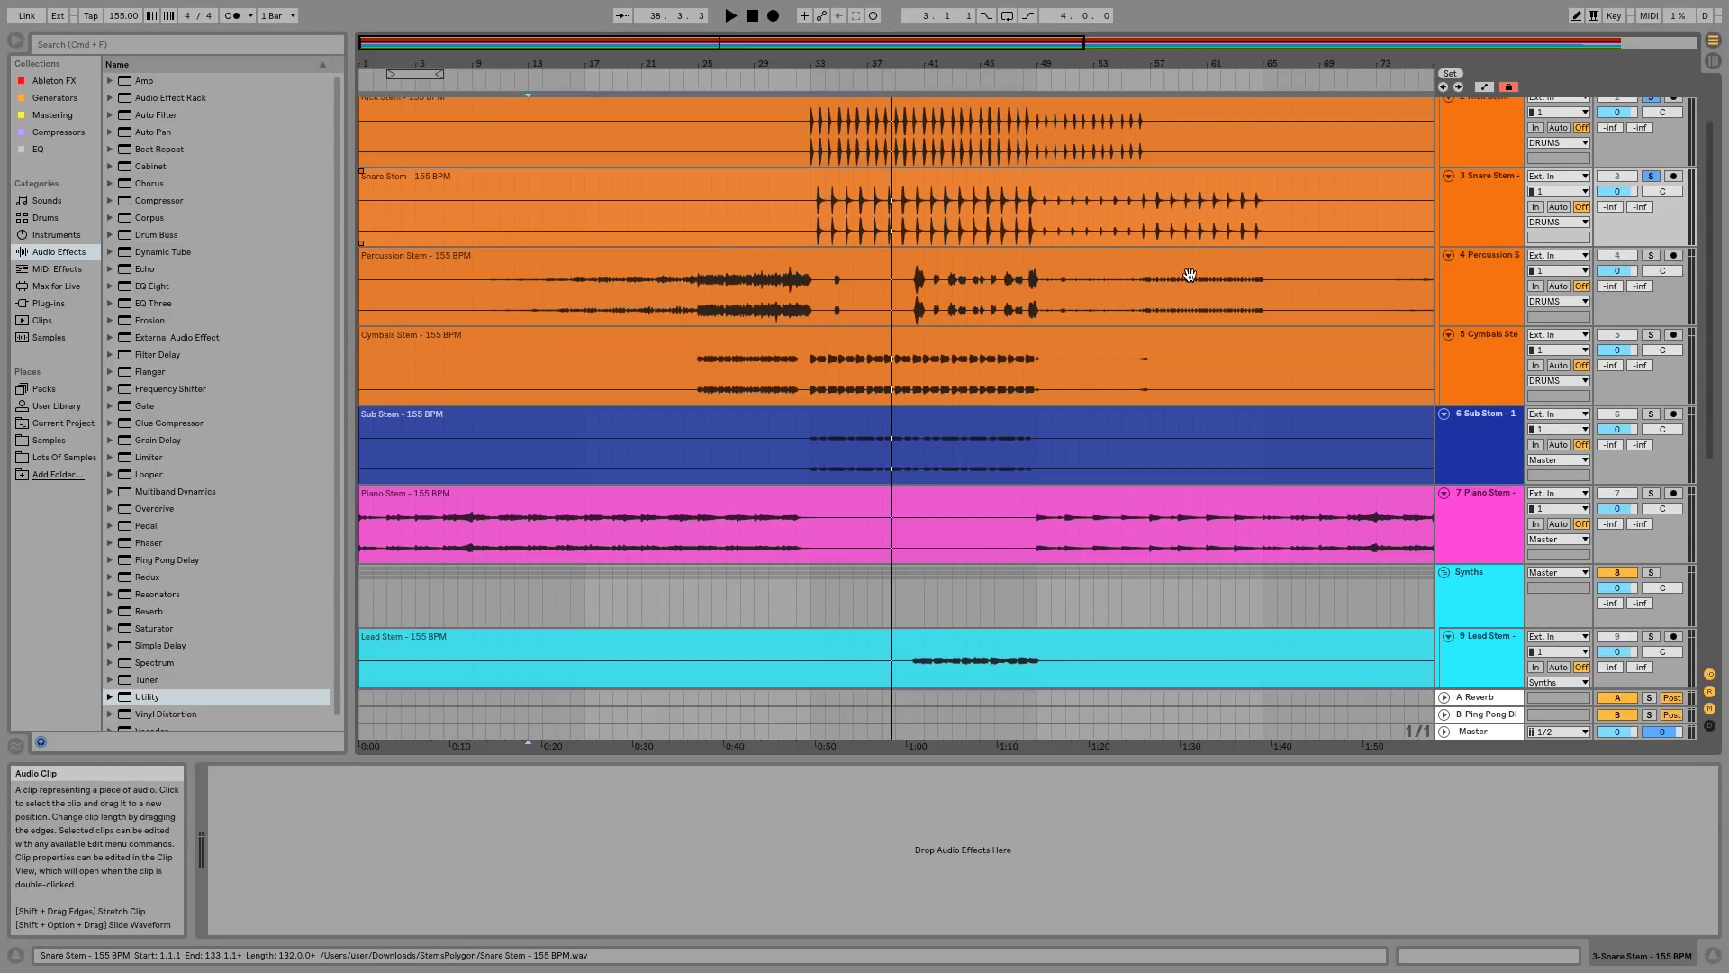
scroll(1189, 275, down, 2)
scroll(1189, 274, down, 6)
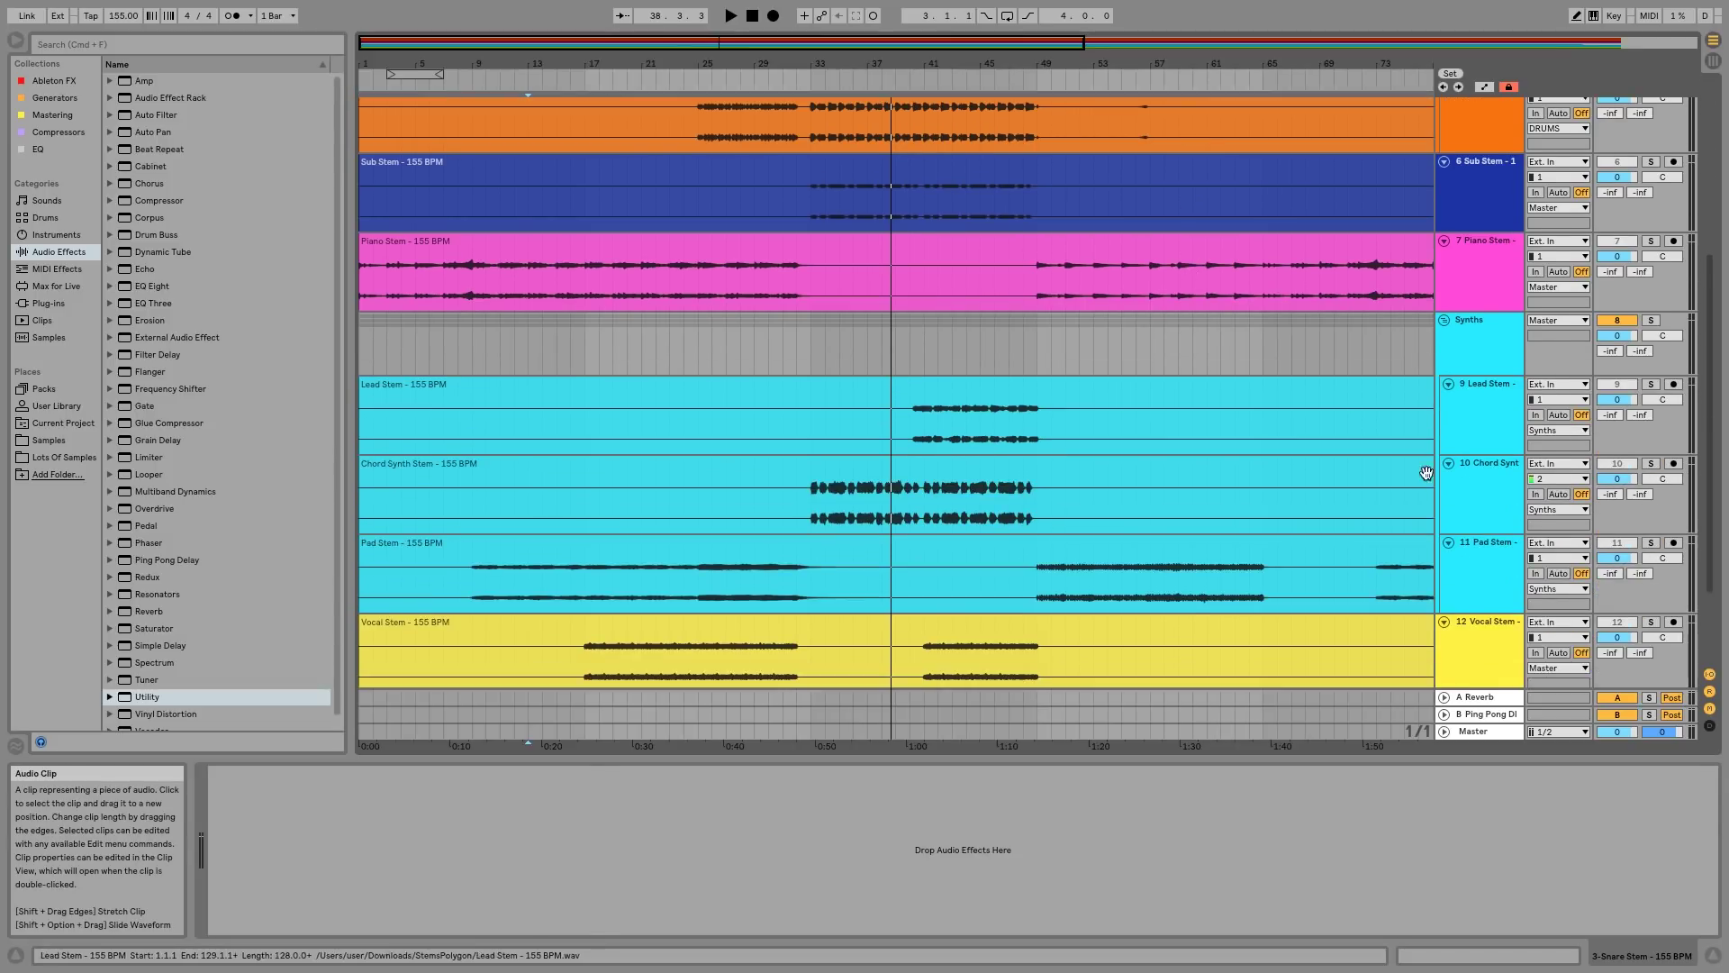
click(1651, 463)
key(space)
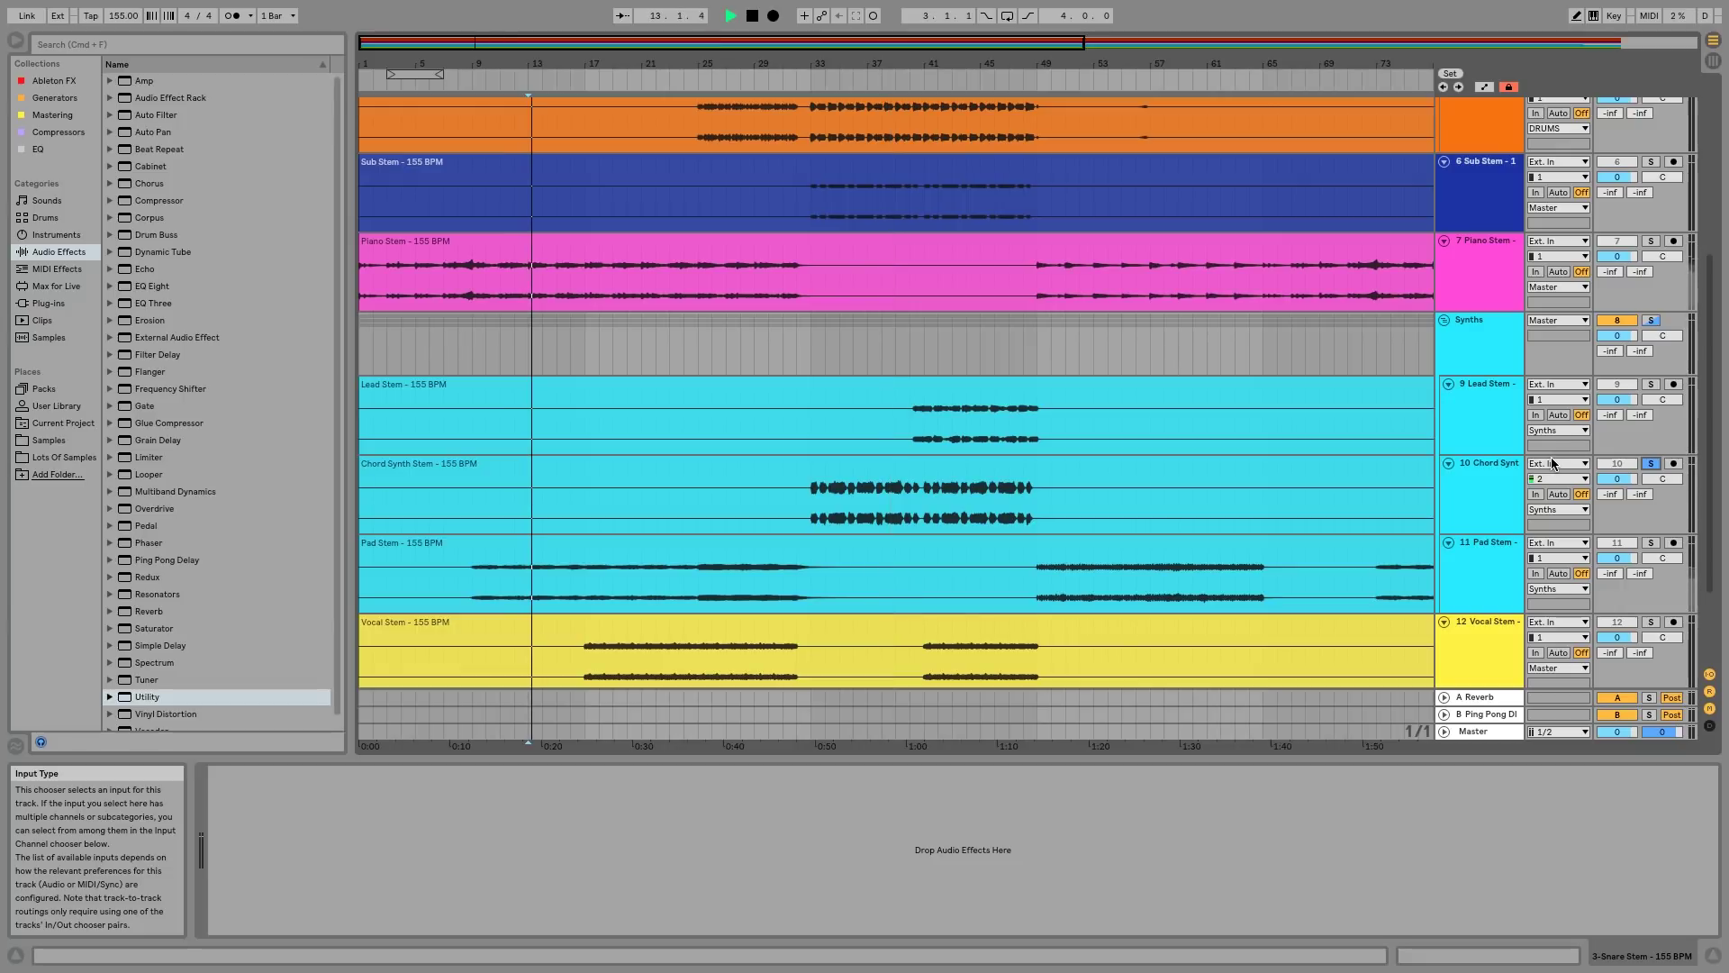
key(space)
Move the playback position to bar 33 and select the Chord Synth Stem track
click(840, 81)
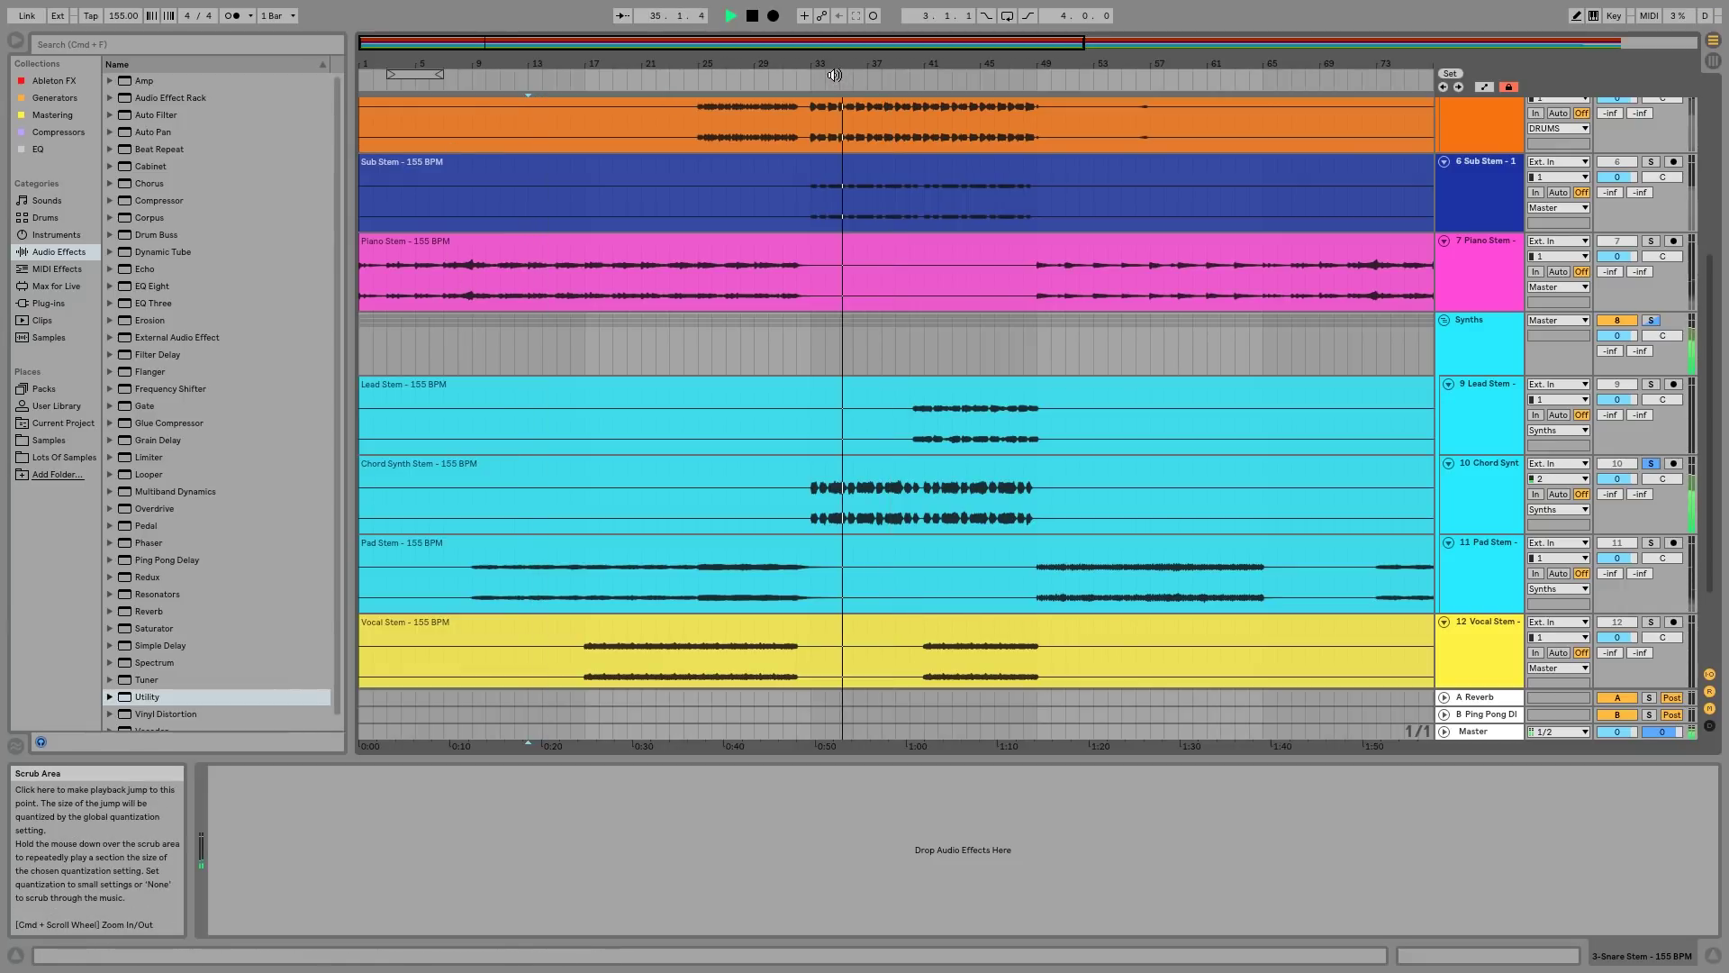
click(848, 358)
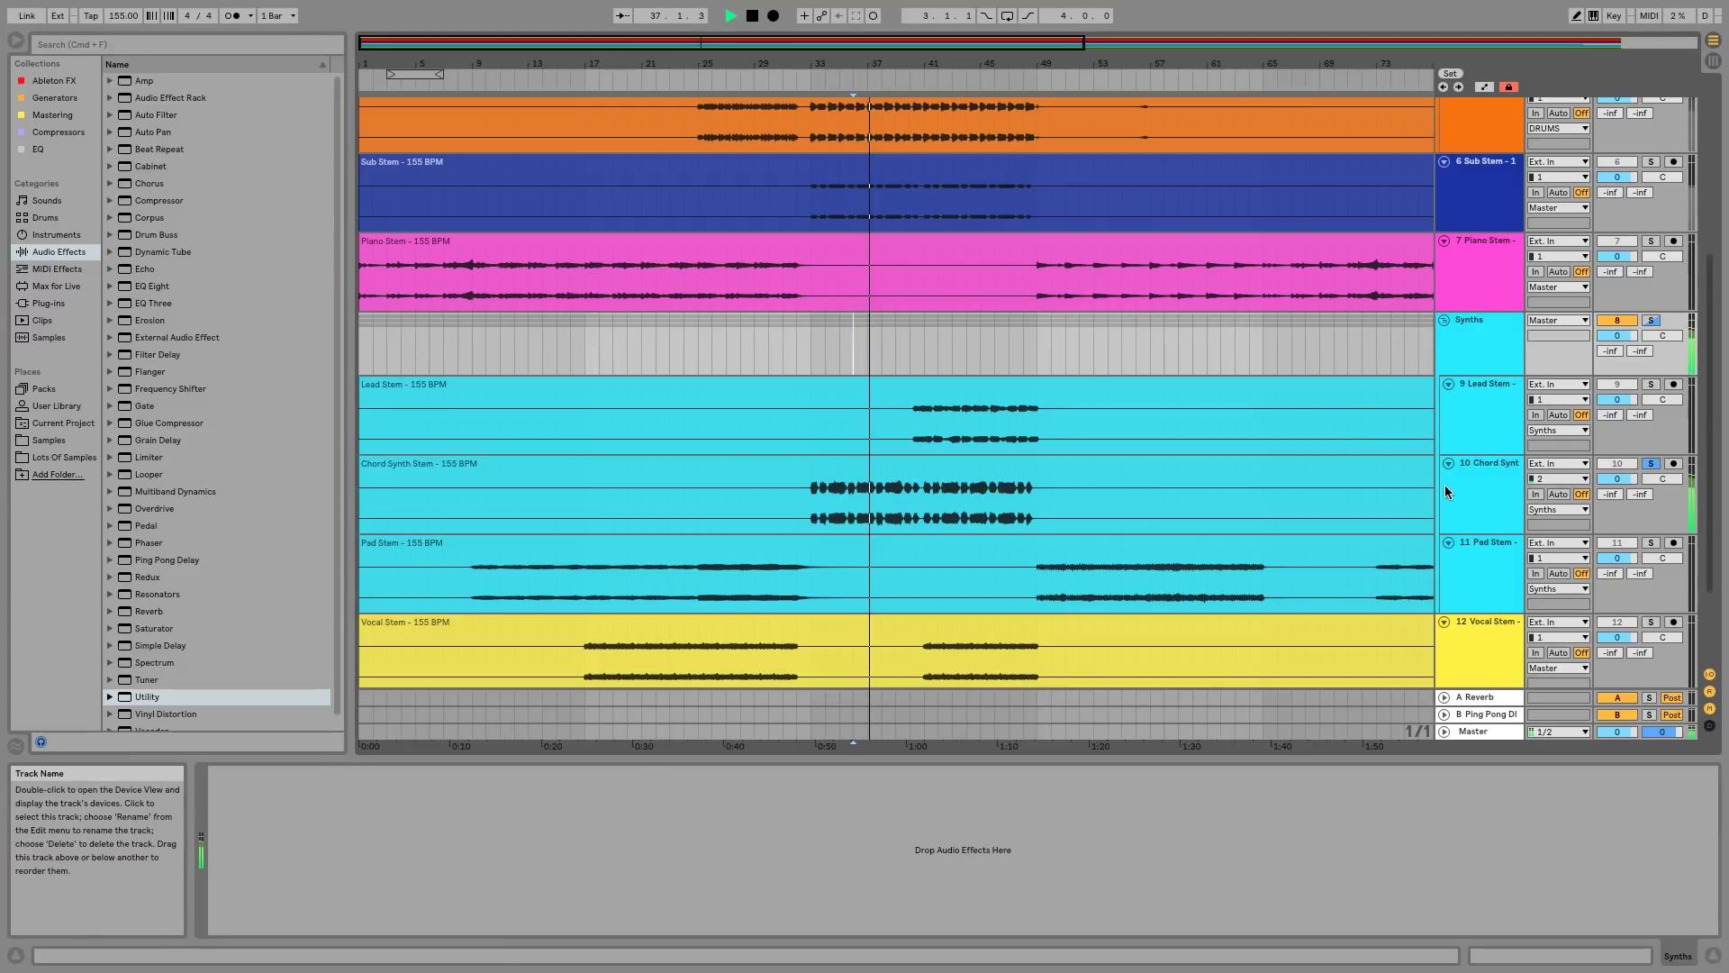
scroll(1406, 491, down, 1)
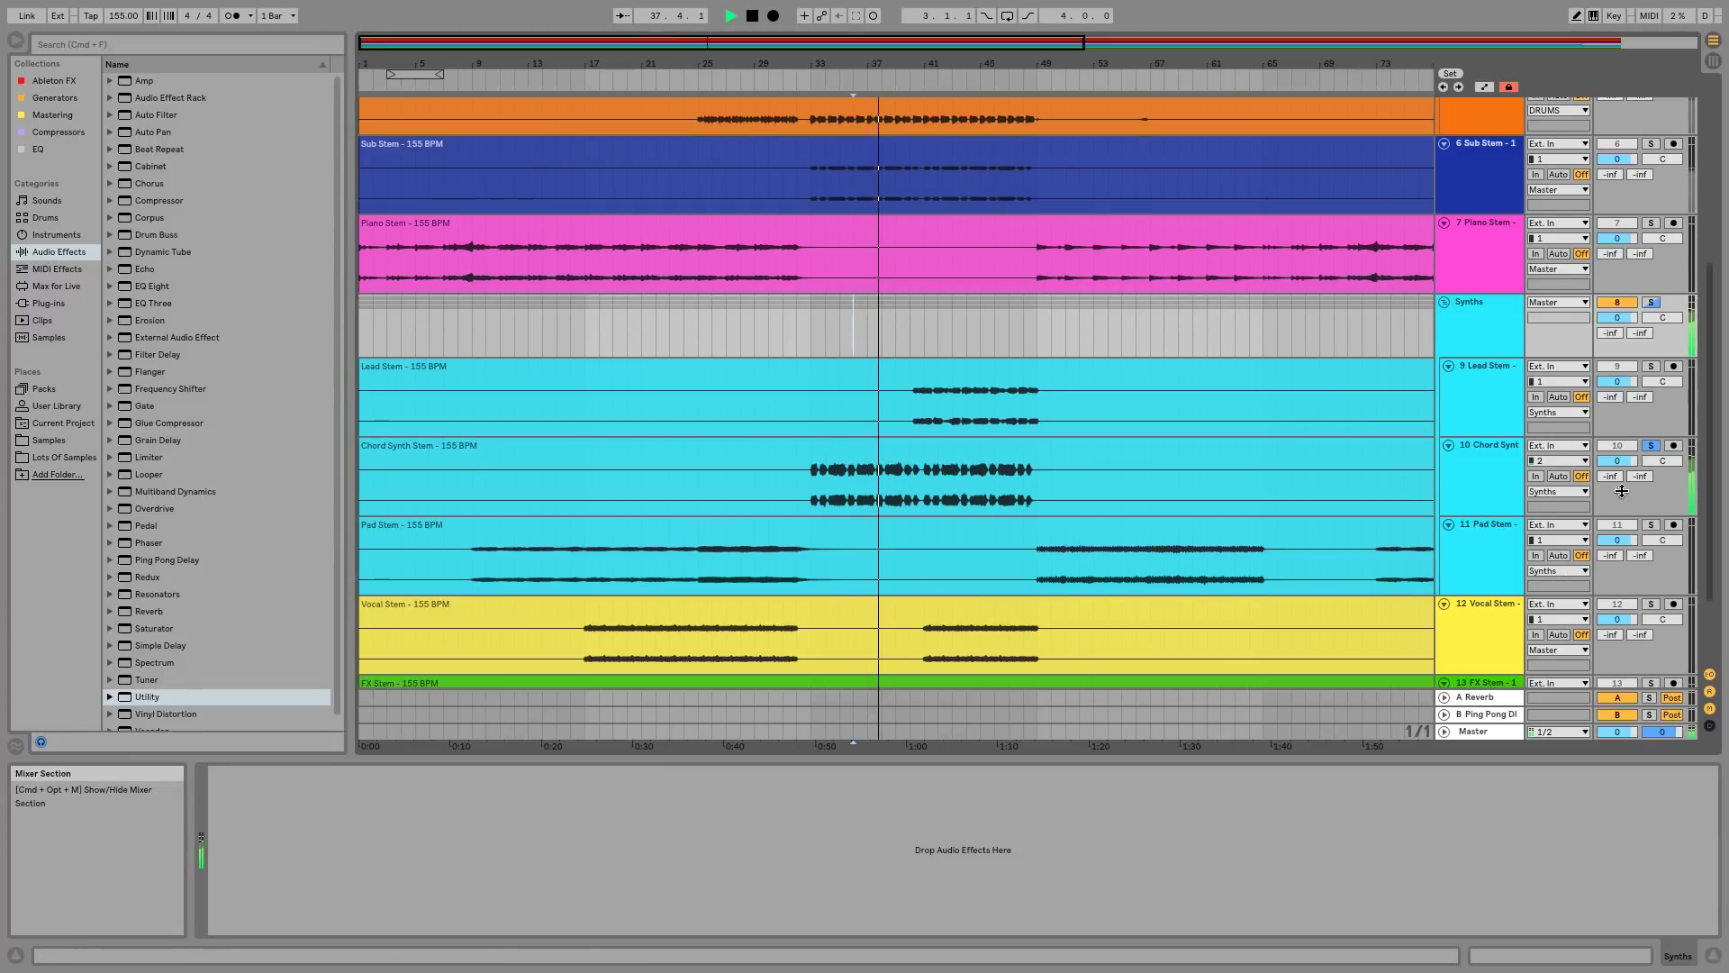
click(1506, 487)
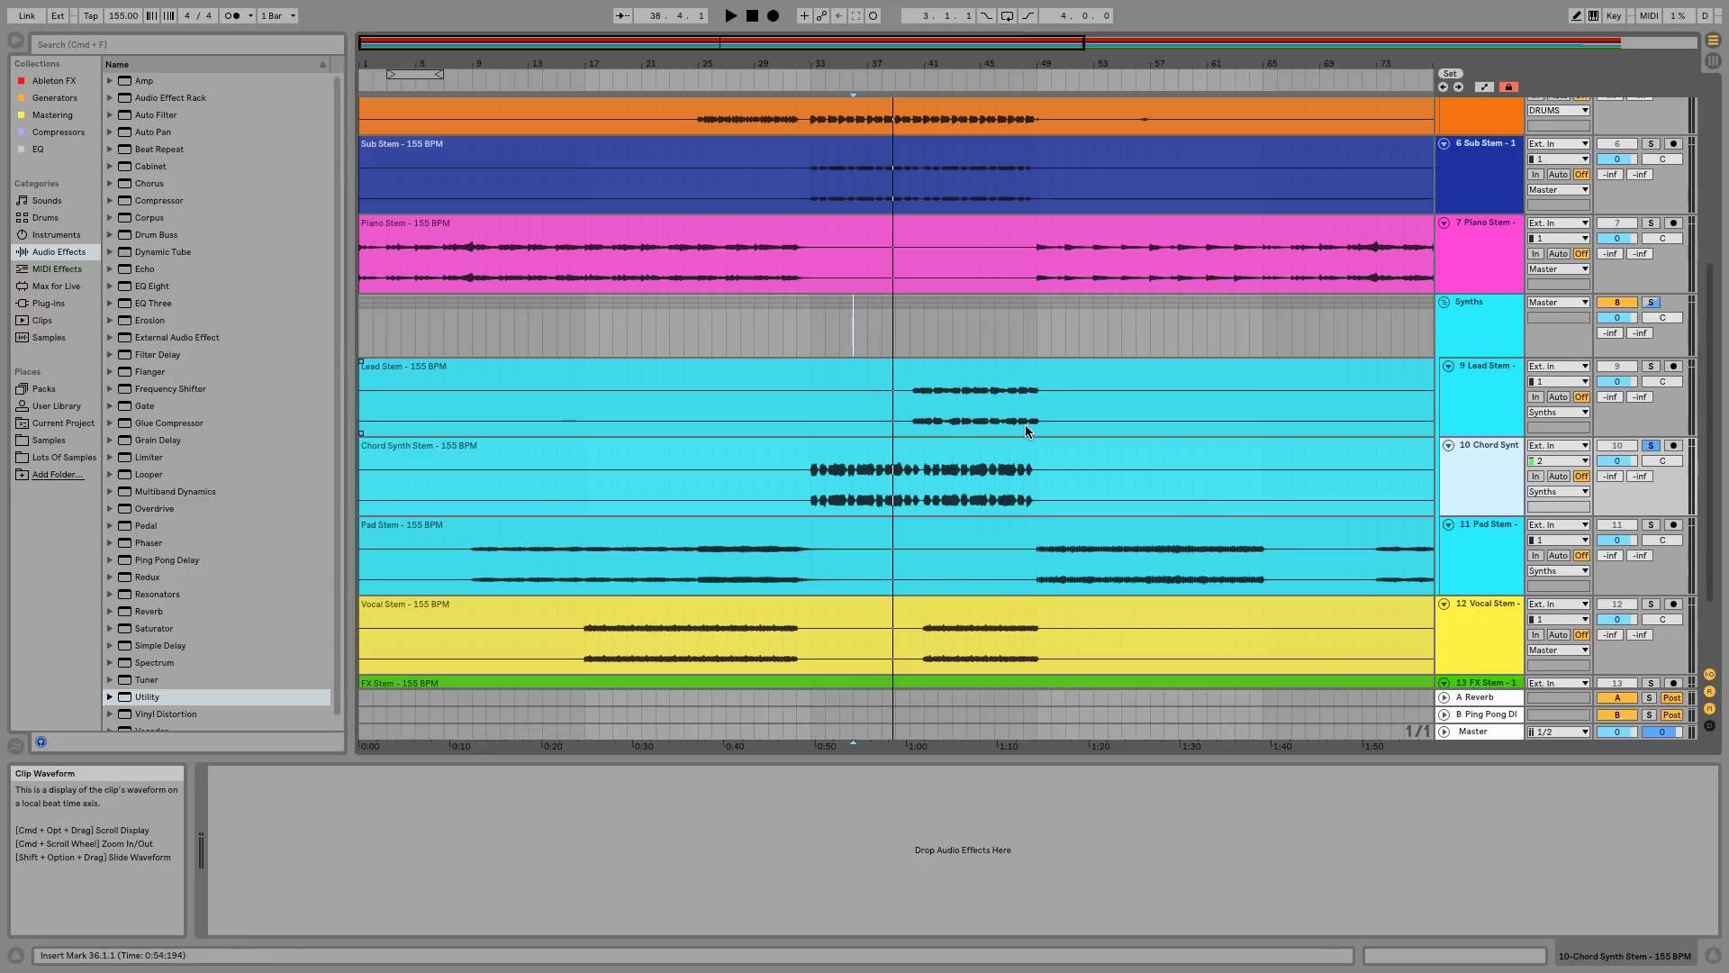
scroll(1025, 426, down, 3)
scroll(1025, 429, down, 2)
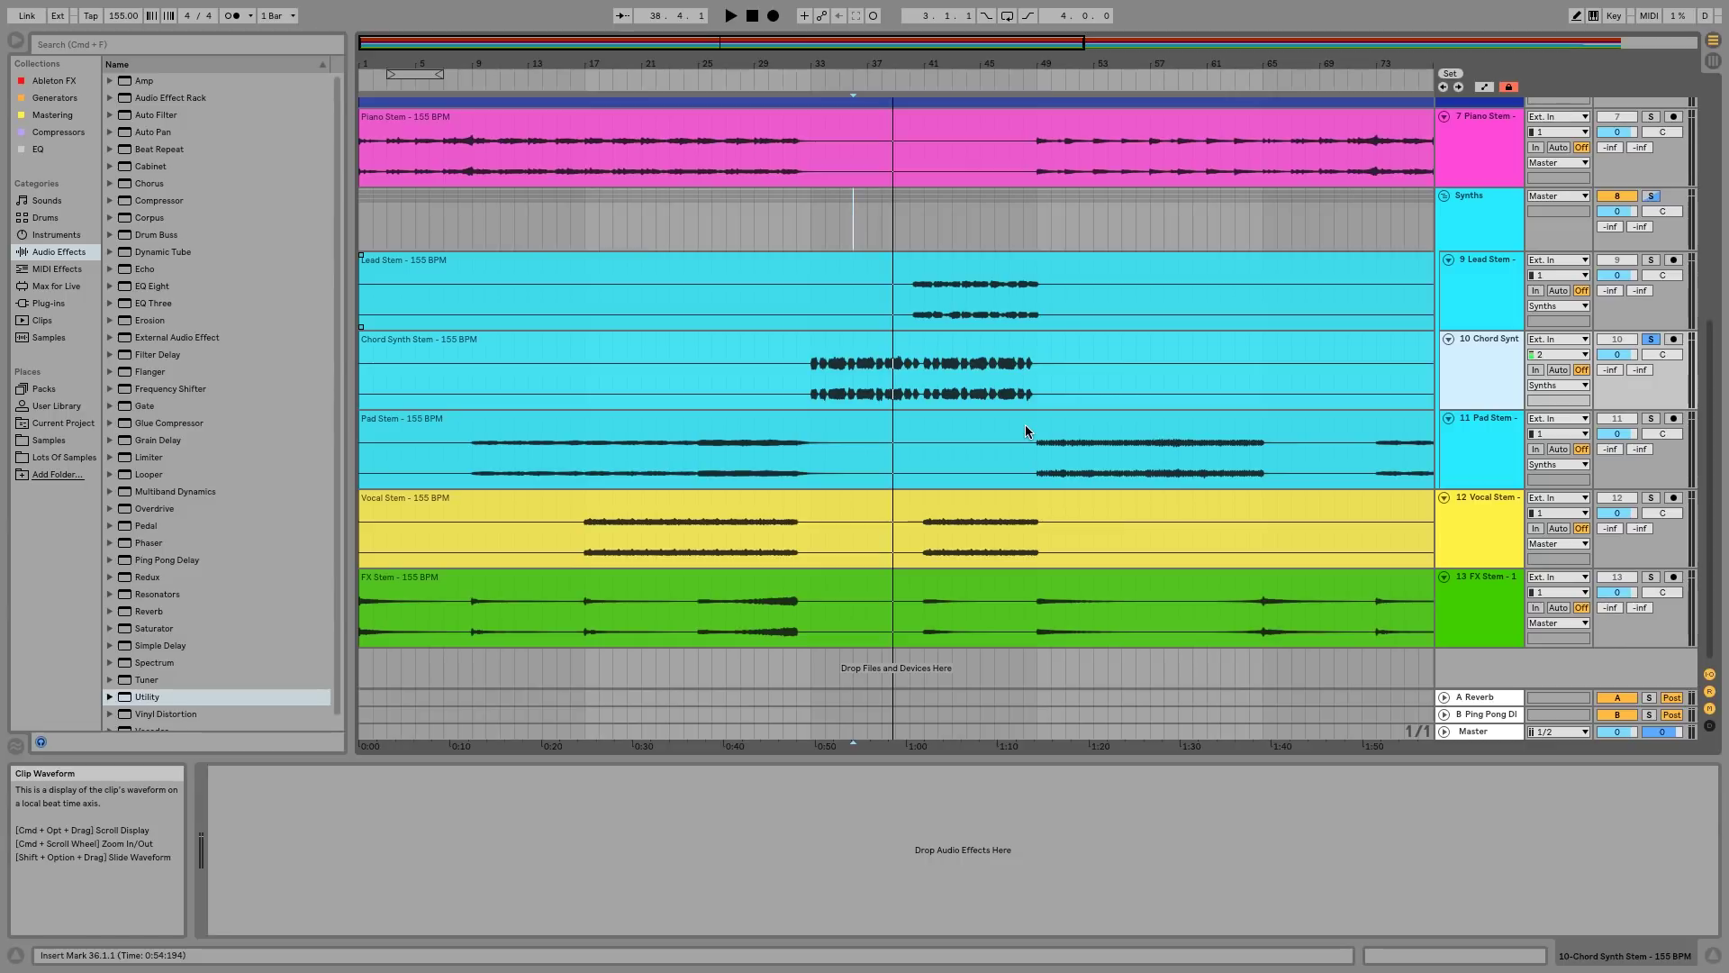
scroll(1027, 431, up, 2)
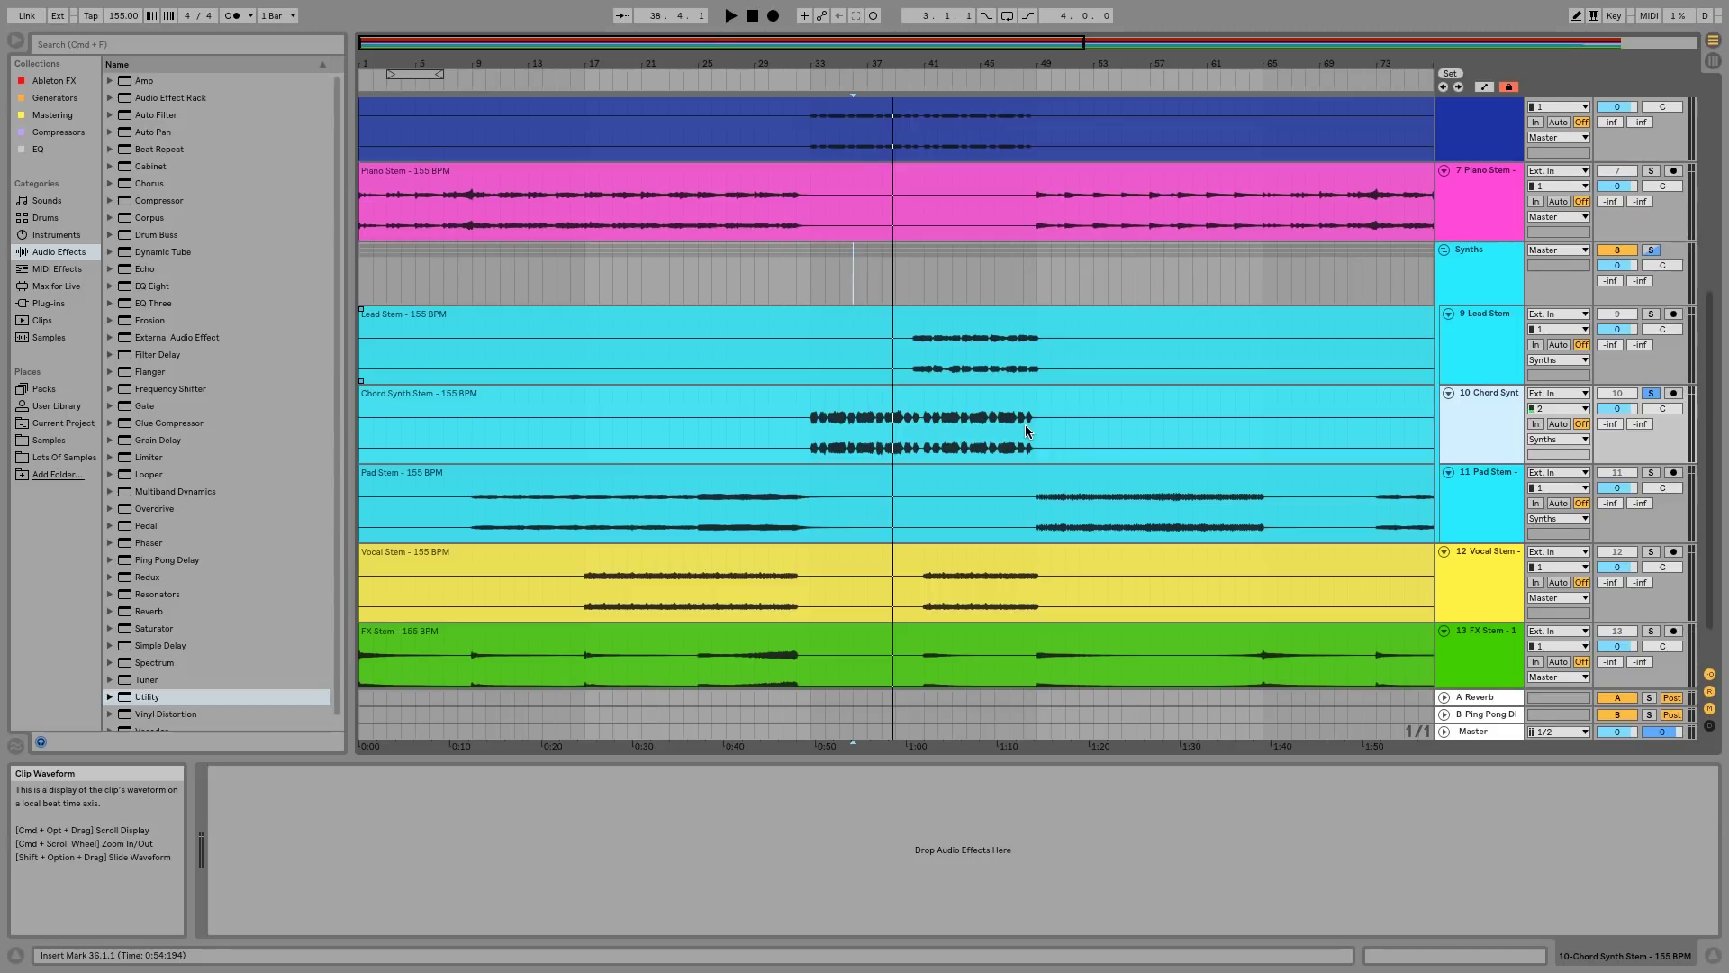
scroll(1027, 431, up, 2)
scroll(1000, 442, up, 1)
scroll(988, 447, up, 3)
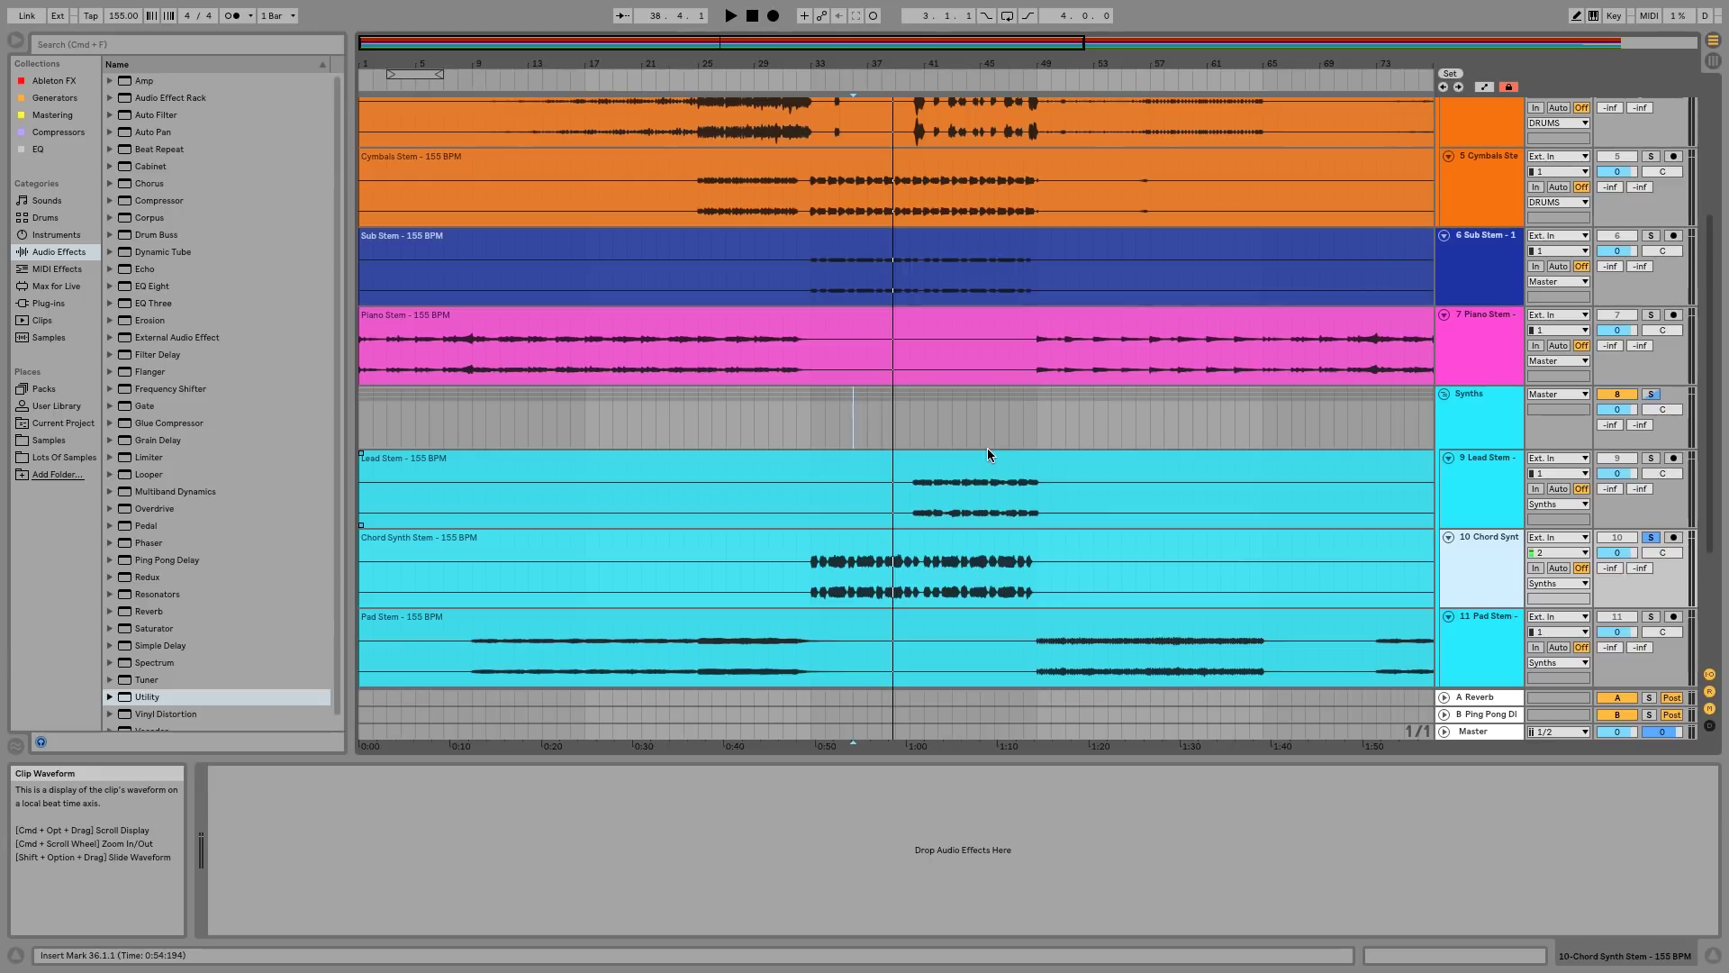
scroll(988, 453, down, 5)
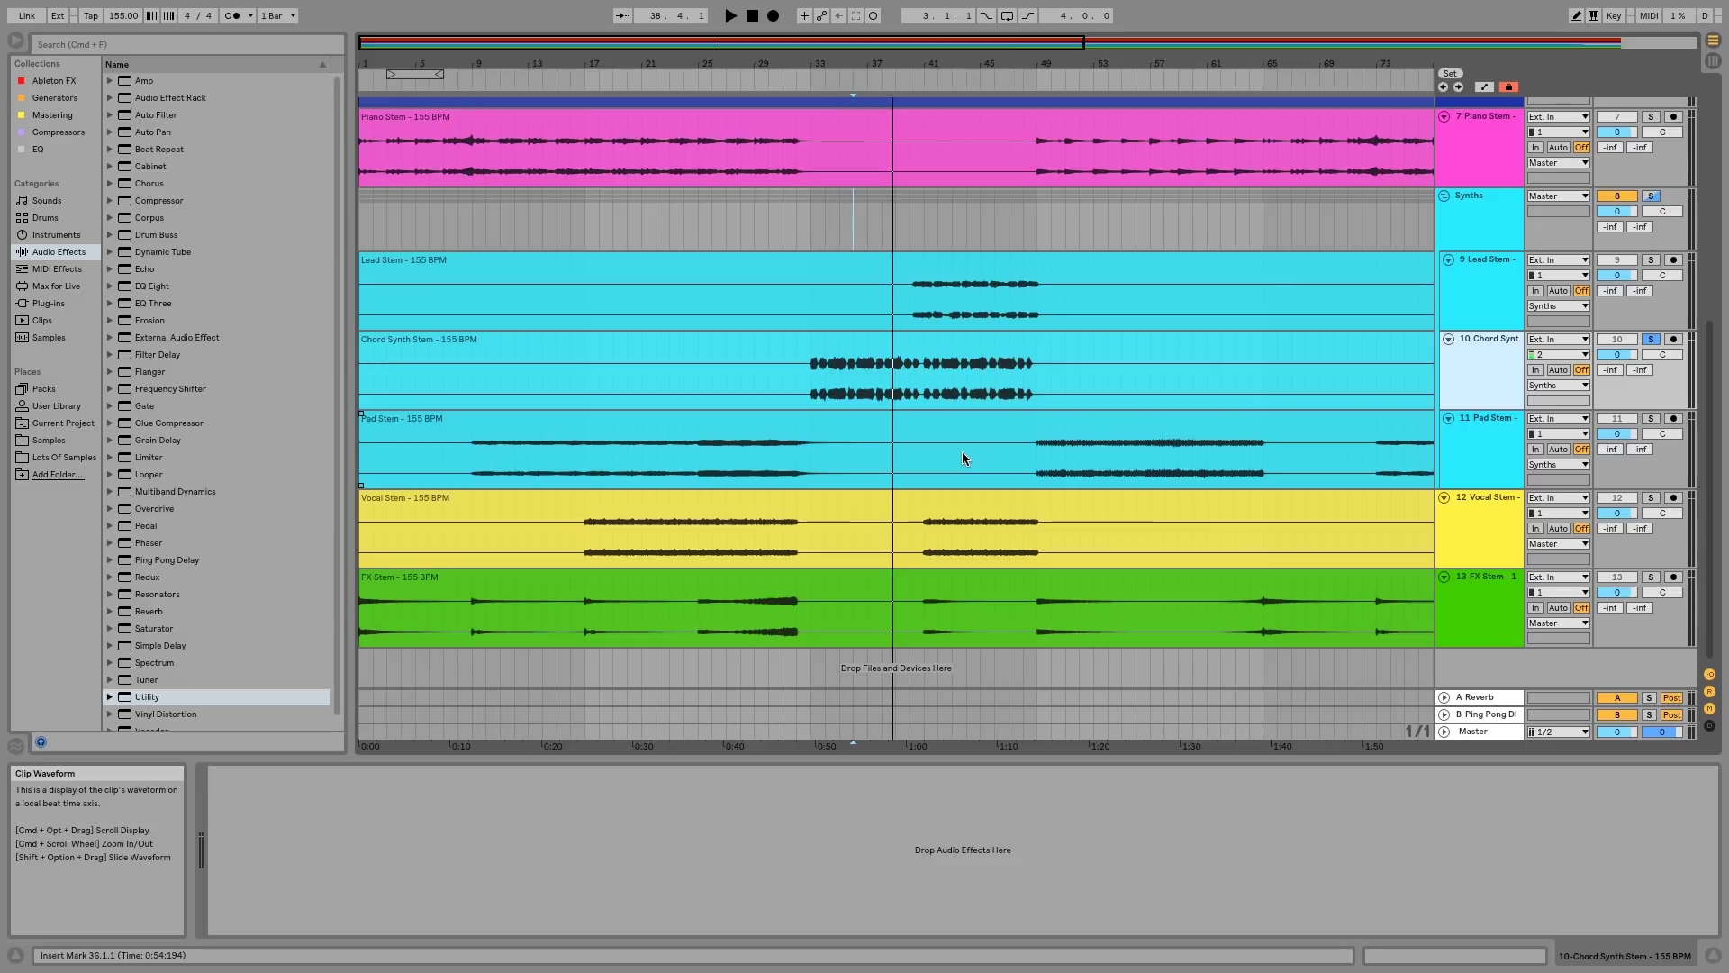
scroll(962, 451, up, 5)
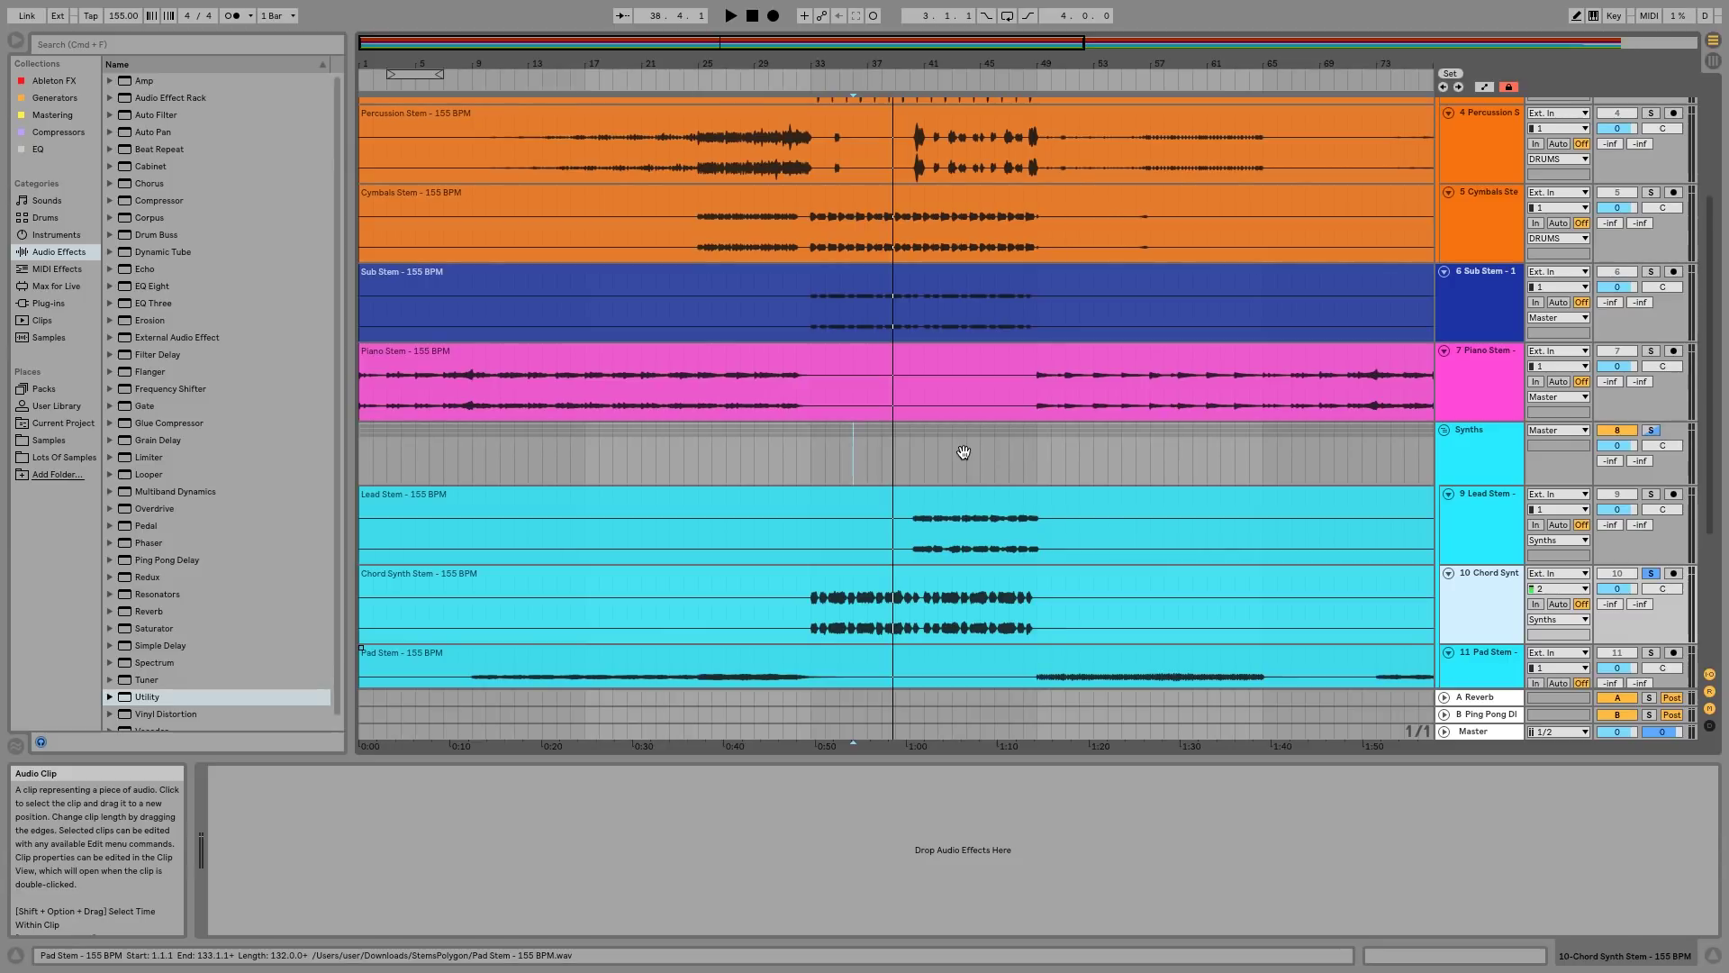
Nudge the Kick Stem track volume down from 0 dB to -0.1 dB
scroll(964, 452, up, 5)
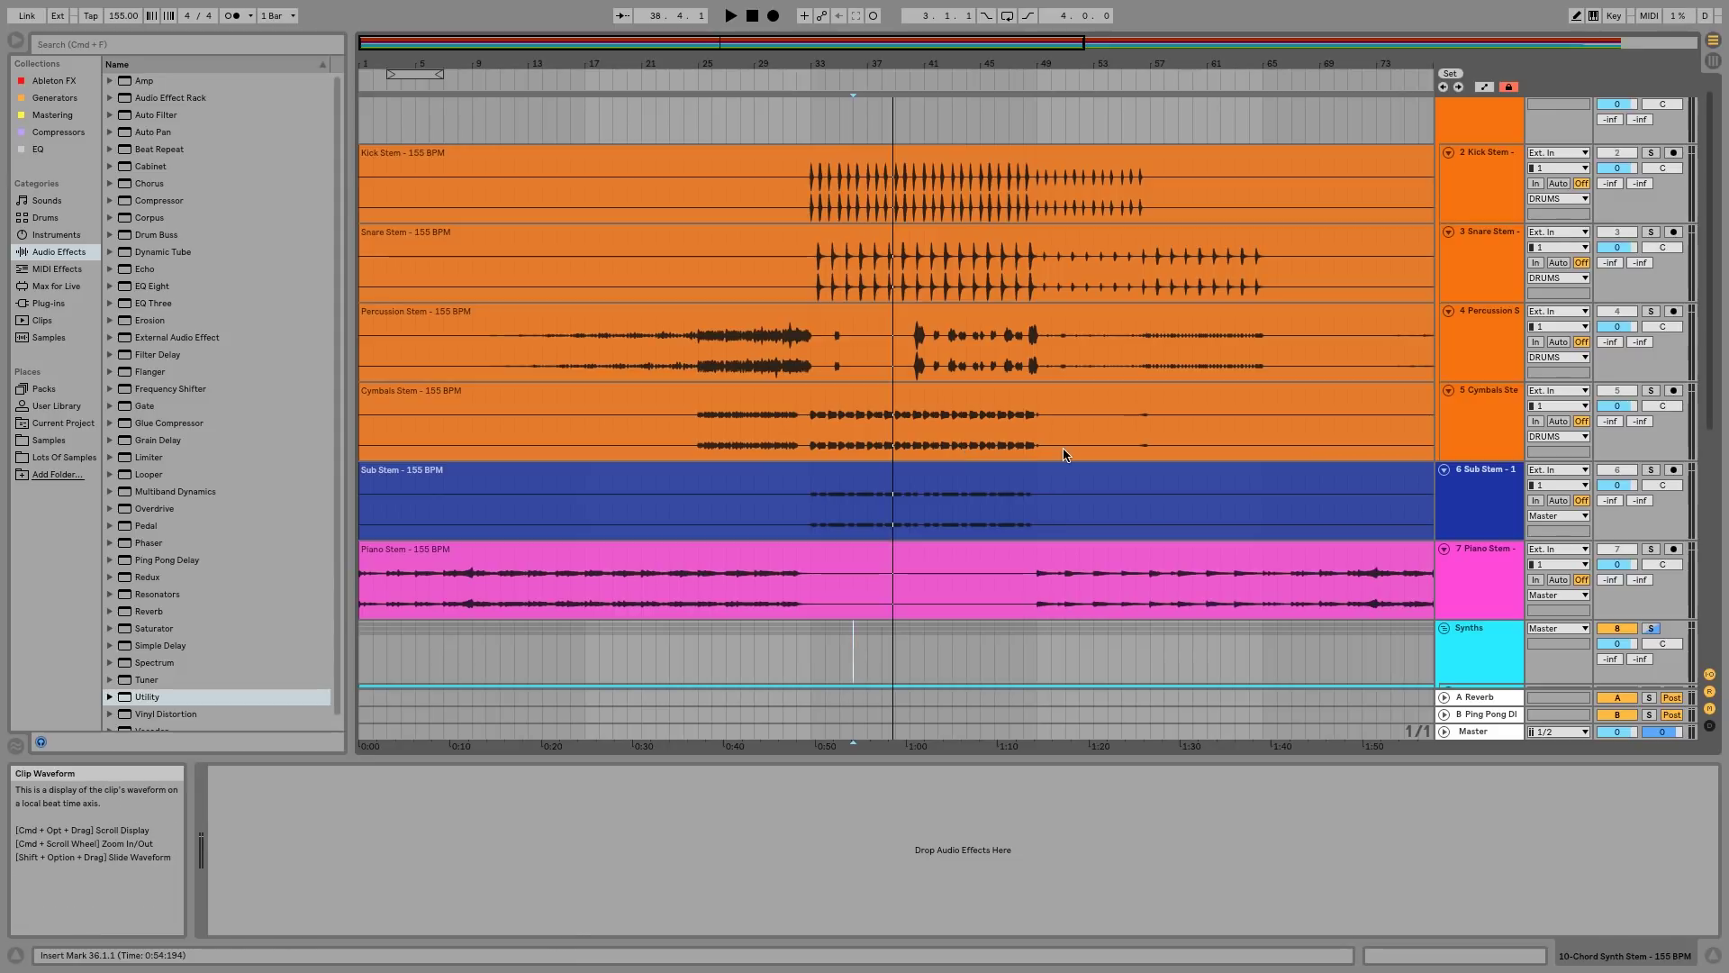
scroll(1065, 458, up, 1)
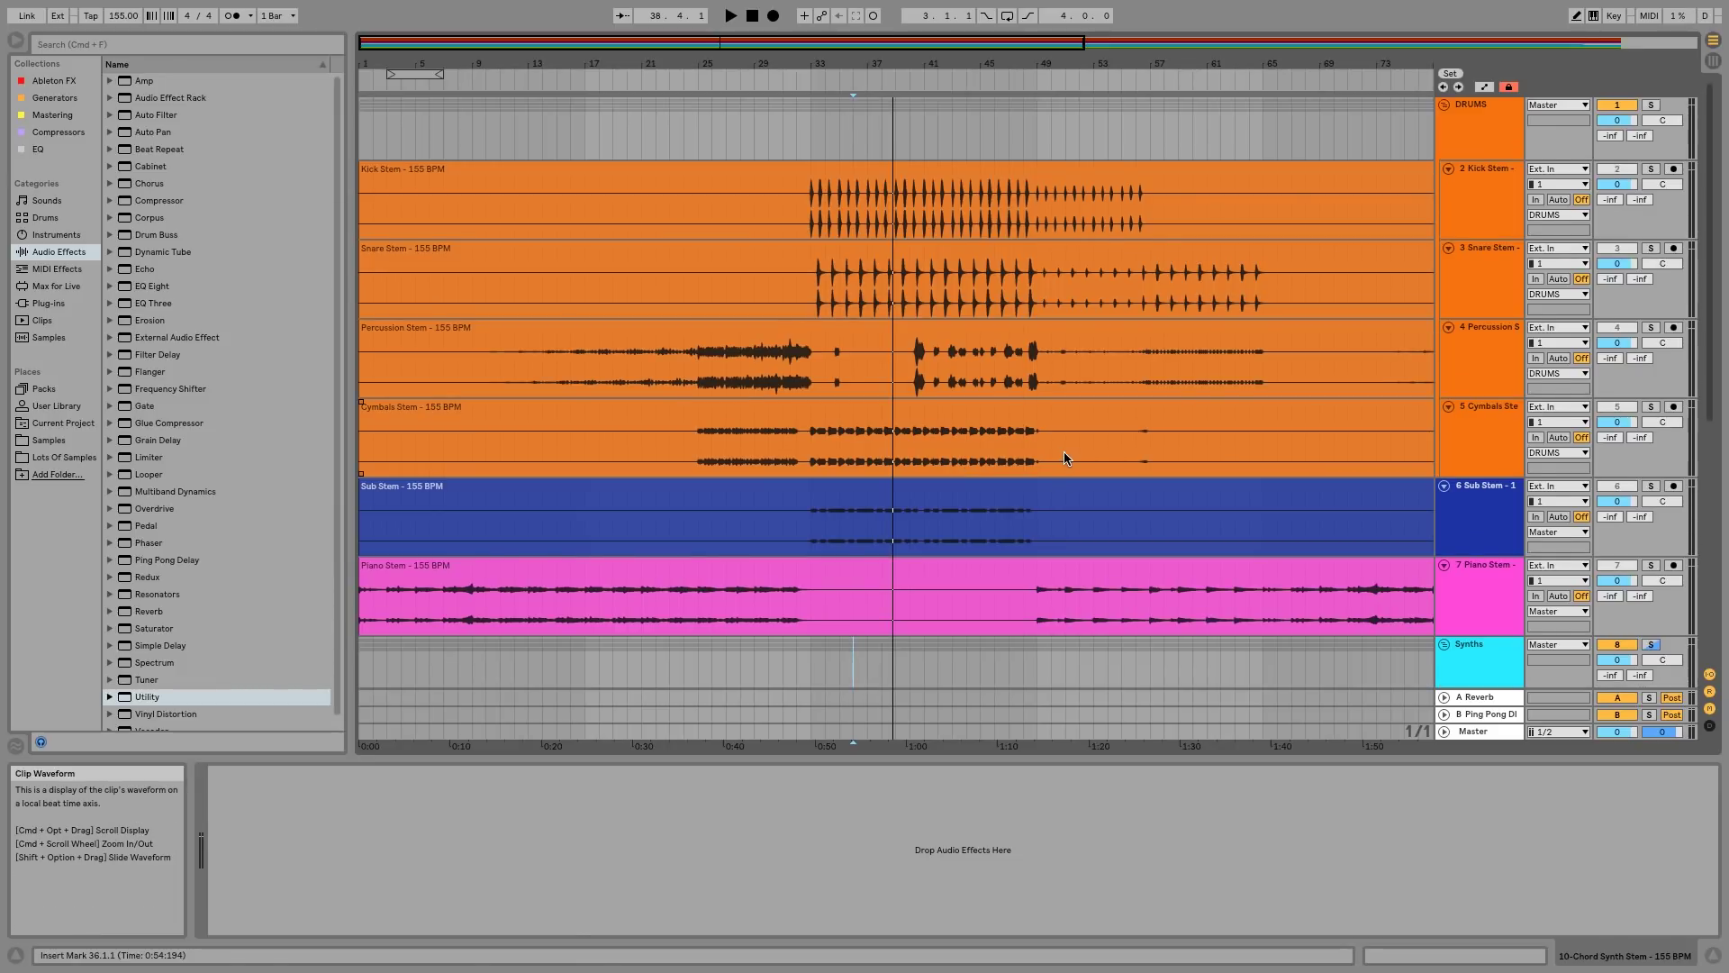
scroll(1147, 417, down, 5)
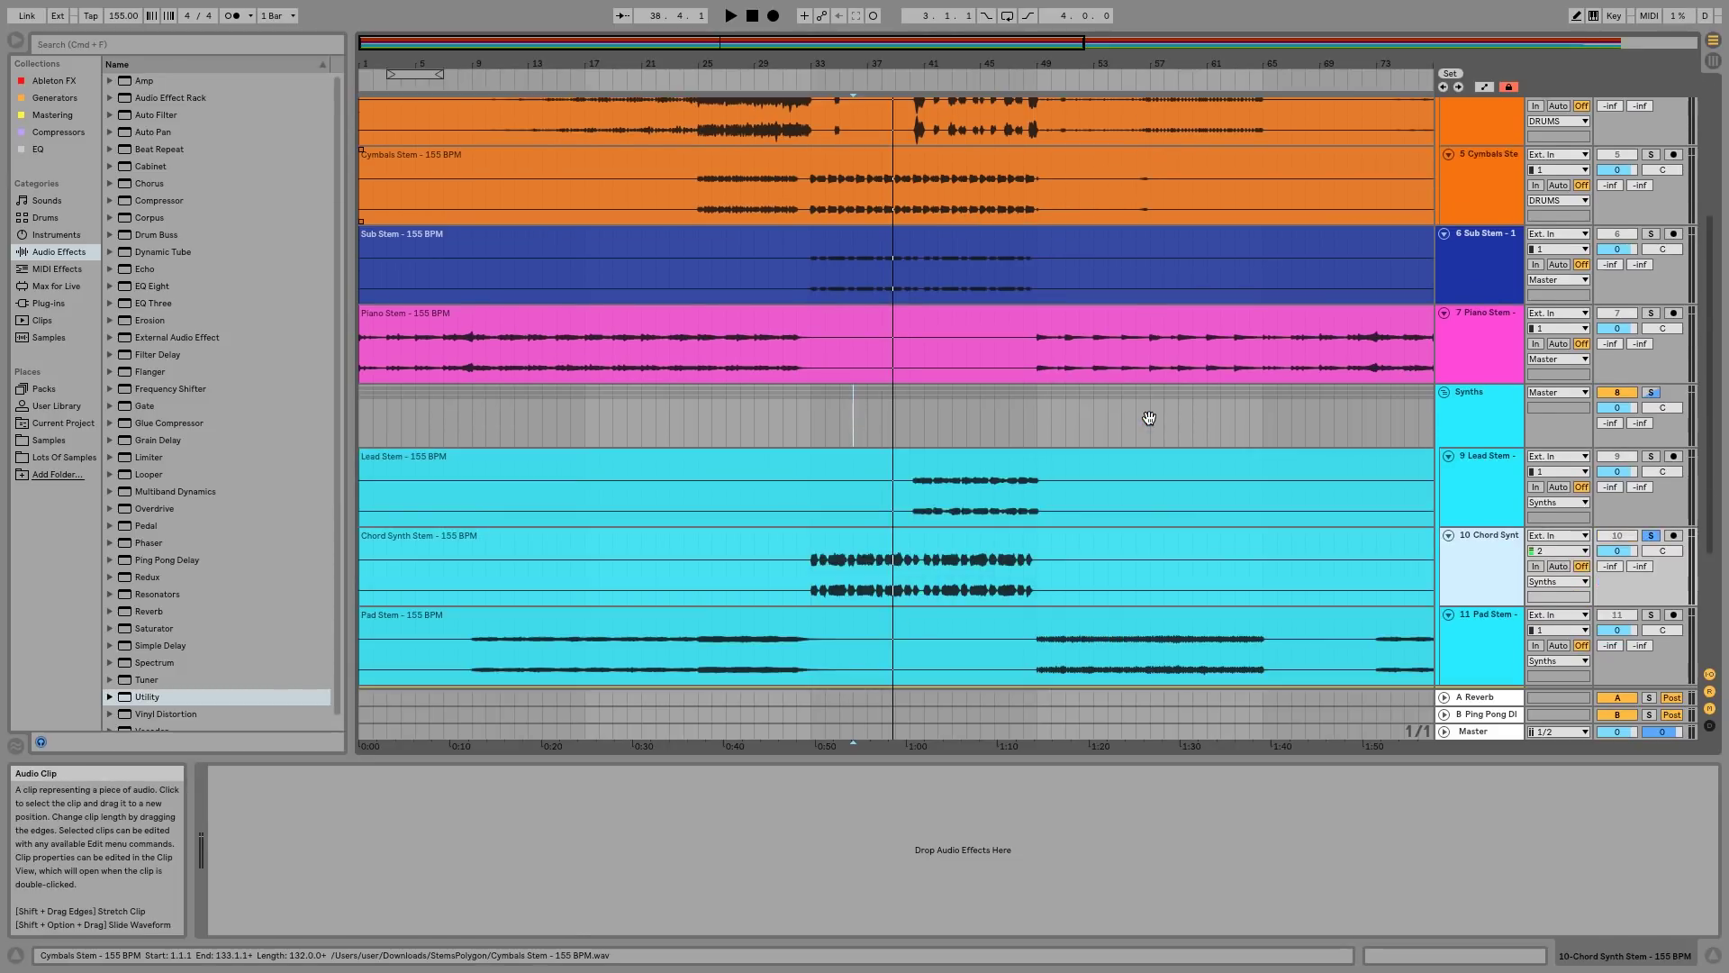
scroll(1149, 417, down, 4)
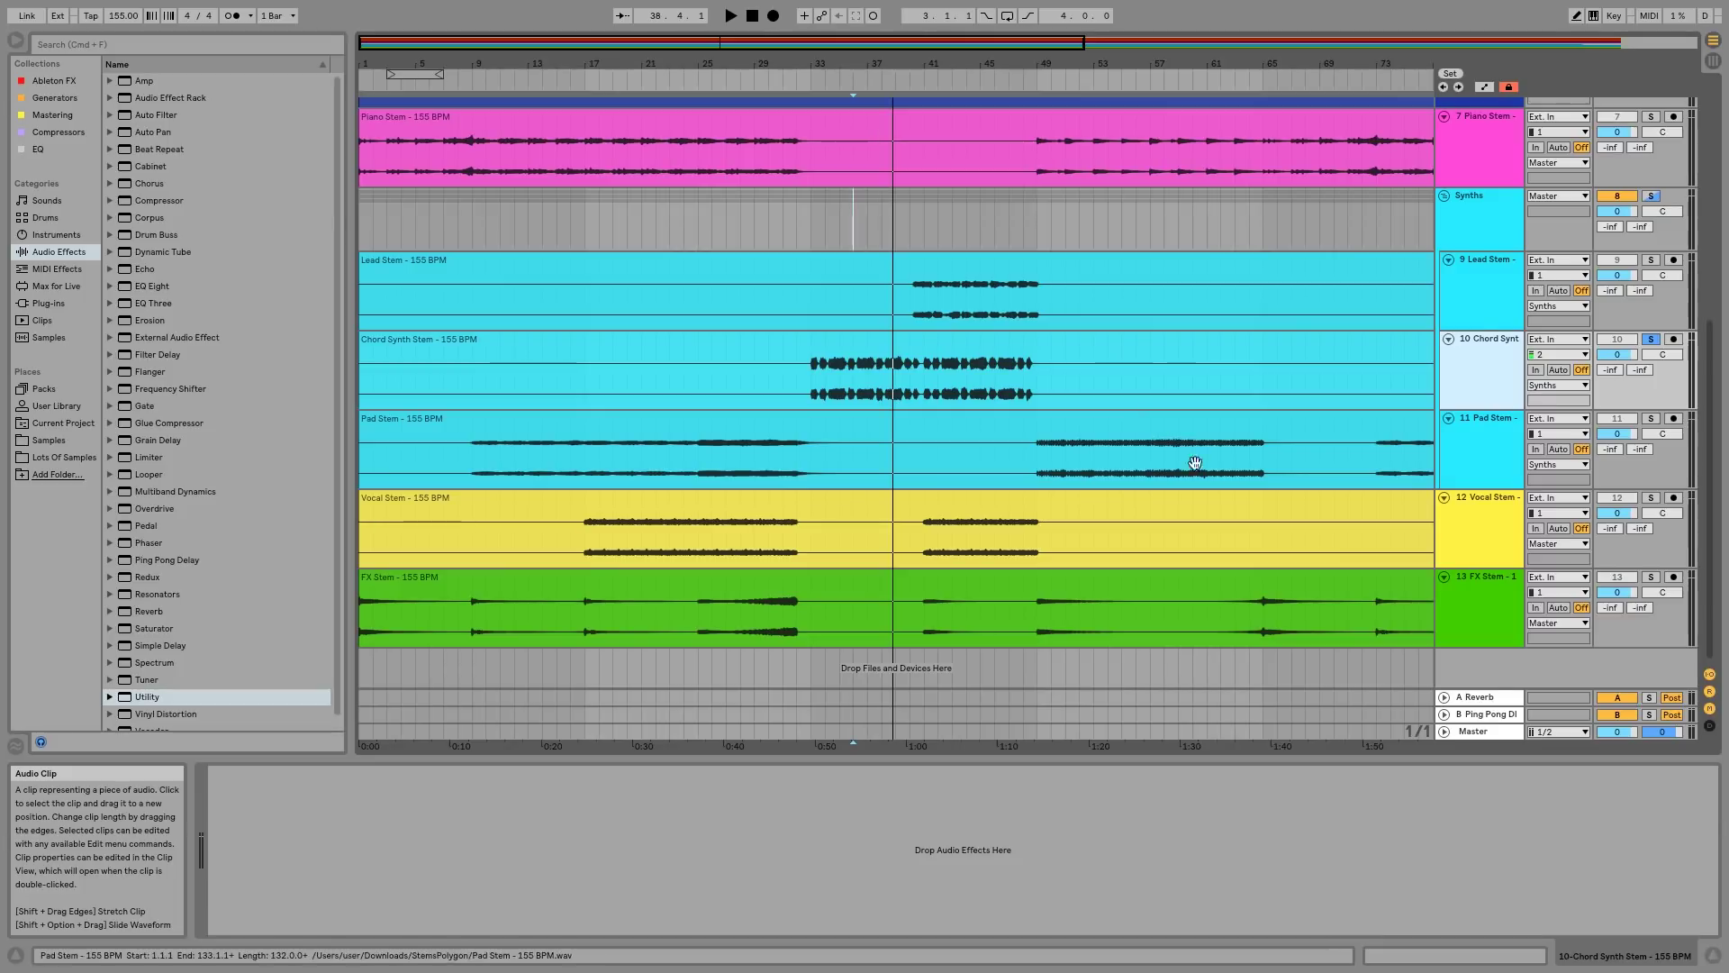
scroll(1123, 487, up, 8)
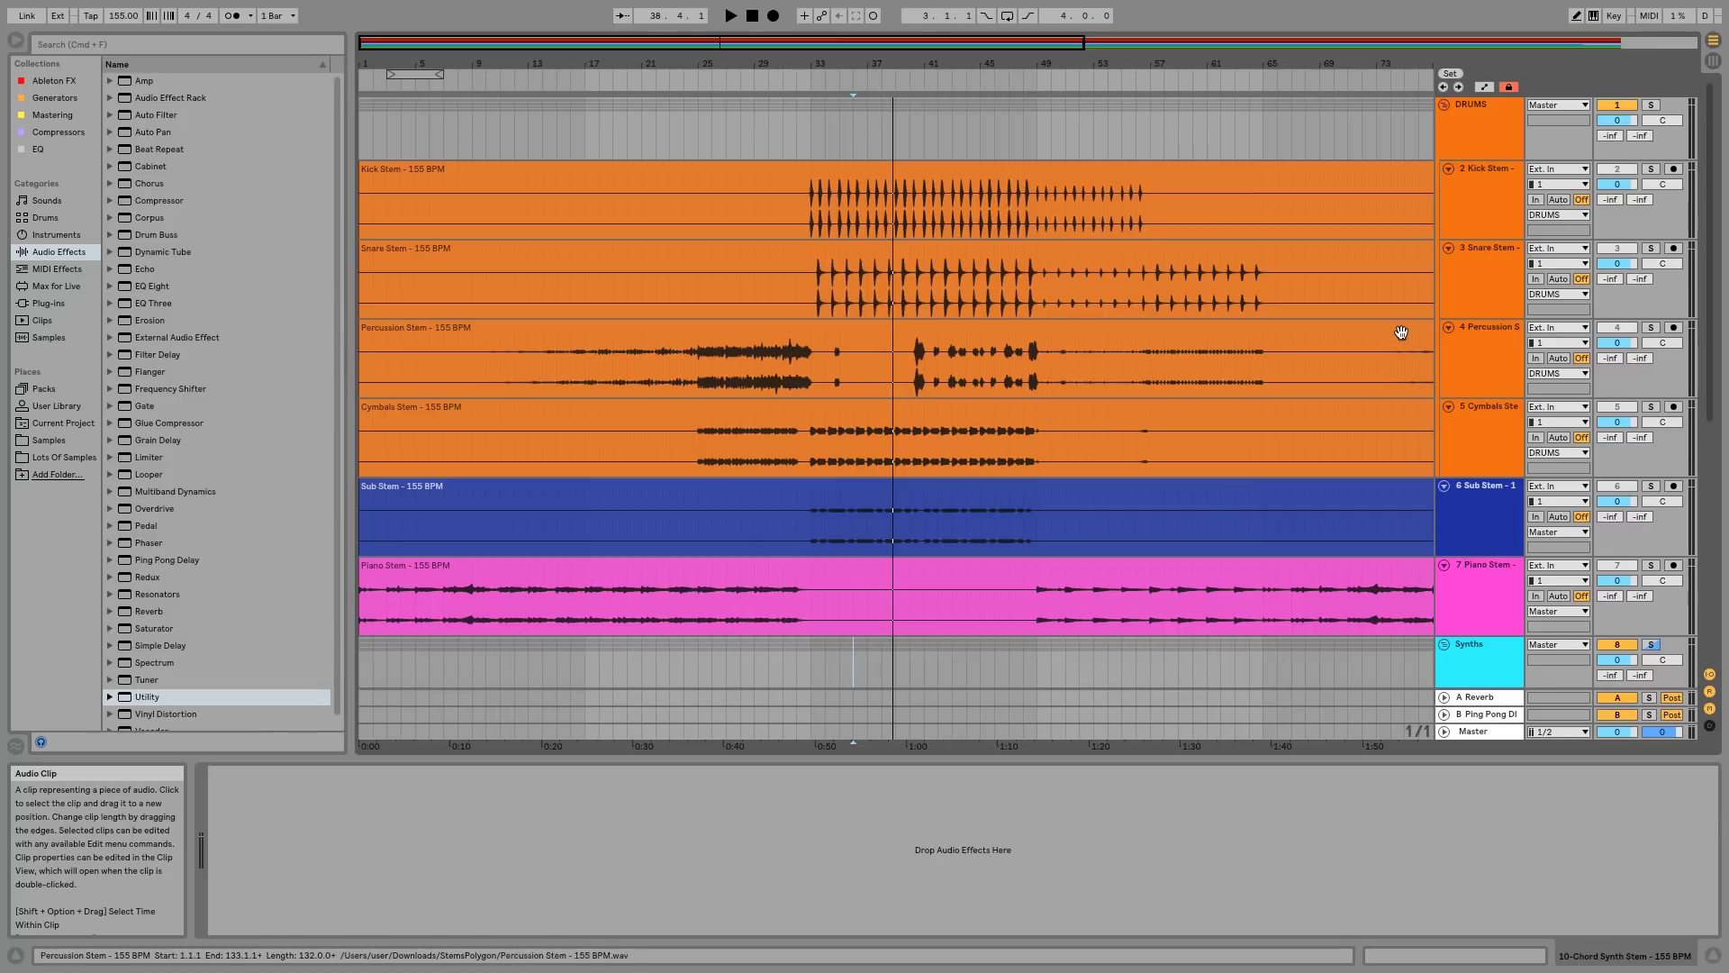
drag(1618, 184, 1618, 182)
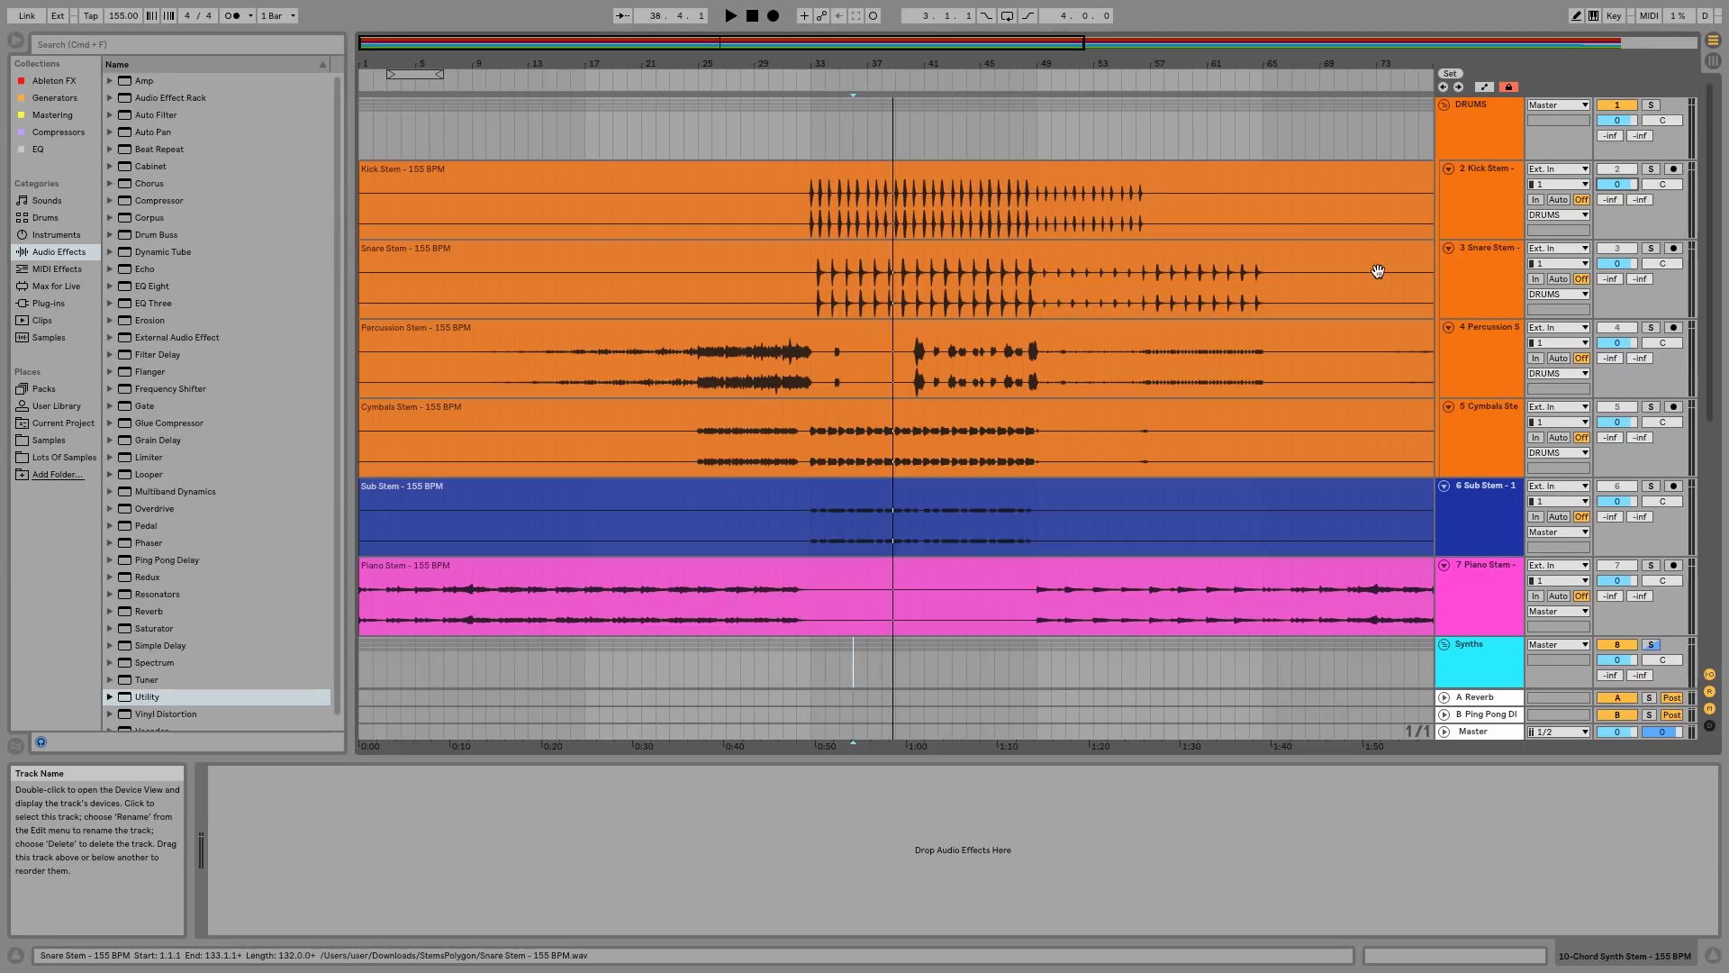
scroll(1328, 325, down, 10)
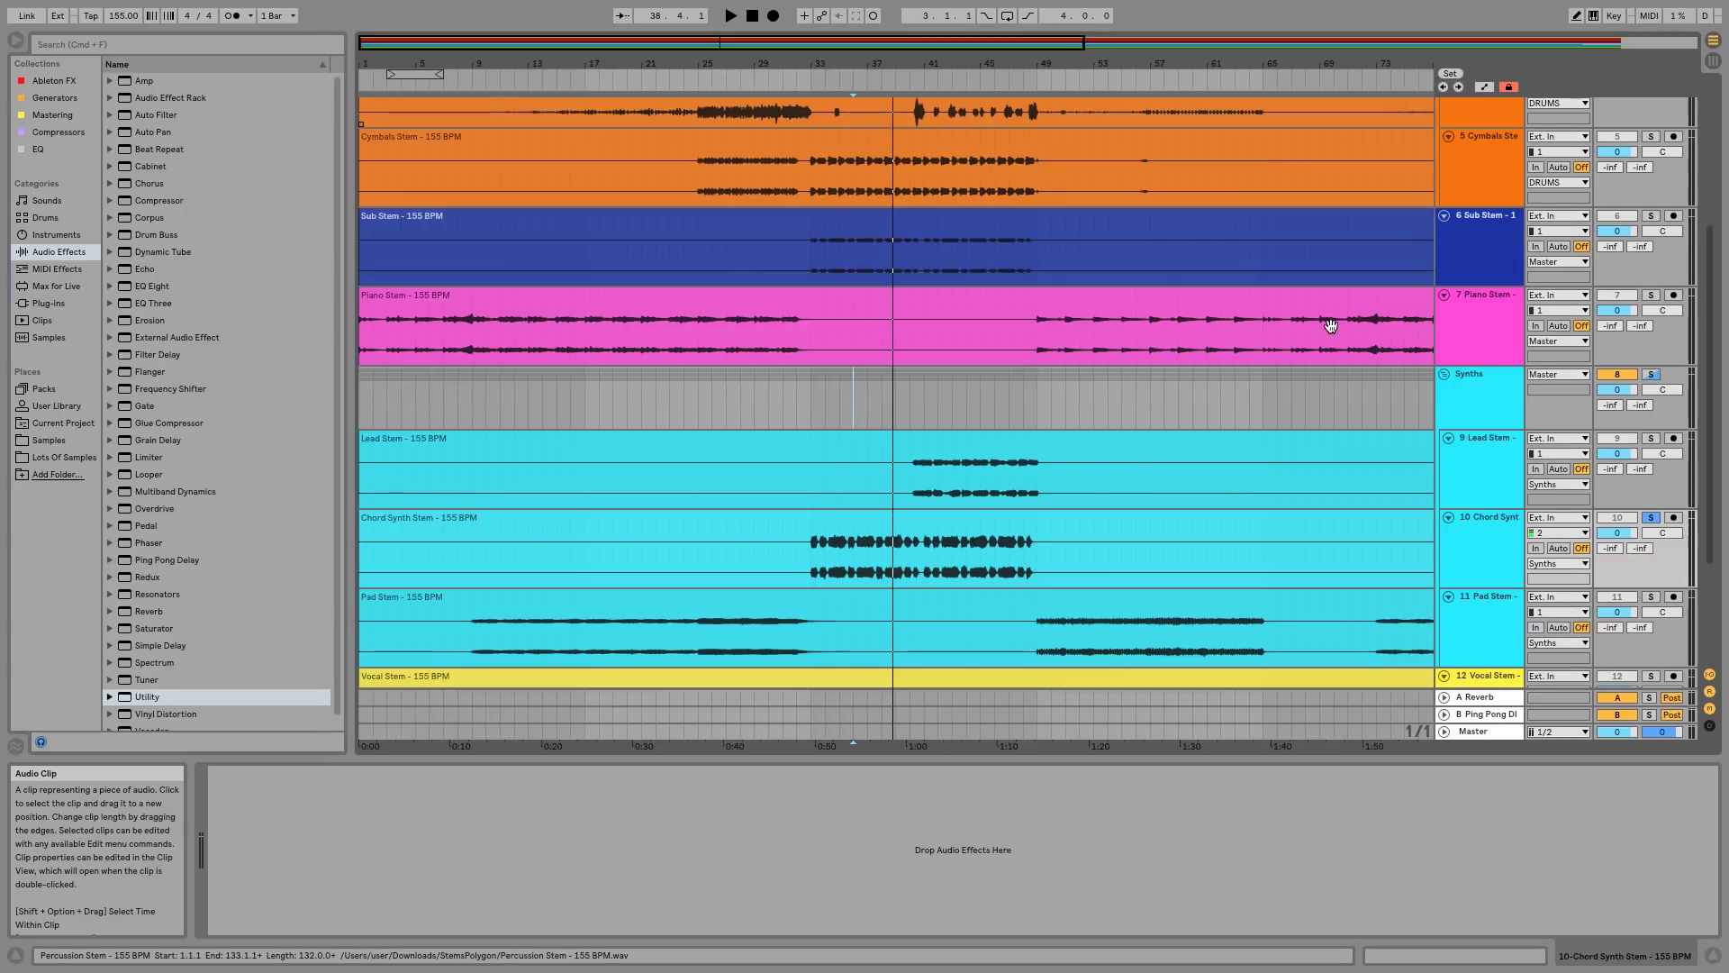
scroll(515, 388, down, 7)
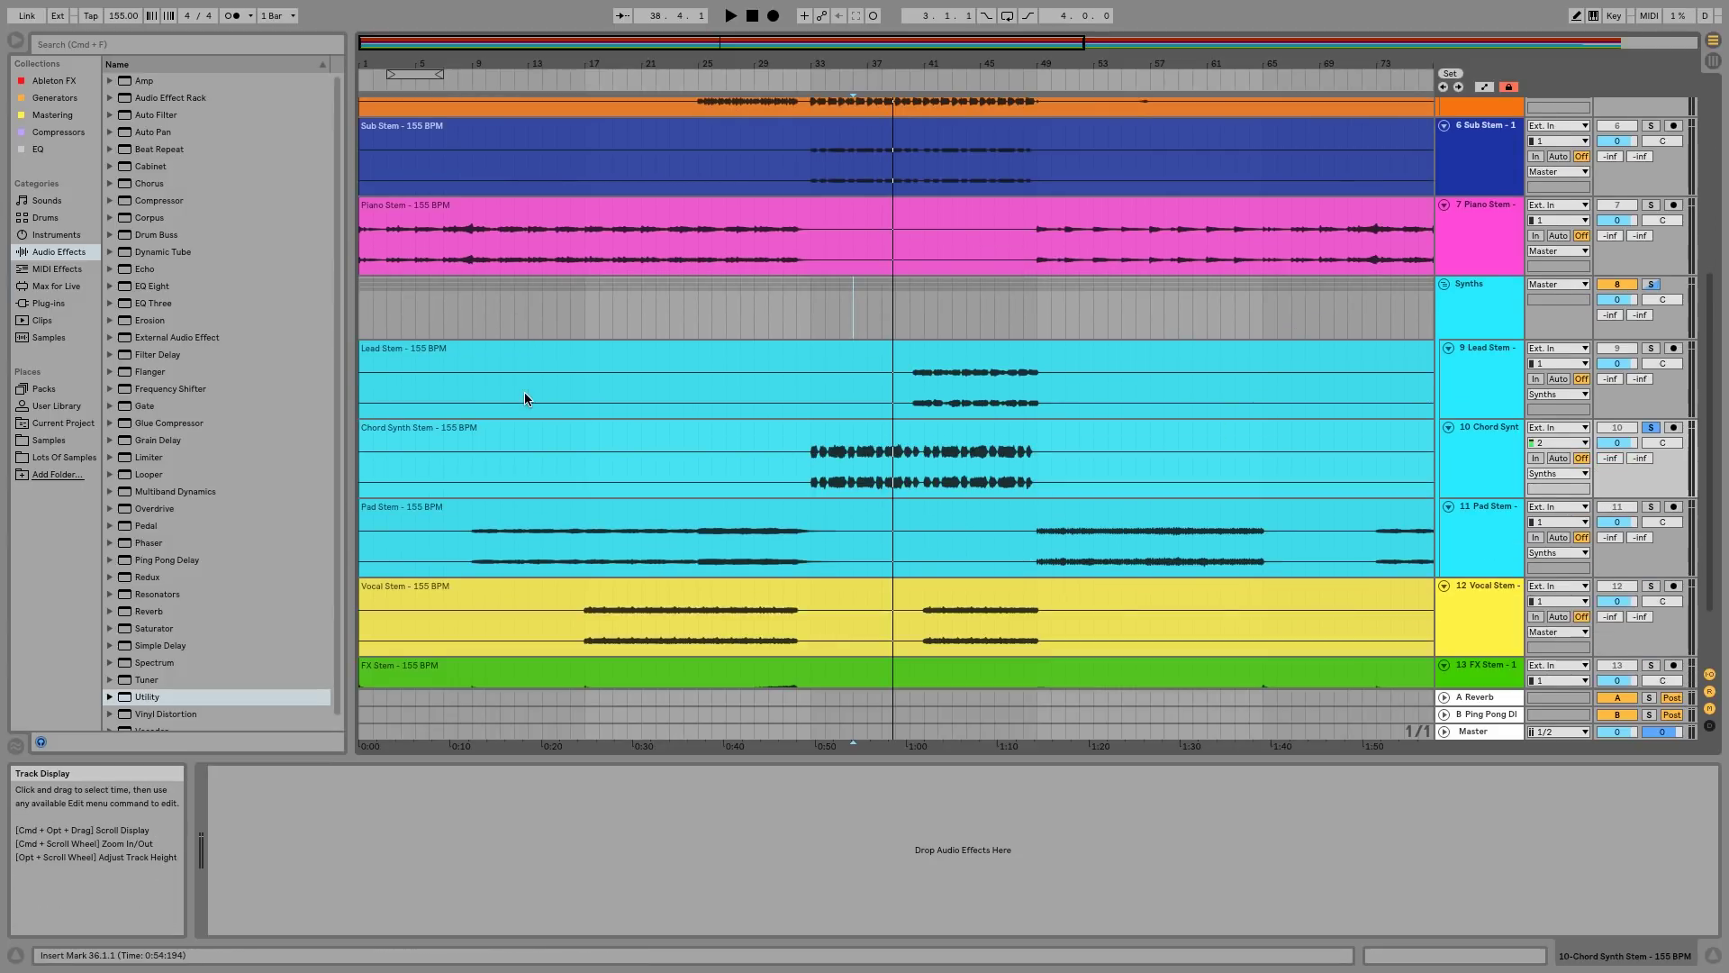
scroll(526, 396, up, 15)
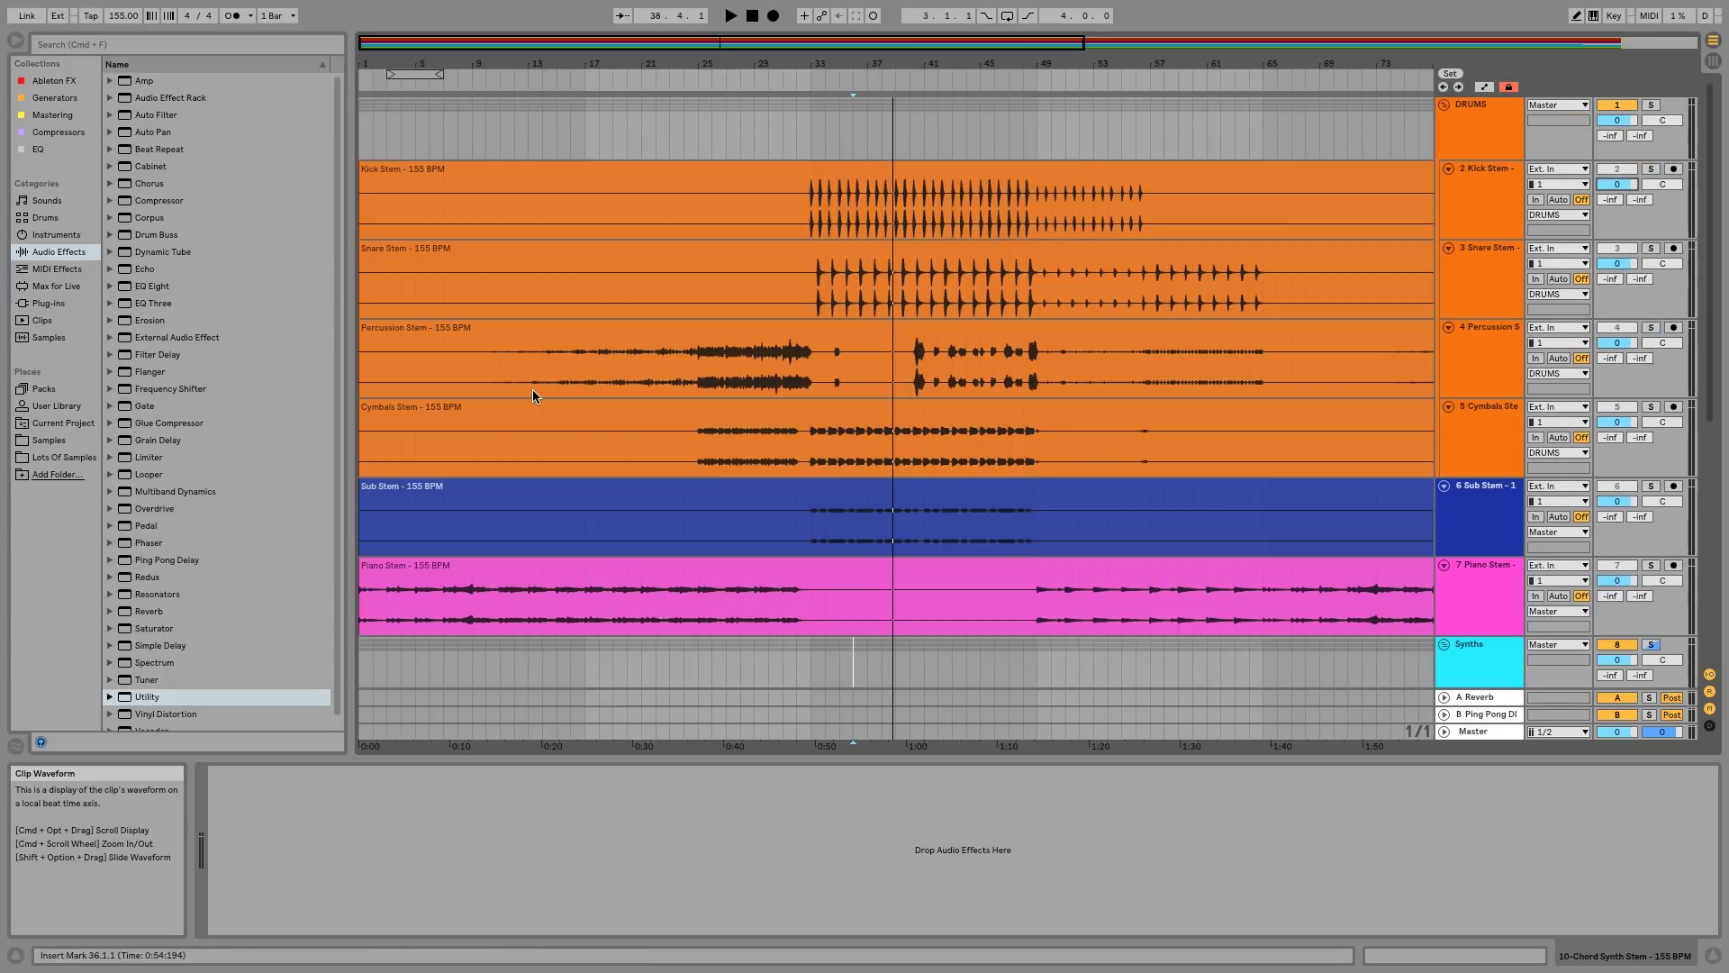